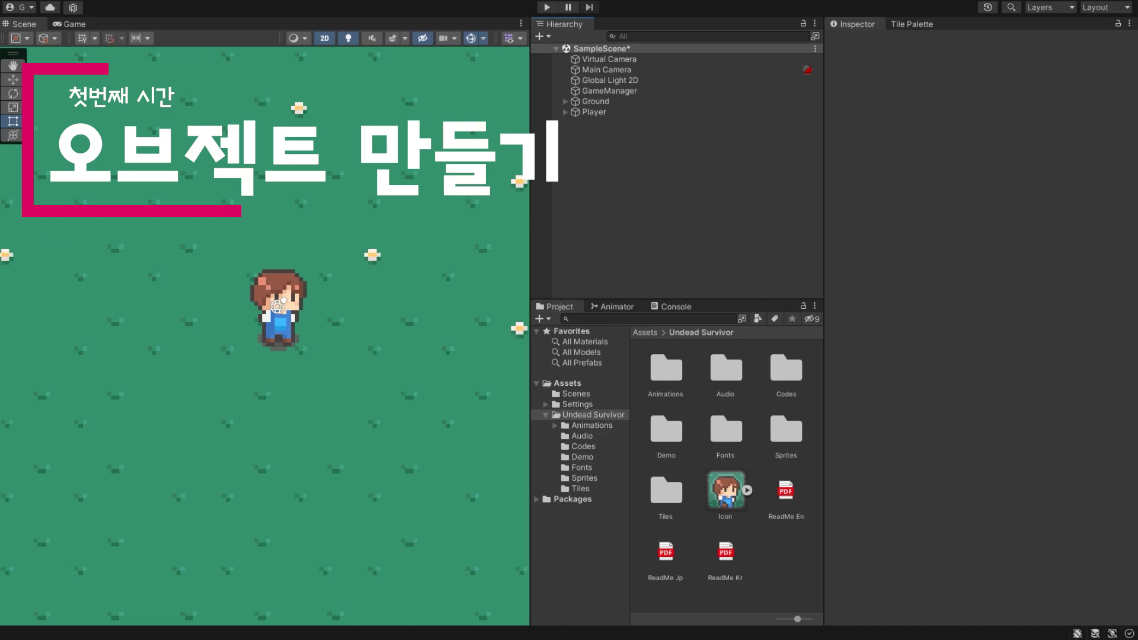
In Undead Survivor > Sprites, expand the Enemy 1 sprite sheet and select its Run 0 frame.
click(587, 413)
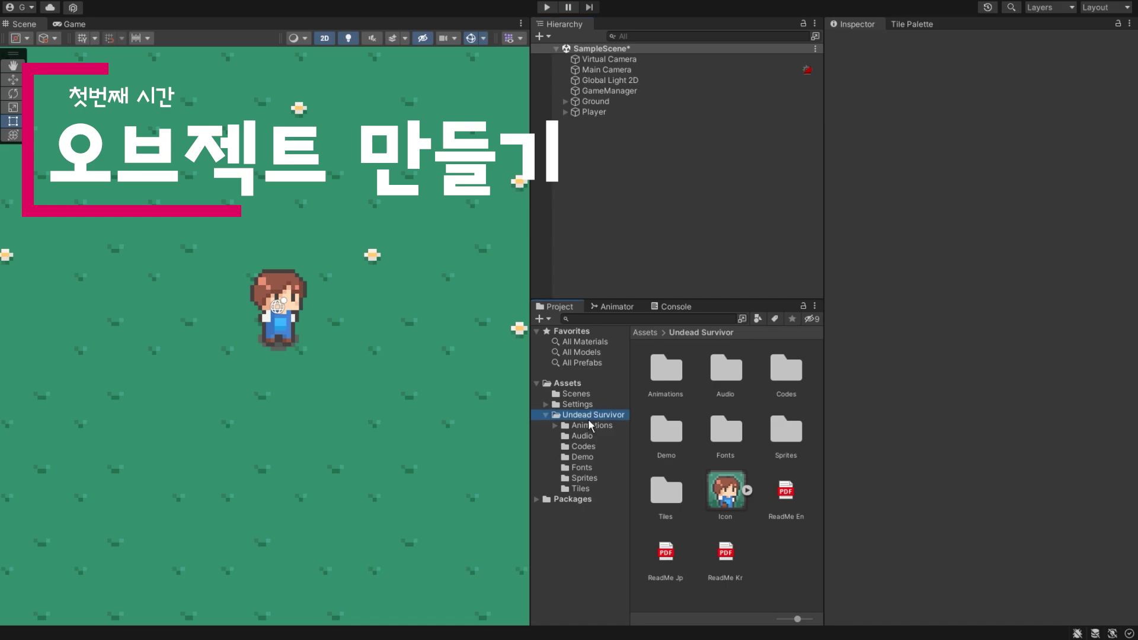
click(587, 478)
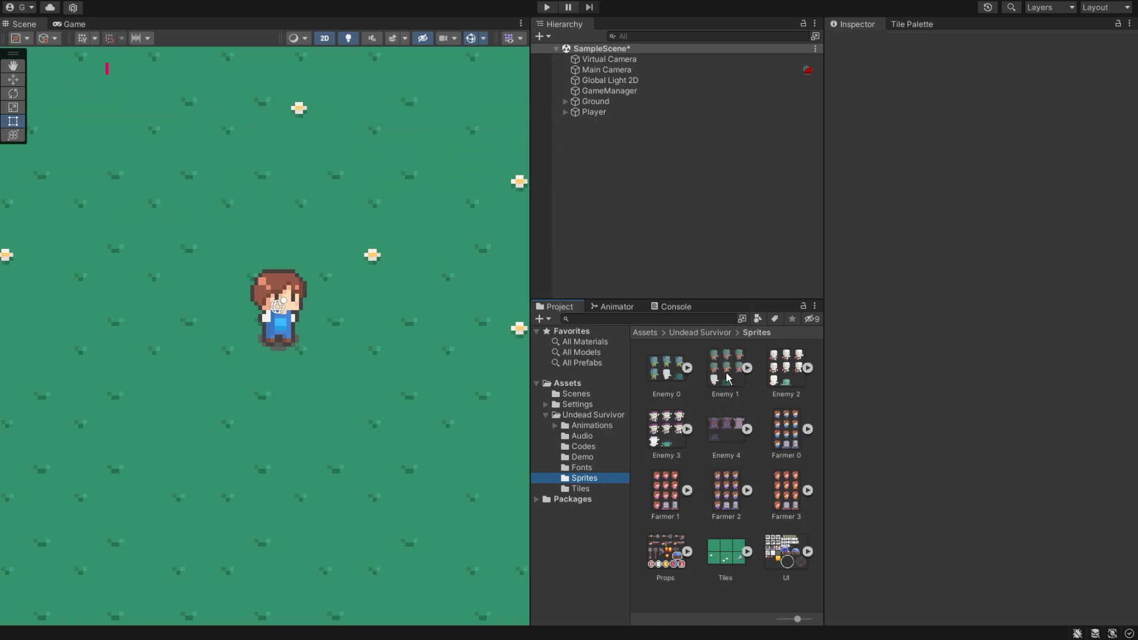
click(736, 376)
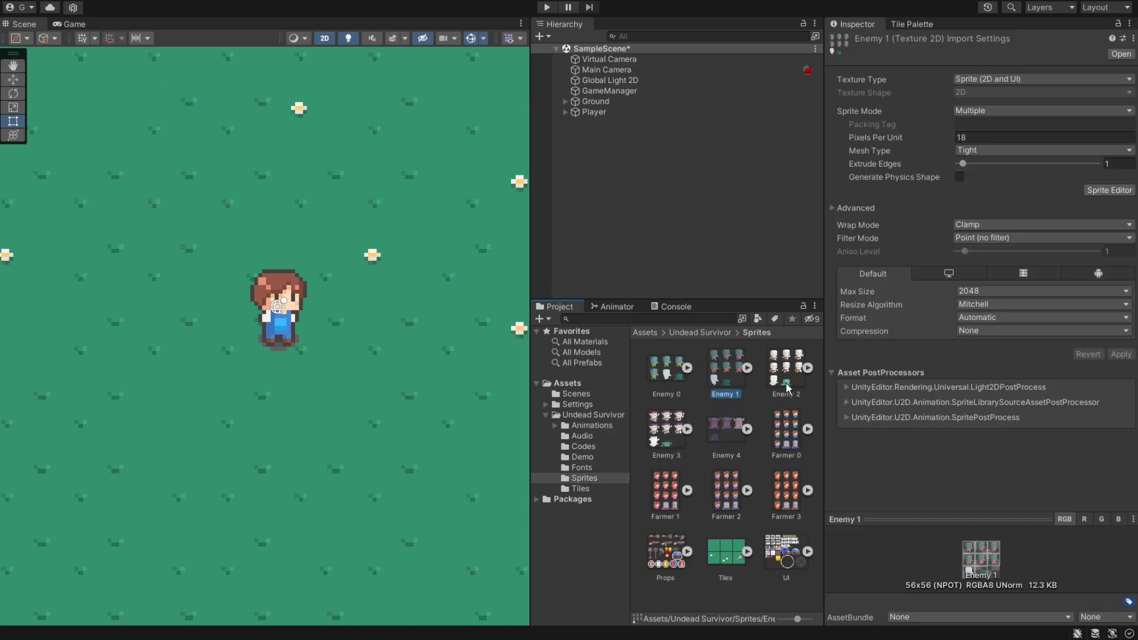
click(791, 371)
click(734, 376)
click(745, 367)
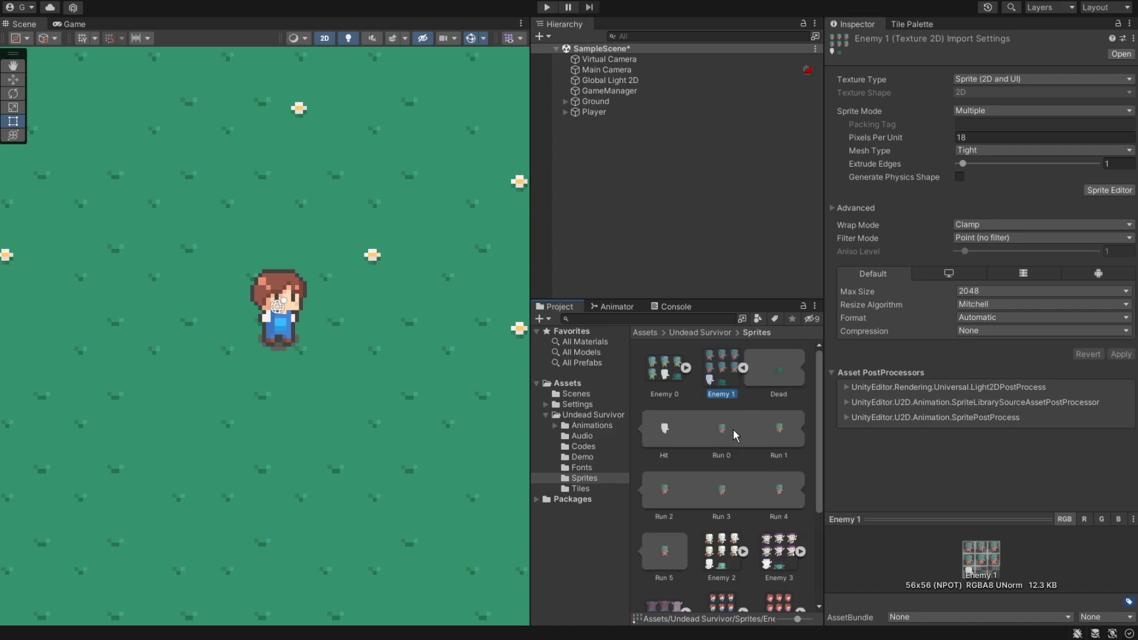
click(723, 430)
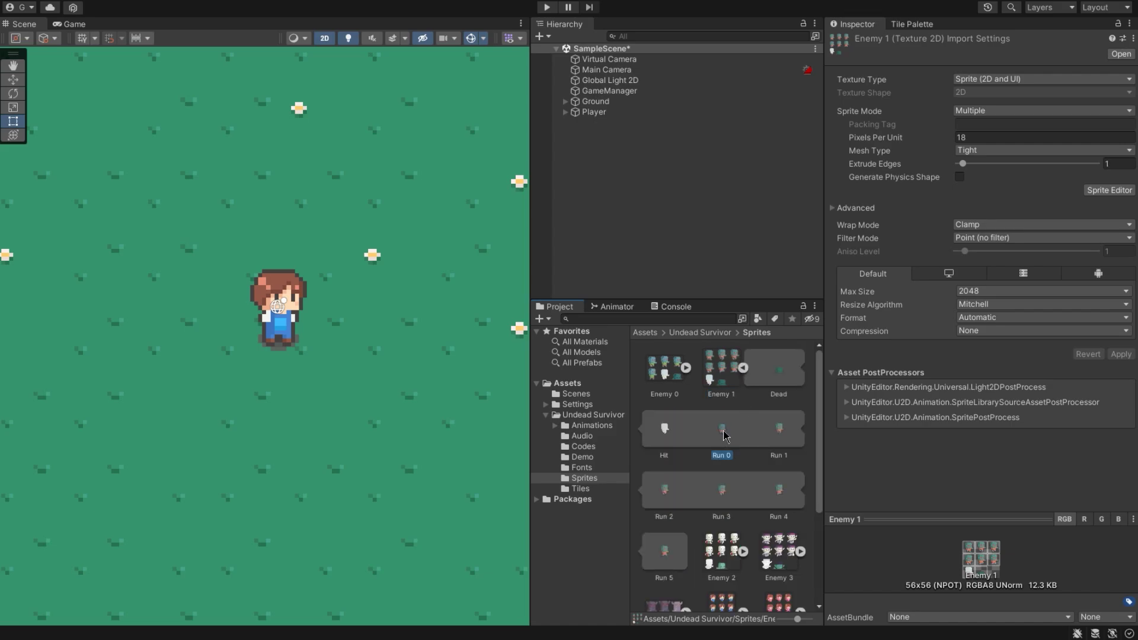
Add the Run 0 sprite to the scene and move it right of the player.
drag(723, 436, 593, 152)
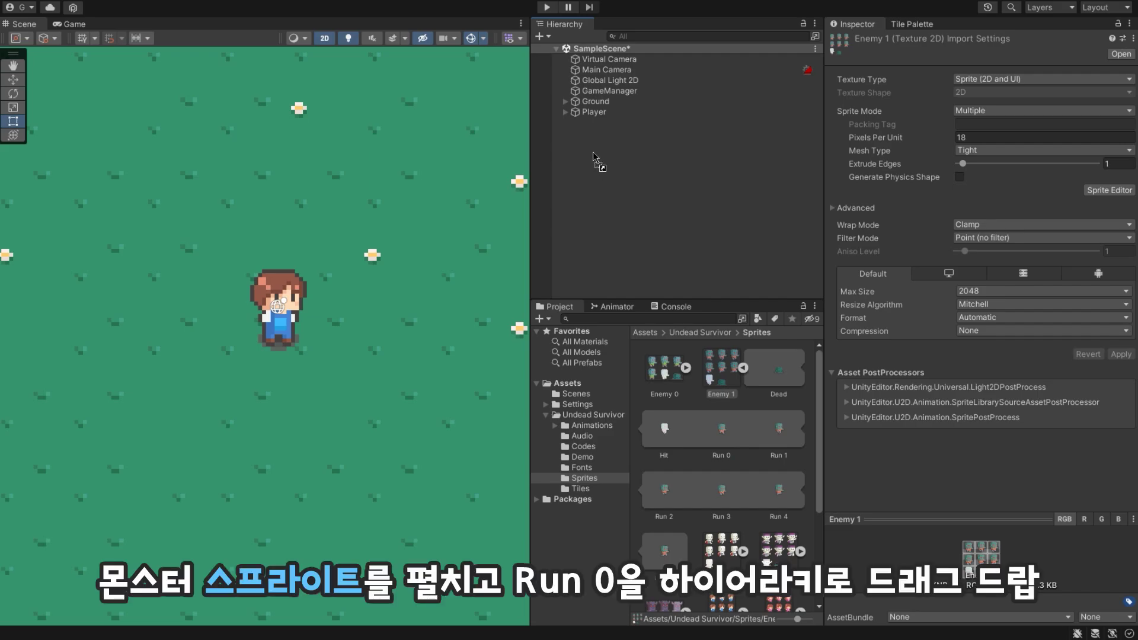
drag(593, 151, 592, 152)
drag(300, 338, 376, 338)
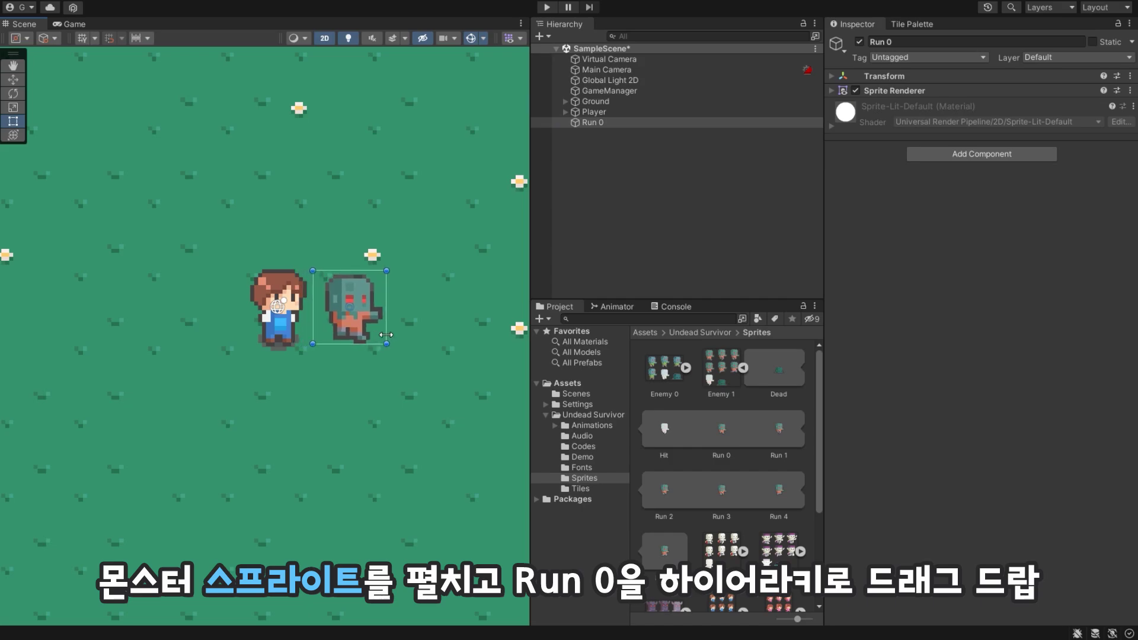
Rename the new object to Enemy and set its Sprite Renderer Order in Layer to 2.
click(905, 42)
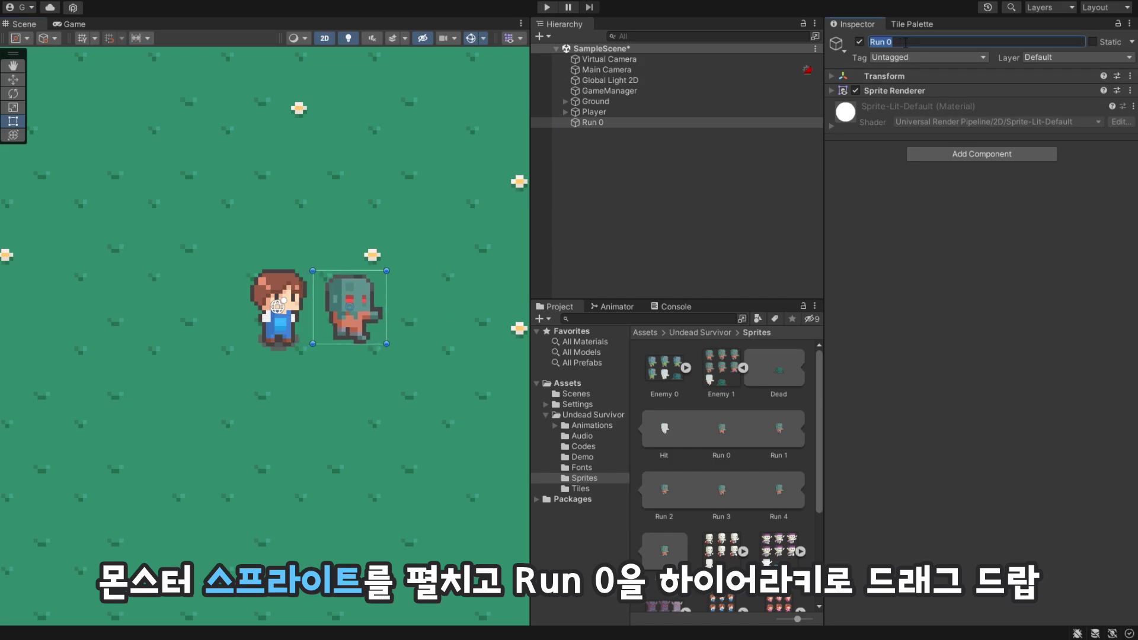
text(Enemy)
key(Return)
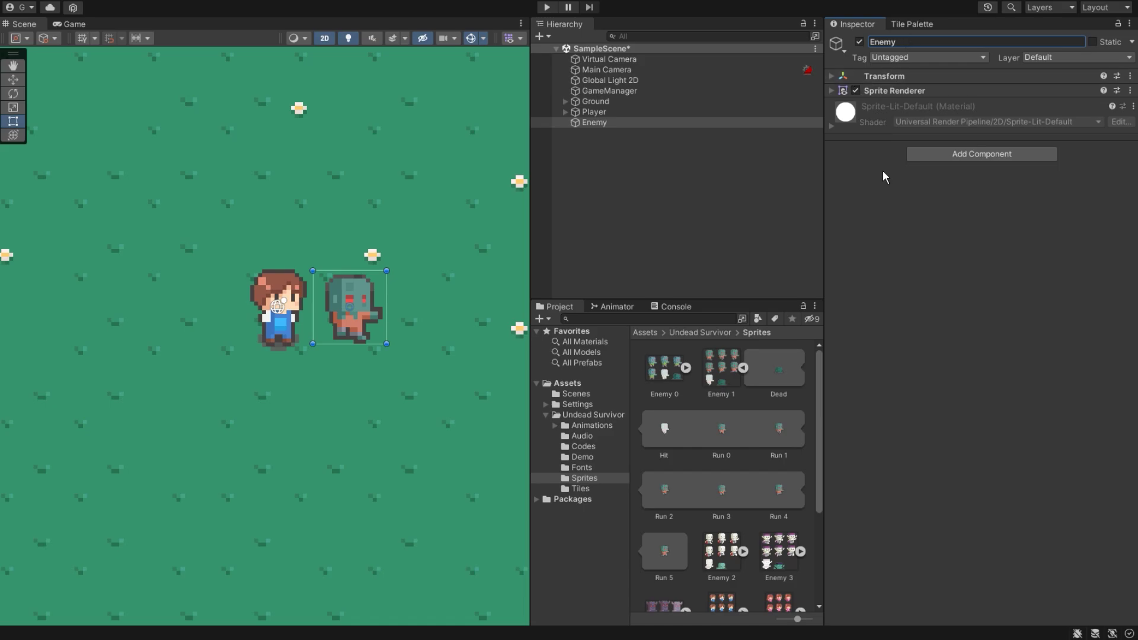
click(831, 90)
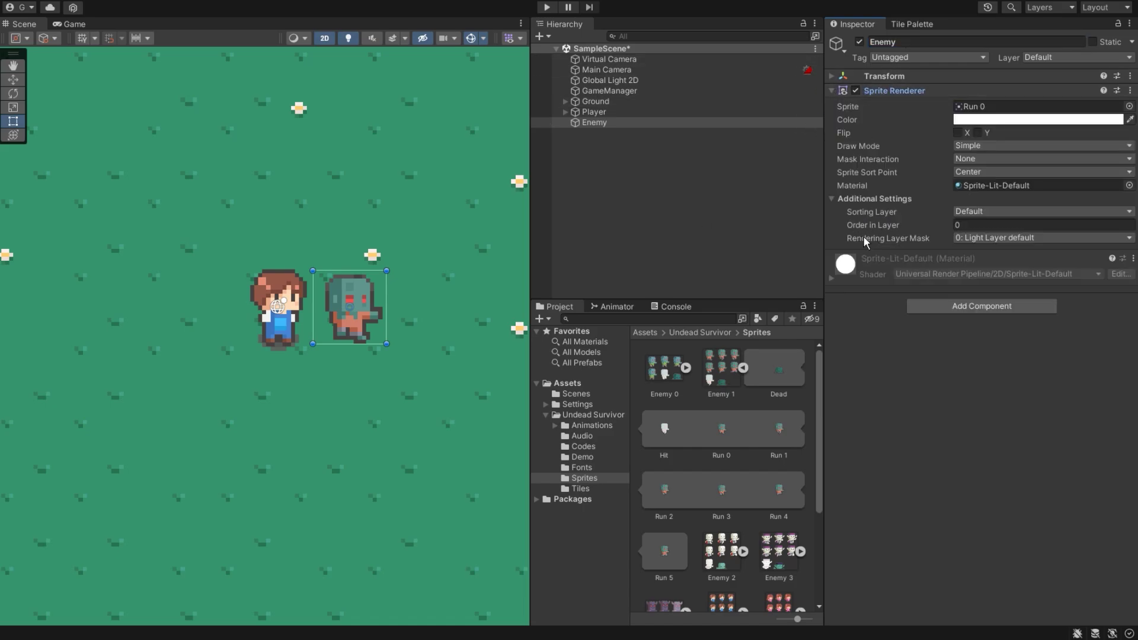
click(912, 227)
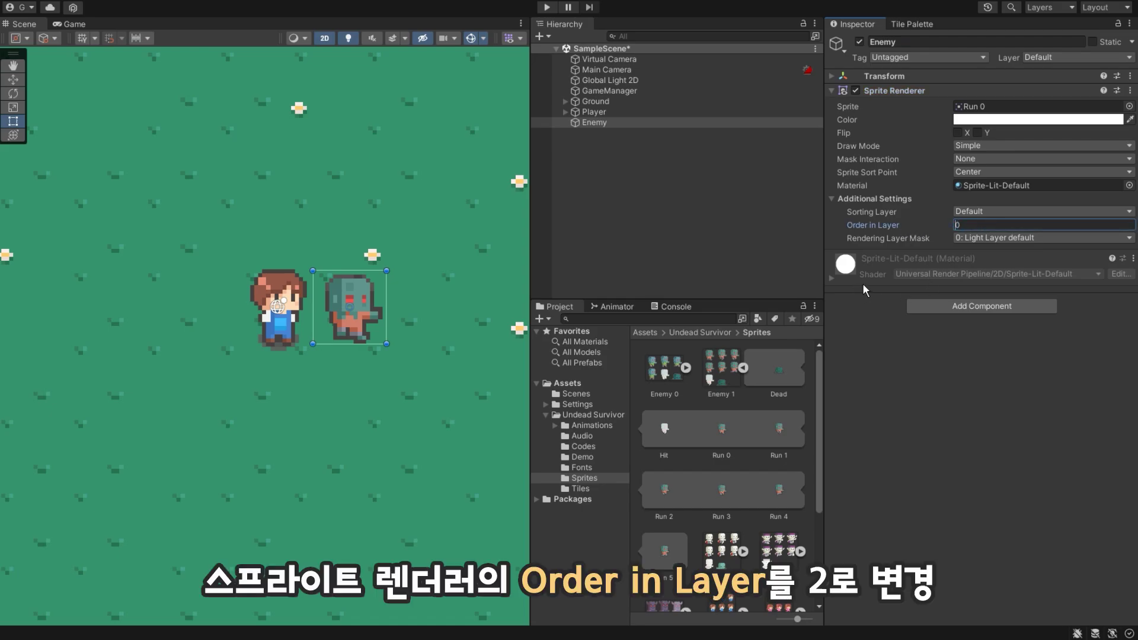
text(2)
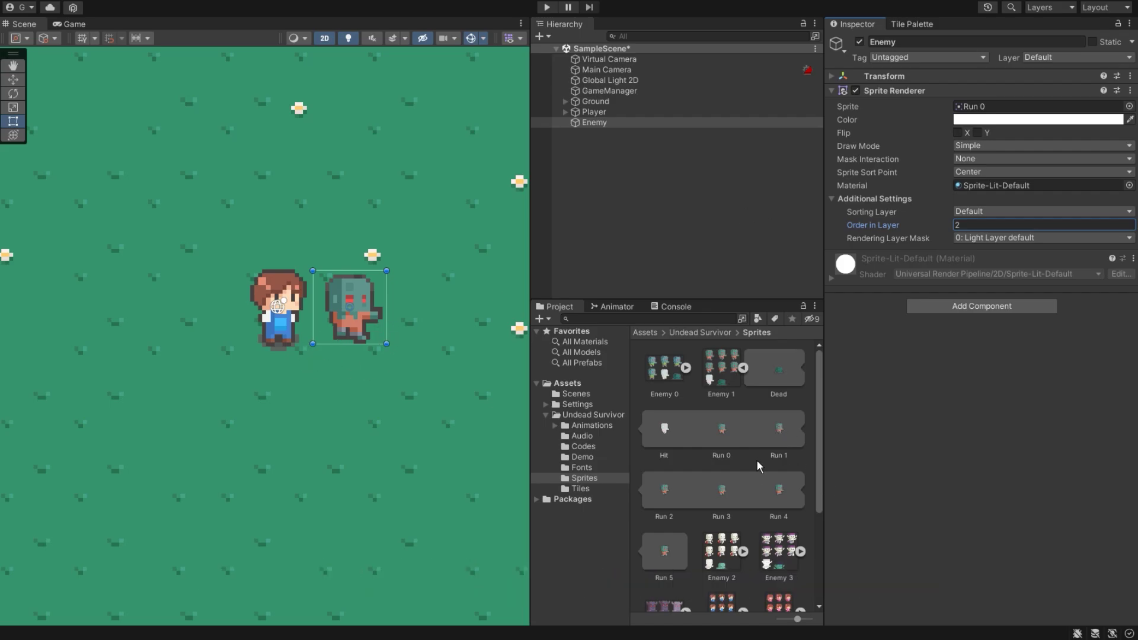
scroll(756, 459, down, 5)
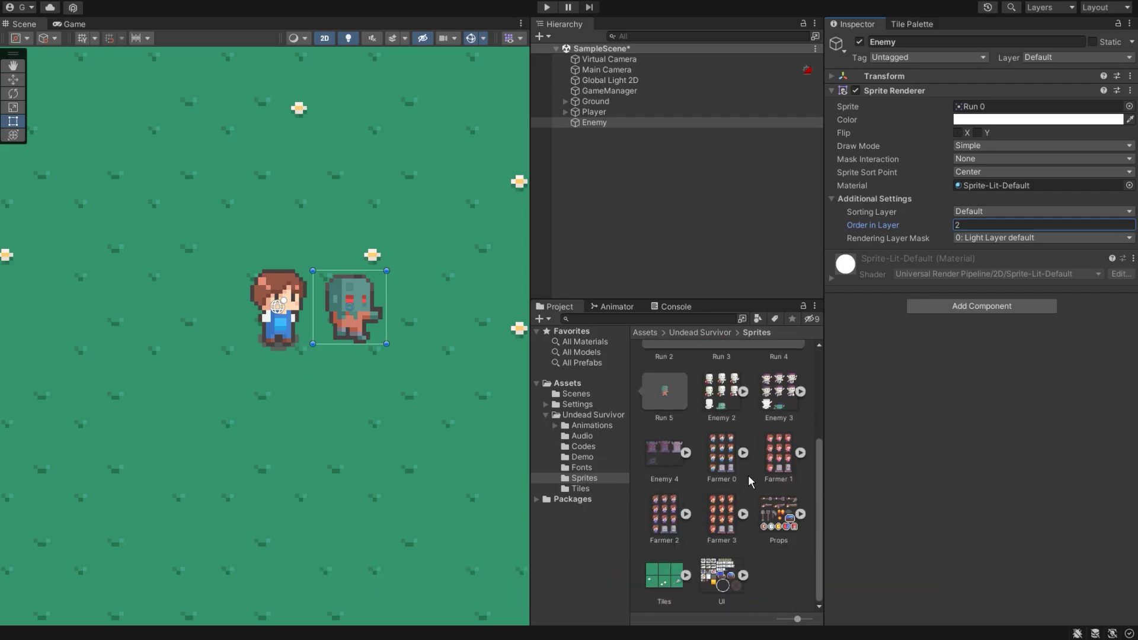
Expand the Props sheet and drop its Shadow sprite onto Enemy as a child.
click(769, 517)
click(801, 514)
scroll(779, 492, down, 4)
scroll(773, 488, down, 2)
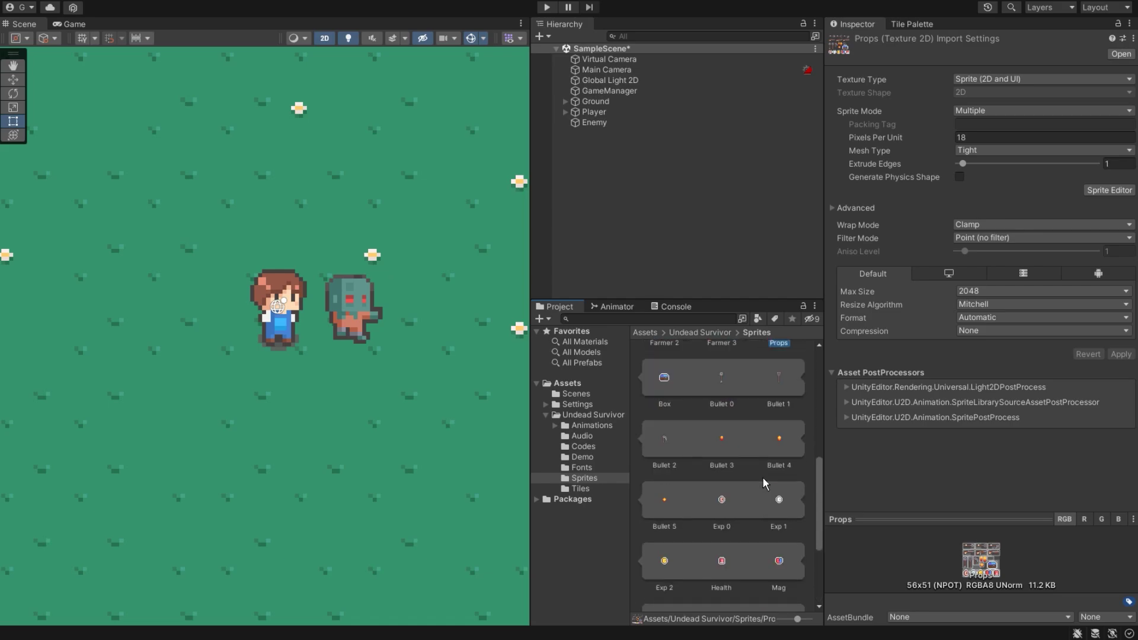
scroll(762, 477, down, 3)
drag(662, 549, 591, 124)
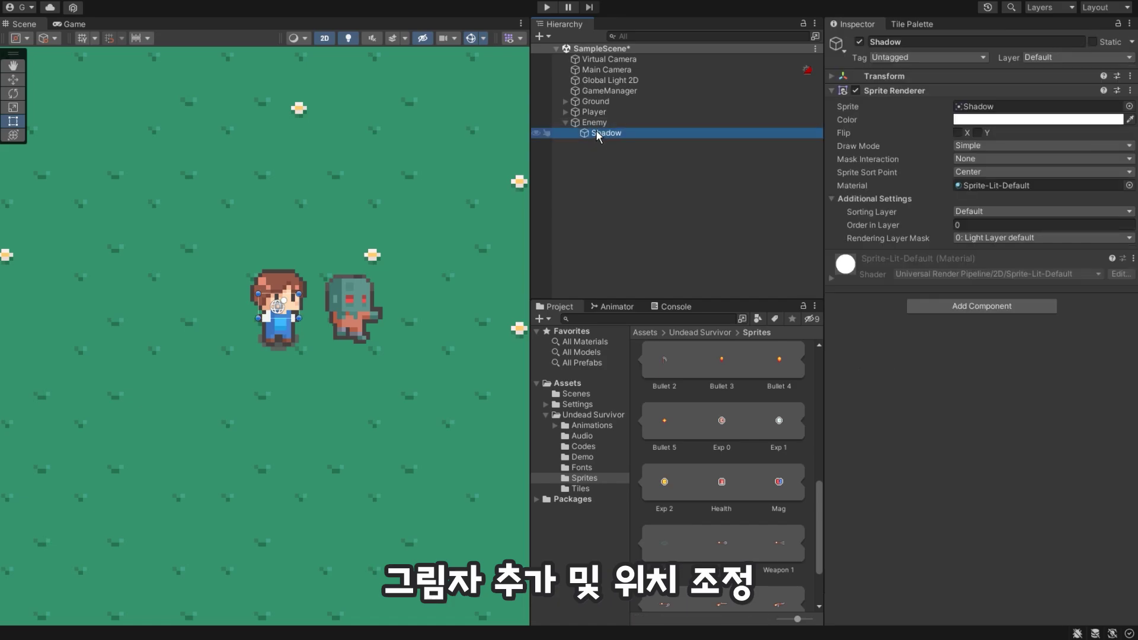
Position the Shadow at X 0, Y -0.45, then reselect Enemy.
click(832, 76)
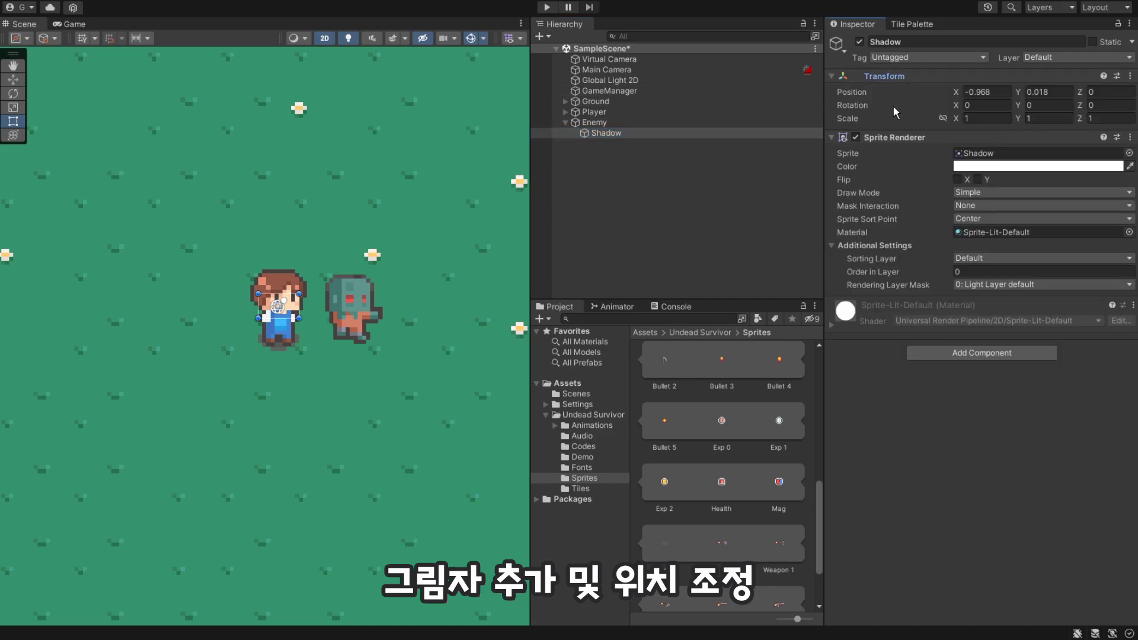
click(989, 92)
text(0)
key(Tab)
text(0)
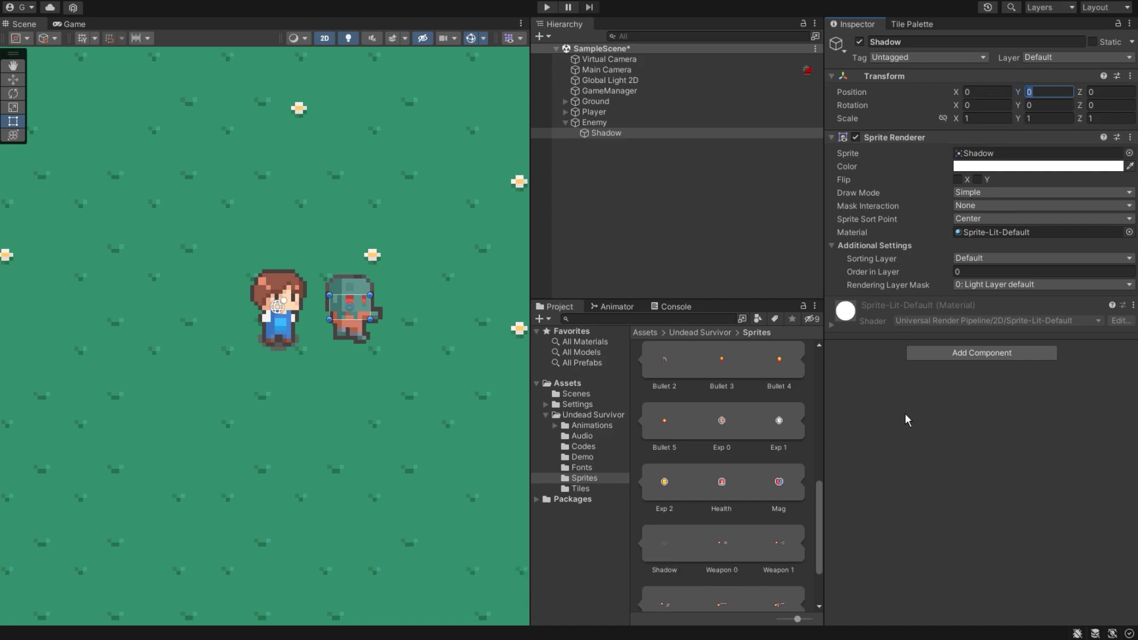
text(-0.45)
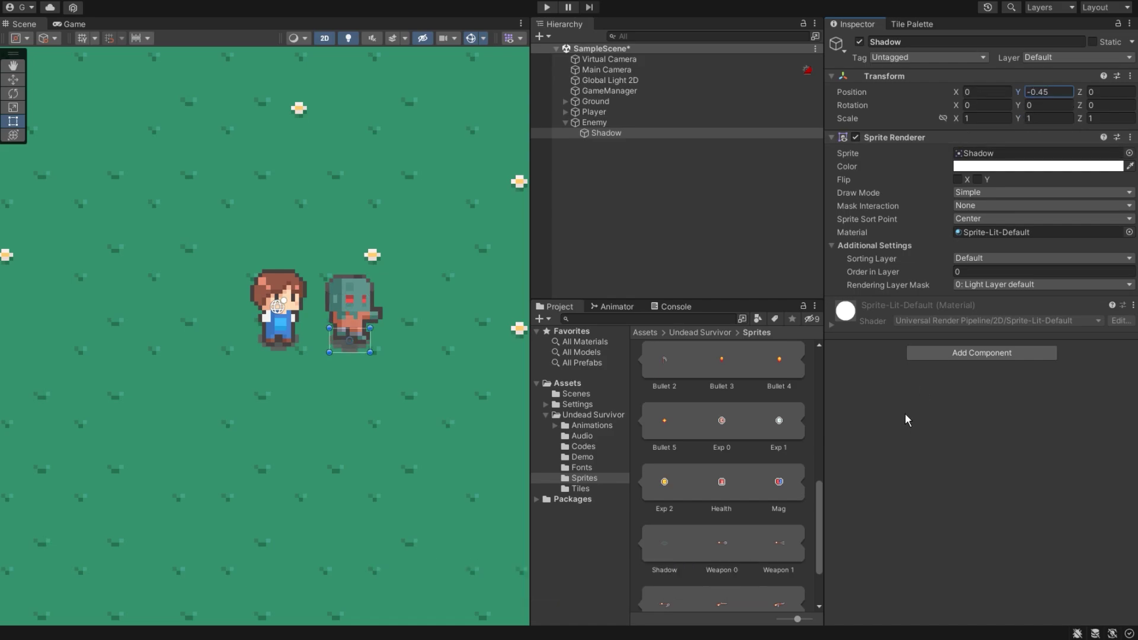
scroll(373, 355, up, 2)
scroll(380, 358, up, 1)
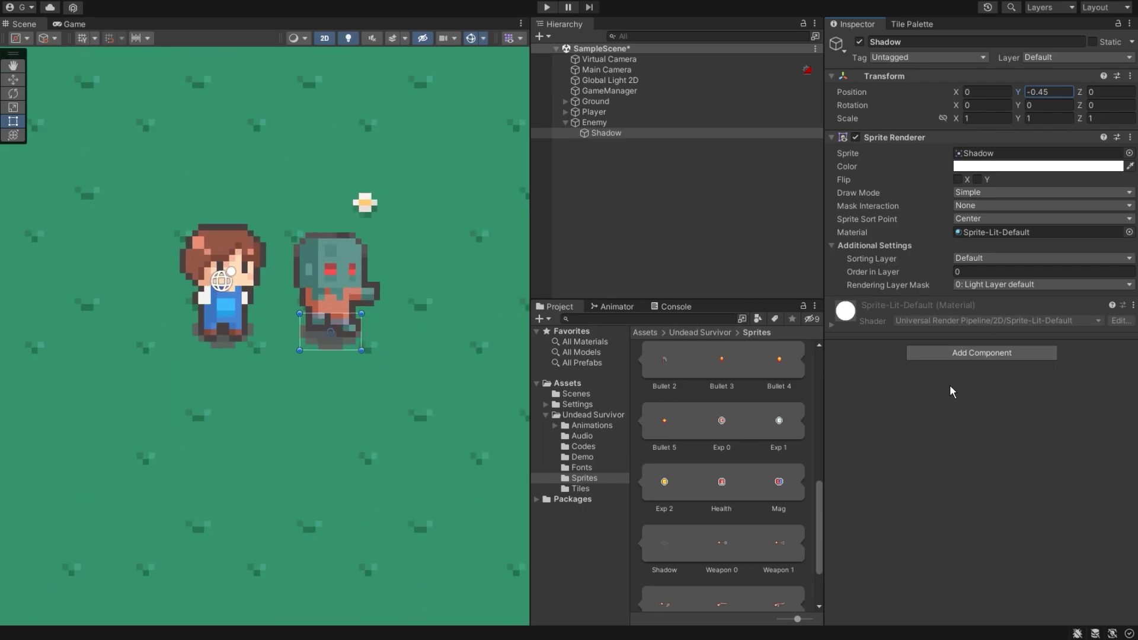
click(569, 145)
click(596, 124)
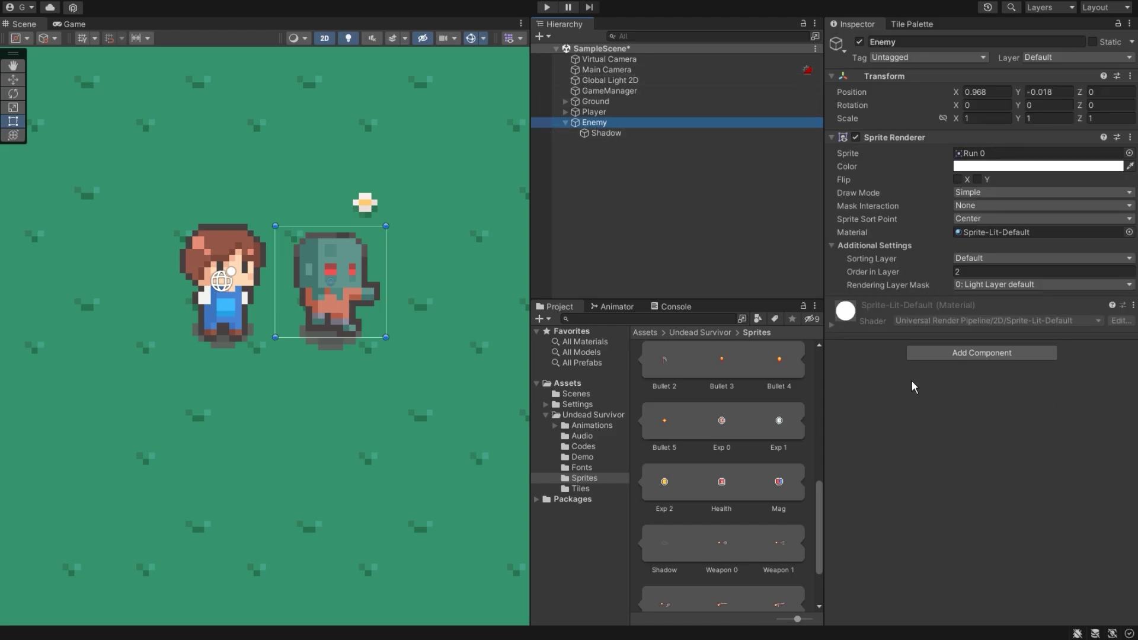
Add an Animator component to Enemy.
click(831, 76)
click(832, 90)
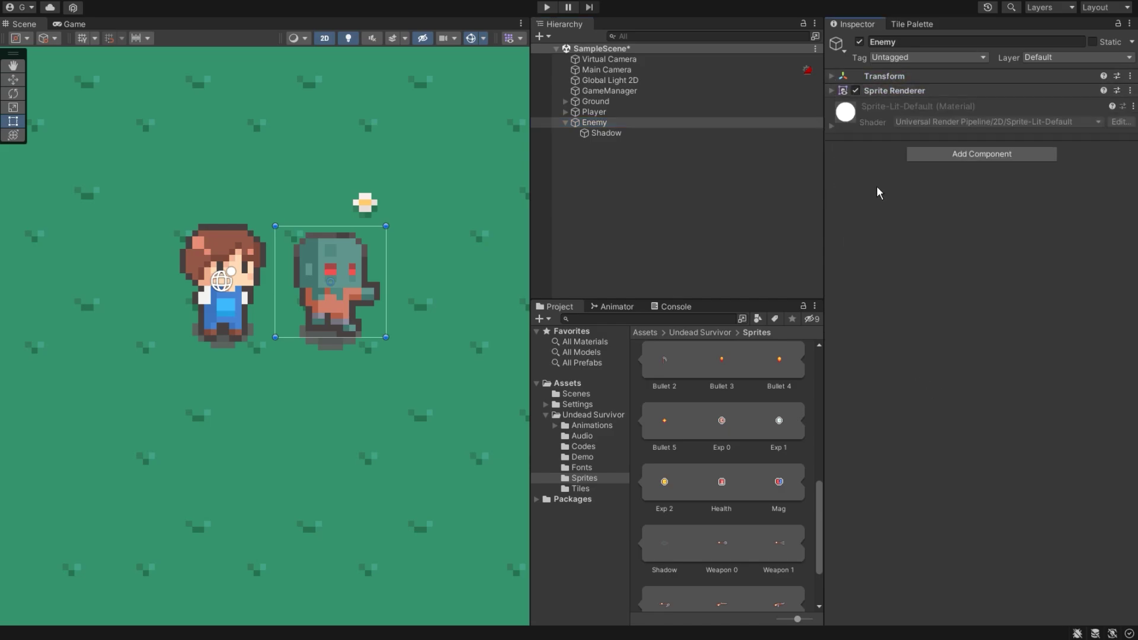
click(954, 158)
text(anima)
key(Down)
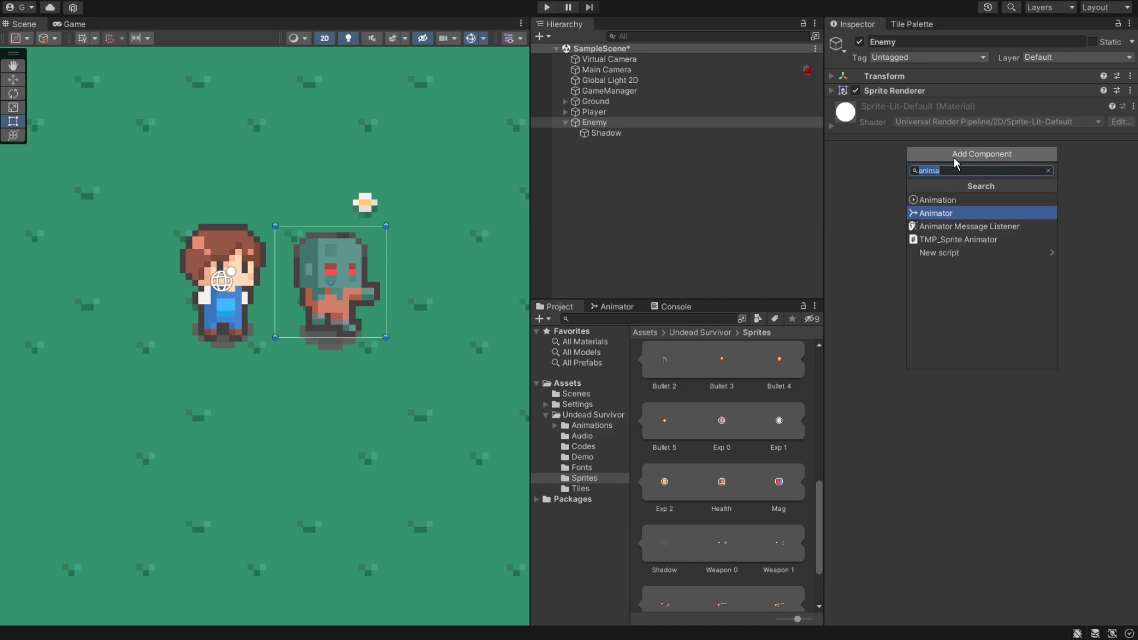
key(Return)
click(831, 104)
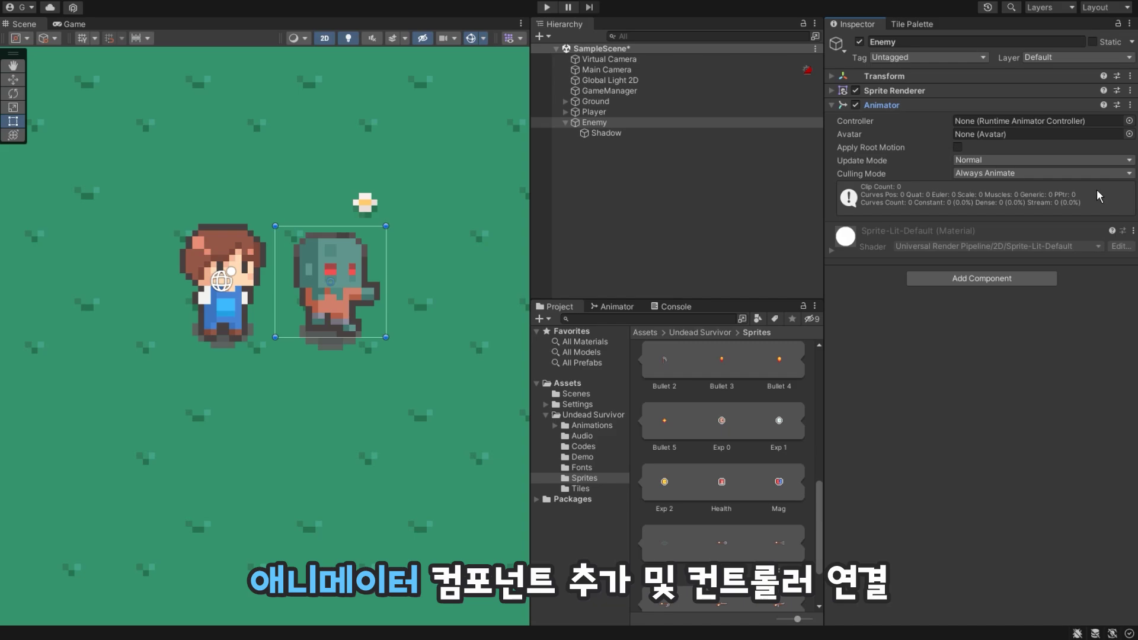
Assign AcEnemy 1 from Animations/Enemy as the Animator's Controller.
click(603, 427)
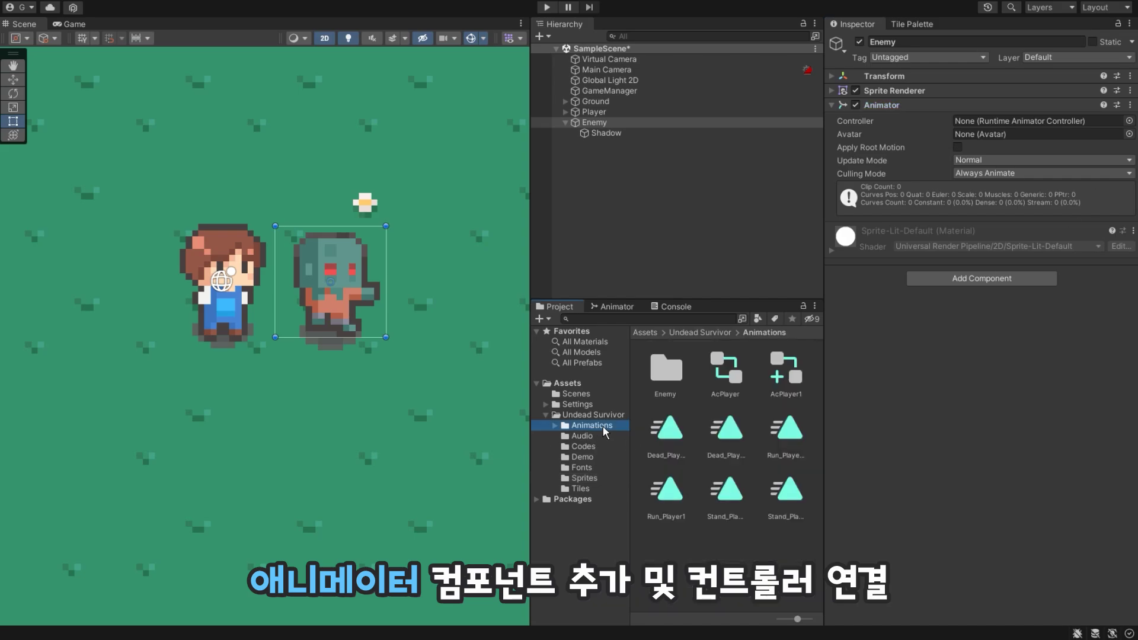
double_click(672, 371)
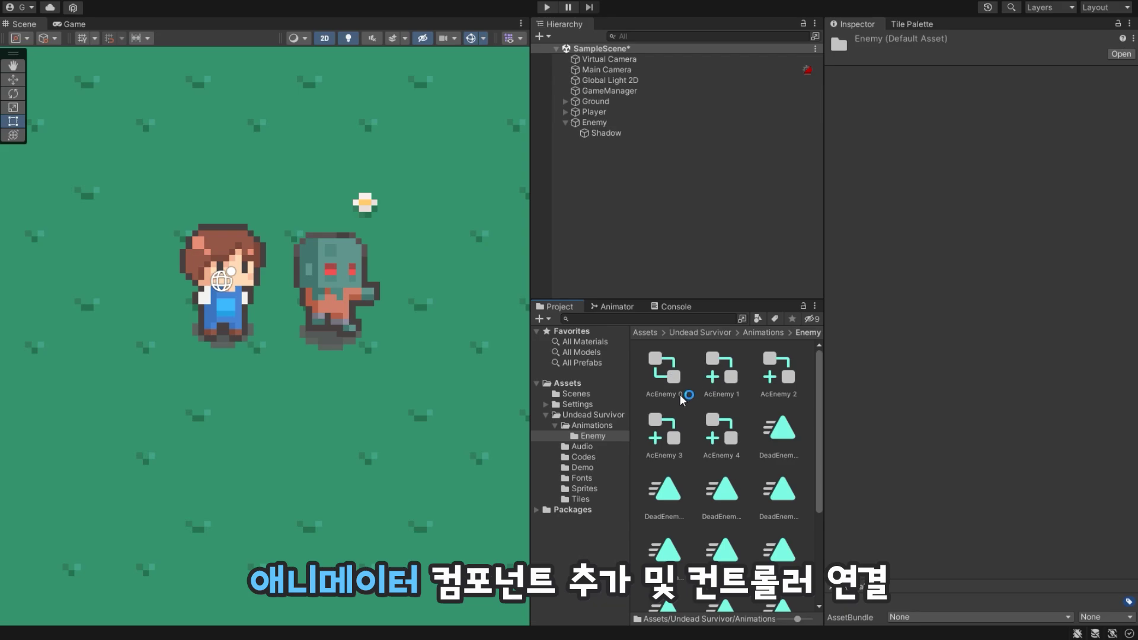
scroll(796, 524, up, 3)
click(609, 124)
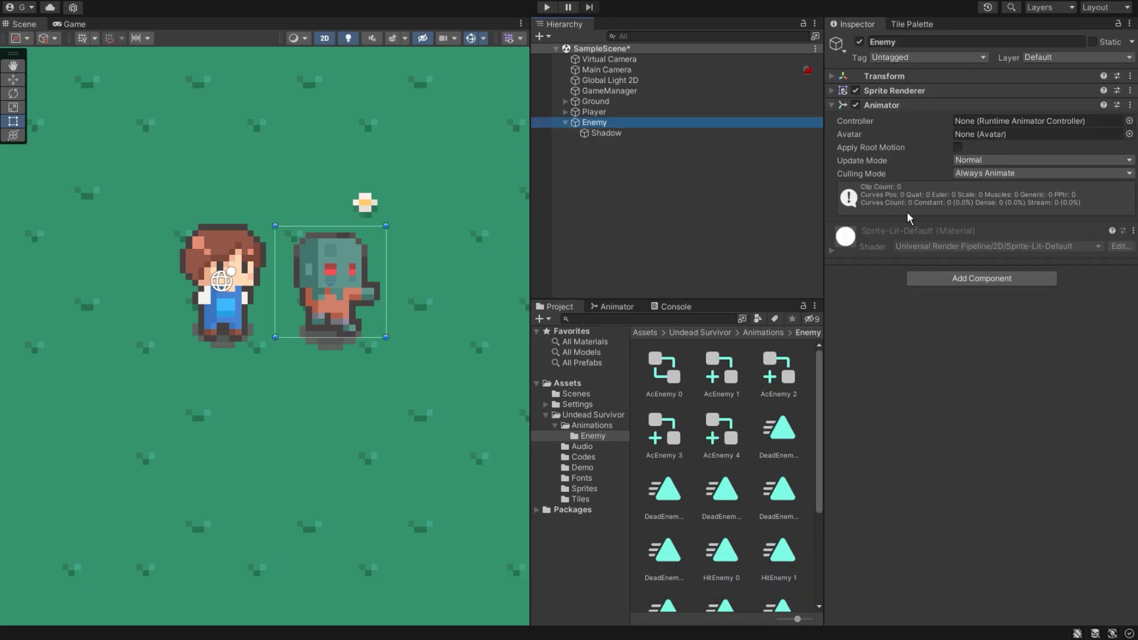
click(830, 90)
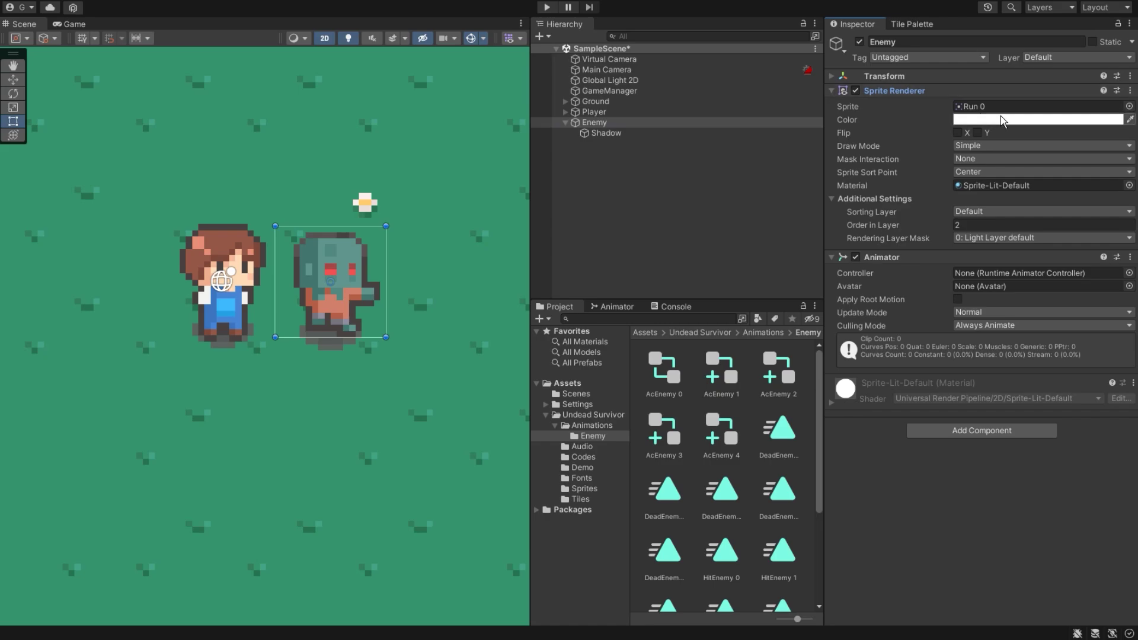
click(831, 91)
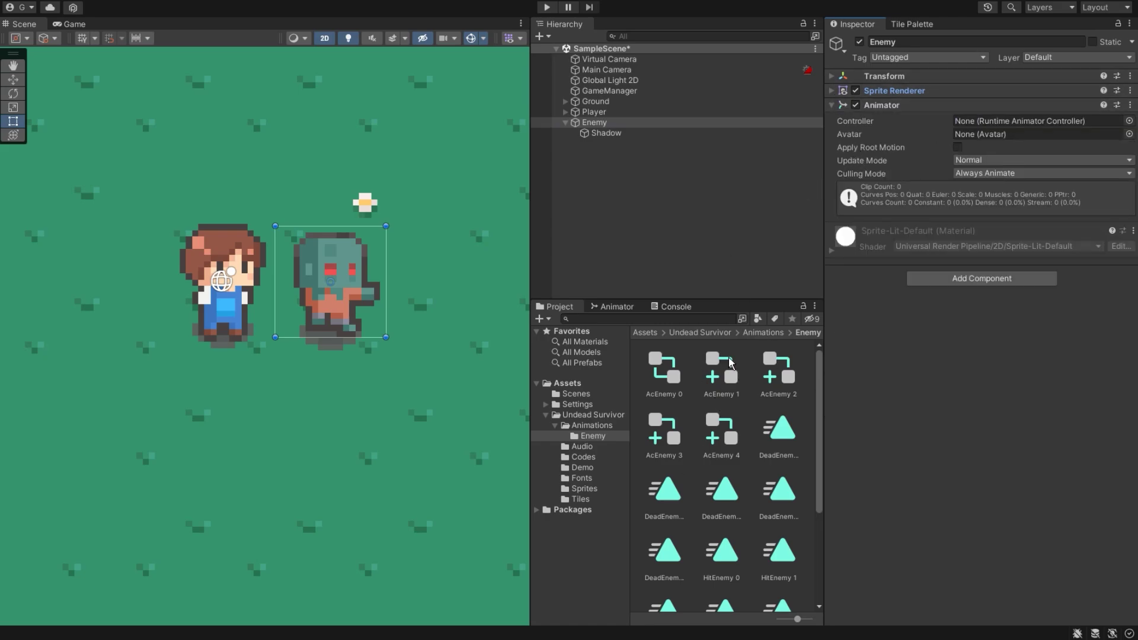
mouse_move(728, 359)
mouse_down()
mouse_move(1042, 126)
mouse_move(1017, 129)
mouse_up()
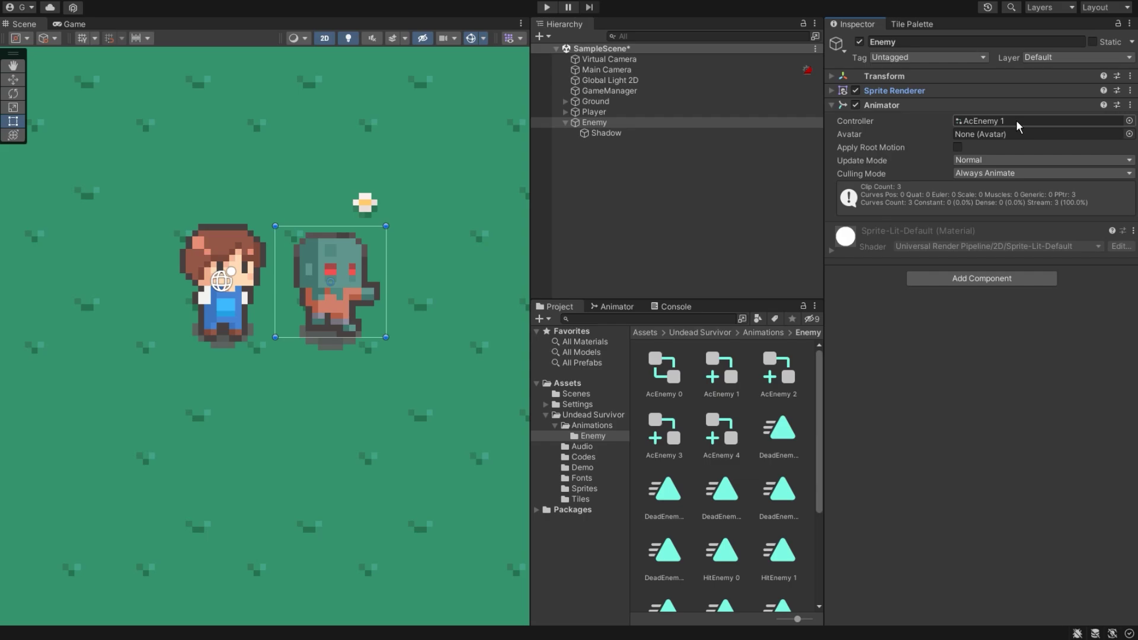
Add a Rigidbody 2D to Enemy with Gravity Scale 0 and Freeze Rotation Z ticked.
click(831, 106)
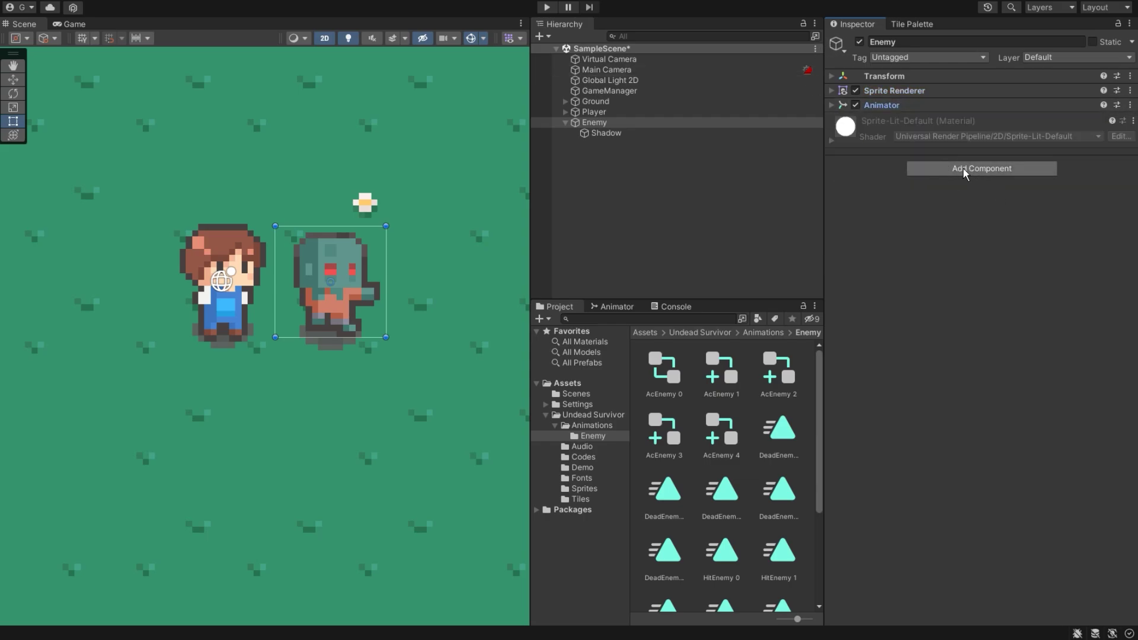
click(943, 169)
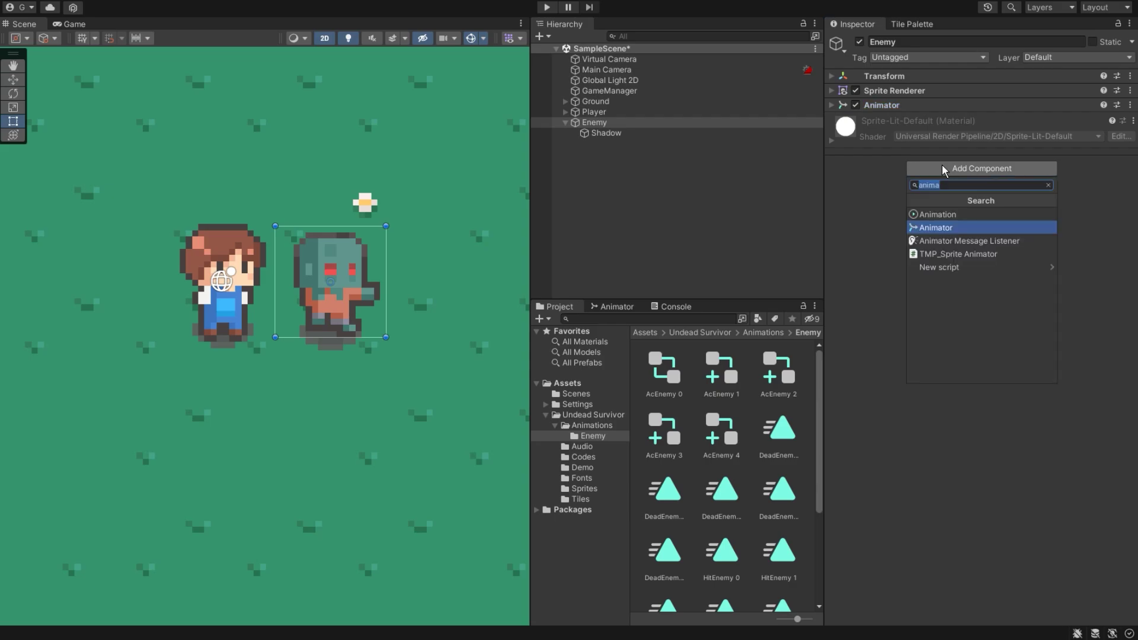
key(BackSpace)
text(ri)
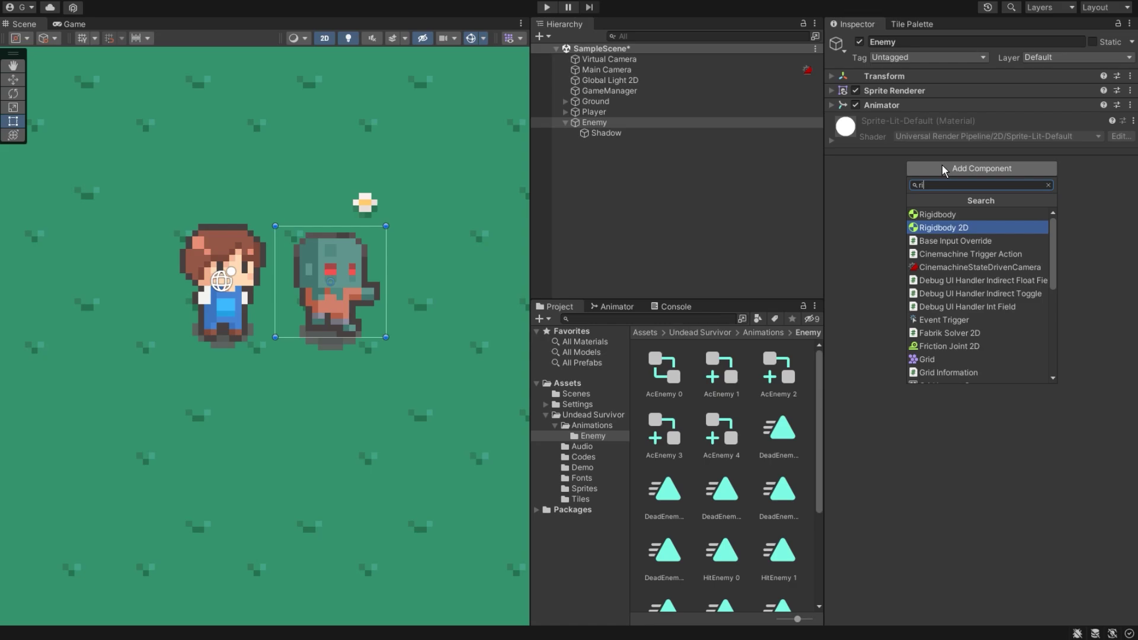
key(Return)
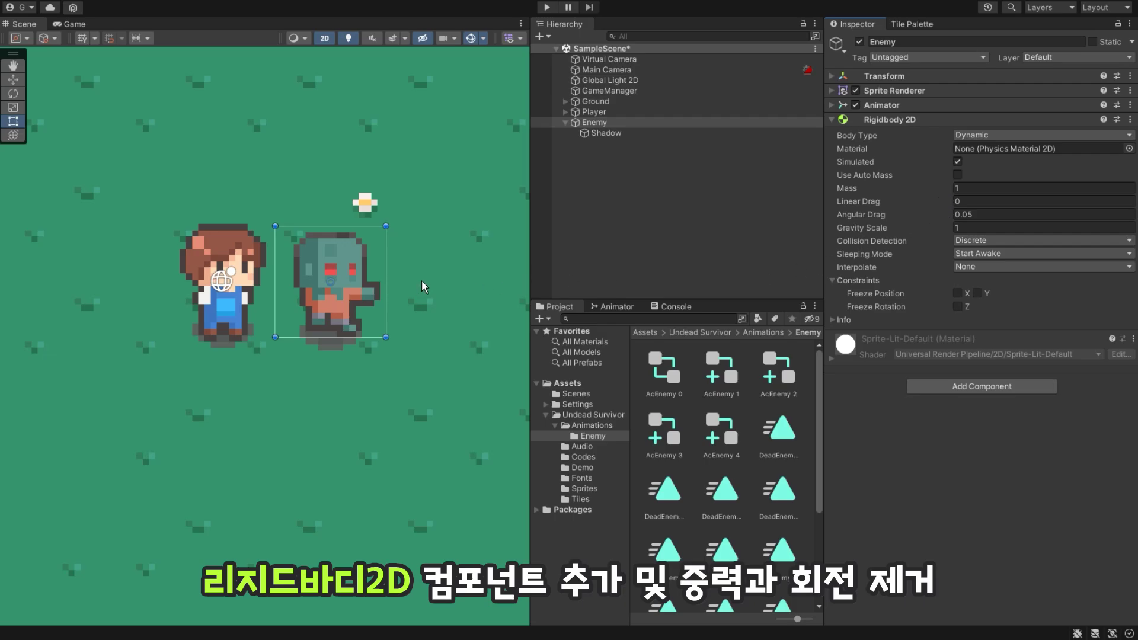
click(857, 228)
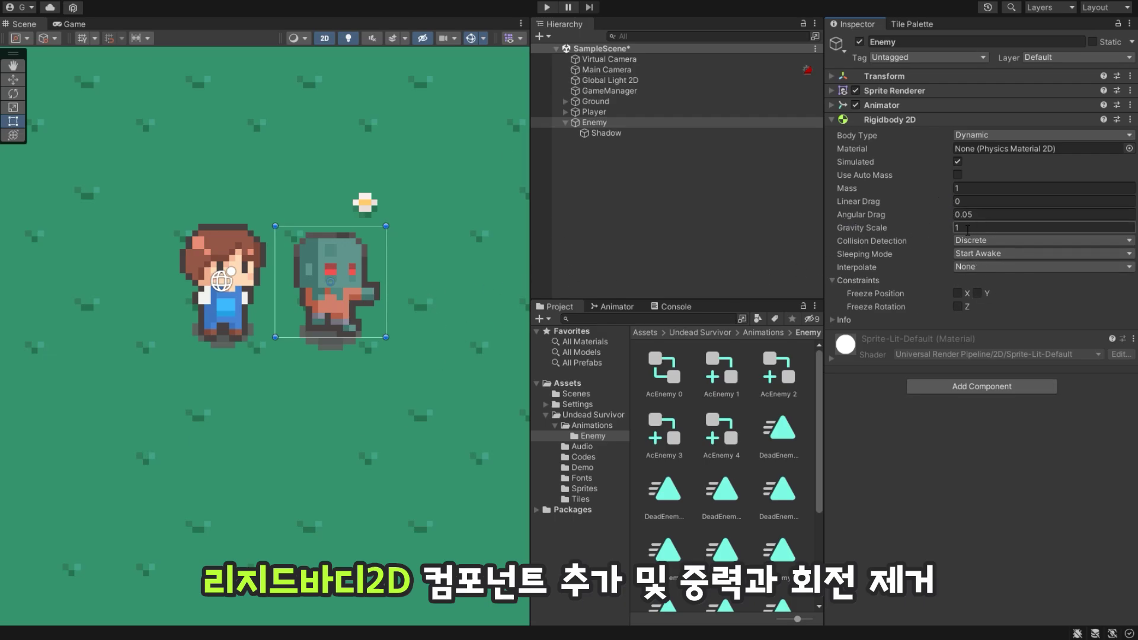
text(0)
click(866, 305)
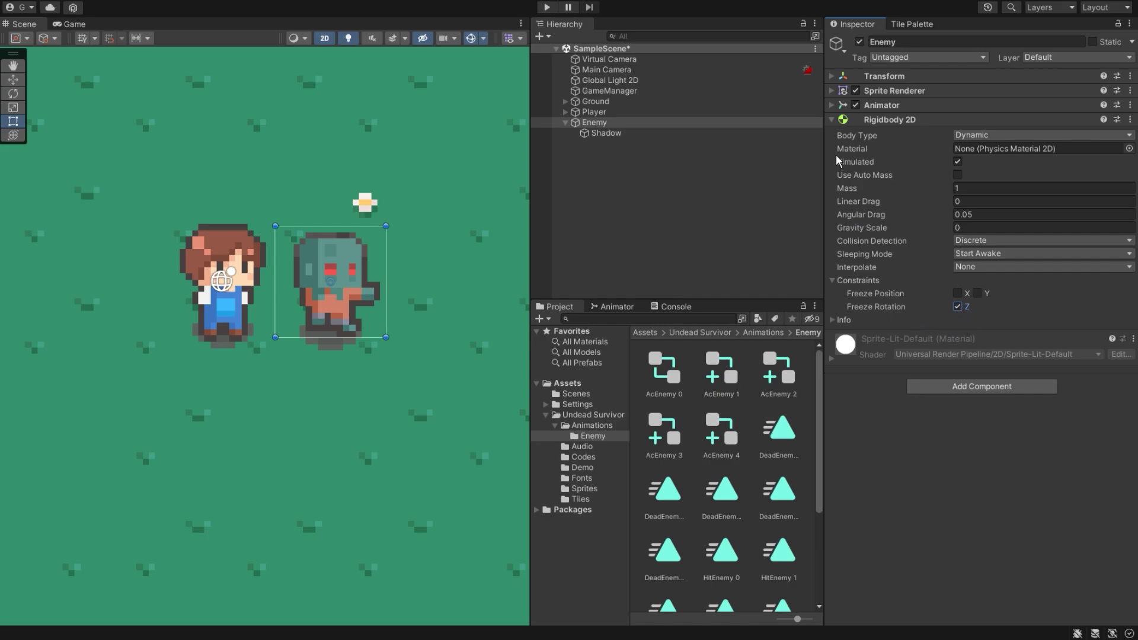
click(832, 120)
Add a Capsule Collider 2D to Enemy with Size X 0.7 and Y 0.9.
click(996, 181)
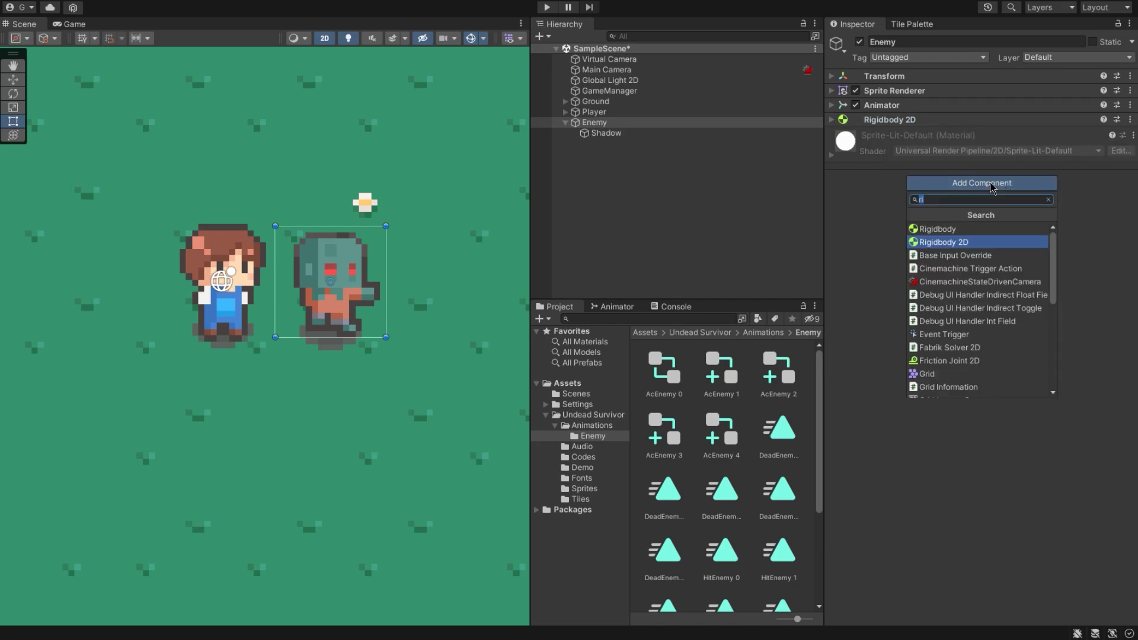
key(BackSpace)
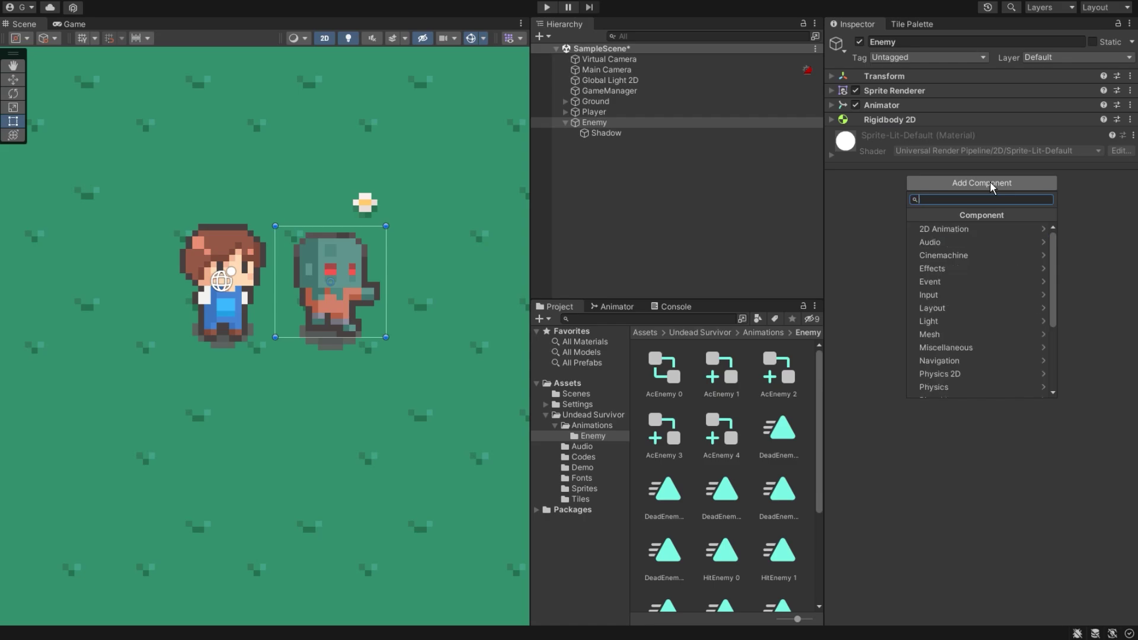
text(cap)
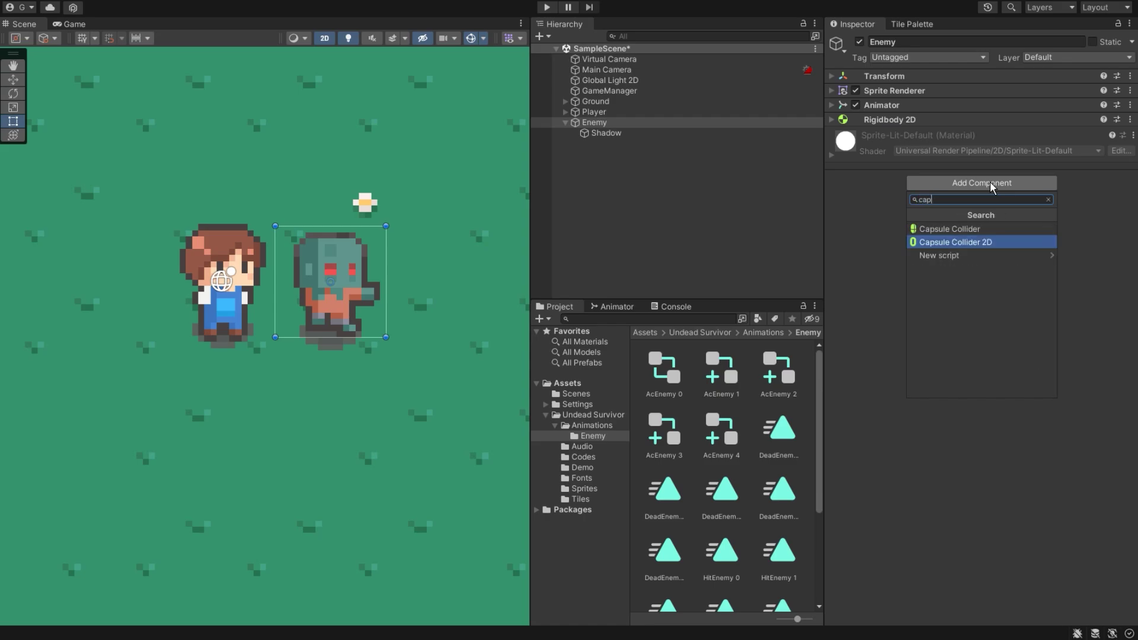
click(965, 246)
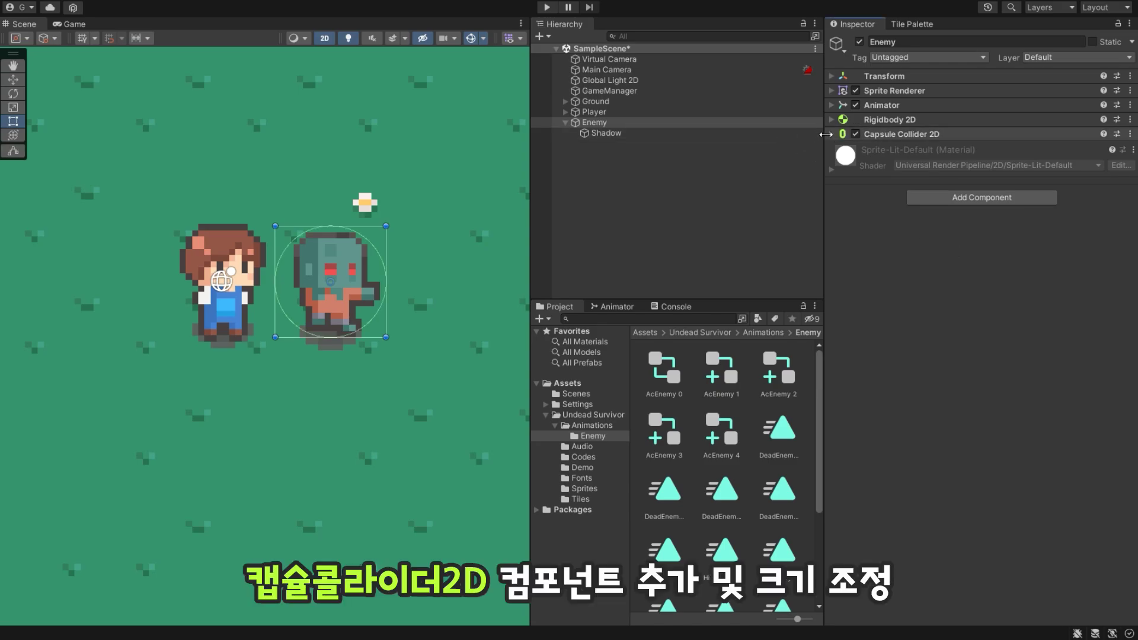
click(833, 135)
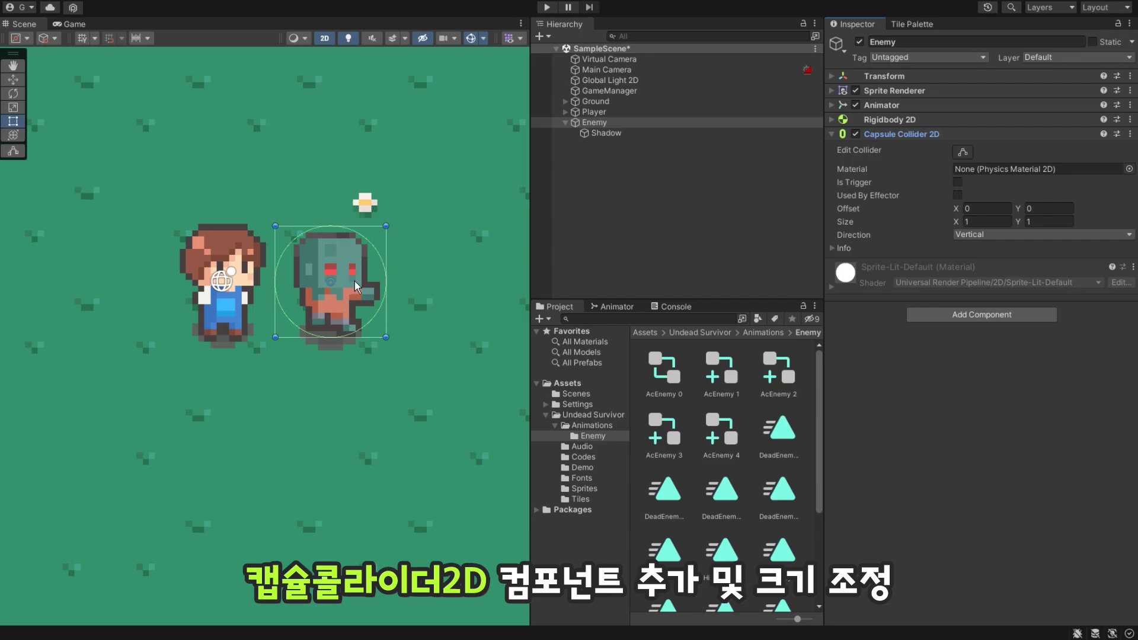
scroll(355, 278, up, 3)
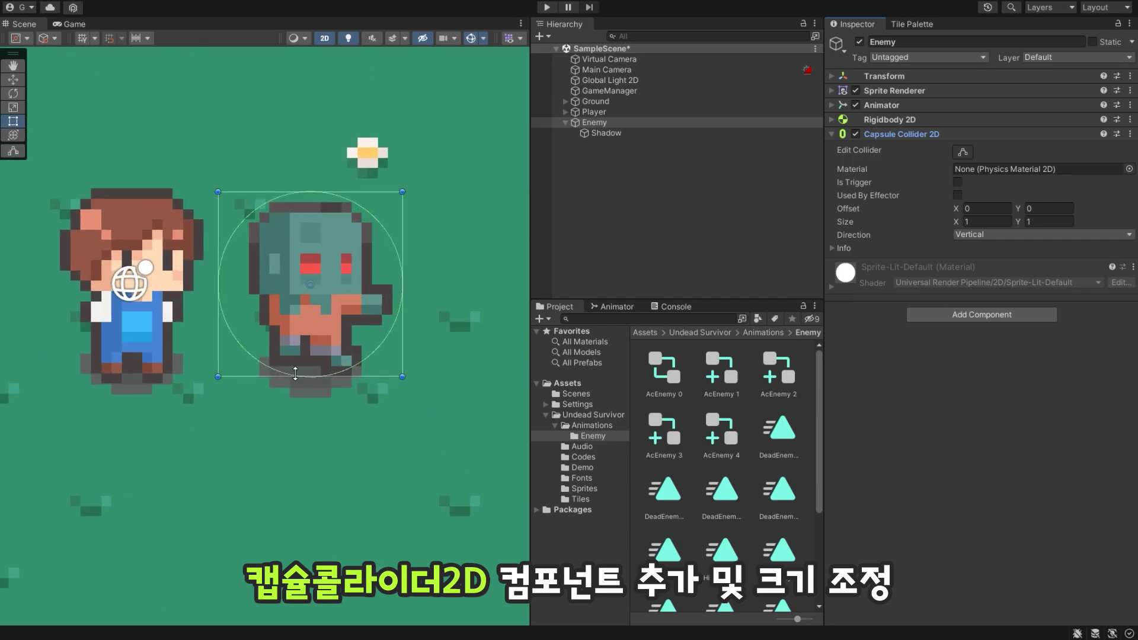
click(986, 221)
text(0.7)
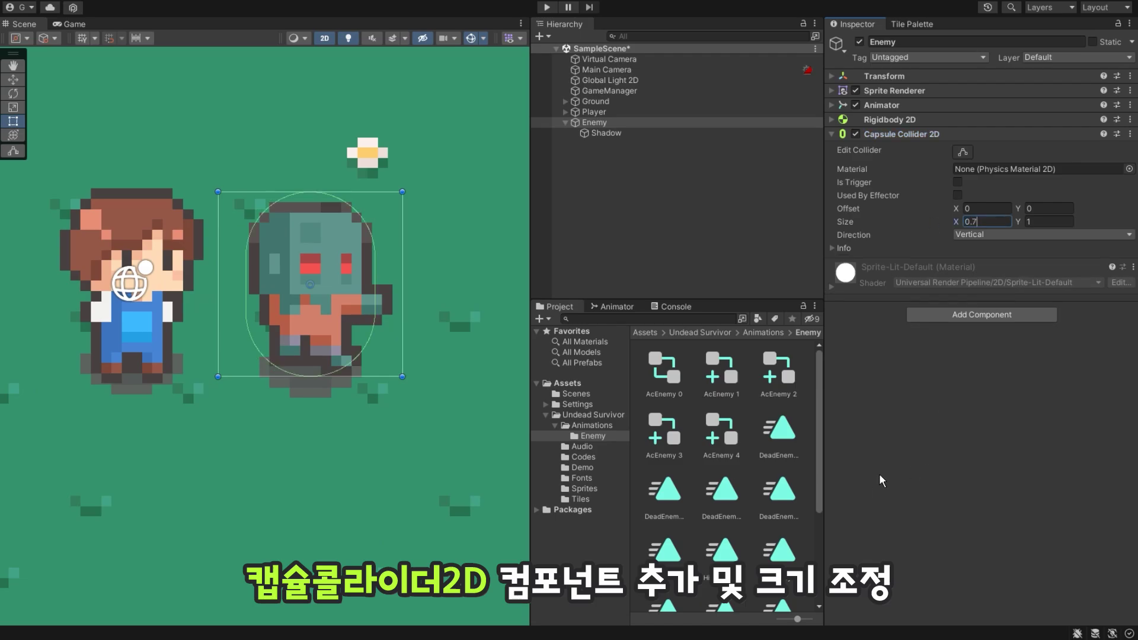
click(1046, 221)
text(0.9)
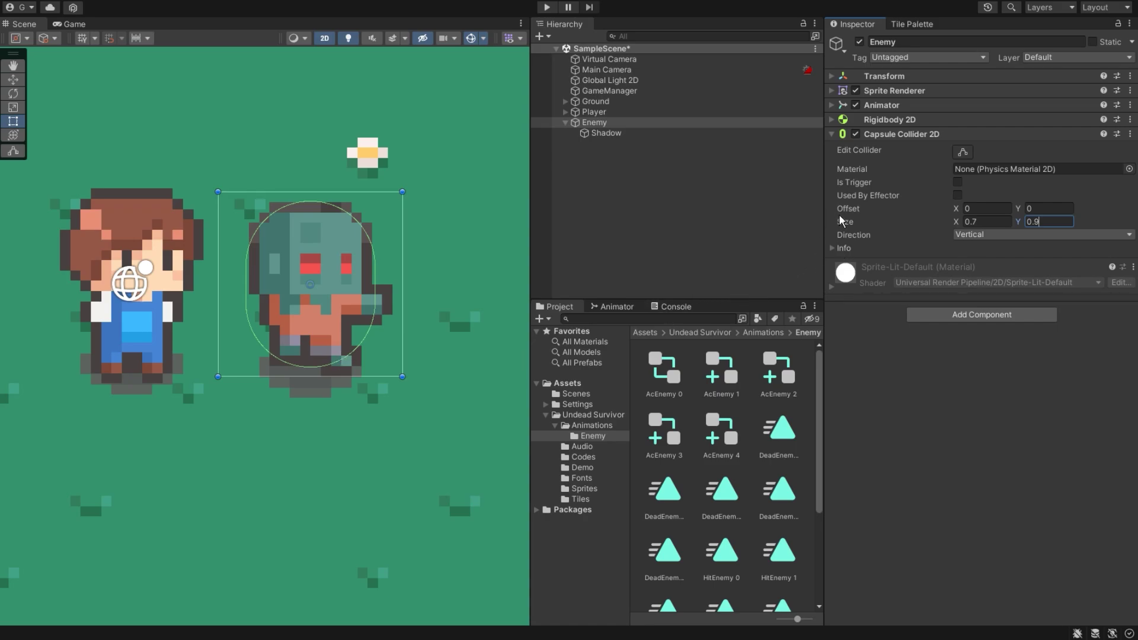
click(829, 133)
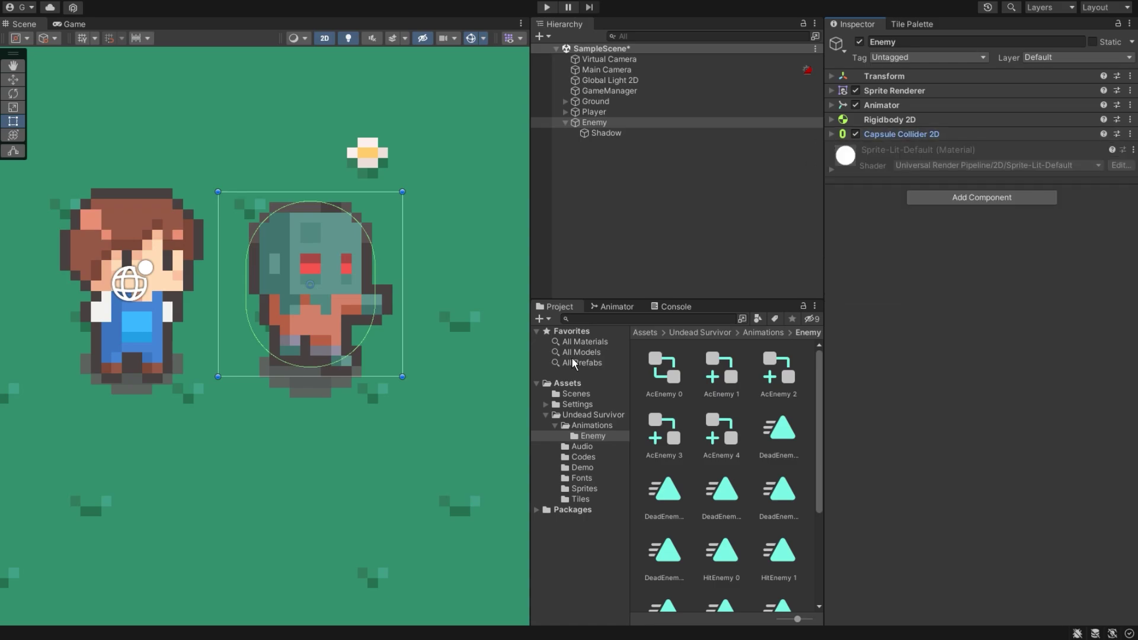
Duplicate Enemy with Ctrl+D and move the copy, Enemy (1), to the player's left.
click(589, 488)
scroll(325, 350, down, 3)
middle_drag(313, 339, 387, 342)
click(602, 123)
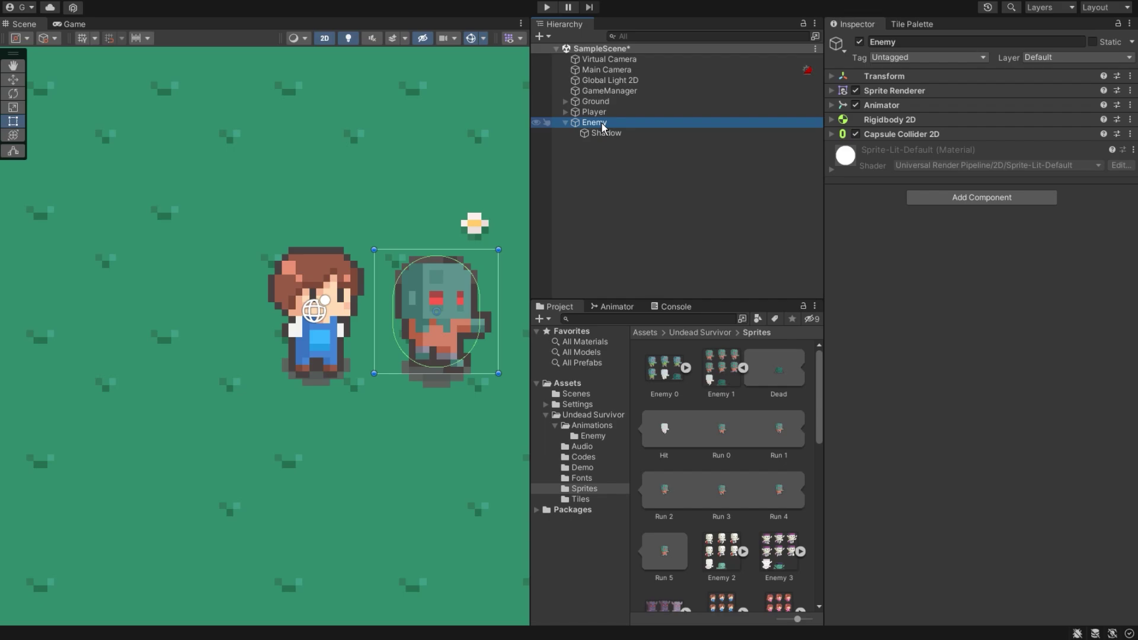
key(ctrl+d)
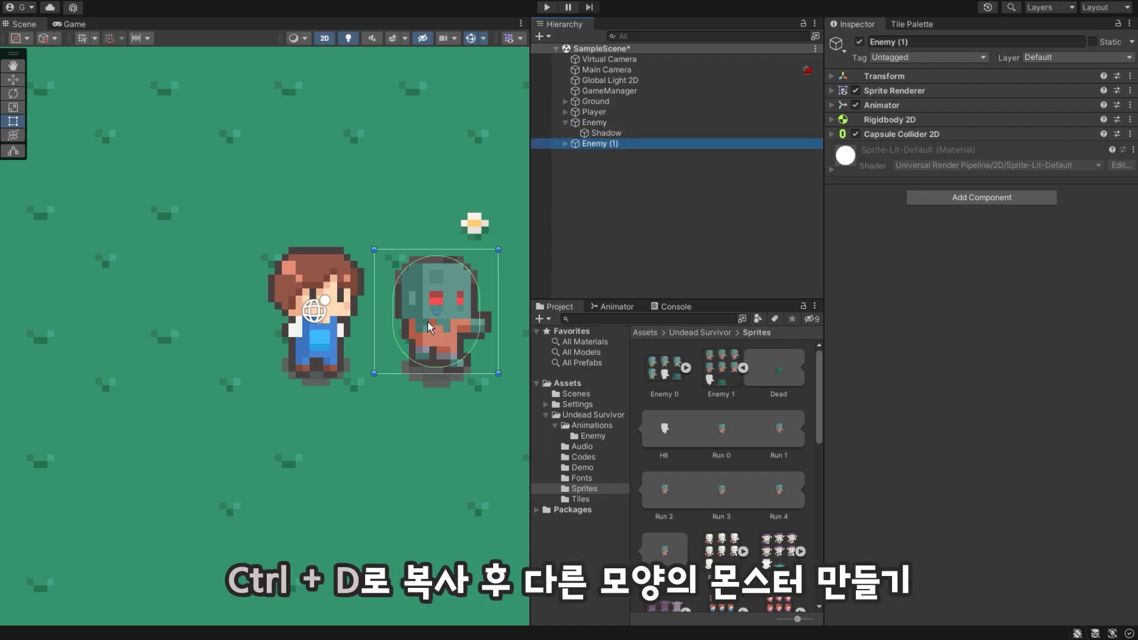
mouse_move(446, 342)
mouse_down()
mouse_move(171, 265)
mouse_move(154, 332)
mouse_up()
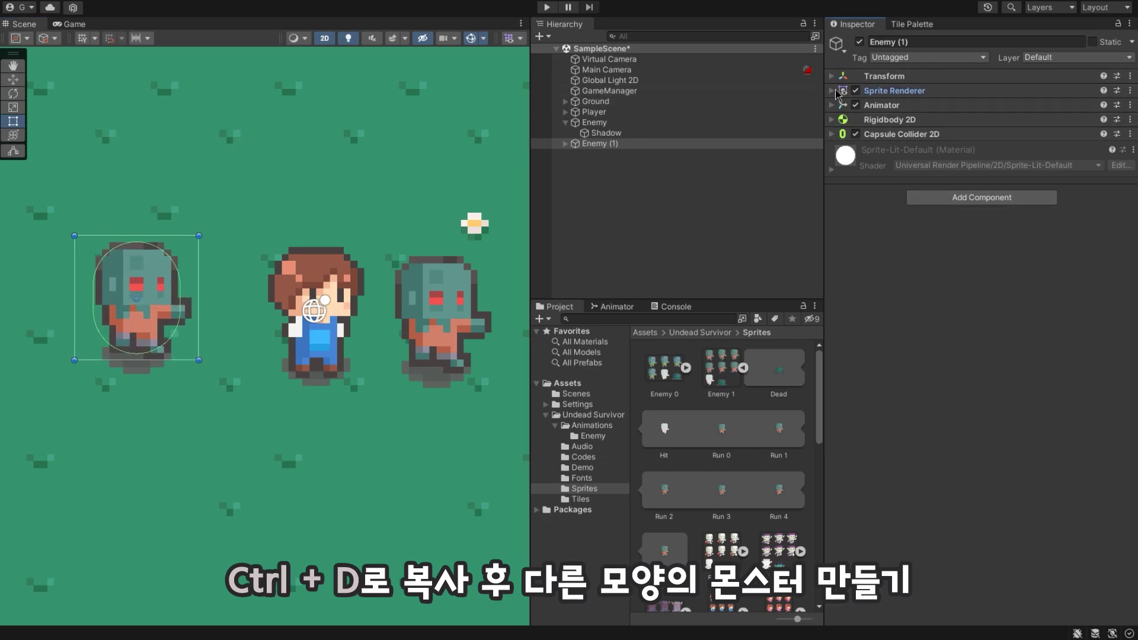
click(924, 90)
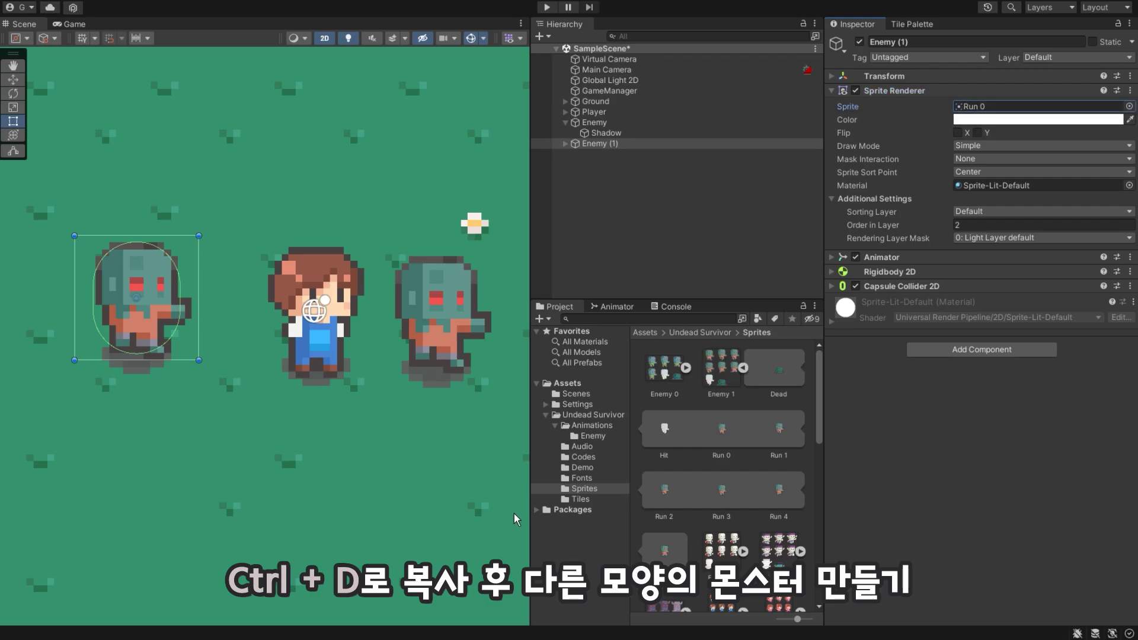
Set Enemy (1)'s sprite to Enemy 2's Run 0 skeleton frame.
click(744, 367)
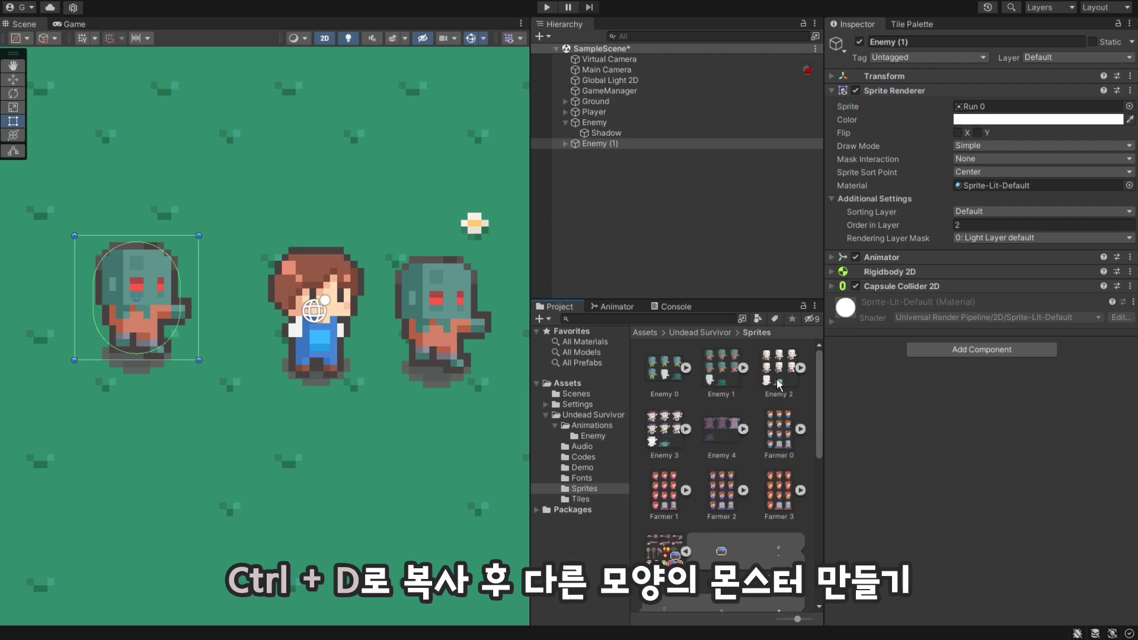
click(800, 368)
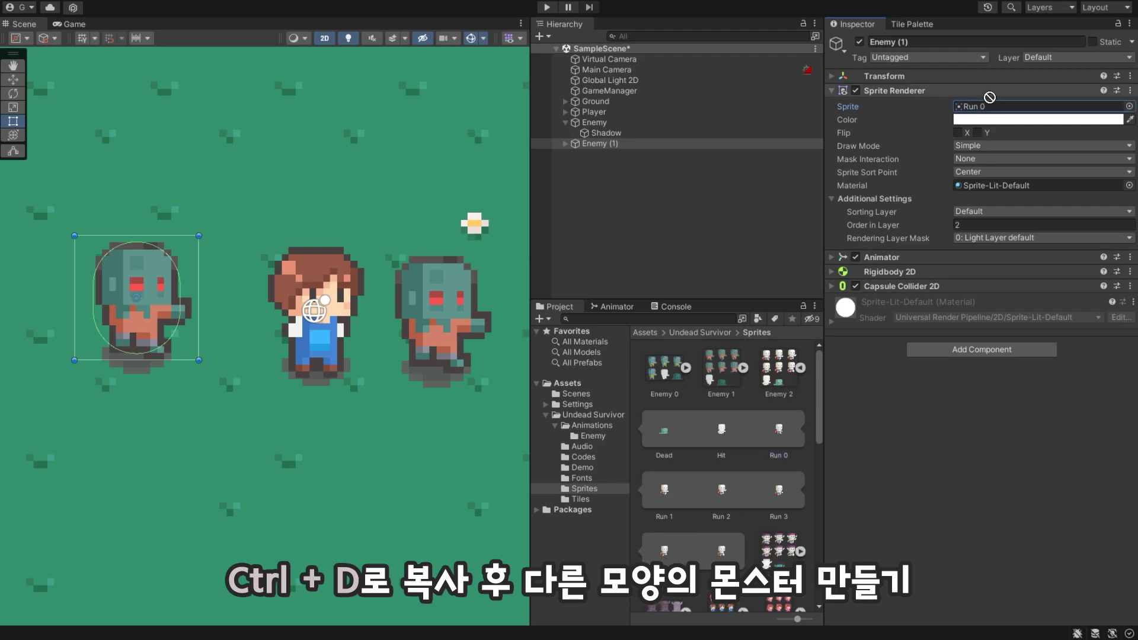
drag(779, 435, 1007, 107)
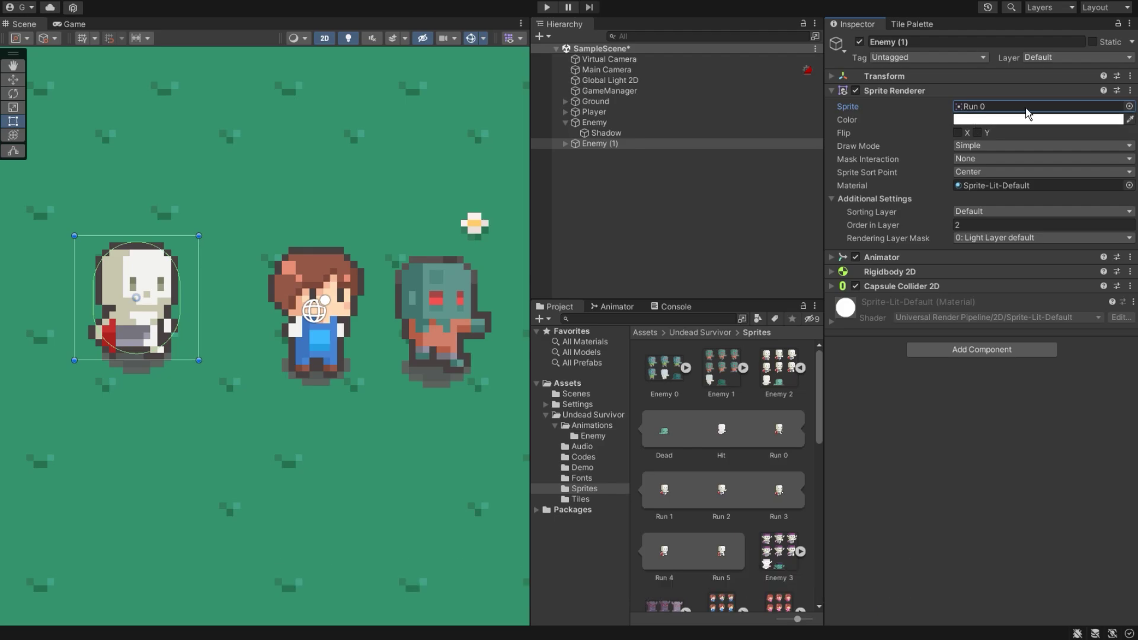
click(830, 90)
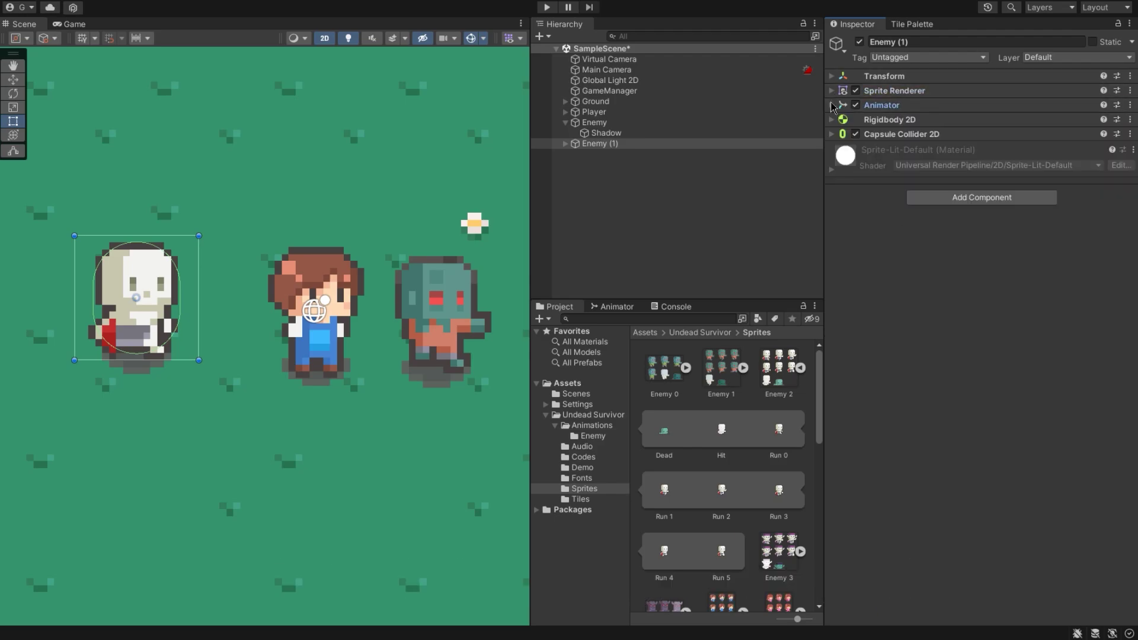
Switch Enemy (1)'s Animator Controller to AcEnemy 2.
click(969, 105)
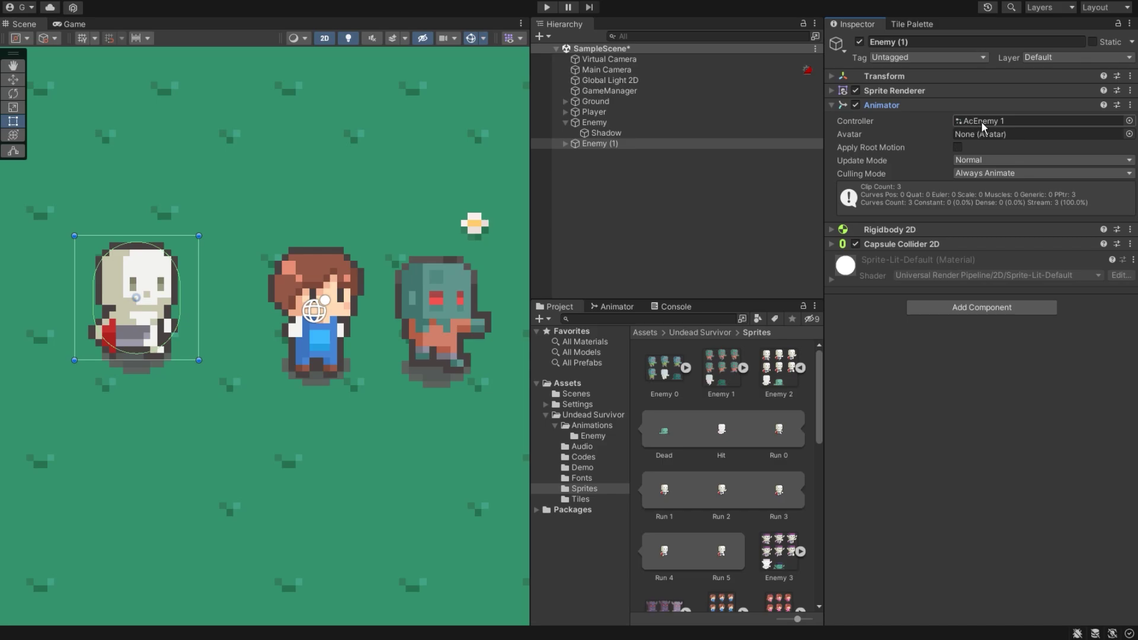
click(594, 436)
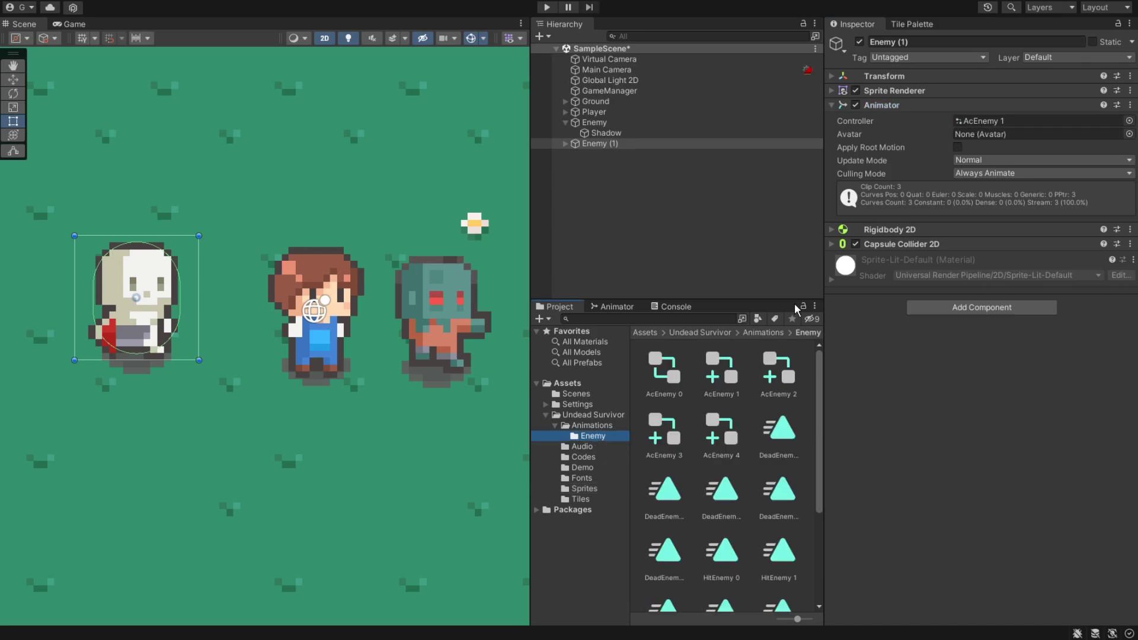
drag(778, 379, 1008, 121)
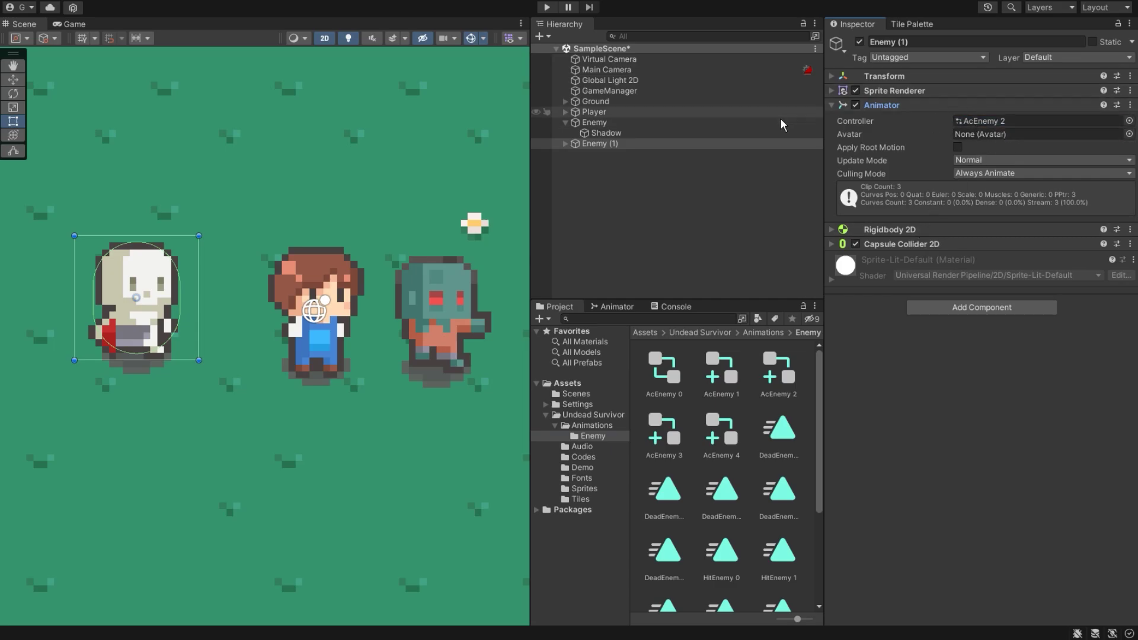
click(834, 107)
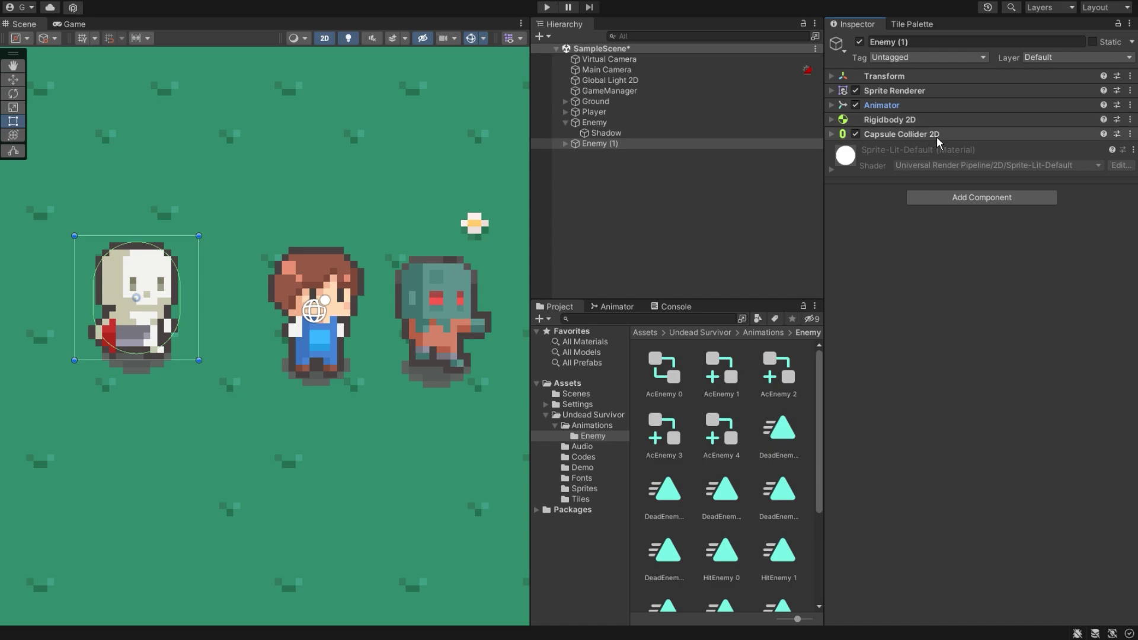
Move the zombie Enemy up to the player's upper right.
key(ctrl+z)
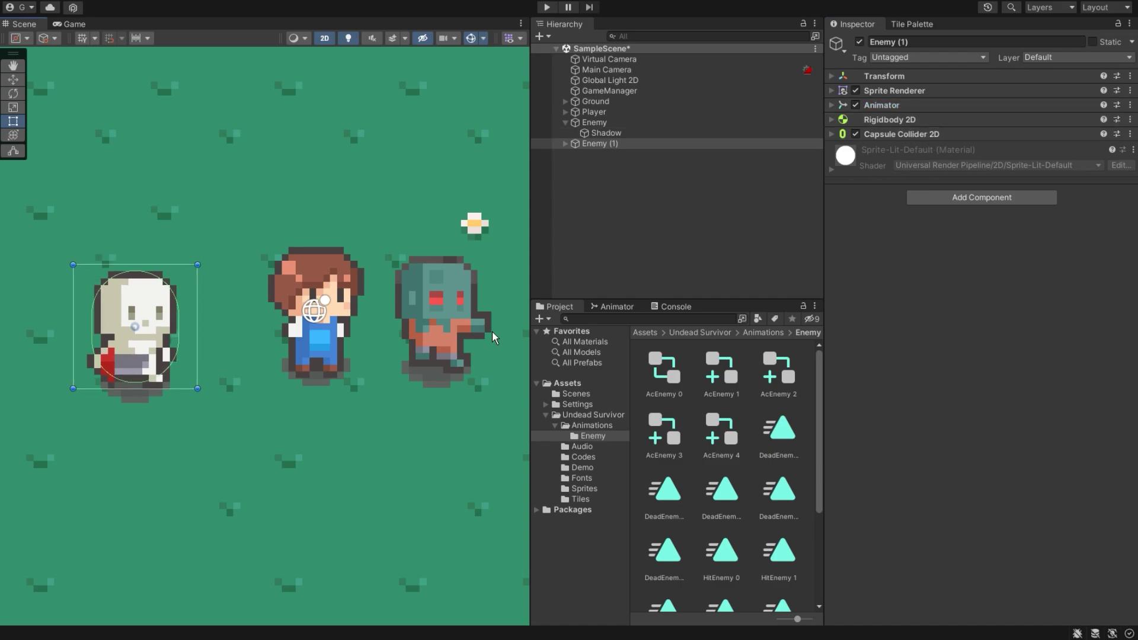
click(457, 347)
drag(453, 367, 524, 163)
scroll(418, 224, down, 1)
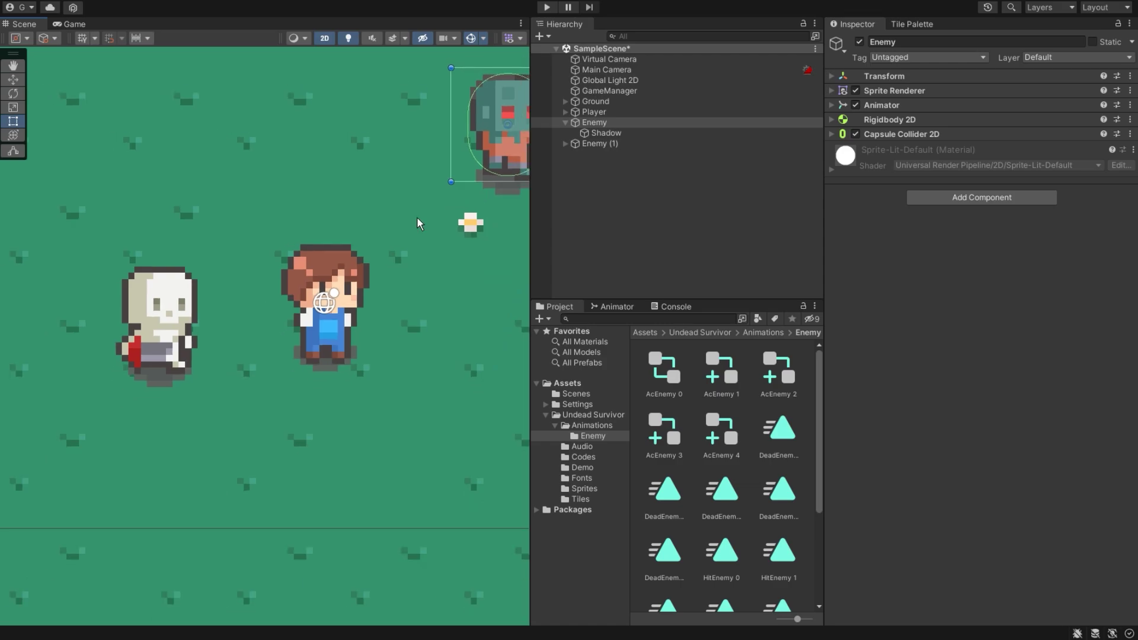
scroll(418, 224, down, 2)
scroll(358, 247, down, 1)
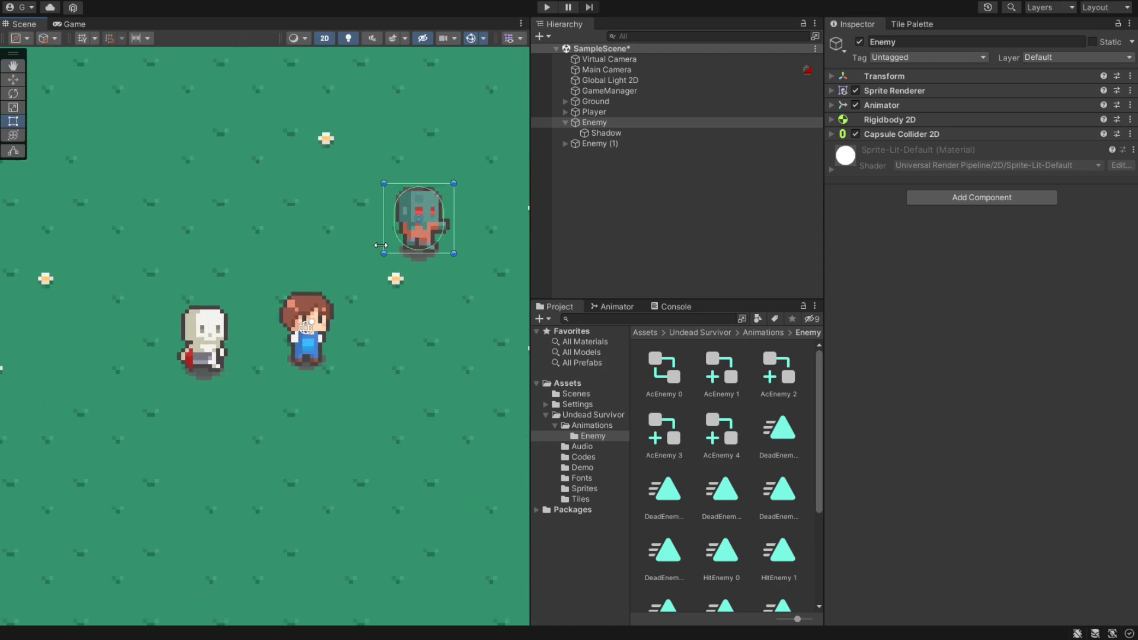
Move the skeleton Enemy (1) further left and slightly up, then collapse Enemy in the Hierarchy.
click(219, 362)
mouse_move(203, 365)
mouse_down()
mouse_move(96, 345)
mouse_move(102, 303)
mouse_up()
middle_drag(442, 233, 365, 273)
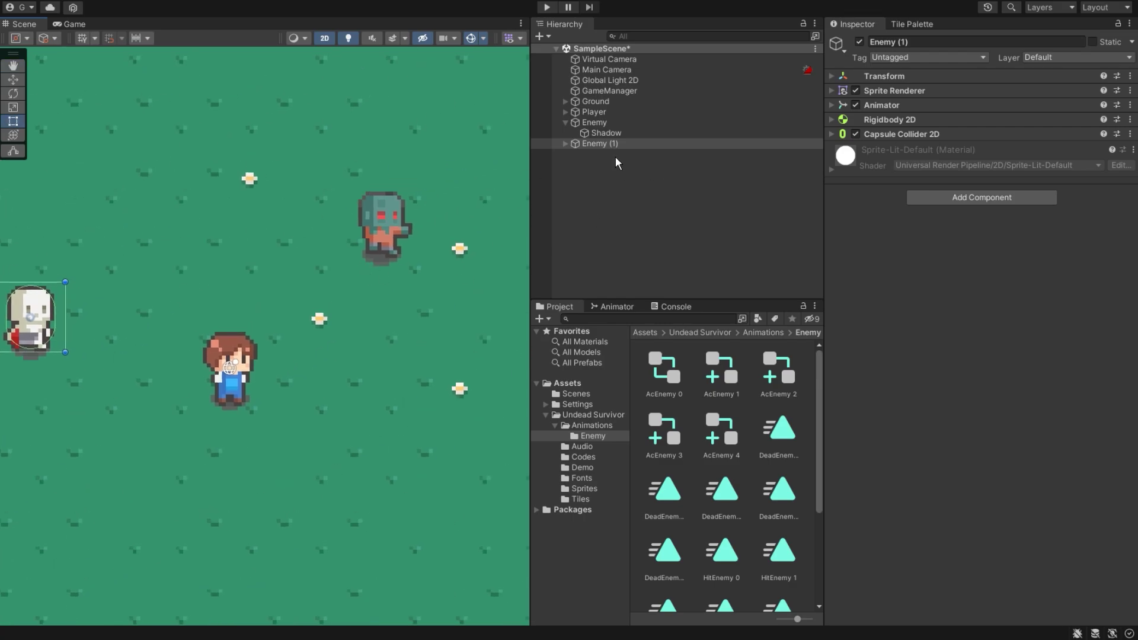
click(565, 124)
scroll(350, 282, down, 1)
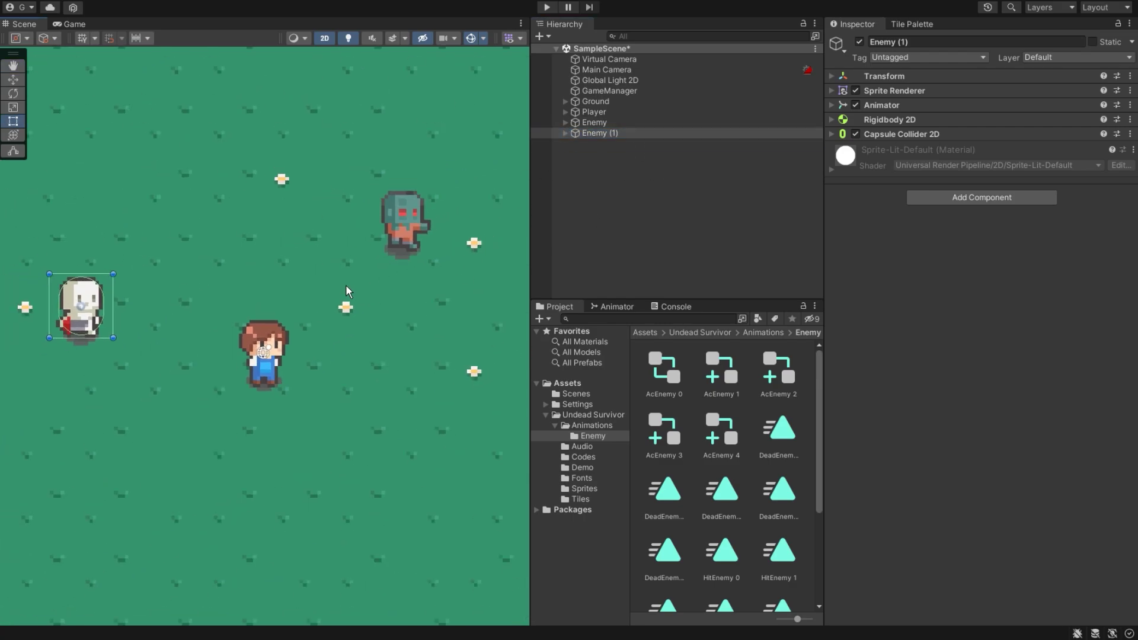
scroll(346, 284, down, 1)
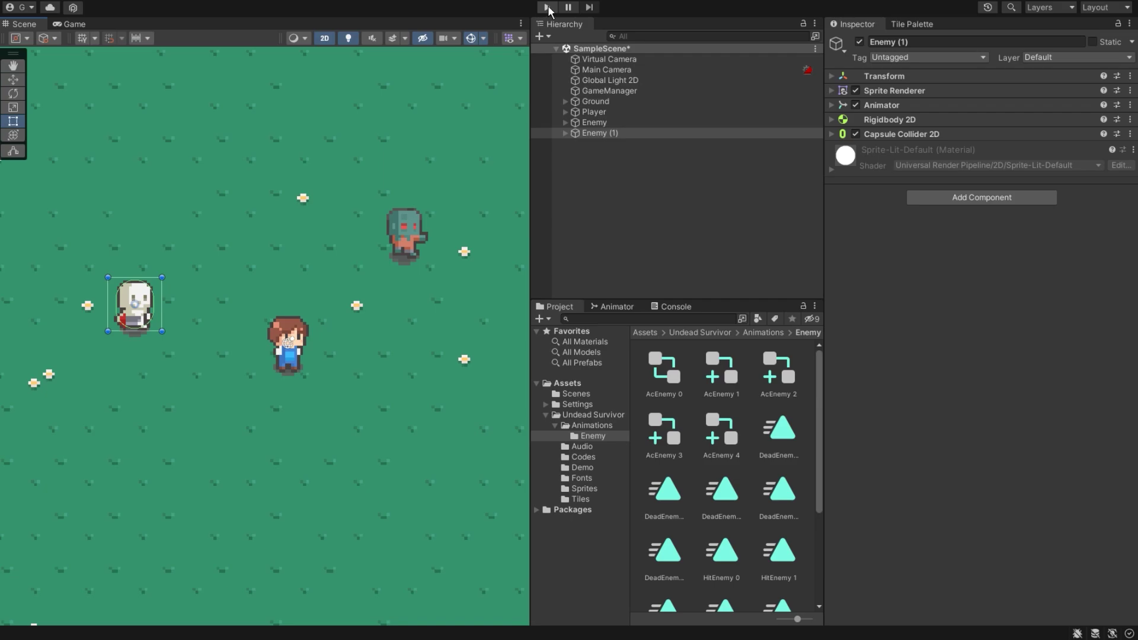
Playtest the scene, walking the player left and right among the enemies, then stop play mode.
click(547, 7)
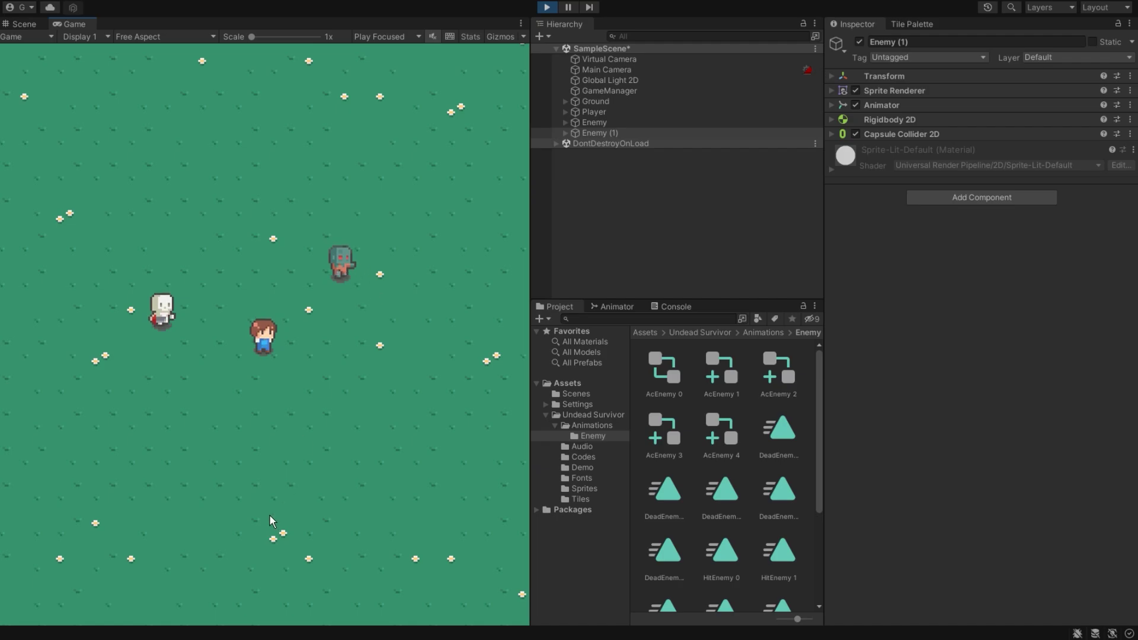
key(Left)
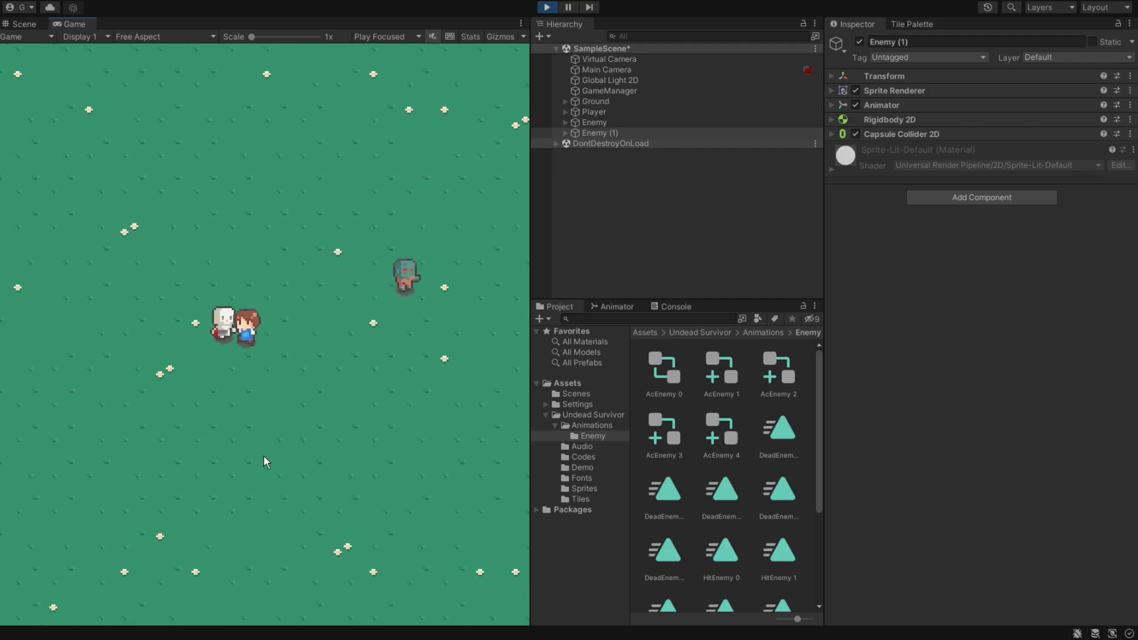
key(Right)
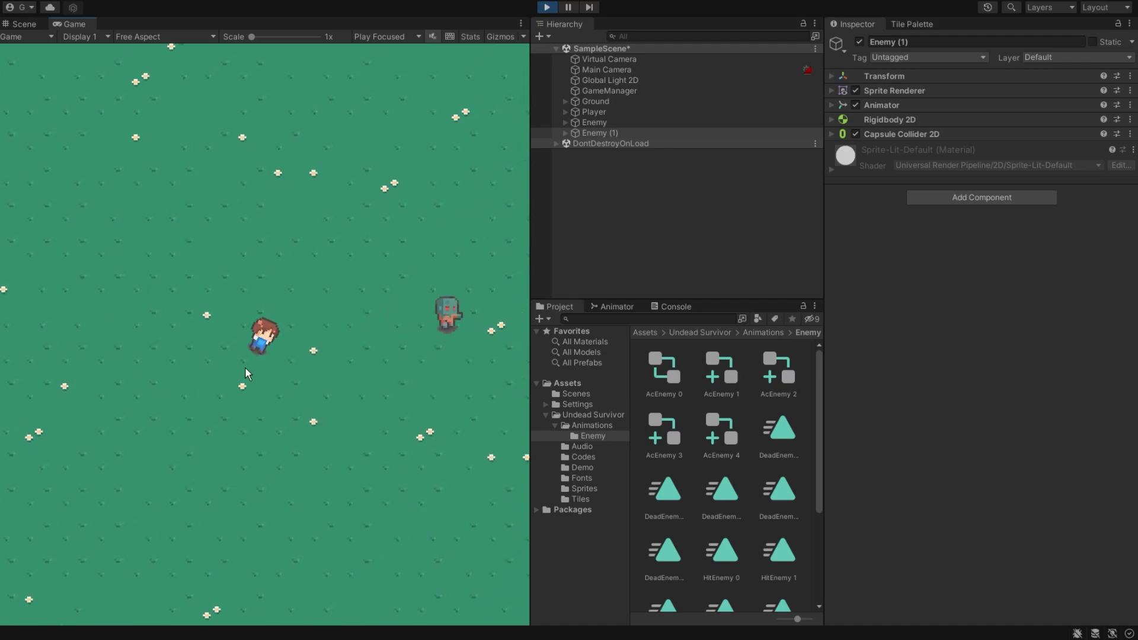
key(Right)
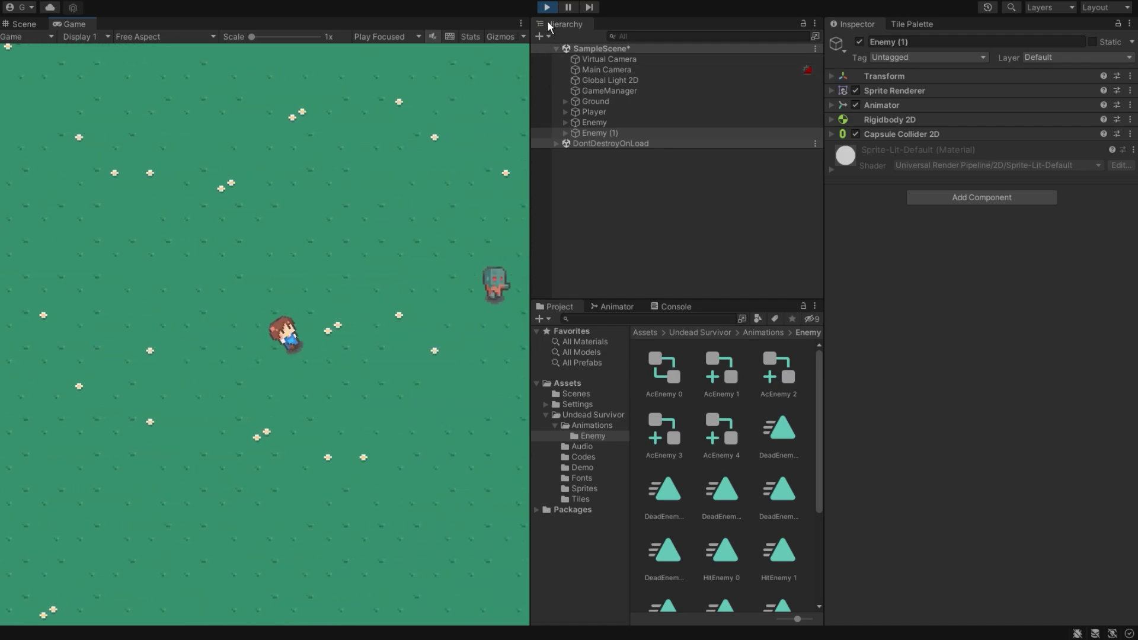
click(549, 8)
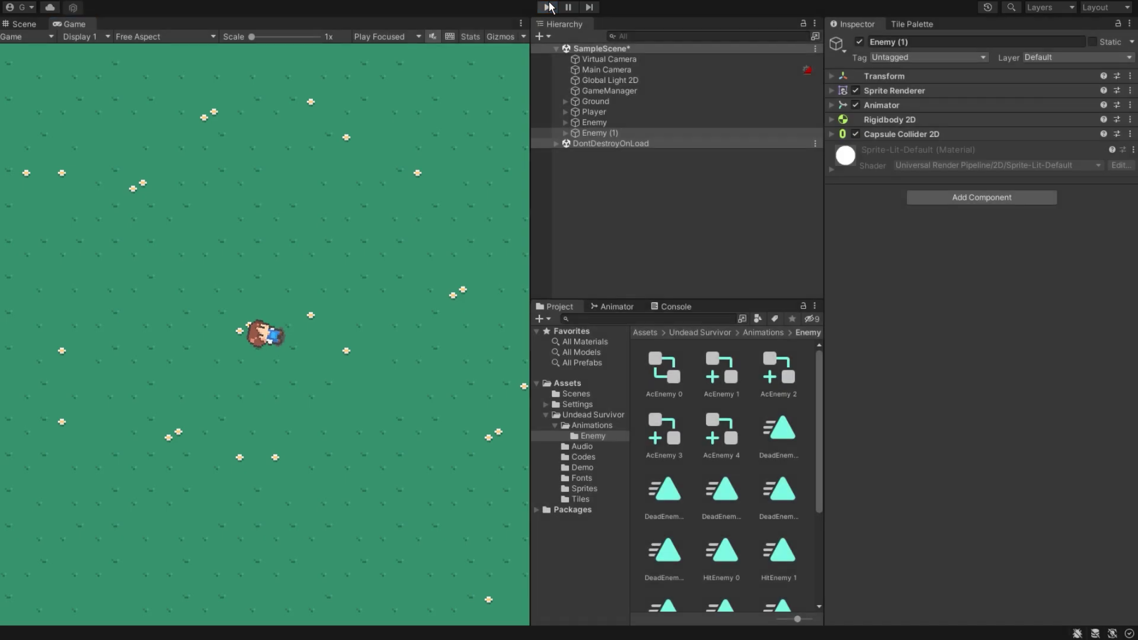
Freeze the Player's Rigidbody 2D rotation on Z and check its Mass value.
click(591, 113)
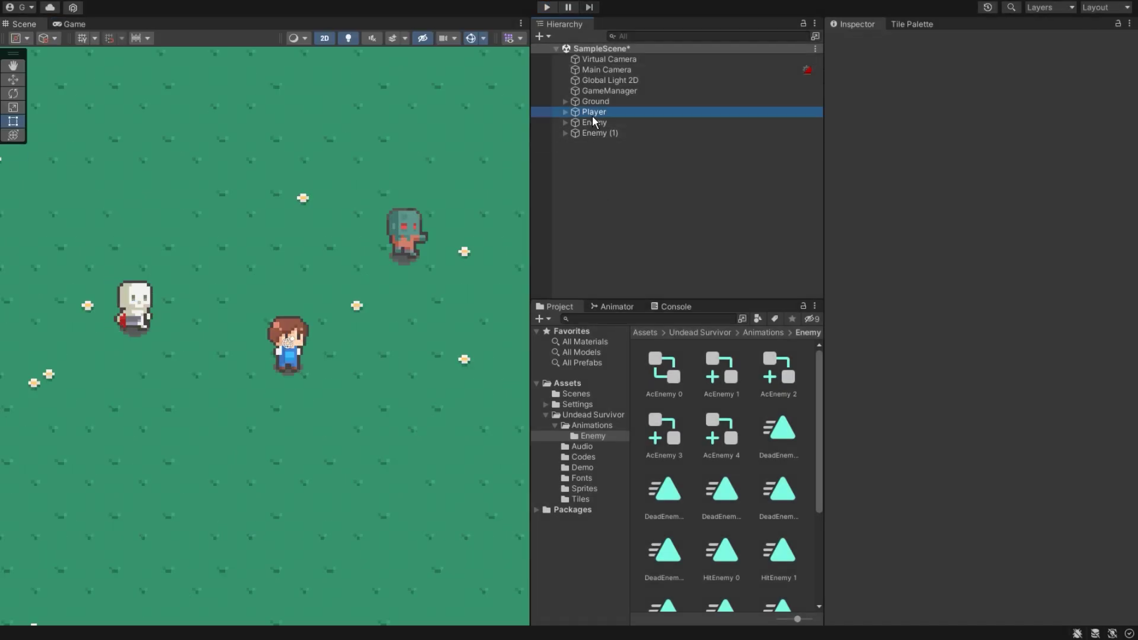
click(889, 120)
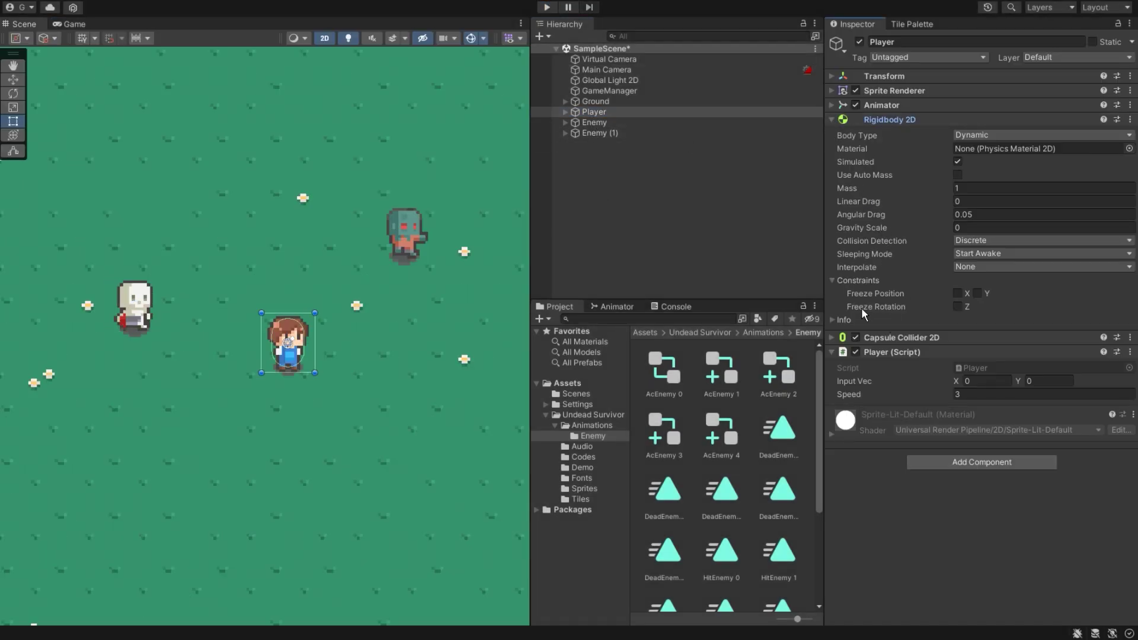
click(957, 307)
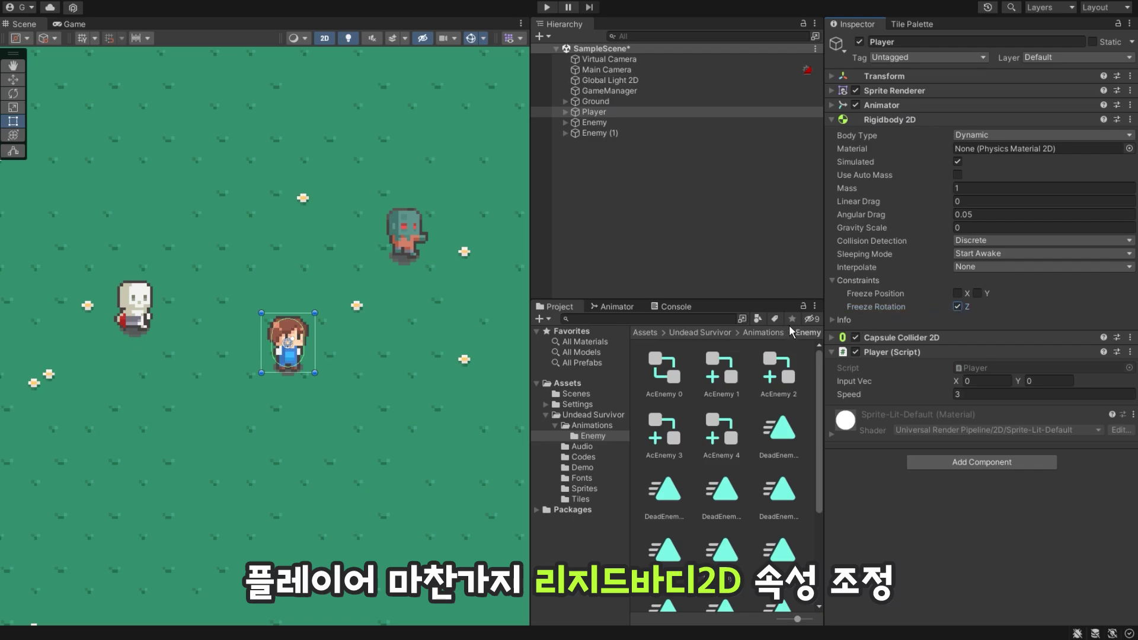
click(935, 190)
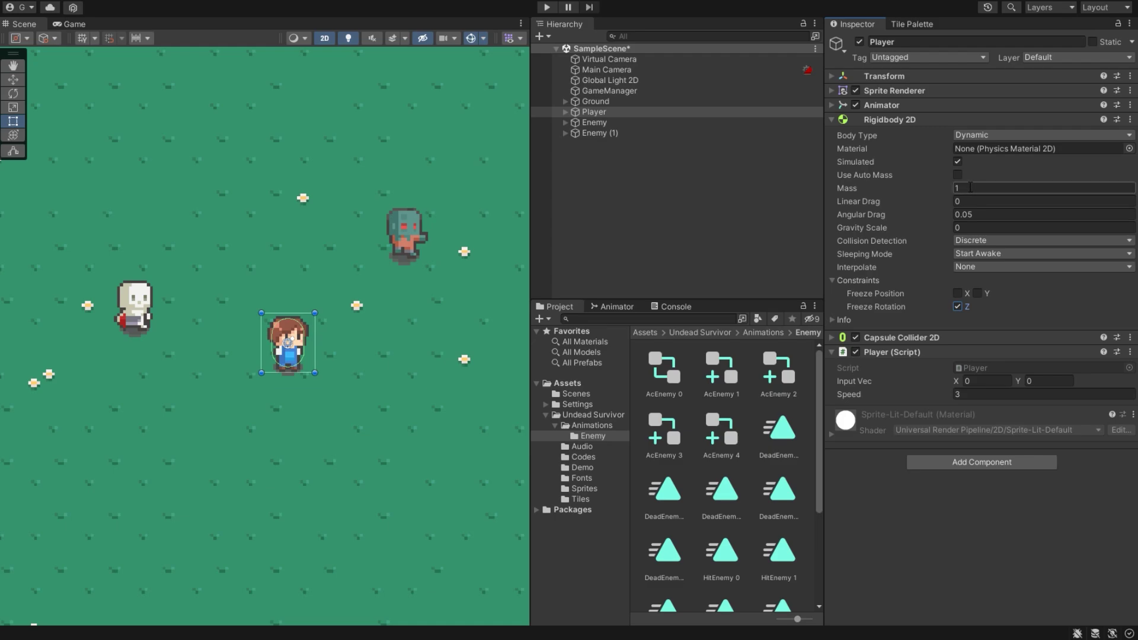
mouse_move(841, 187)
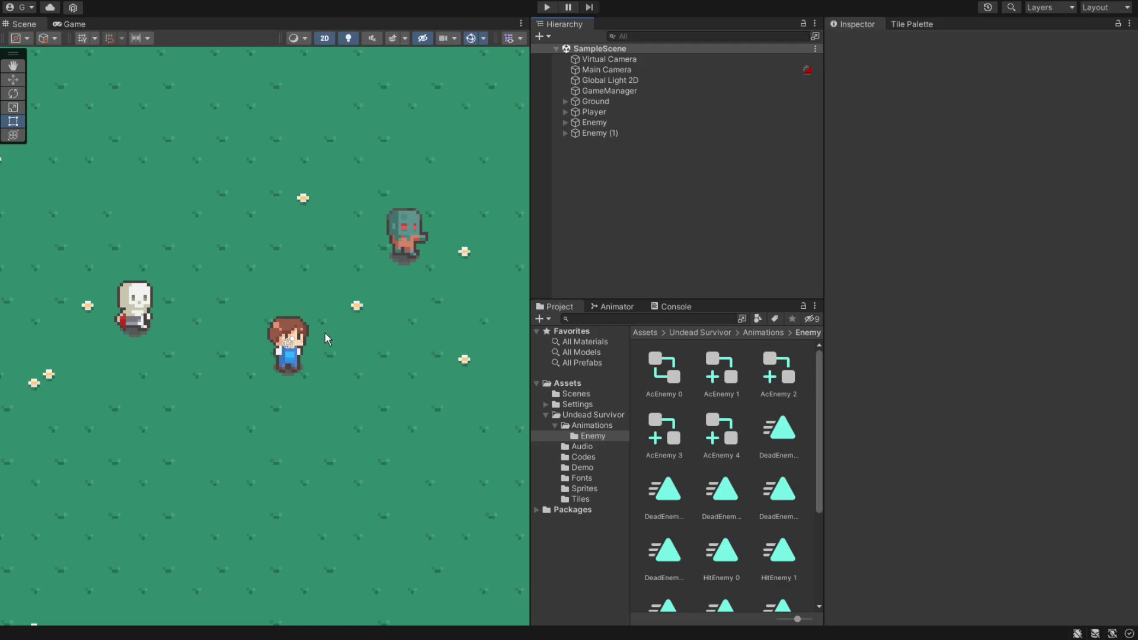
Playtest the game, walking the player up-right with W+D and down-left with S+A.
key(ctrl+p)
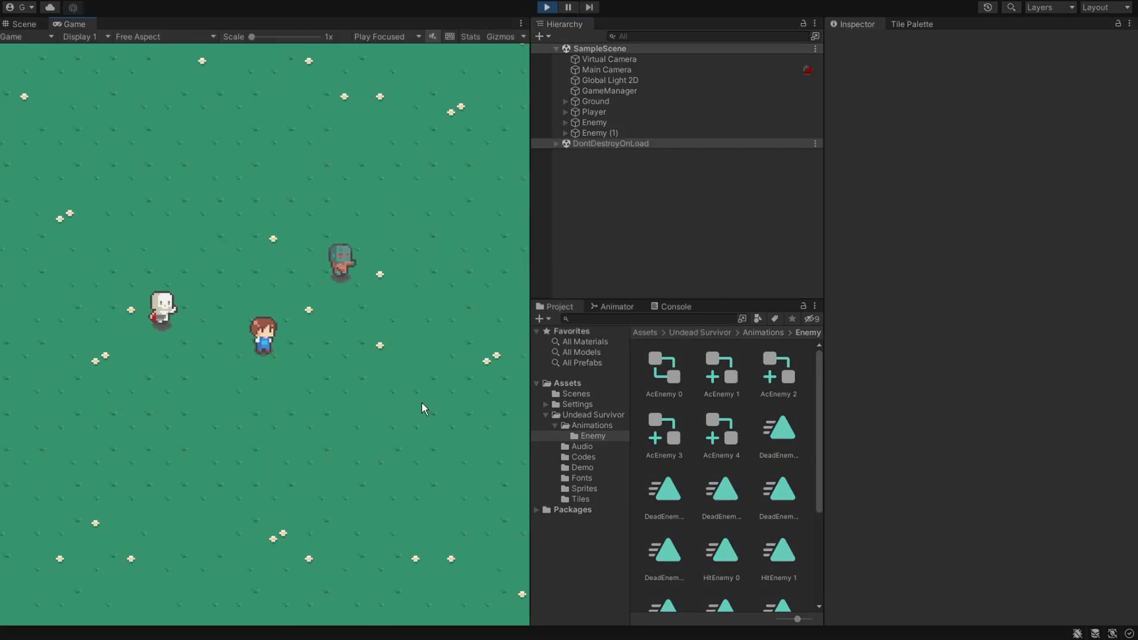
key(w)
key(d)
key(s)
key(a)
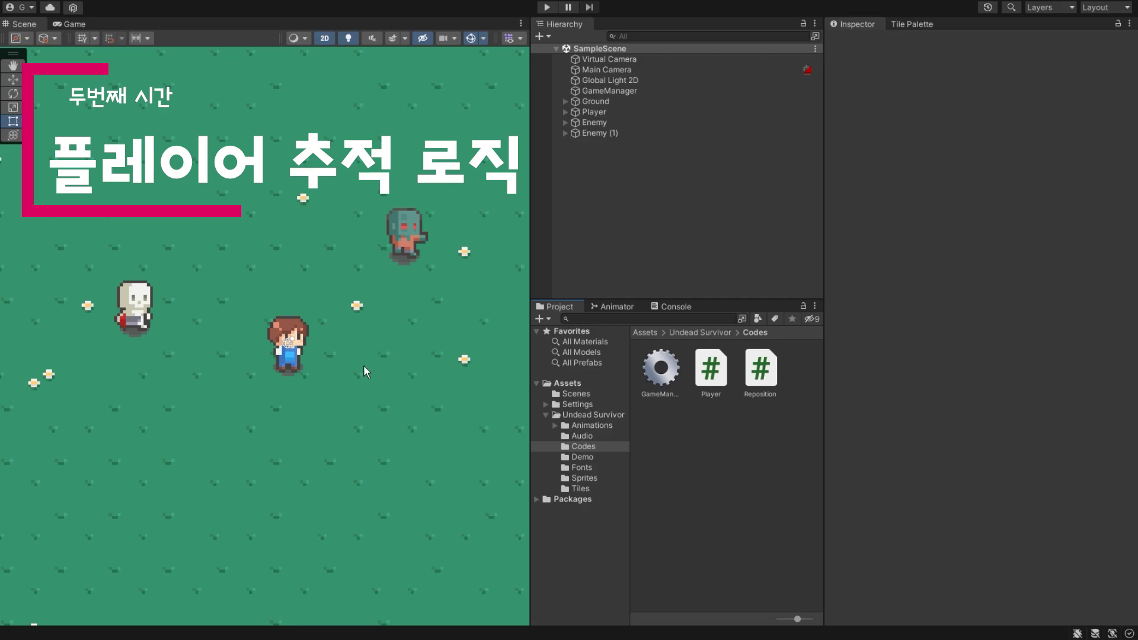
Create a C# script named Enemy in the Codes folder and open it for editing.
click(539, 319)
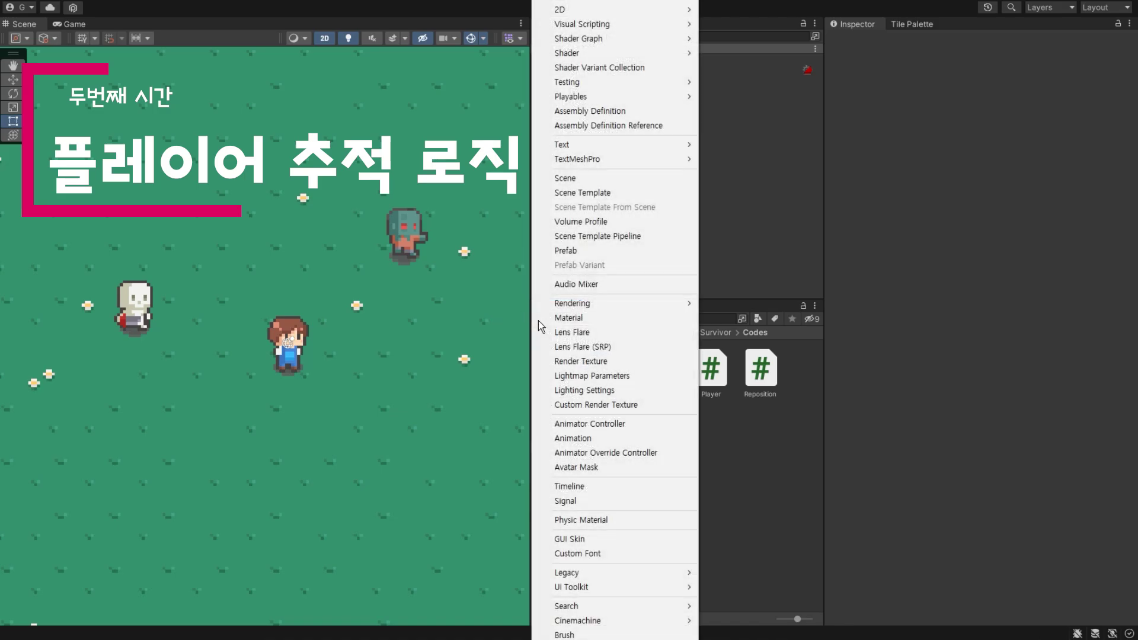
click(584, 7)
text(Enem)
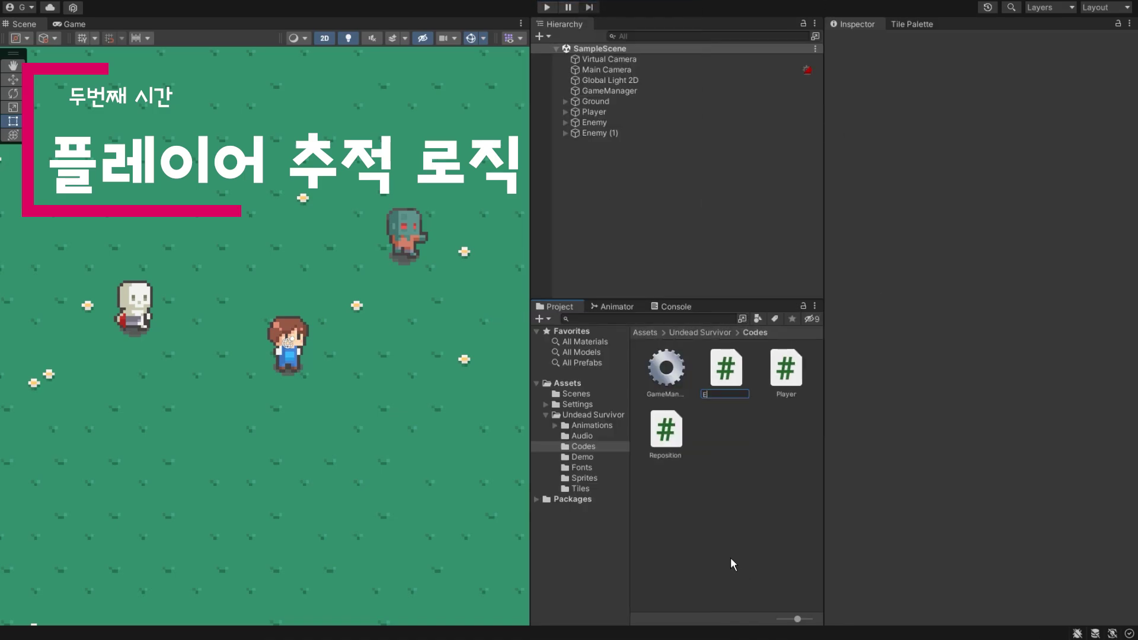
text(y)
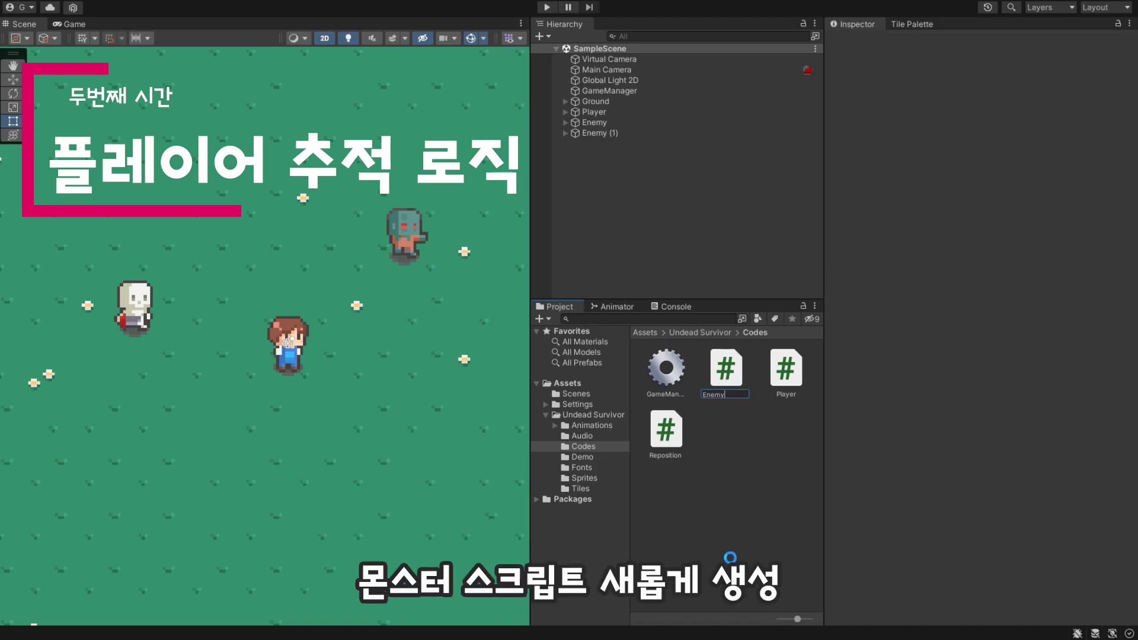
key(Return)
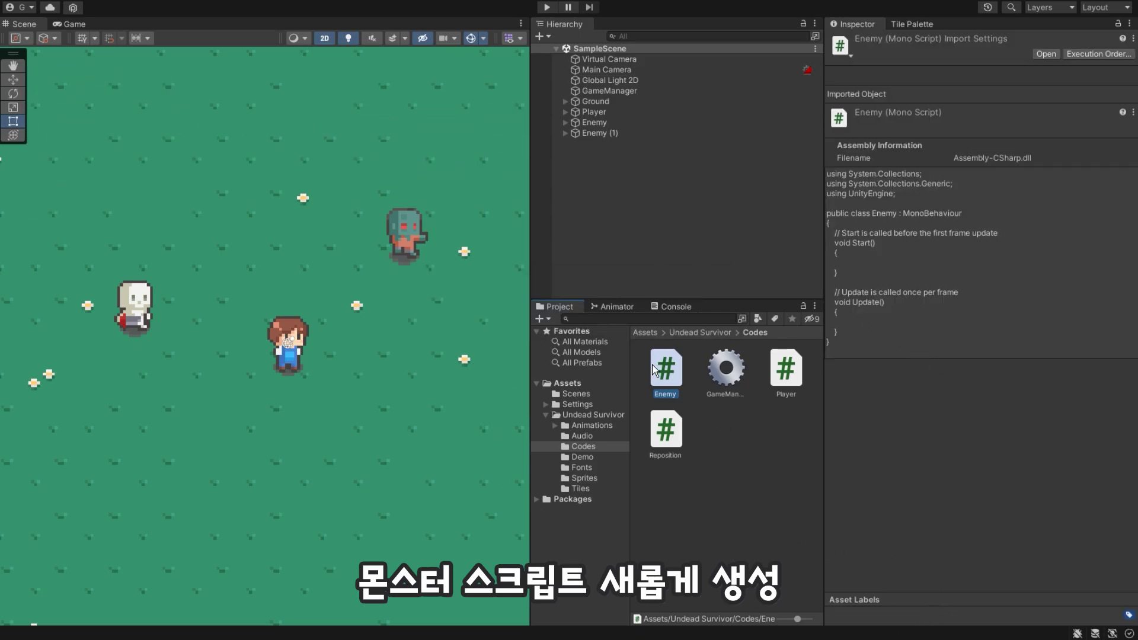
double_click(670, 374)
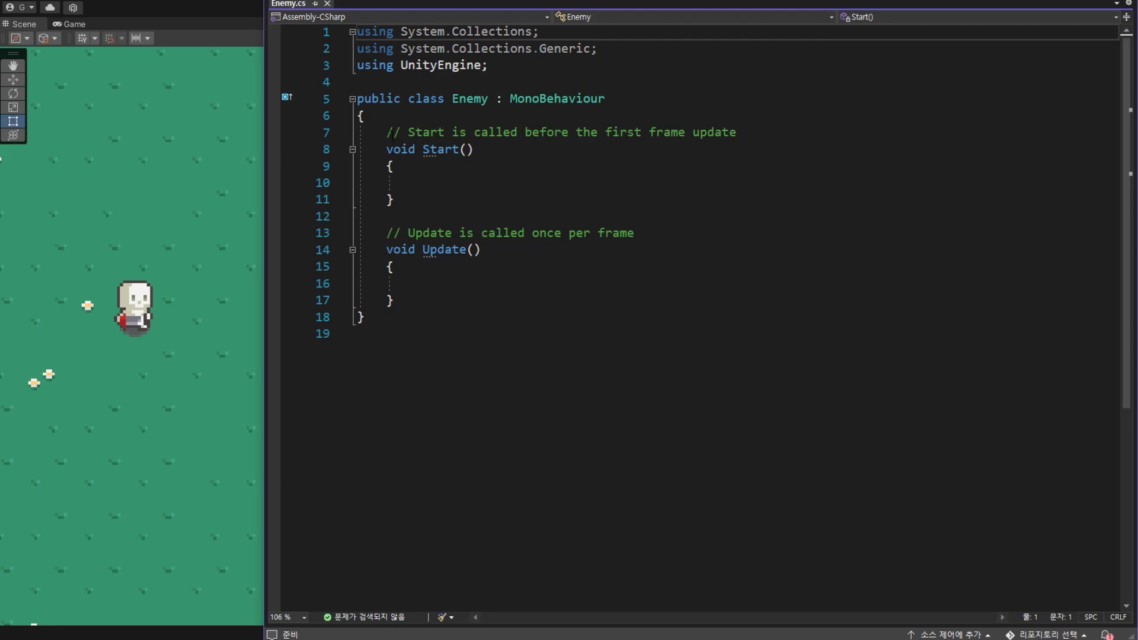
Replace the Start comment with fields public float speed, public Rigidbody2D target and bool isLive.
drag(387, 132, 737, 132)
text(pu)
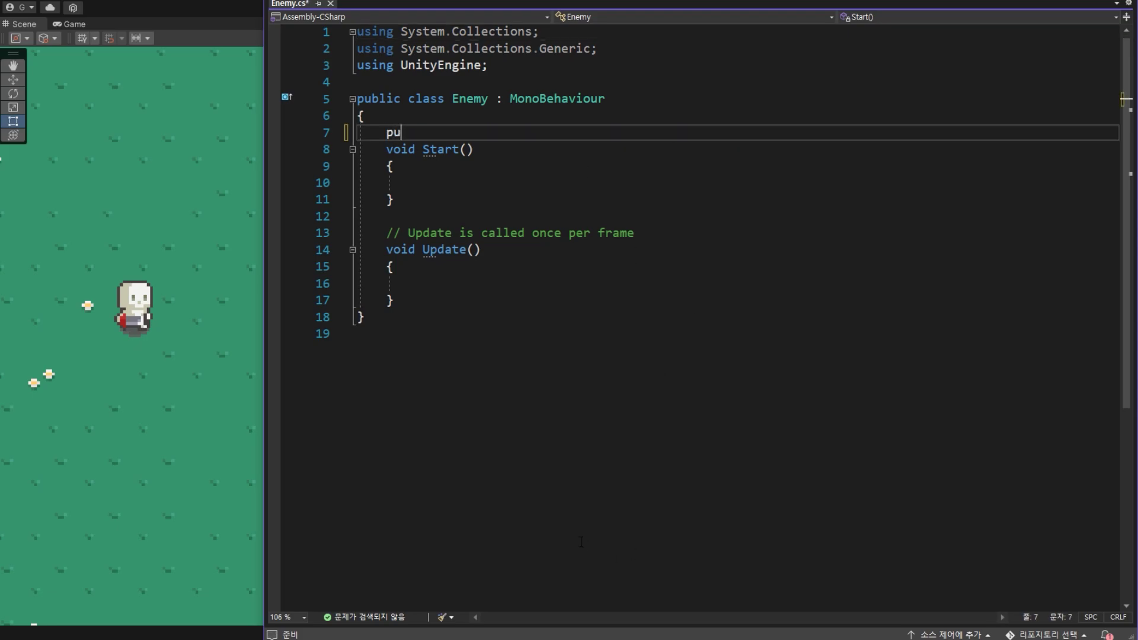
text(blic flo)
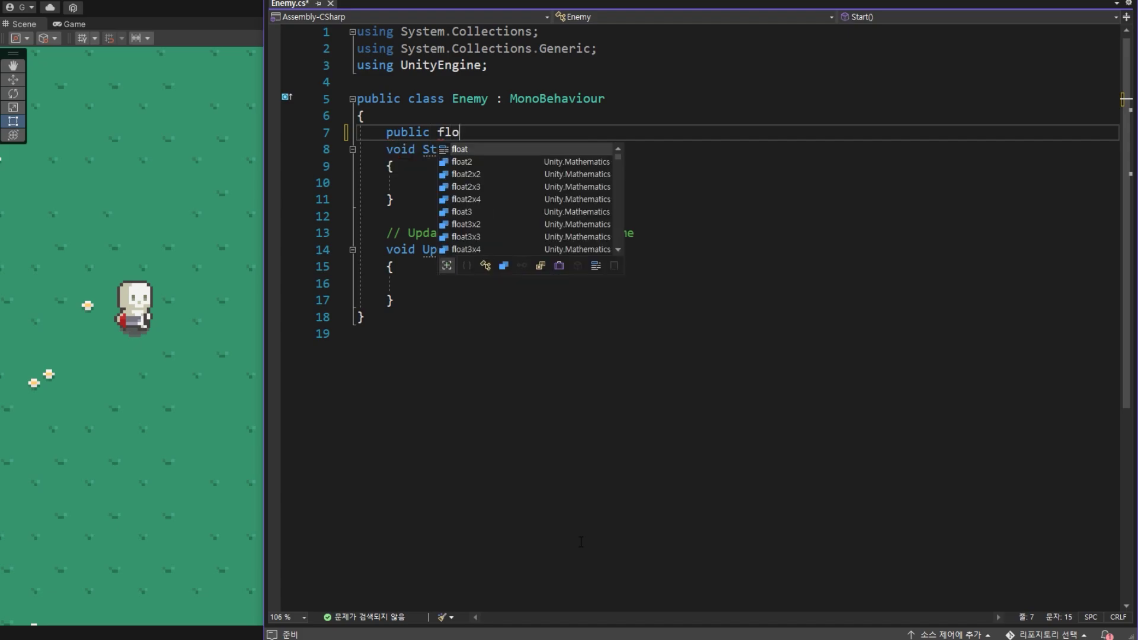
text(at speed;)
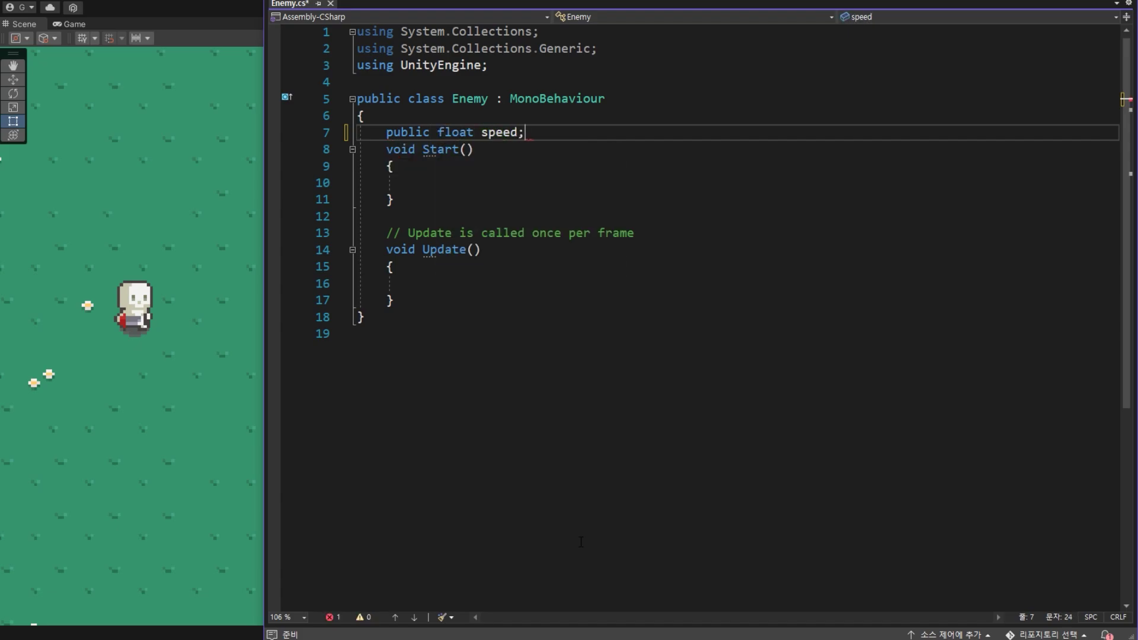
key(Return)
key(Return)
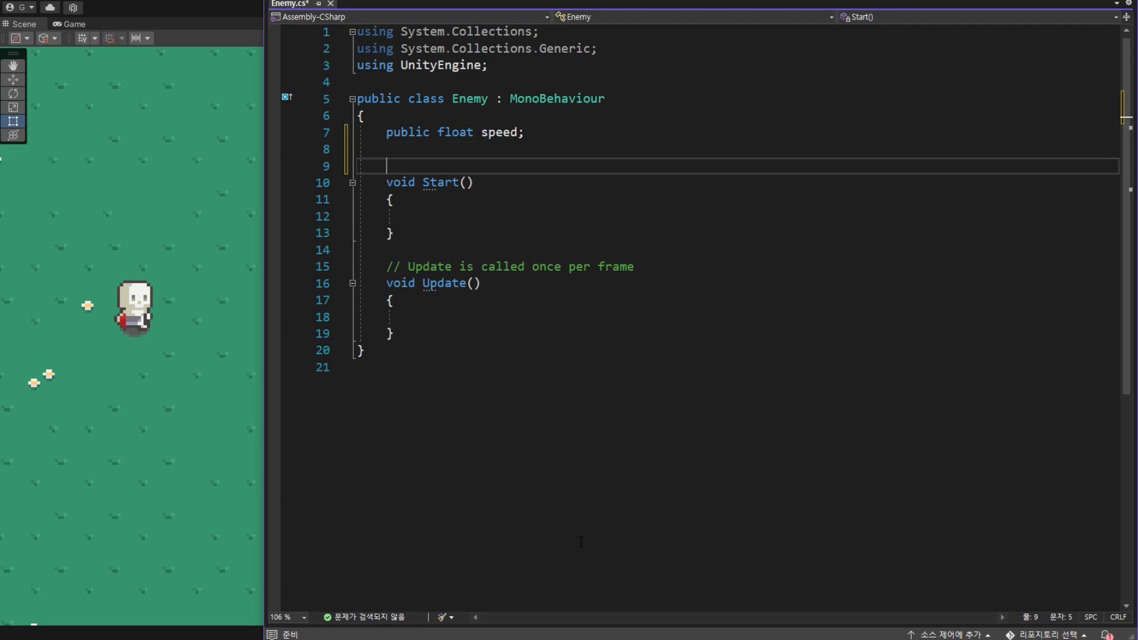
key(Up)
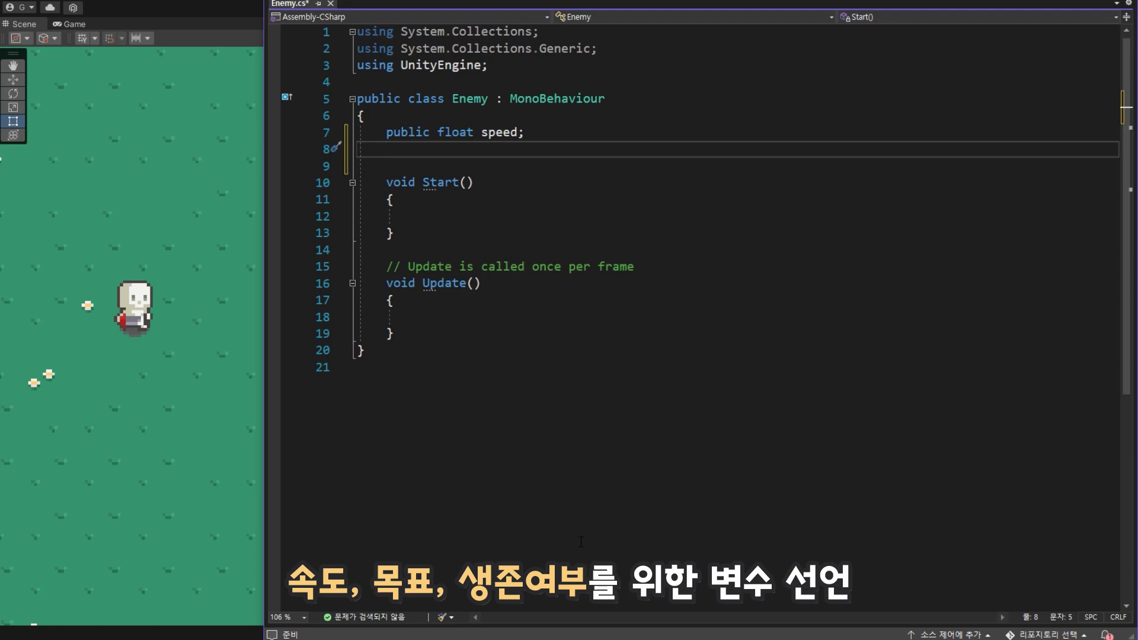
text(public )
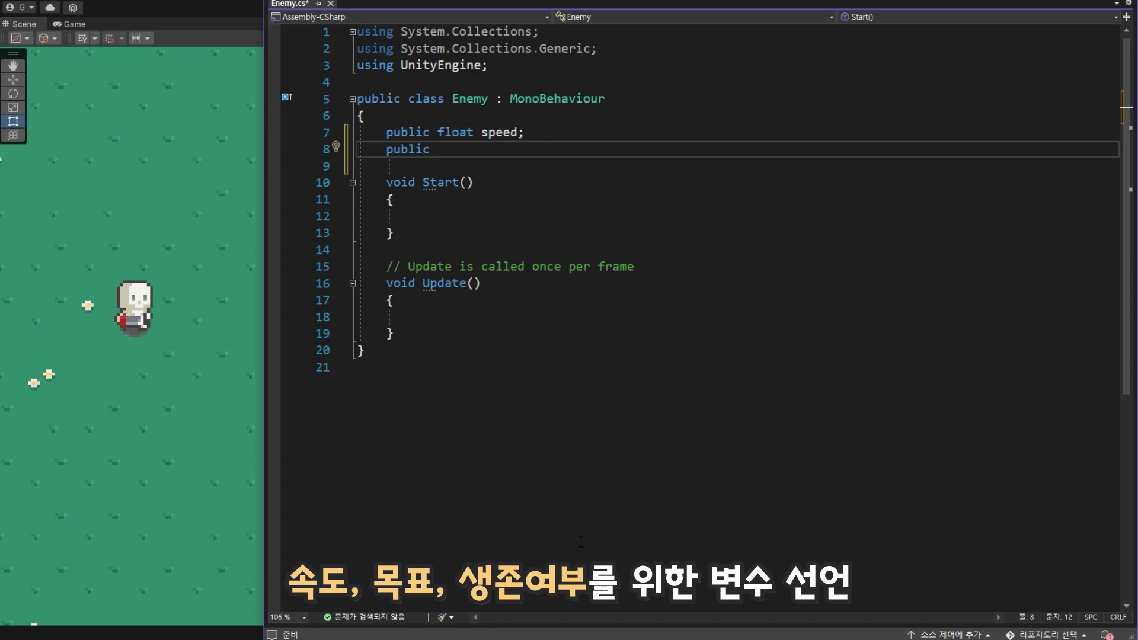
text(Ri)
key(Tab)
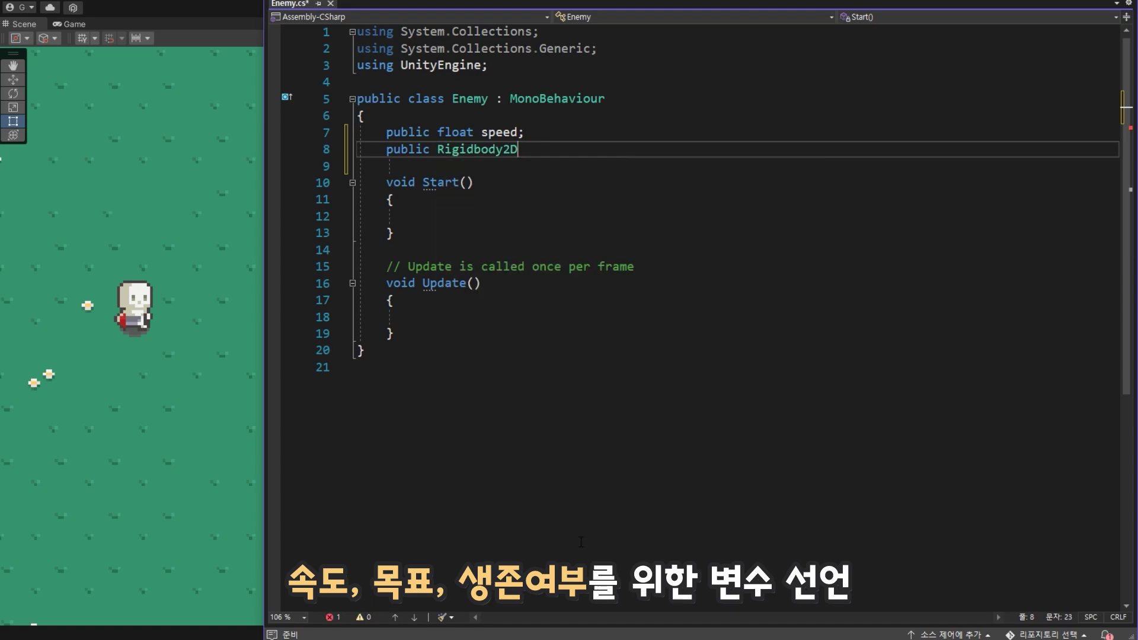
text( target;)
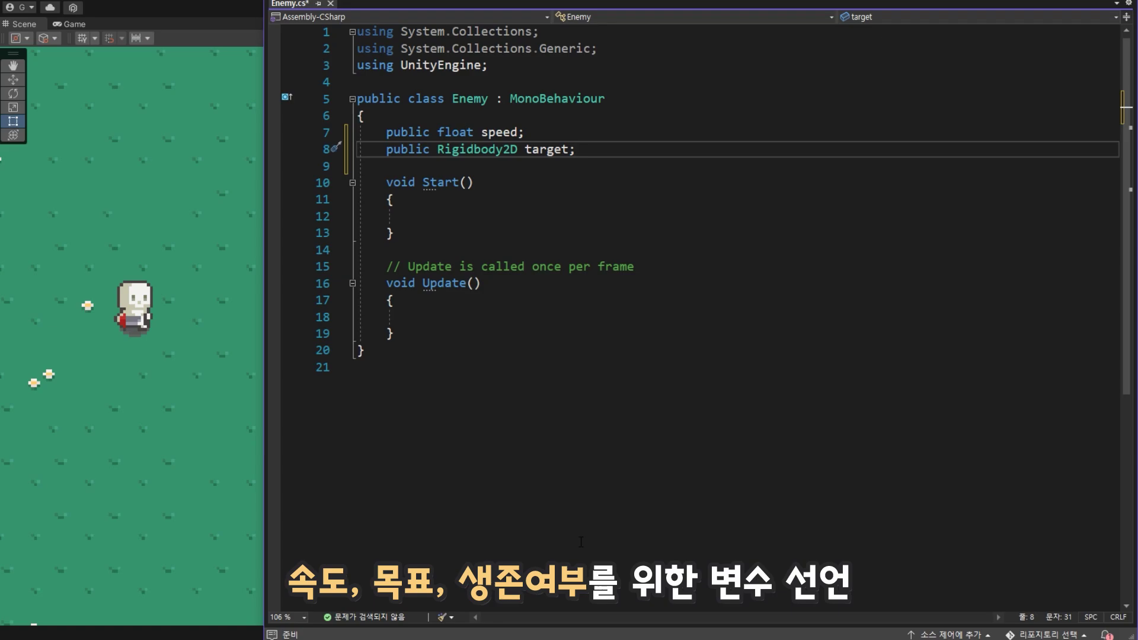
key(Return)
key(Return)
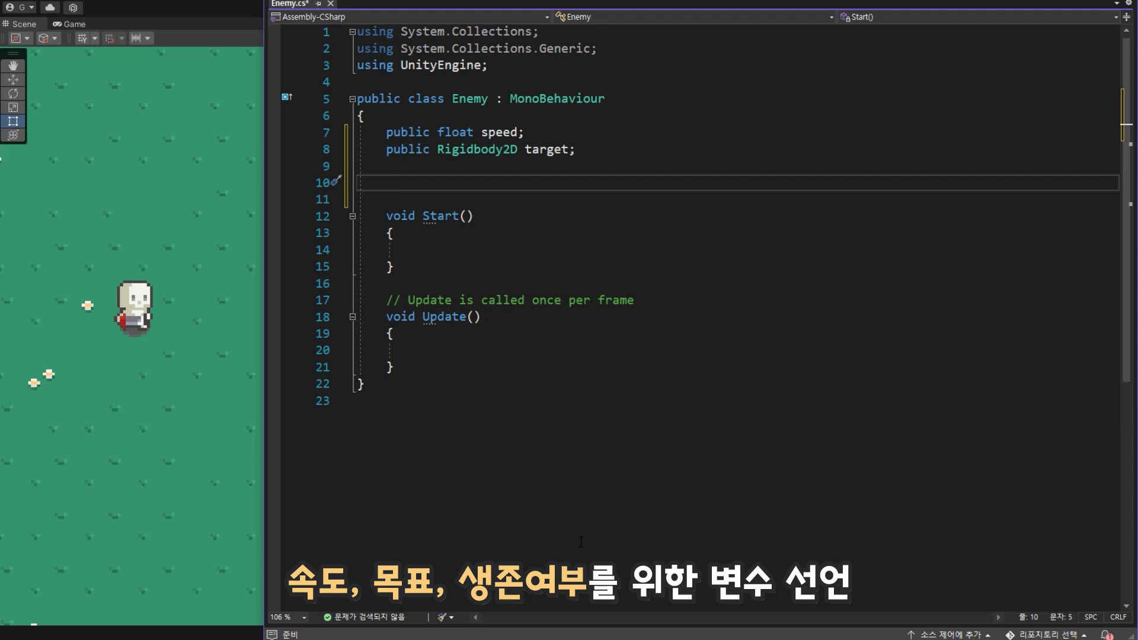
text(bool i)
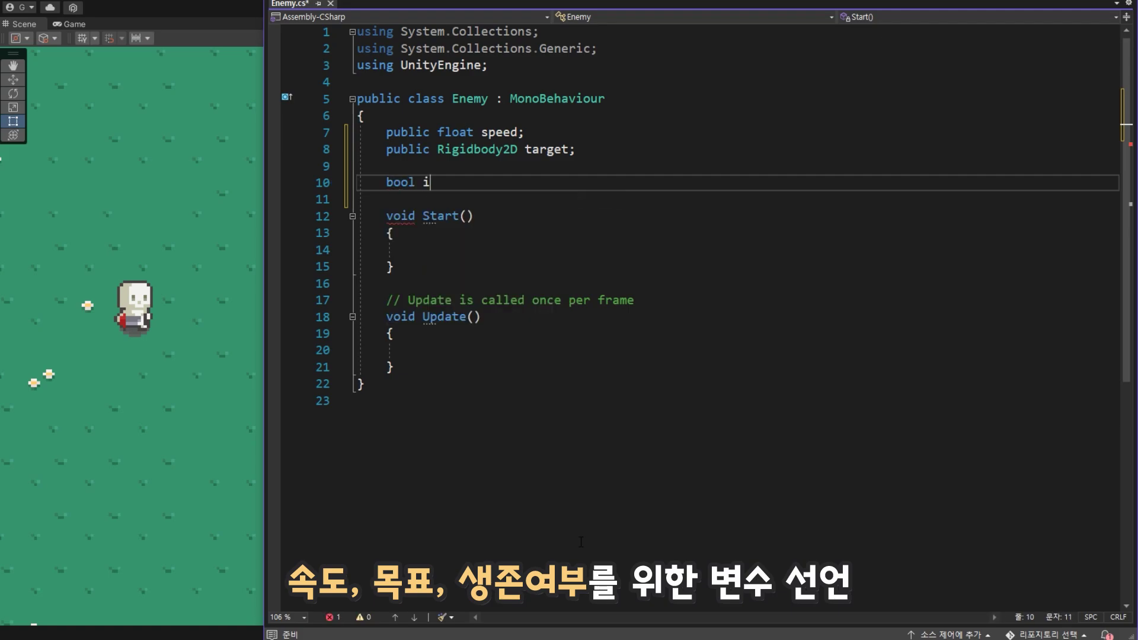
text(sLive;)
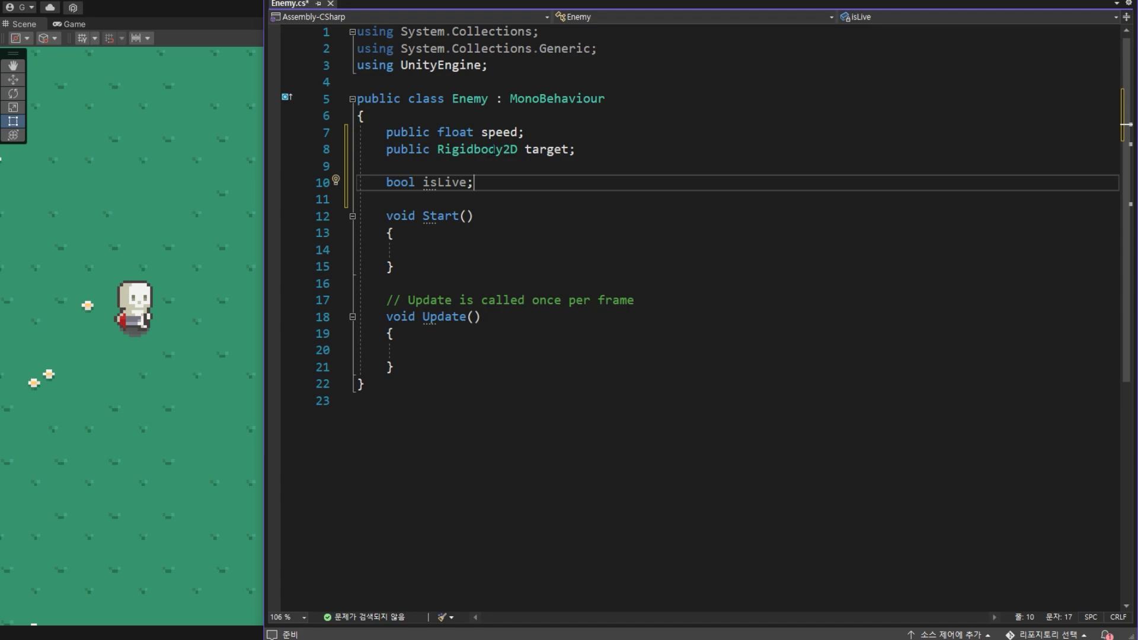
click(495, 148)
key(Down)
key(Down)
key(Down)
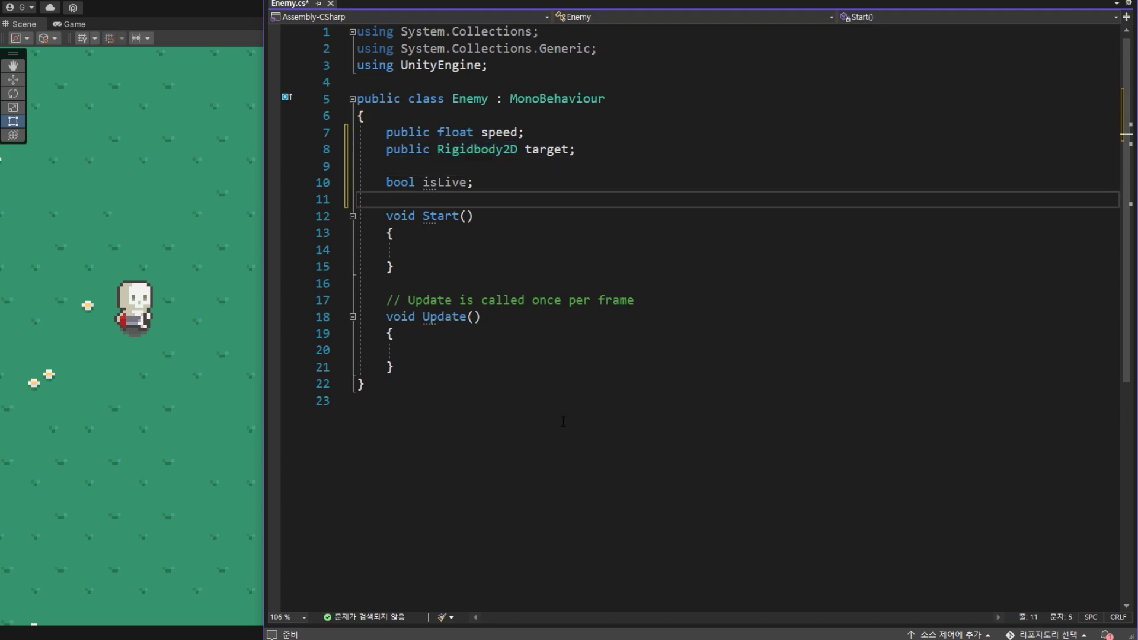
Declare the fields Rigidbody2D rigid and SpriteRenderer spriter below isLive.
key(Return)
text(Rigidbody2D)
key(Return)
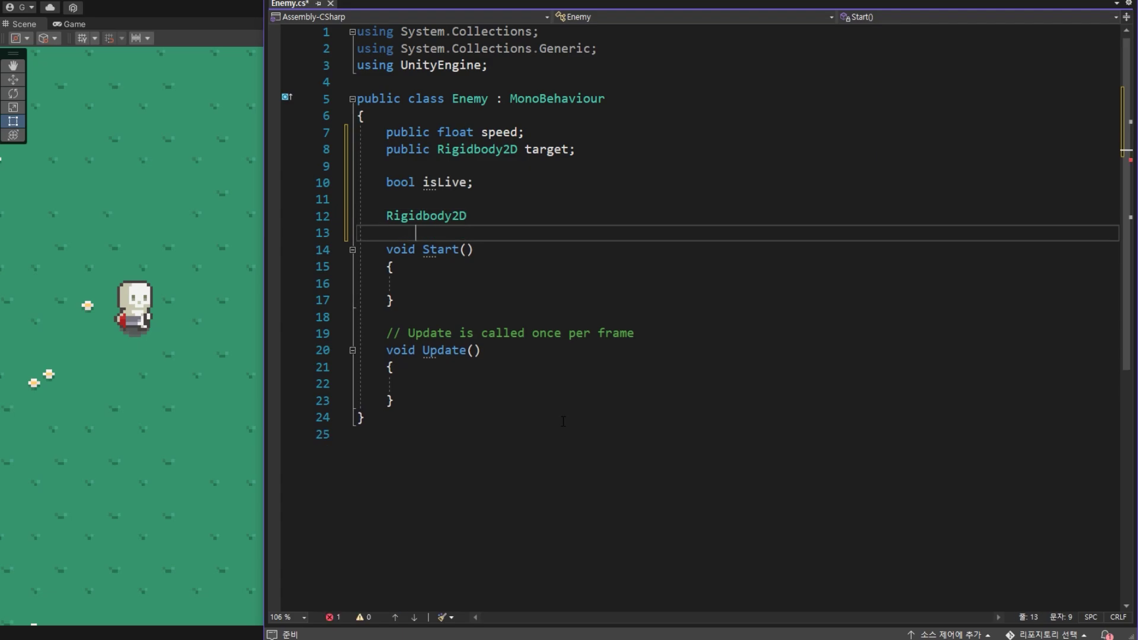
click(502, 216)
text(rigid)
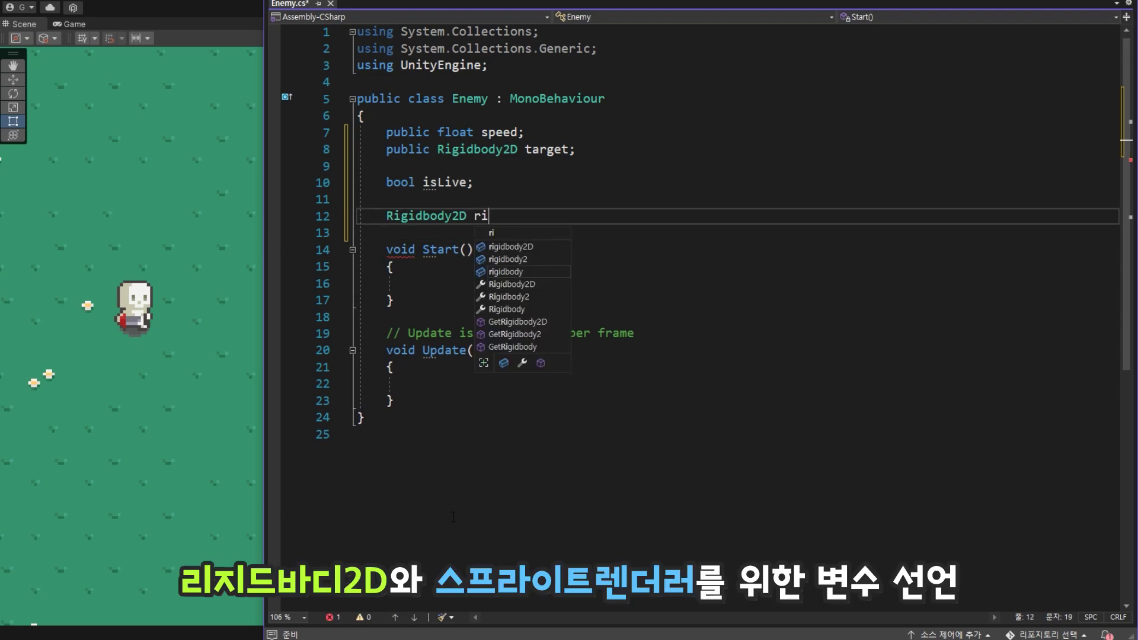
text(;)
key(Return)
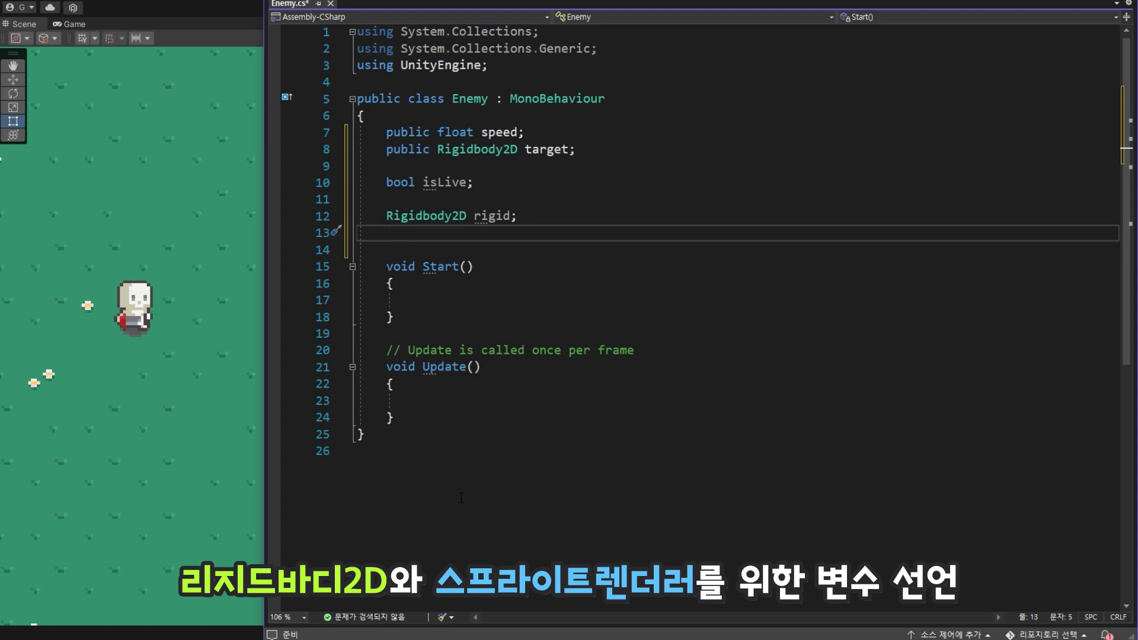
text(Sprit)
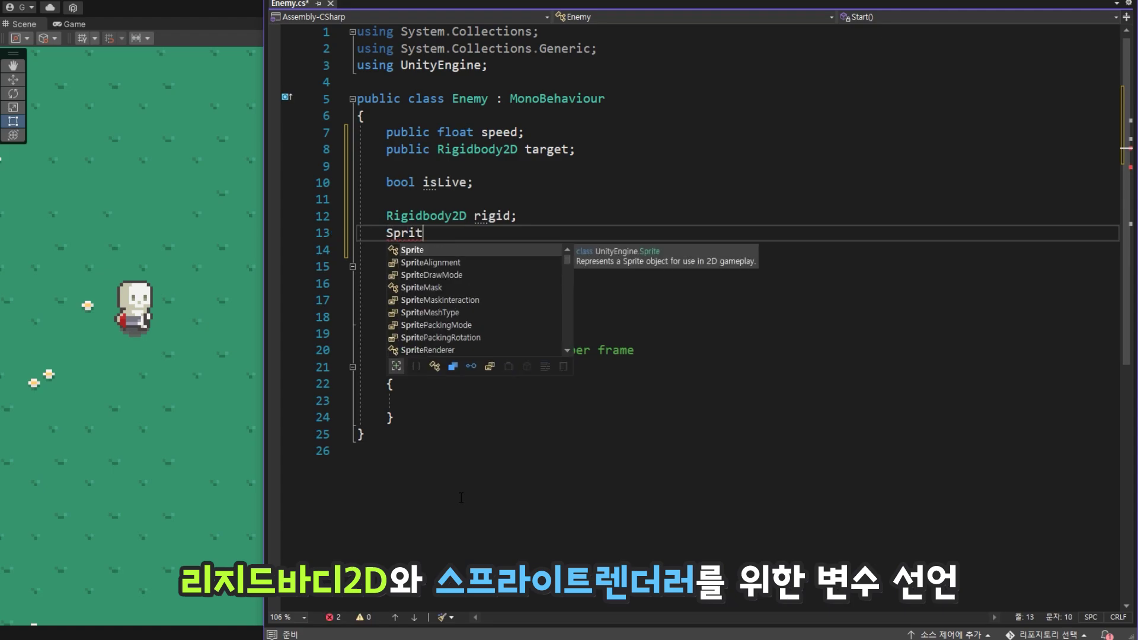
text(eRenderer )
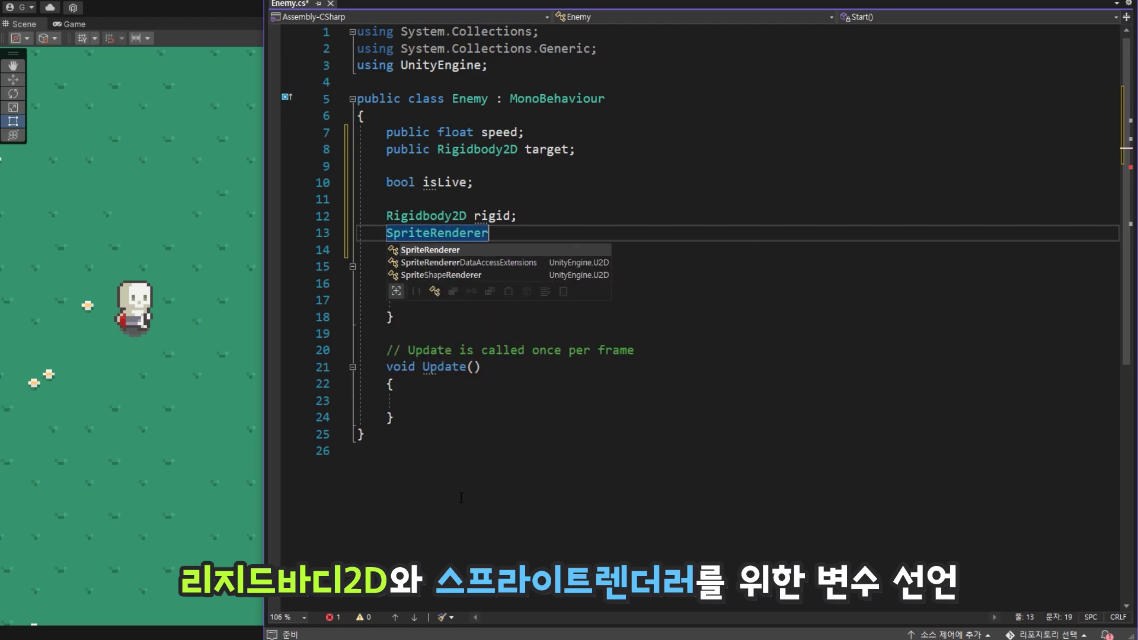
text(s)
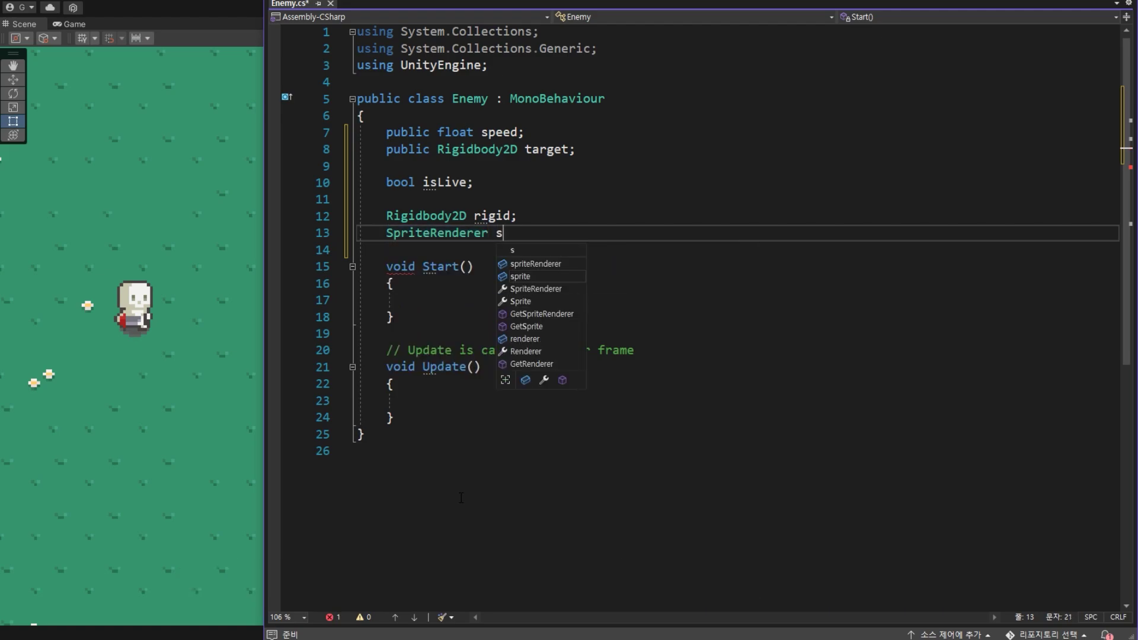
text(priter)
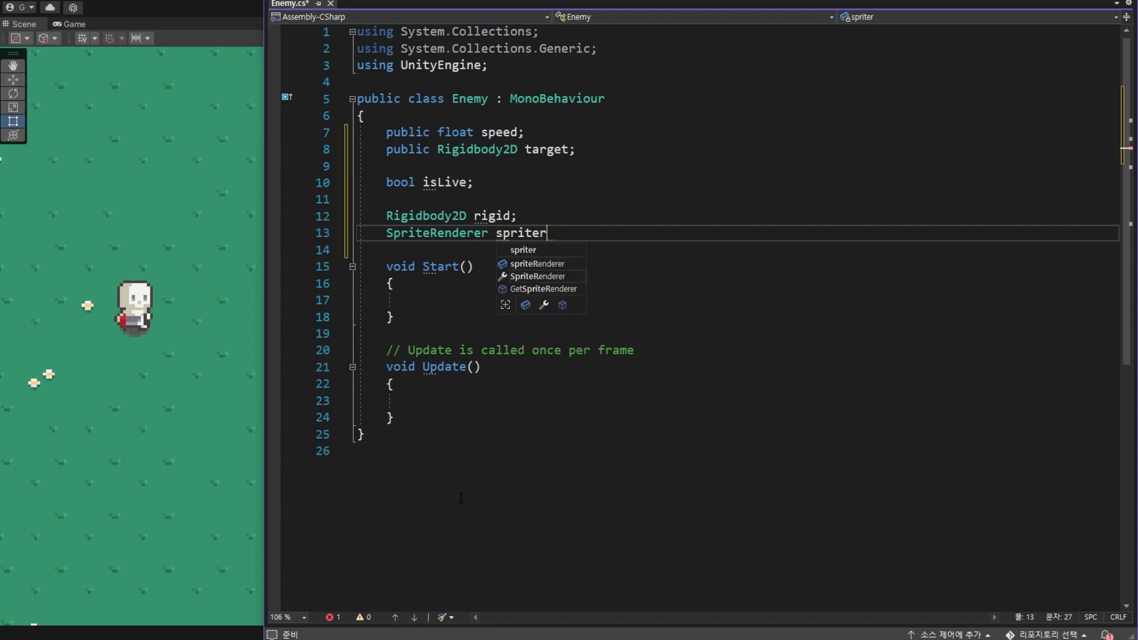
text(;)
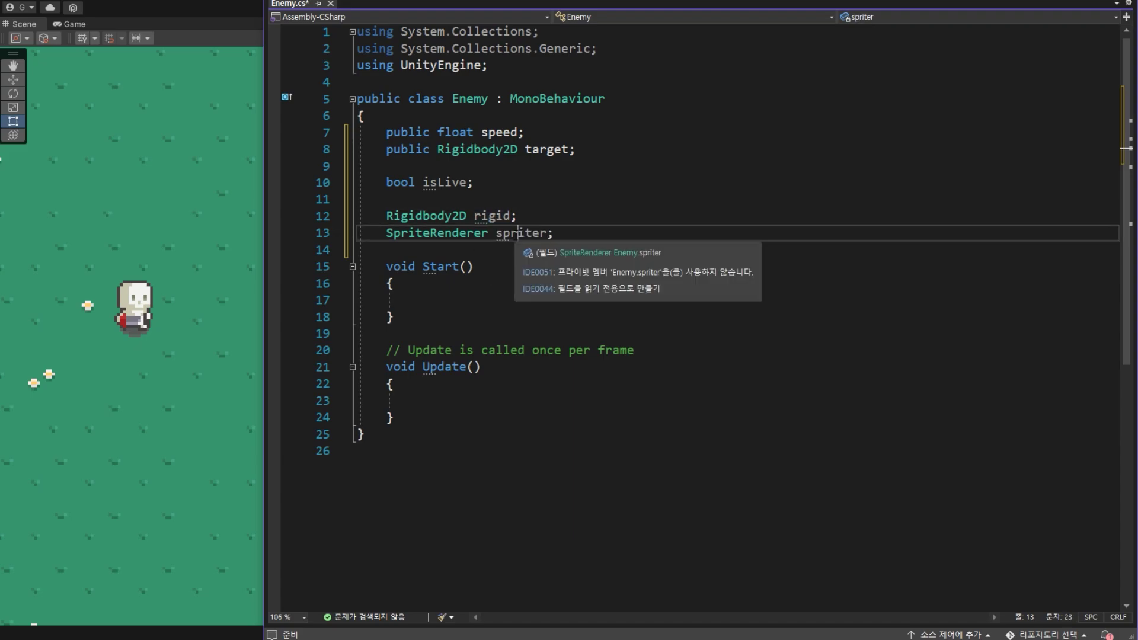
Rename Start to Awake and assign rigid = GetComponent<Rigidbody2D>(); inside it.
click(431, 267)
text(A)
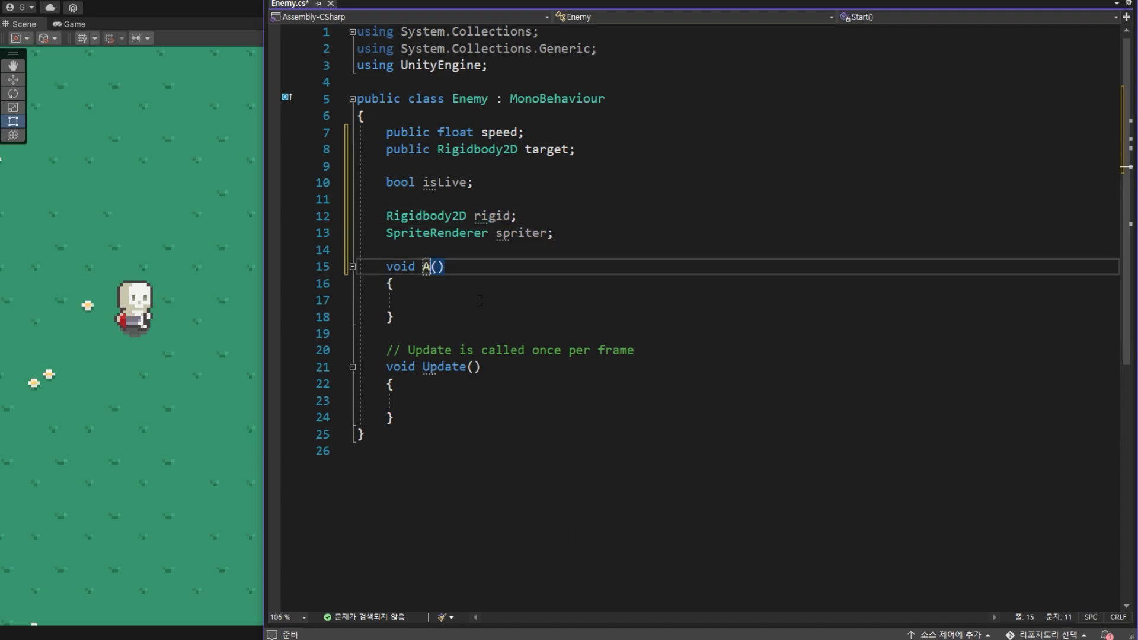
text(wake)
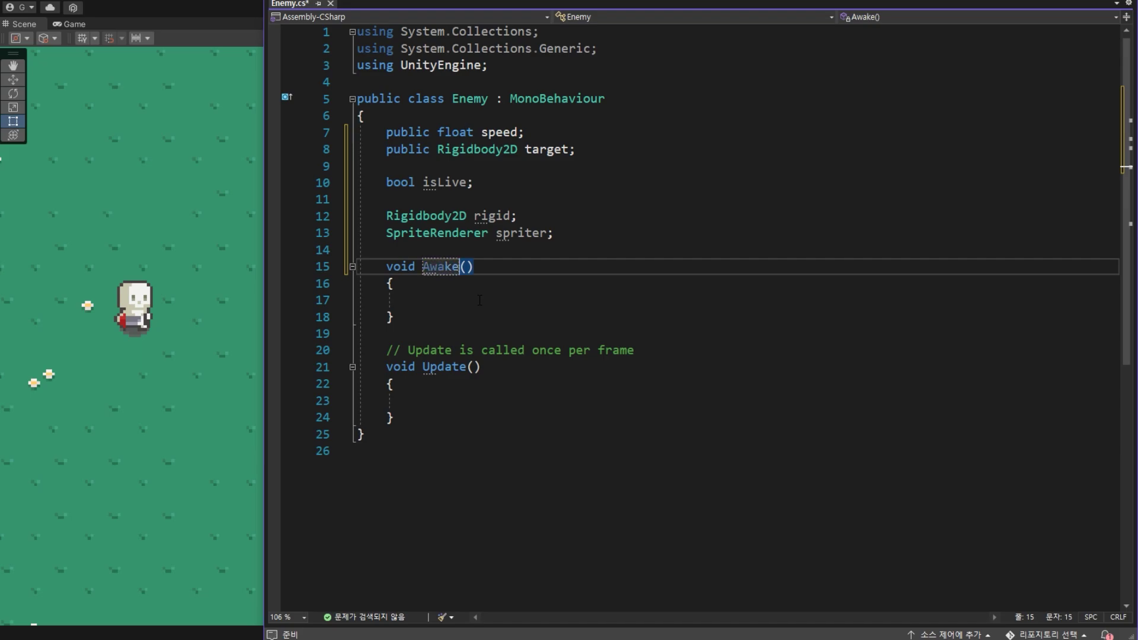
double_click(493, 216)
key(ctrl+c)
click(533, 300)
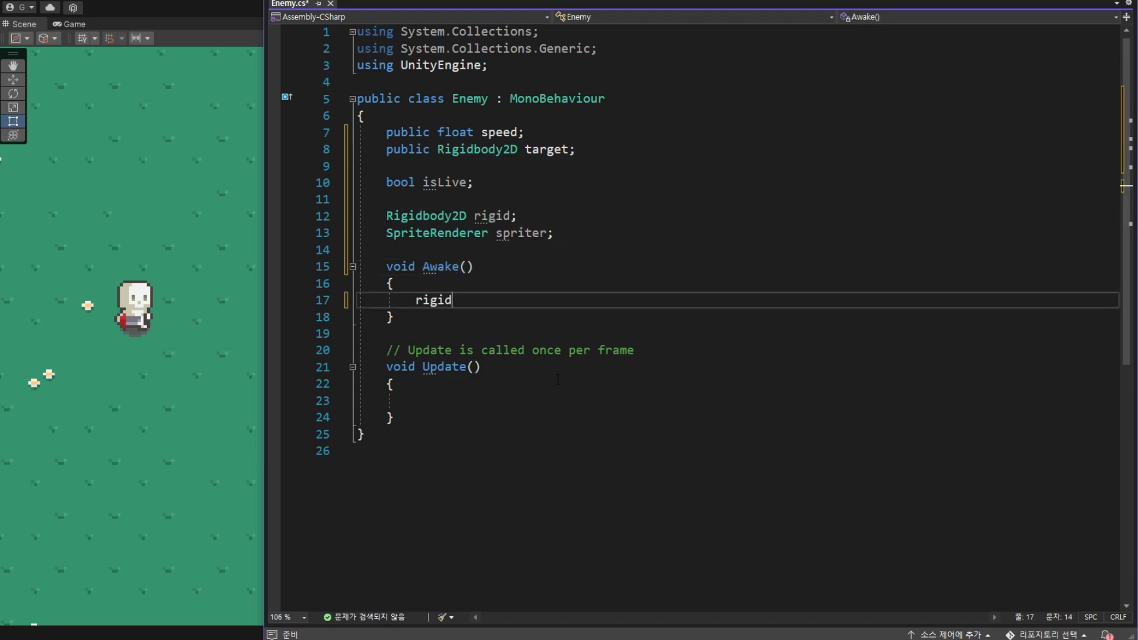
key(ctrl+v)
text(= Get)
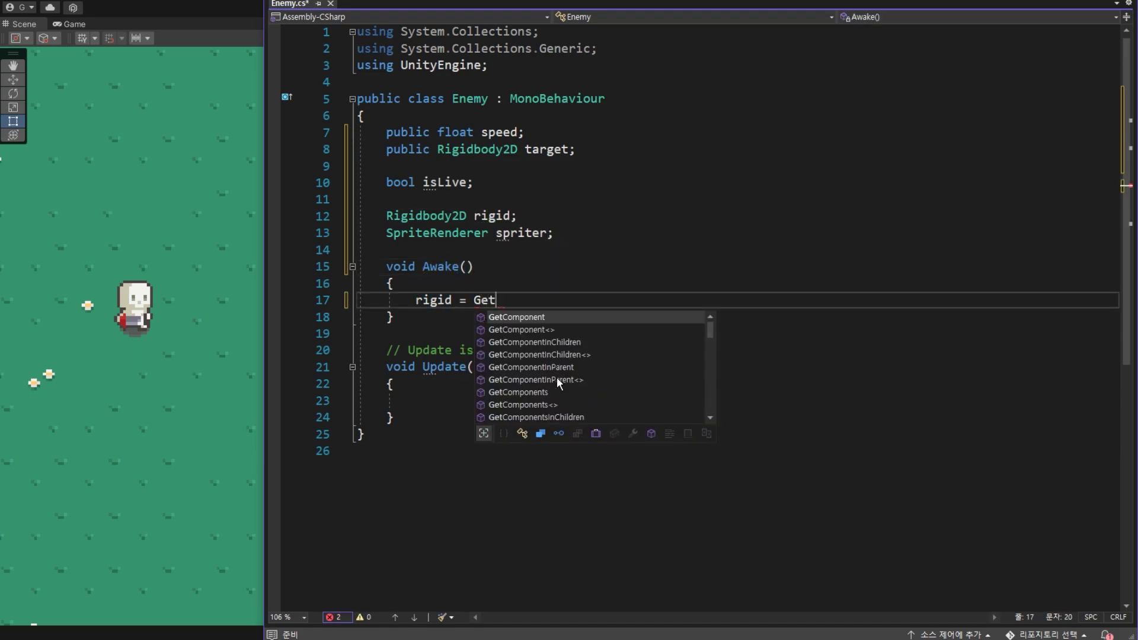
key(Tab)
text(<>();)
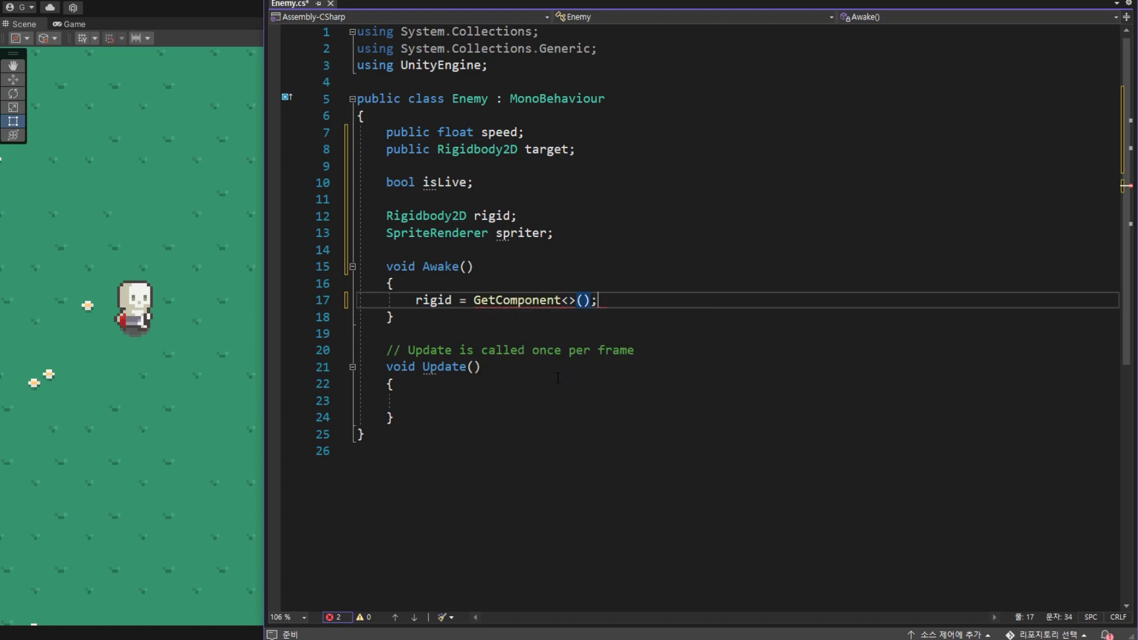
double_click(444, 215)
key(ctrl+c)
click(567, 300)
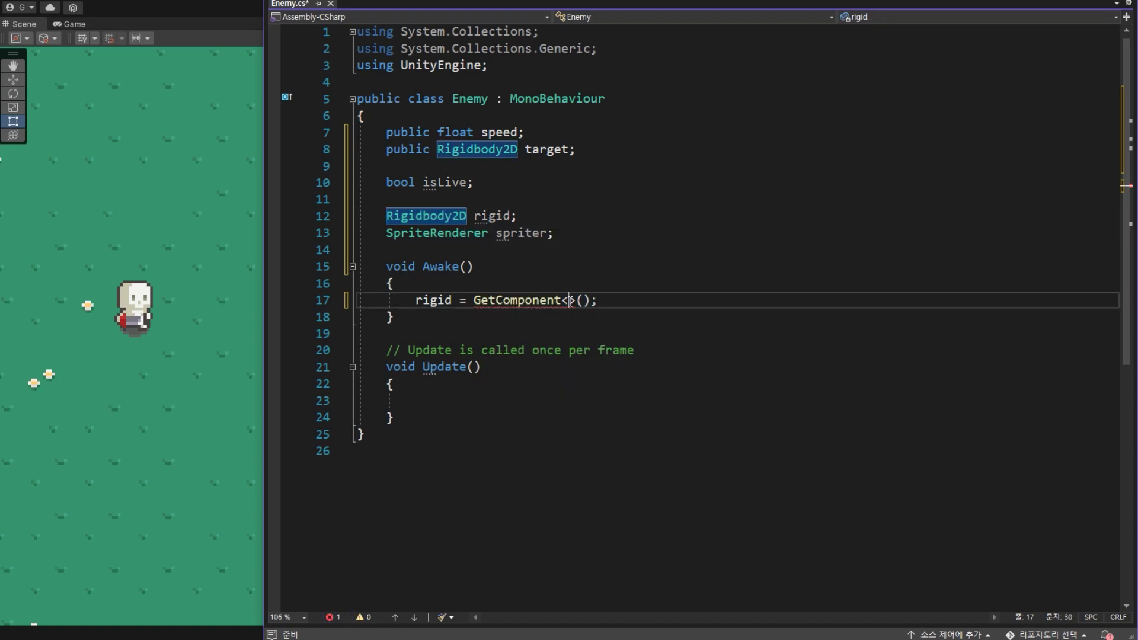
key(ctrl+v)
click(704, 304)
key(Return)
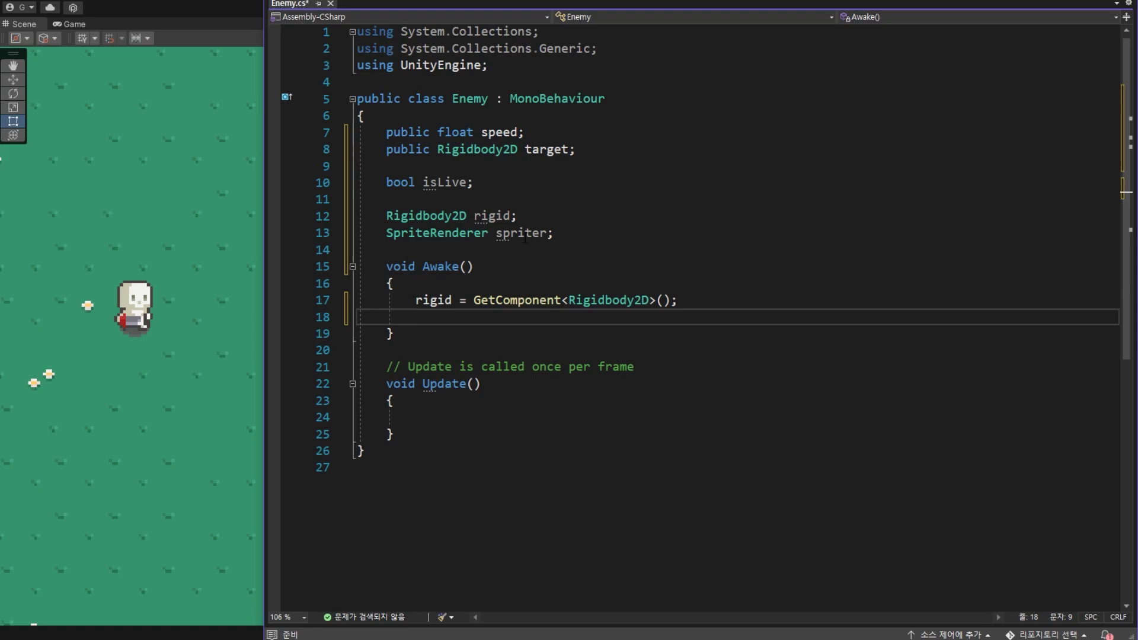
Add spriter = GetComponent<SpriteRenderer>(); below the rigid line and save the script.
double_click(520, 233)
click(461, 314)
key(ctrl+v)
click(453, 300)
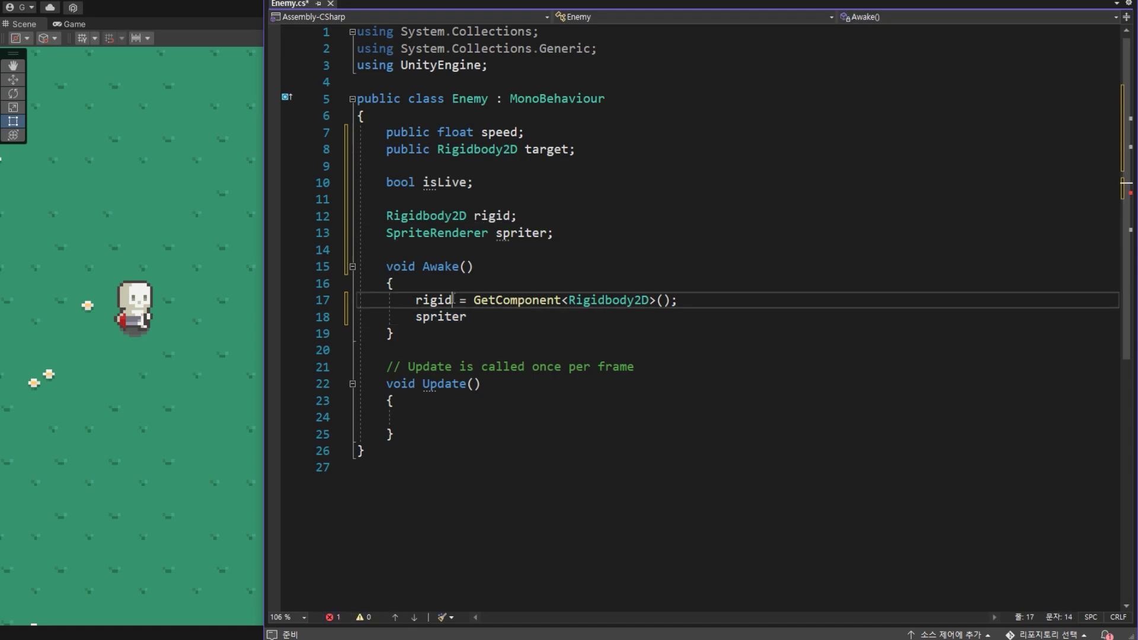
key(Home)
key(shift+End)
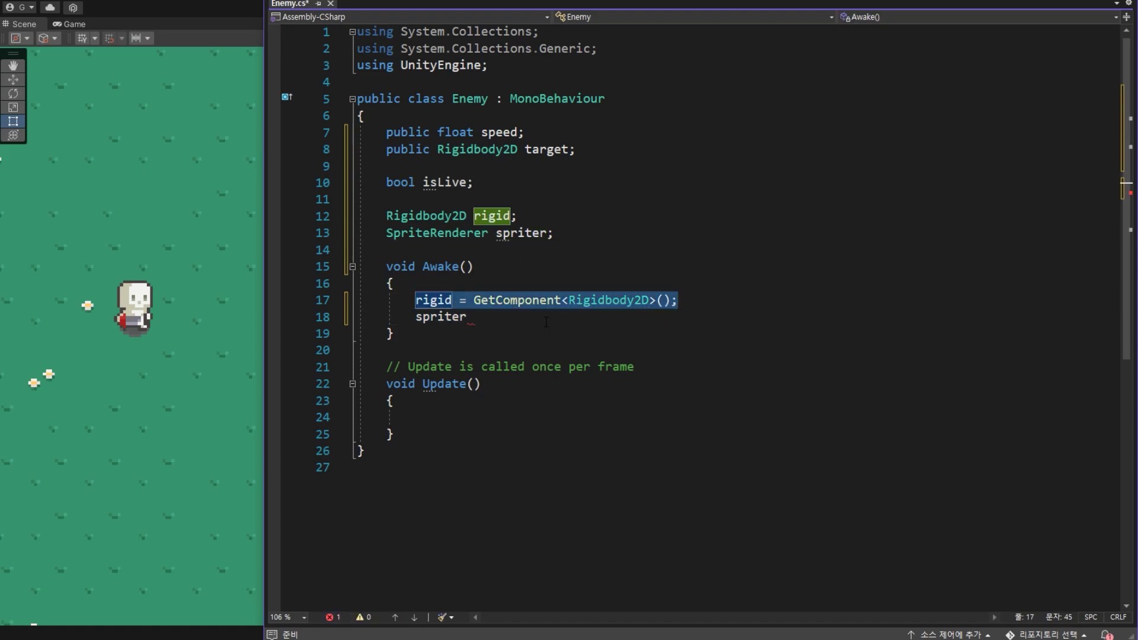
click(546, 322)
key(Tab)
double_click(610, 318)
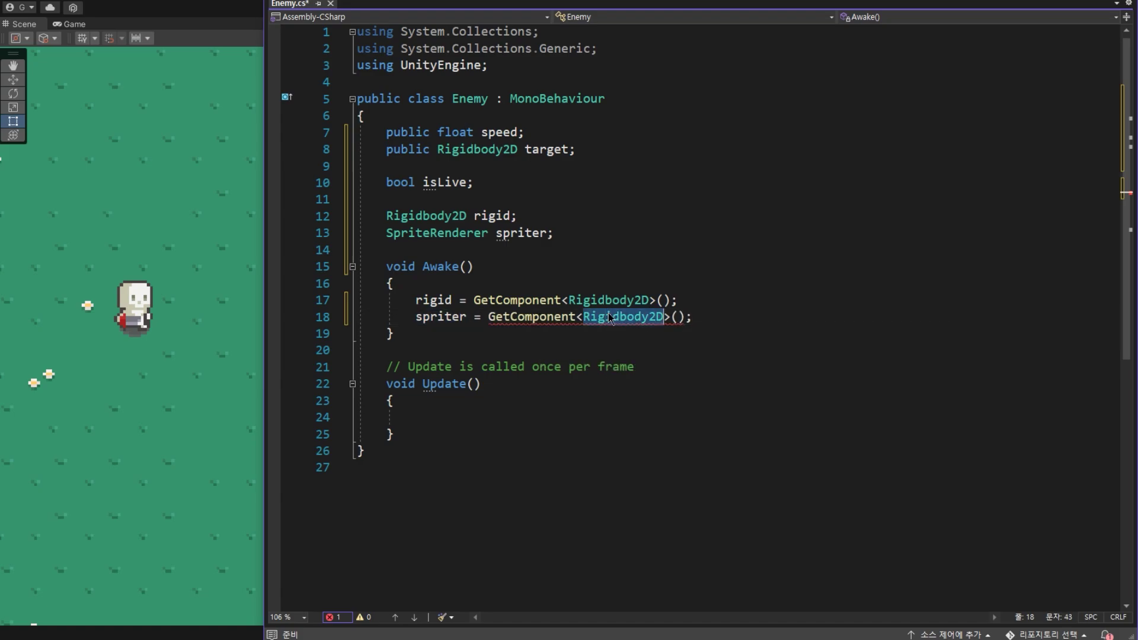
double_click(436, 232)
key(ctrl+c)
double_click(616, 320)
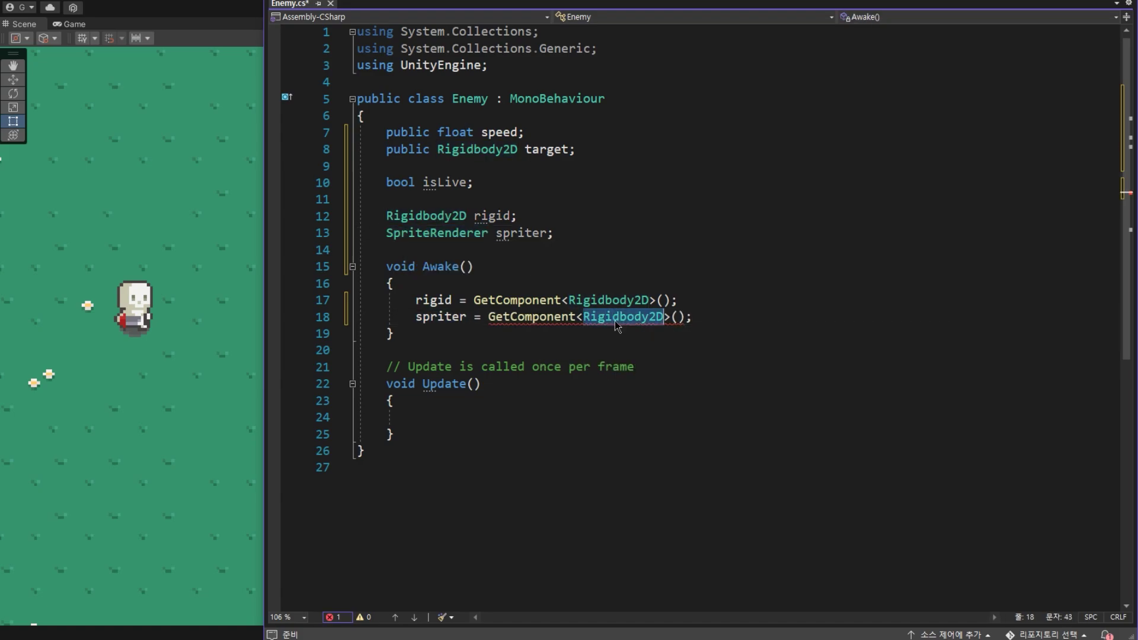
key(ctrl+v)
click(737, 316)
key(ctrl+s)
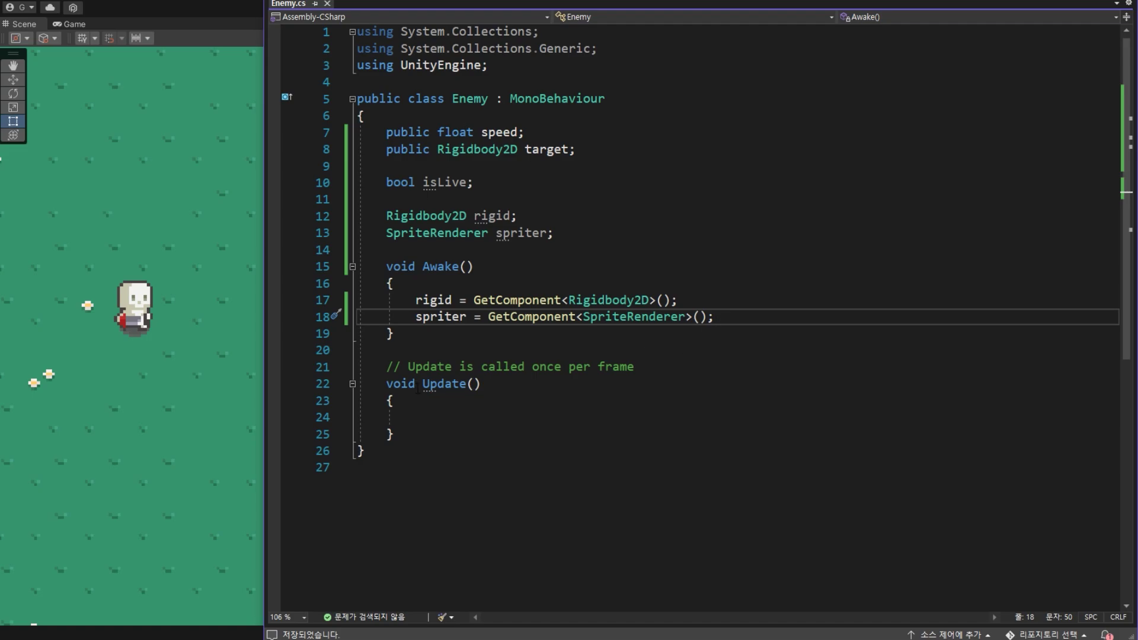
Delete the Update comment and method and create FixedUpdate in its place.
drag(388, 350, 425, 432)
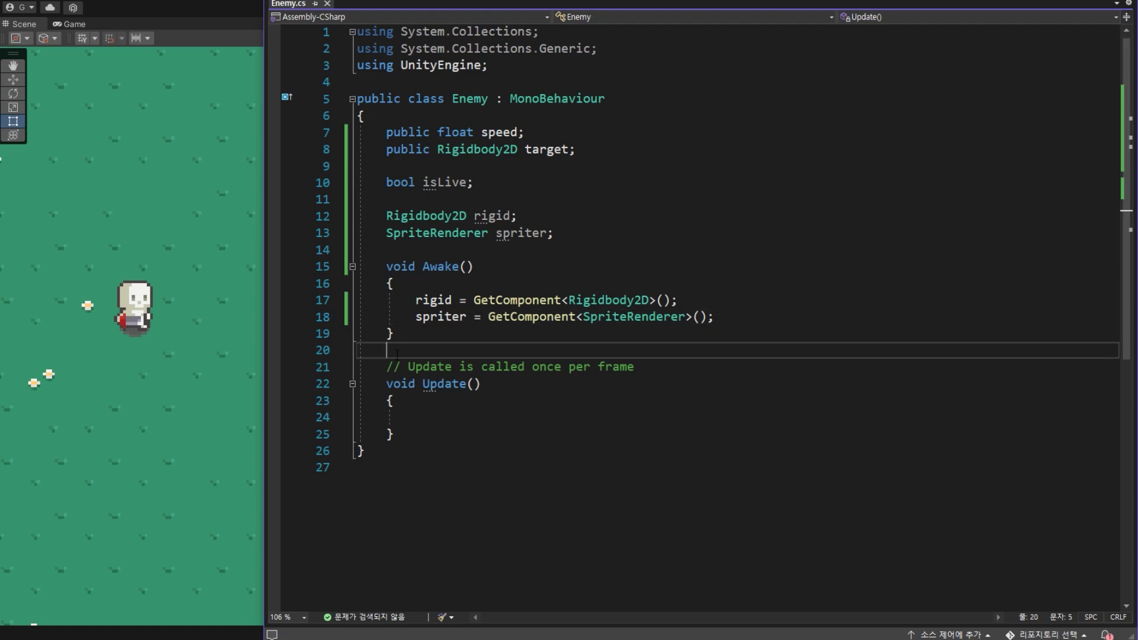
key(Delete)
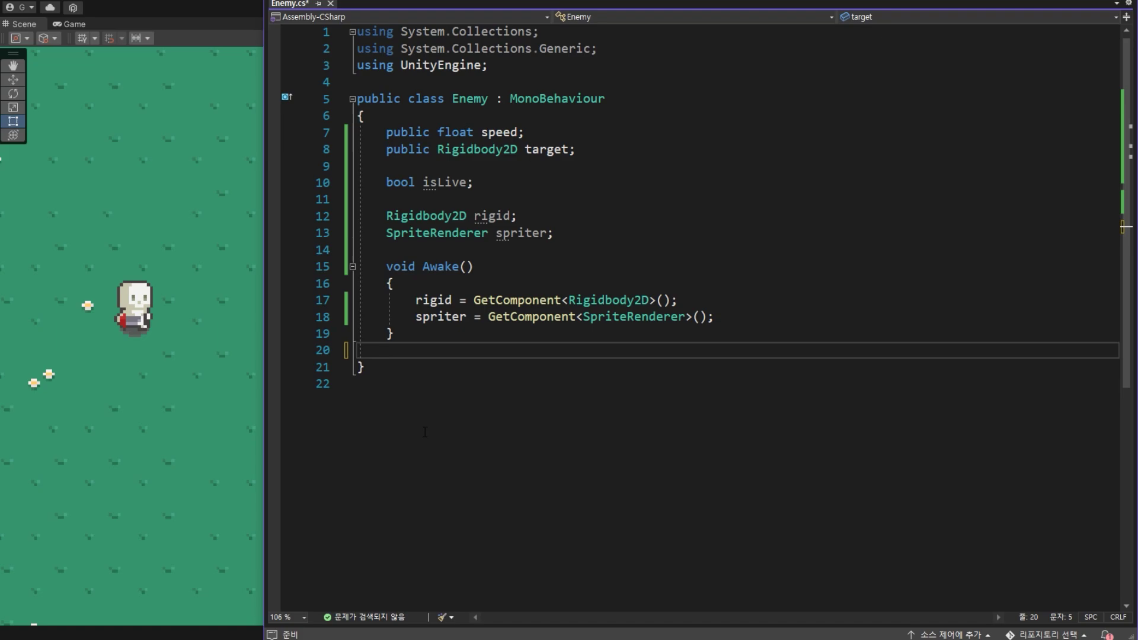
key(Return)
text(Fix)
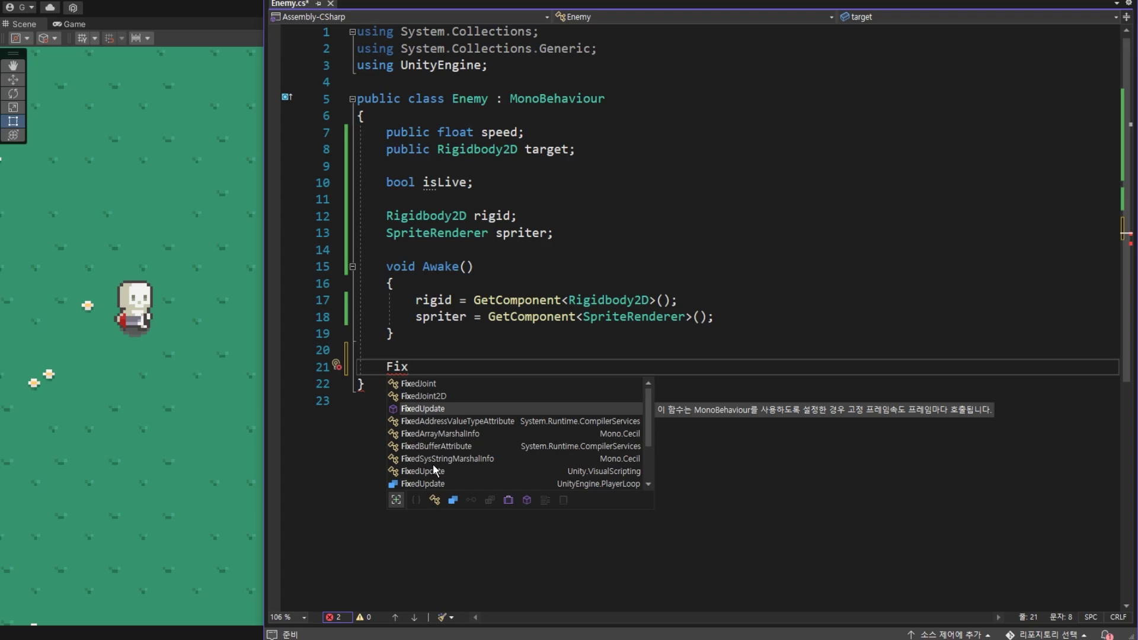
key(Return)
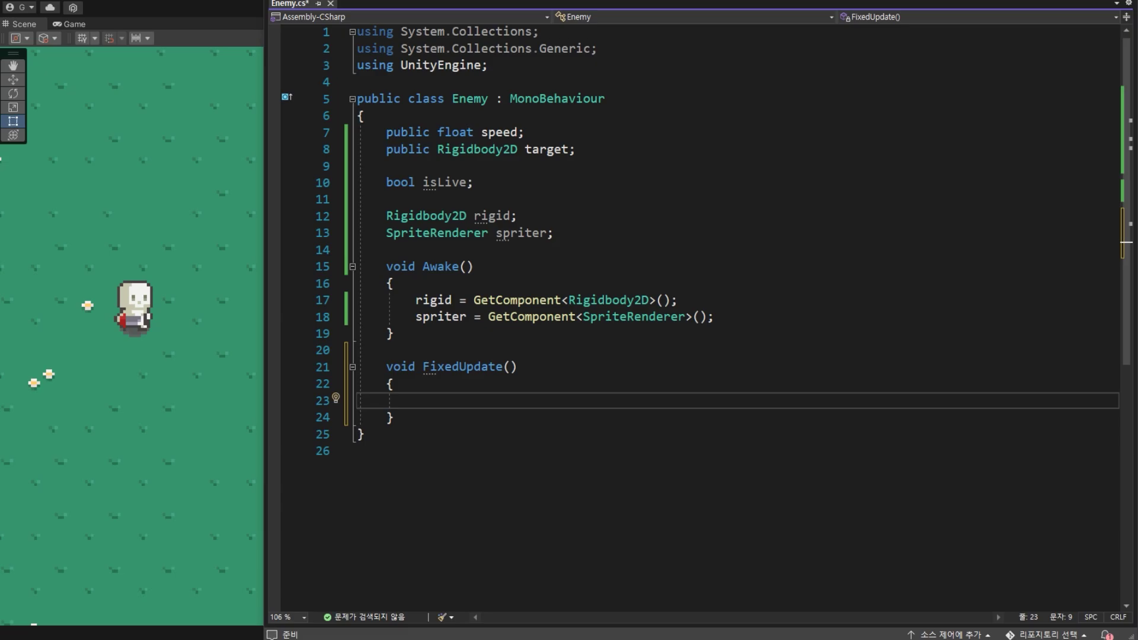
Briefly switch to the Unity editor, then return to the Enemy script.
scroll(433, 429, down, 4)
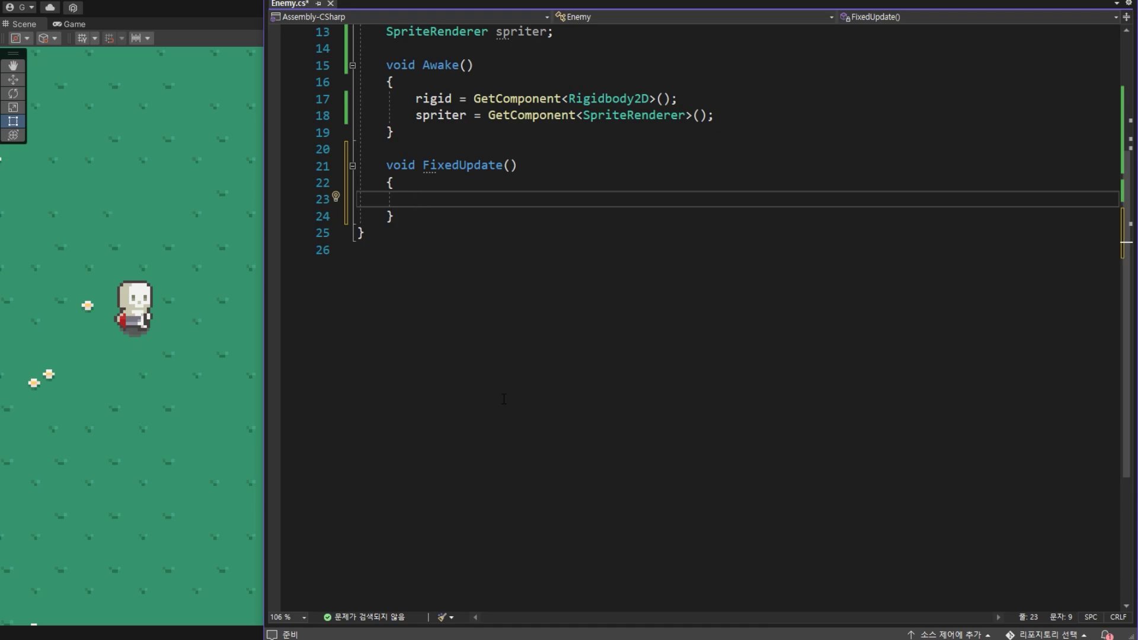
click(226, 10)
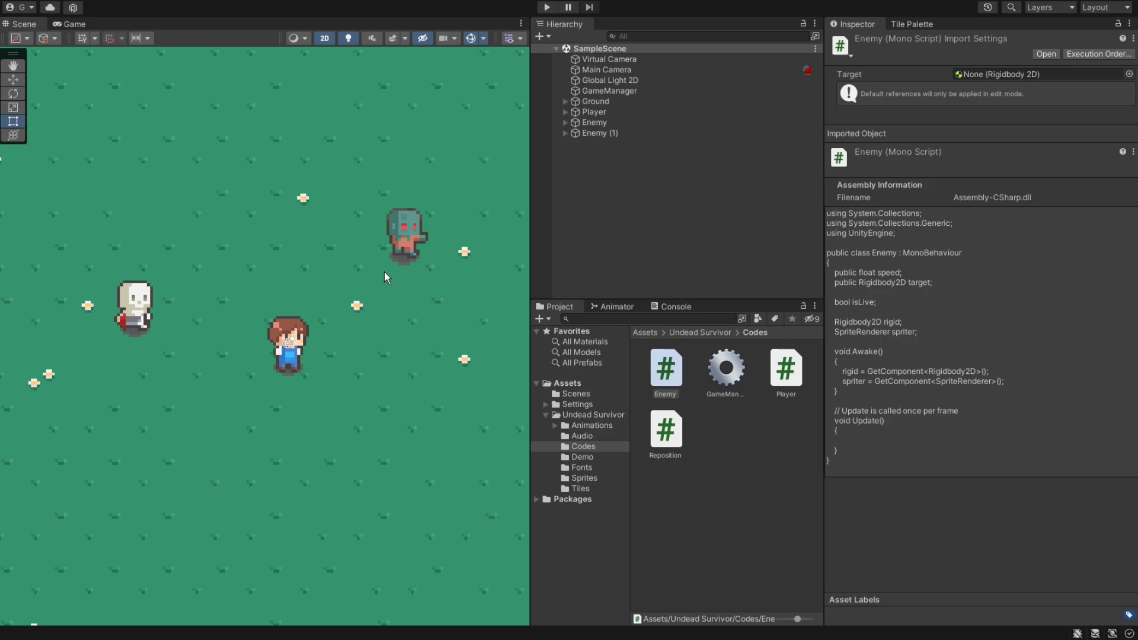
key(alt+Tab)
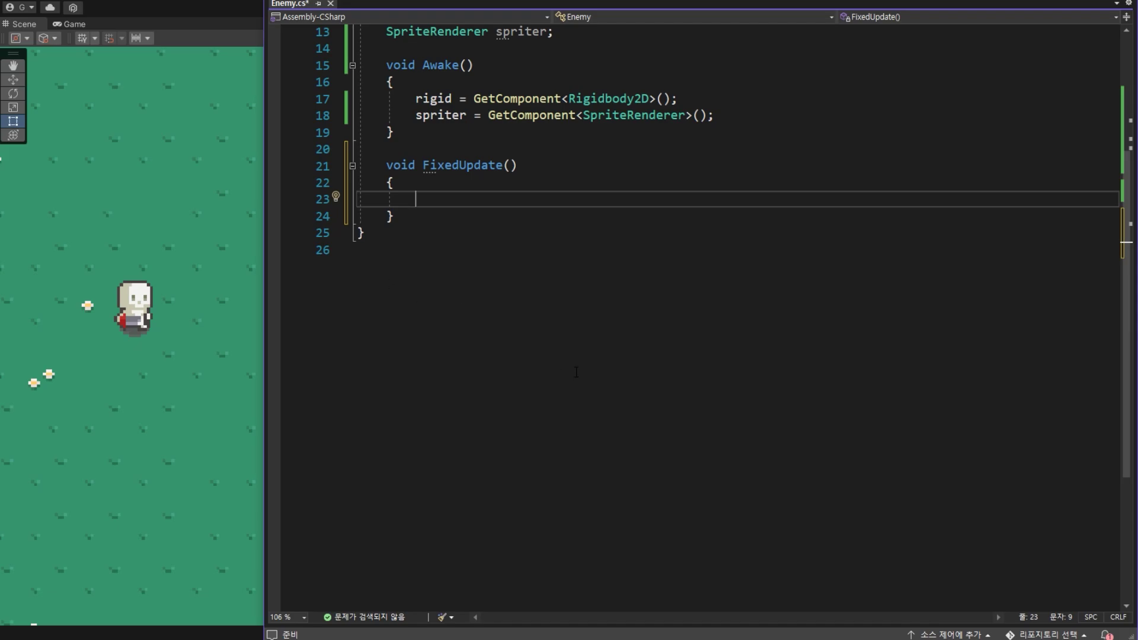
Write Vector2 dirVec = target.position - rigid.position; inside FixedUpdate.
text(Vec)
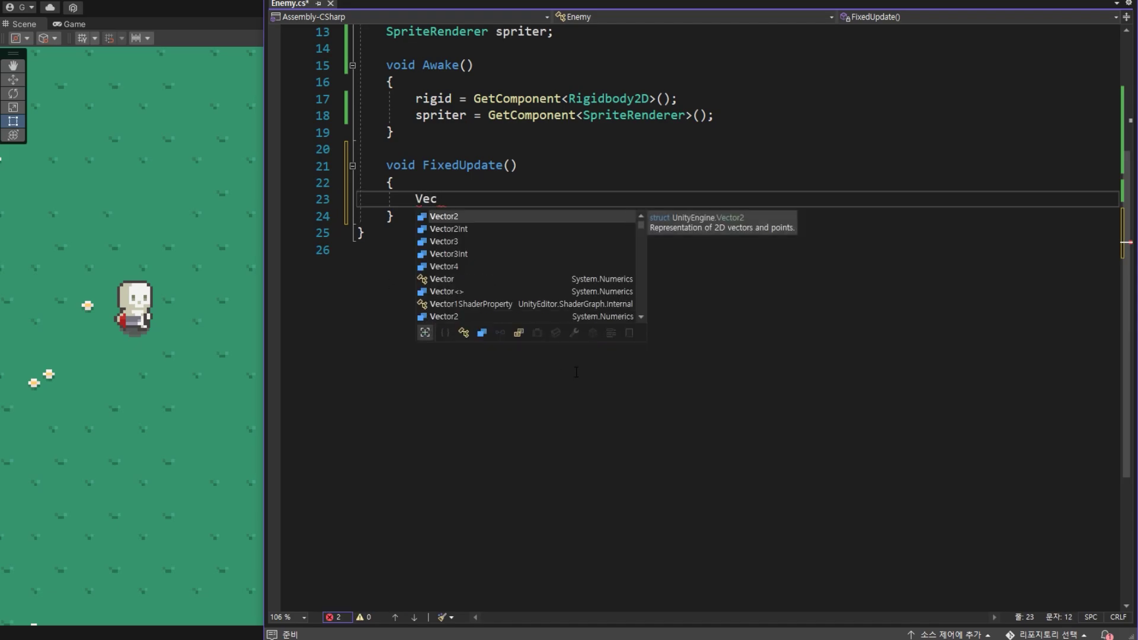
key(space)
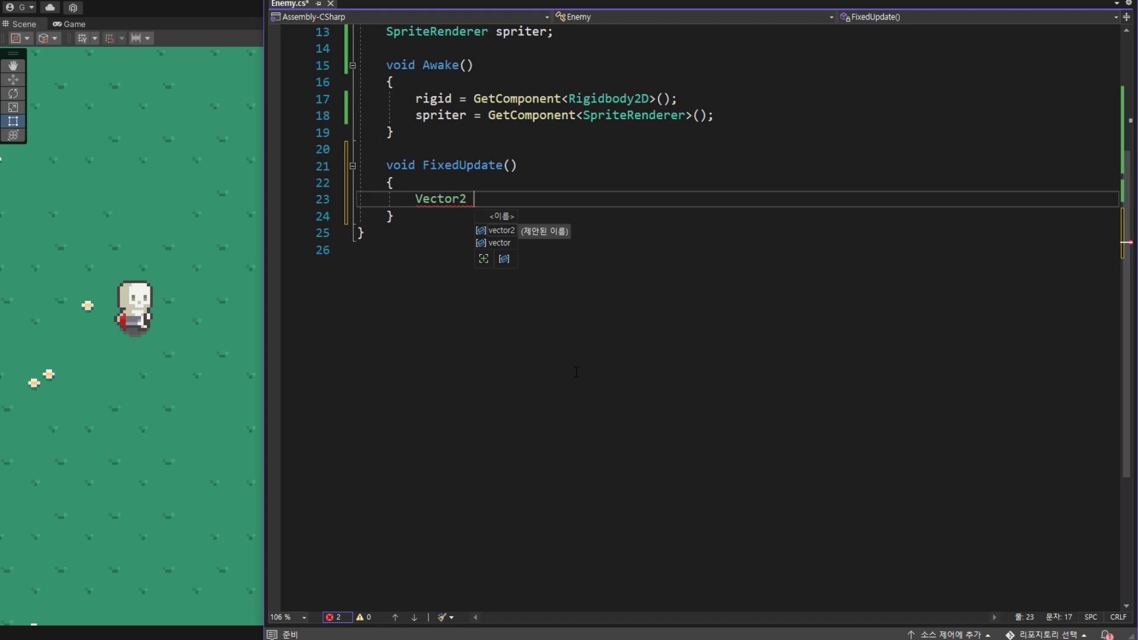
text(dir)
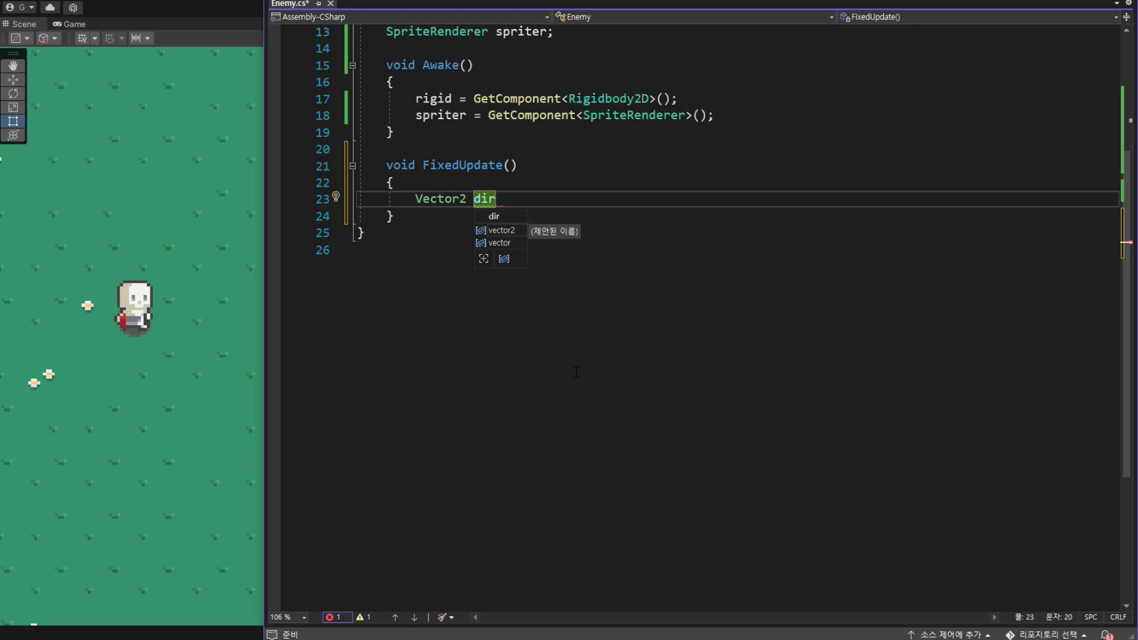
text(Vec = )
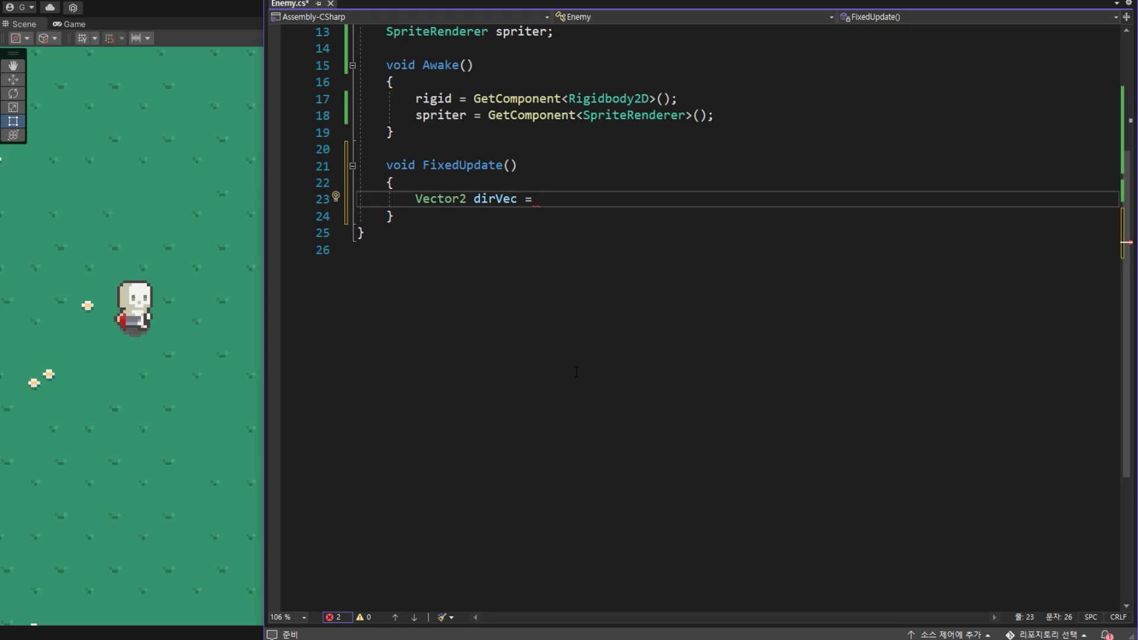
text(tar)
key(Tab)
text(.po)
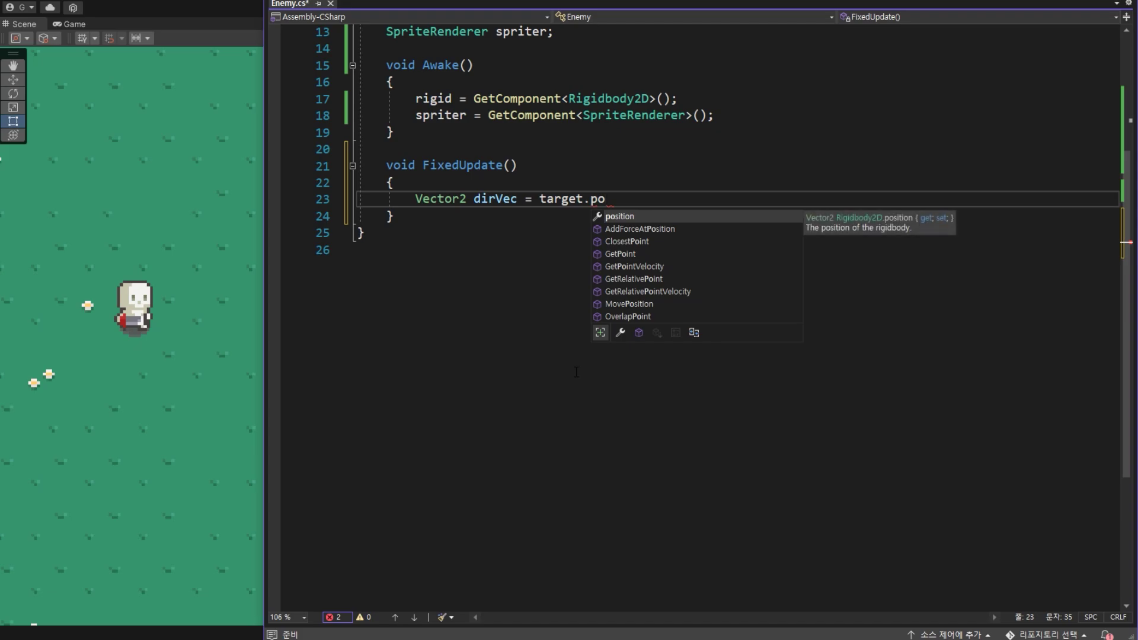
key(Tab)
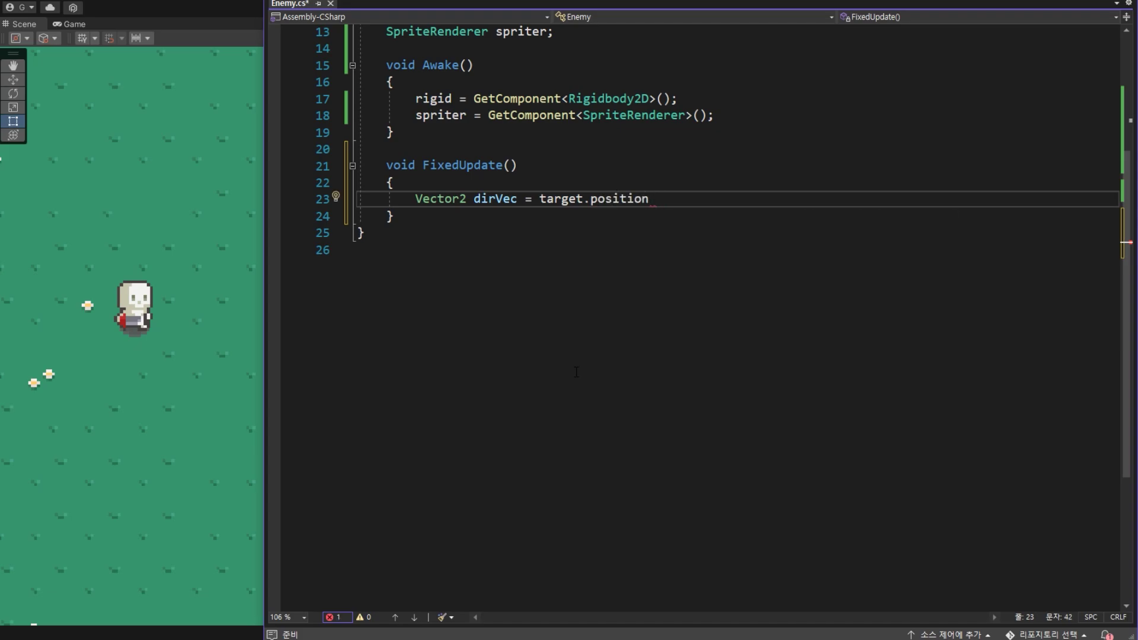
text(- )
text(ri)
key(Tab)
text(.)
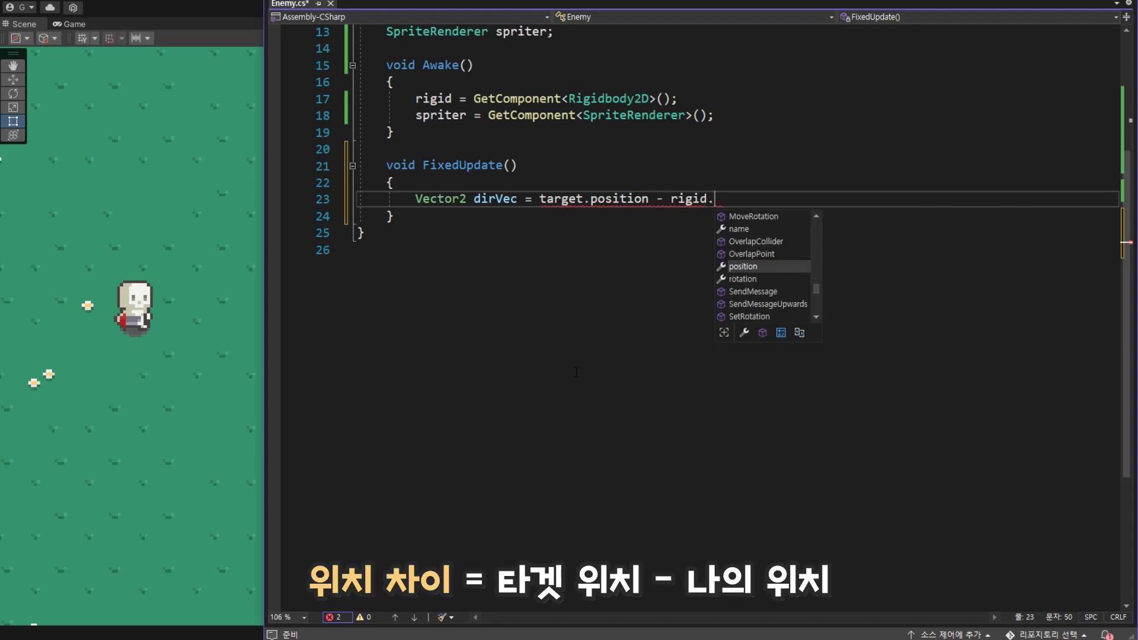
text(pos)
key(Tab)
text(;)
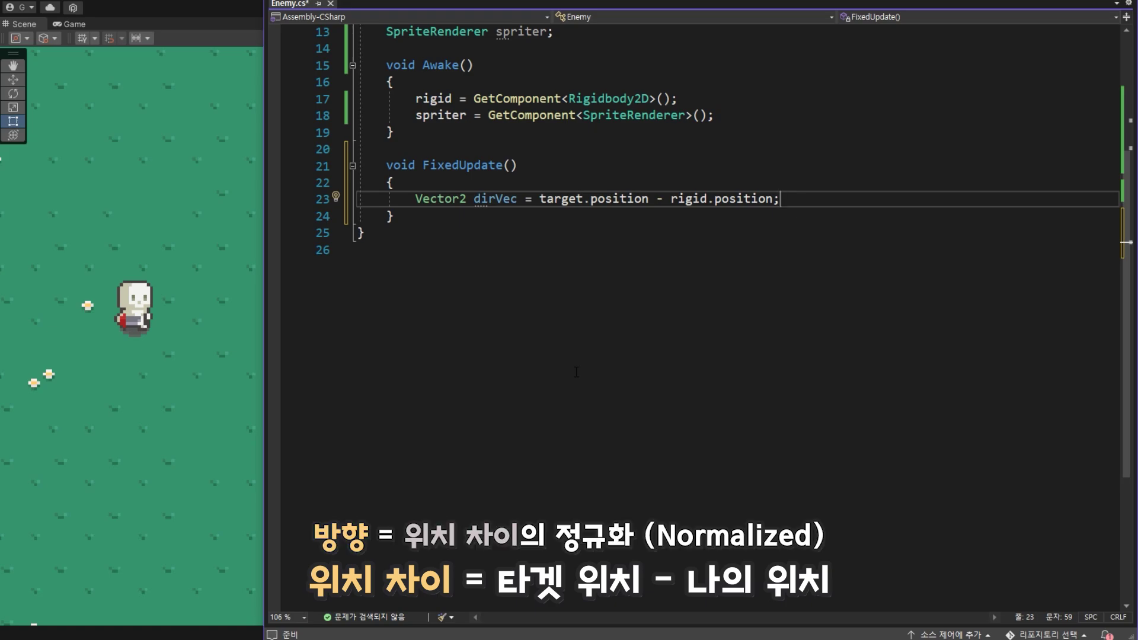
key(Return)
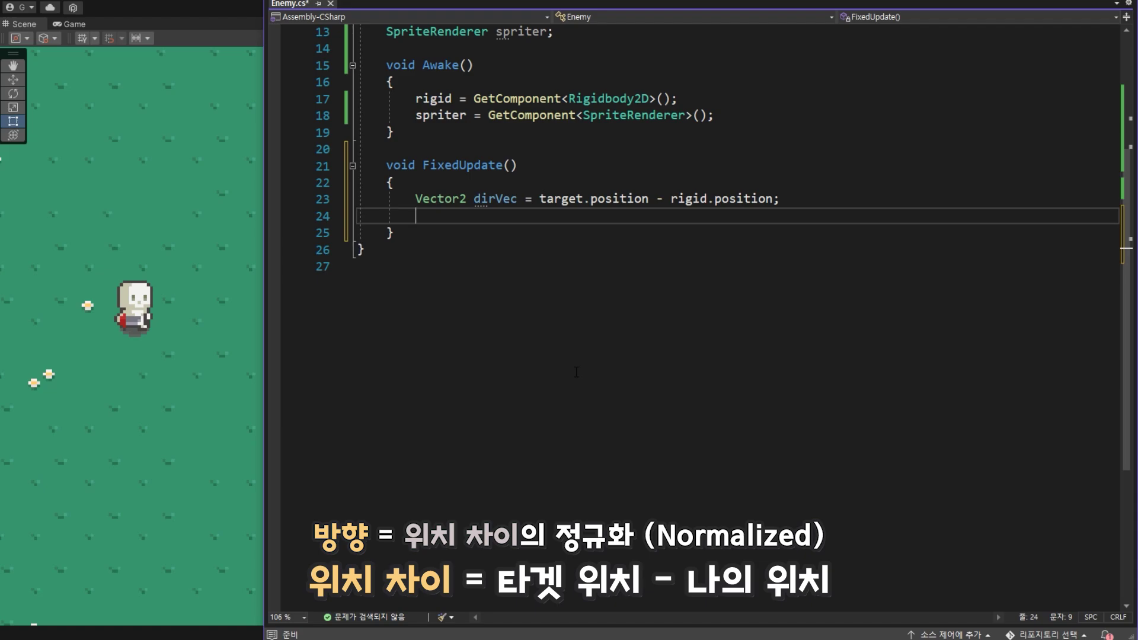
Start the line Vector2 nextVec = dirVec.normalized * speed * on line 24.
text(Vec)
key(Tab)
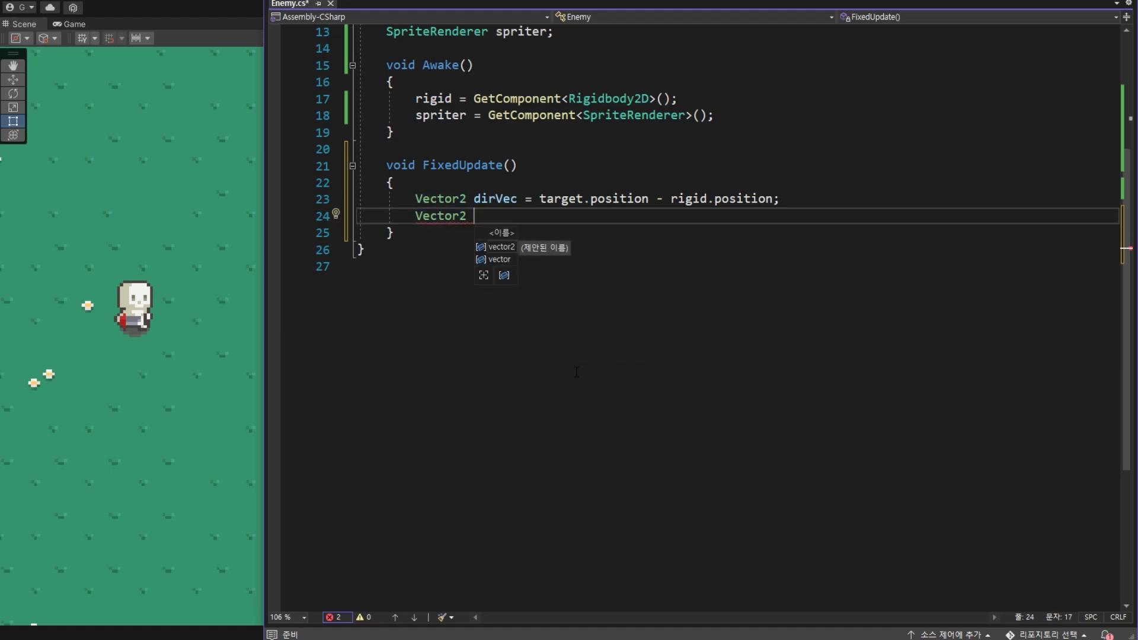
text(nextVec)
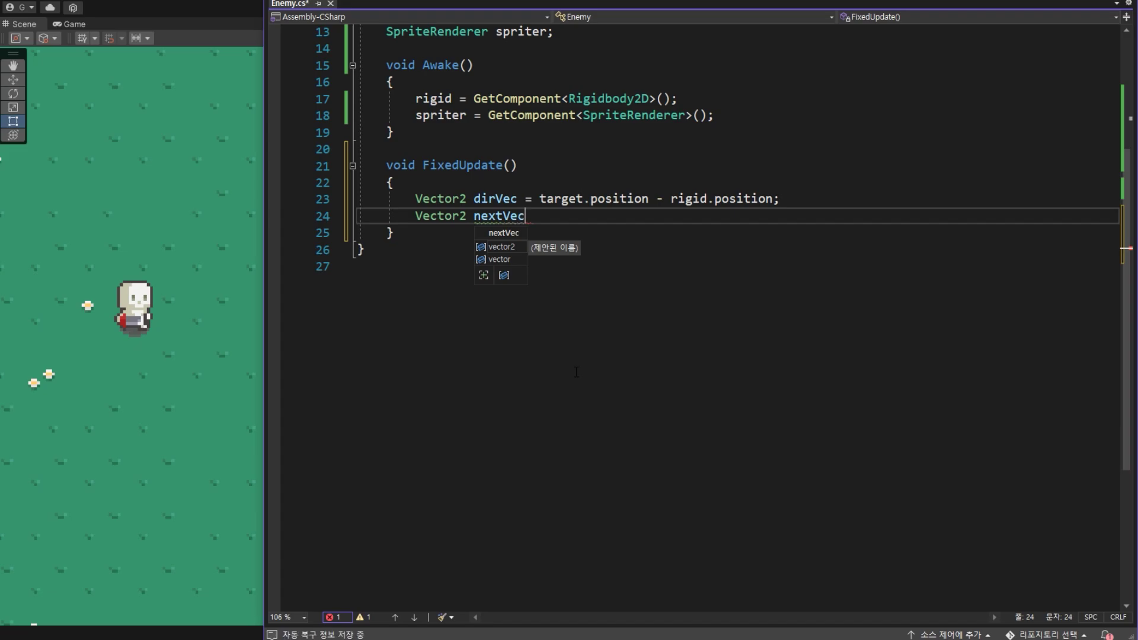
text( =)
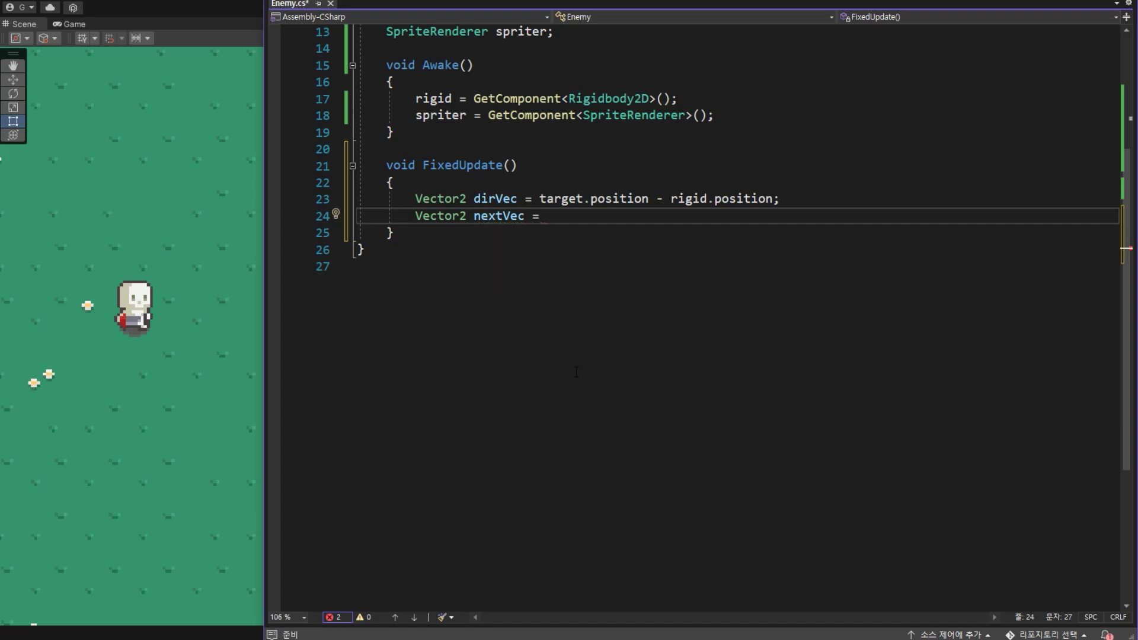
double_click(495, 199)
ctrl+drag(495, 198, 546, 215)
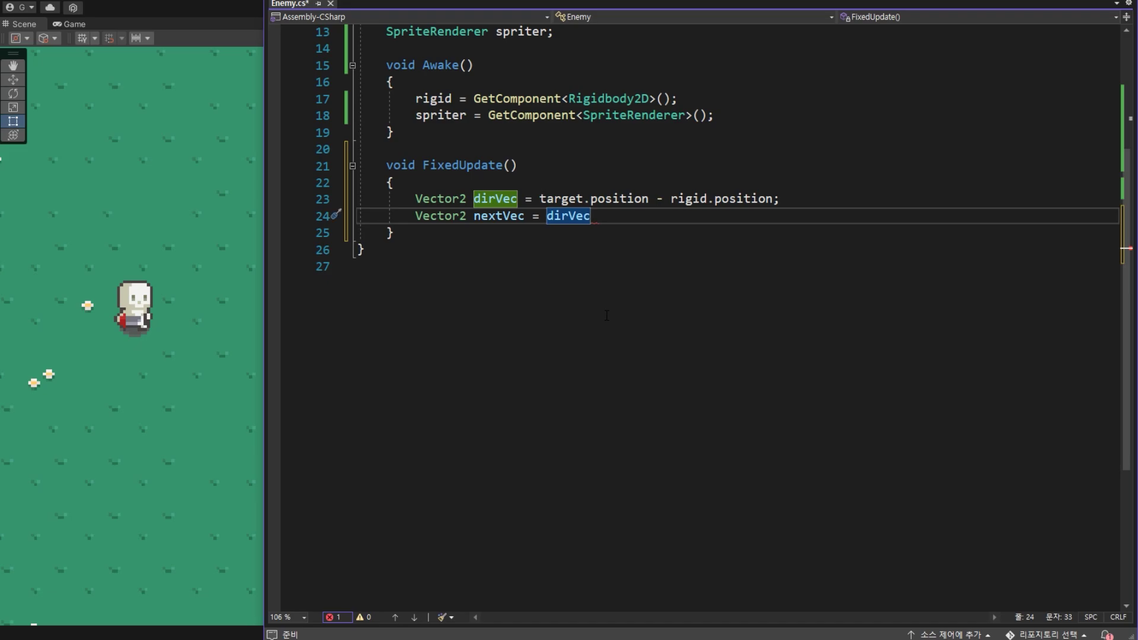
text(.nor)
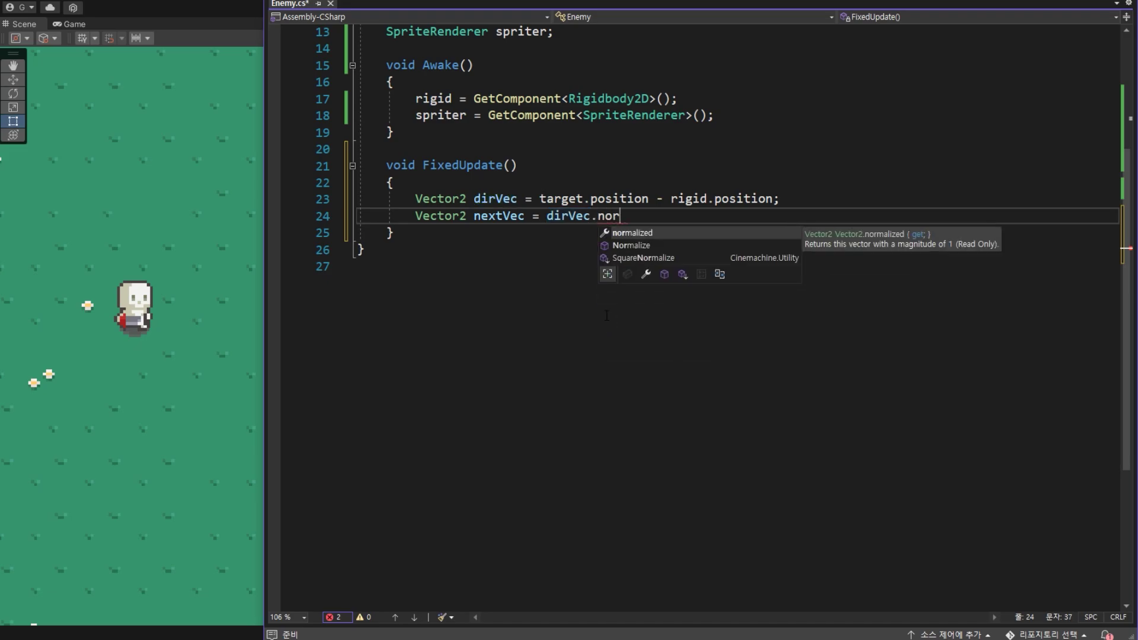
key(Tab)
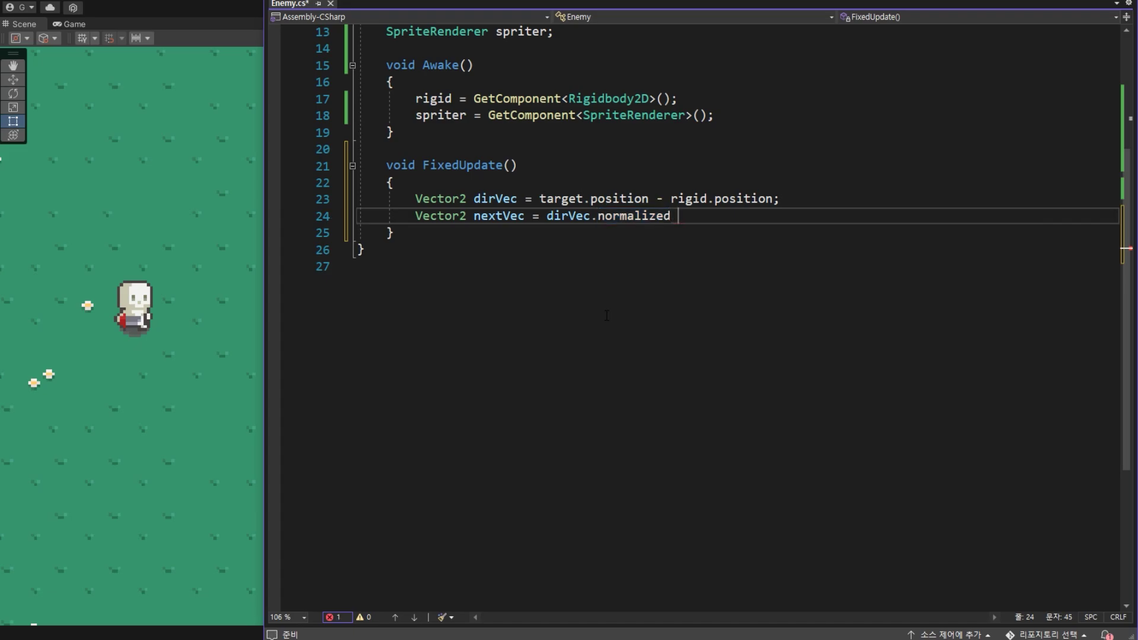
text(* )
text(spp)
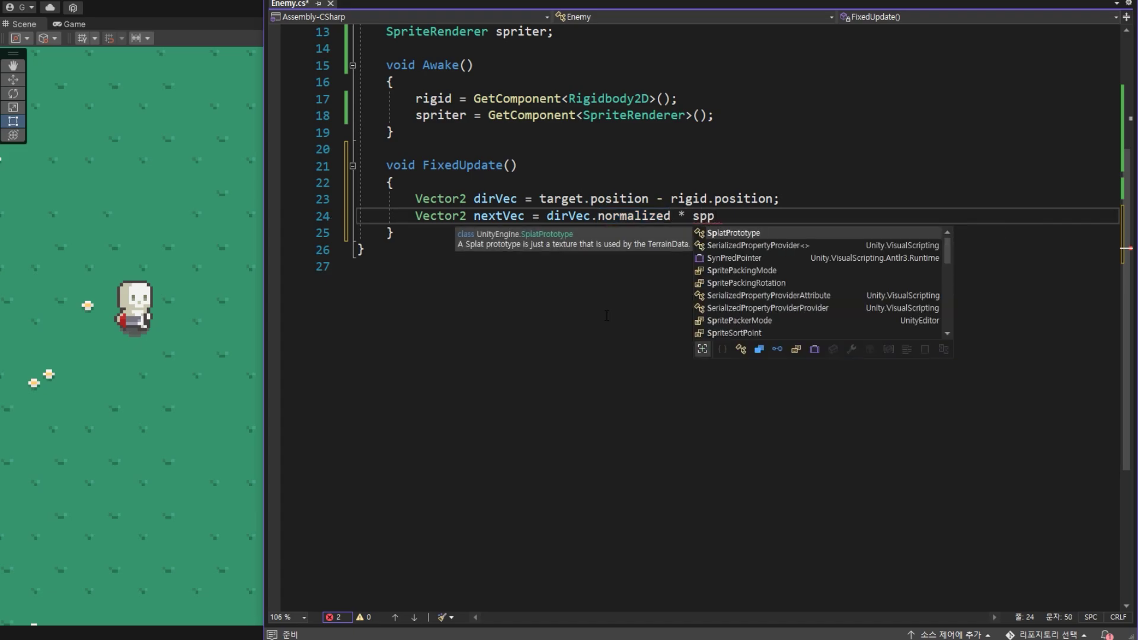
key(BackSpace)
text(eed)
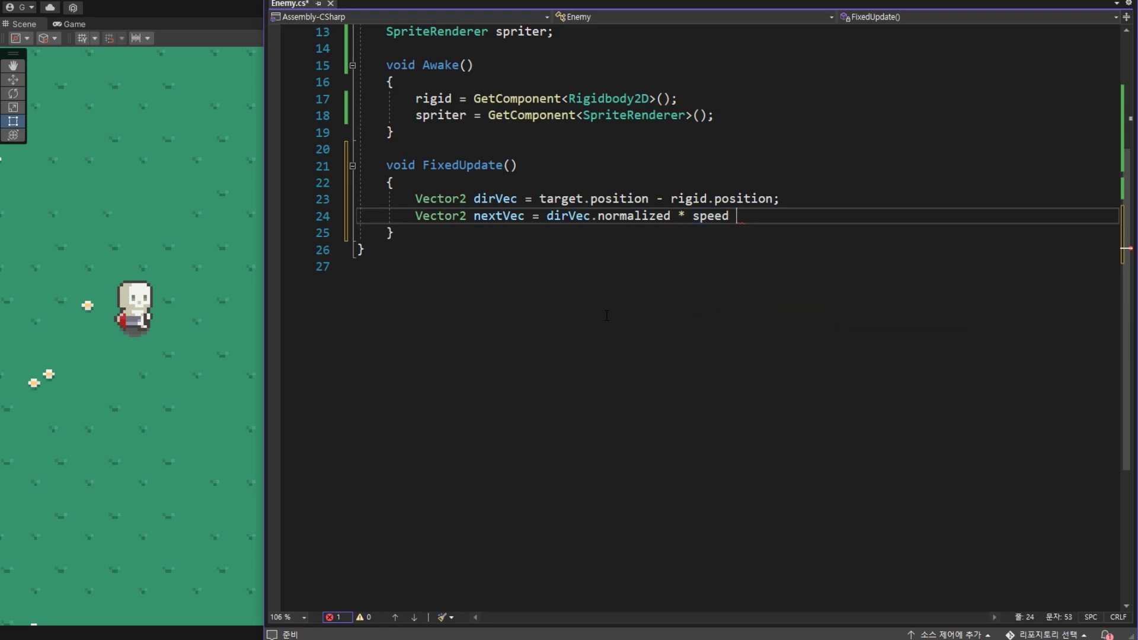
text( *)
Finish it with Time.fixedDeltaTime; and begin a rigid call on the next line.
text(Time)
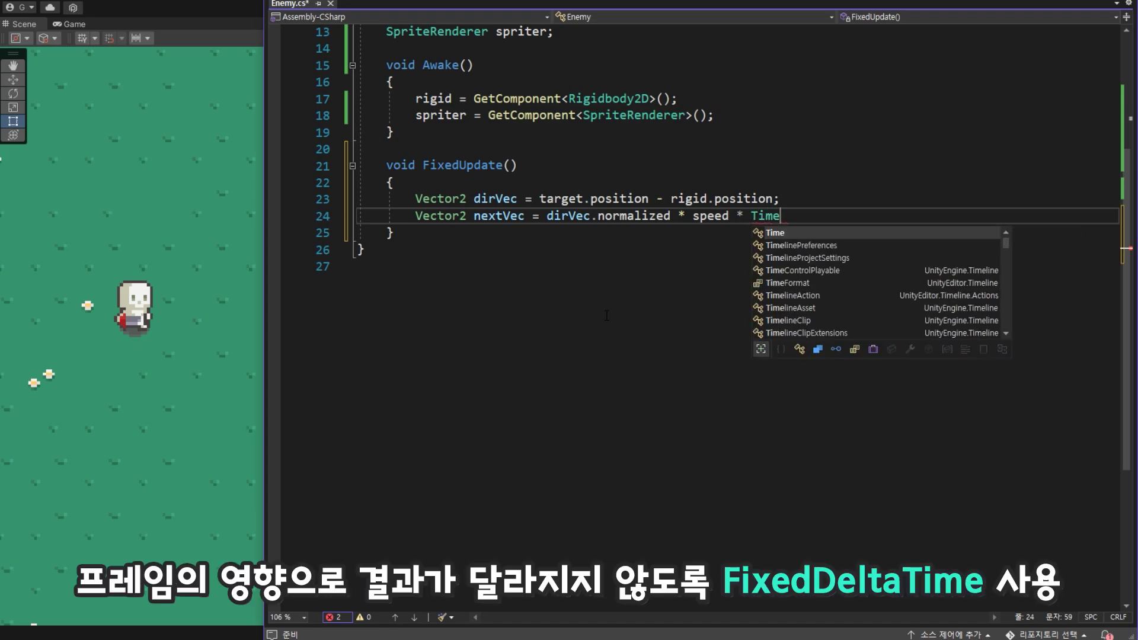
text(.f)
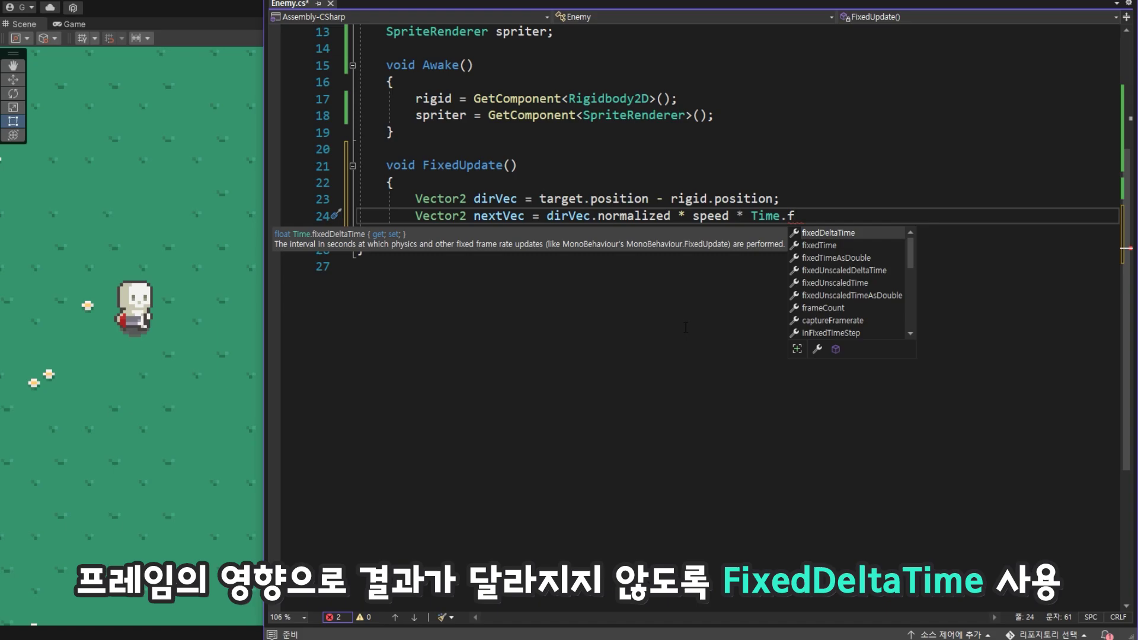
key(Tab)
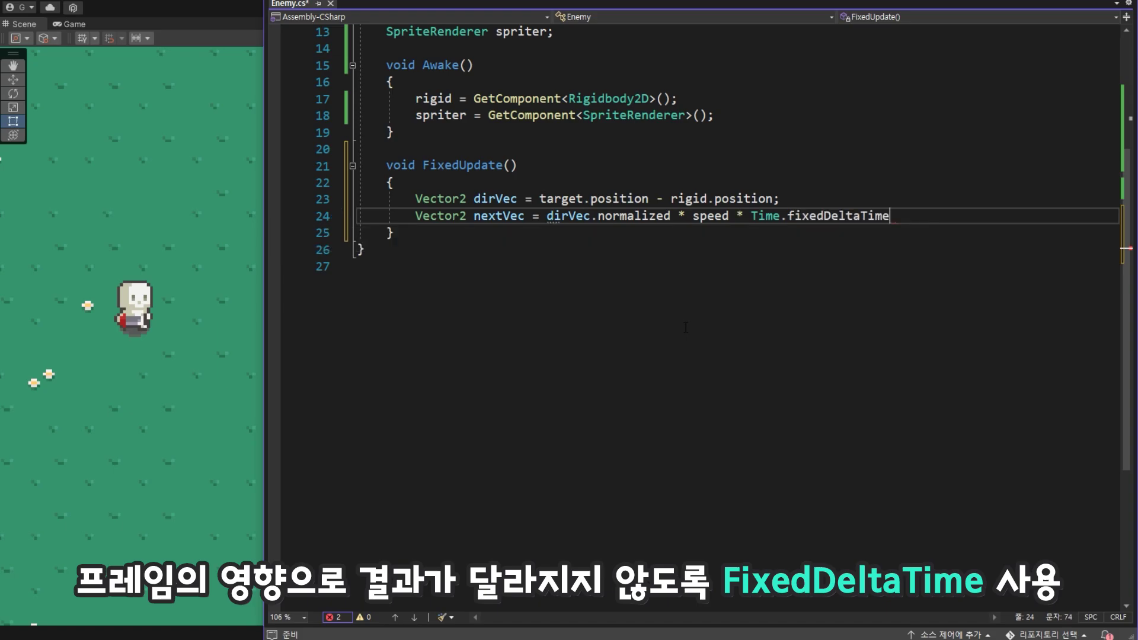
text(;)
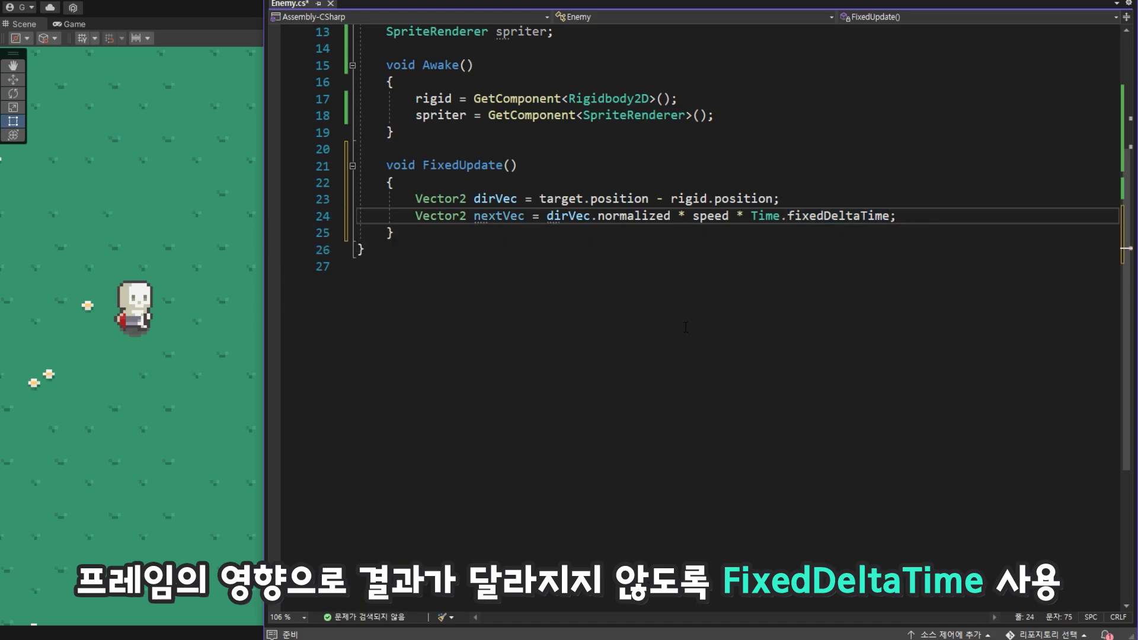
key(Return)
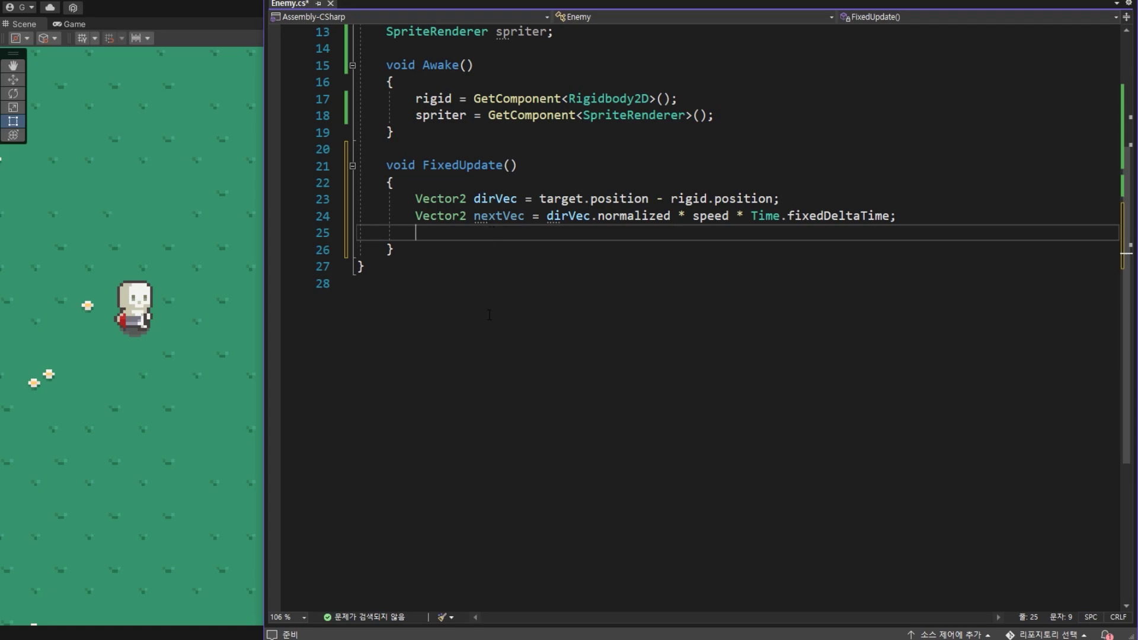
text(ri)
key(Tab)
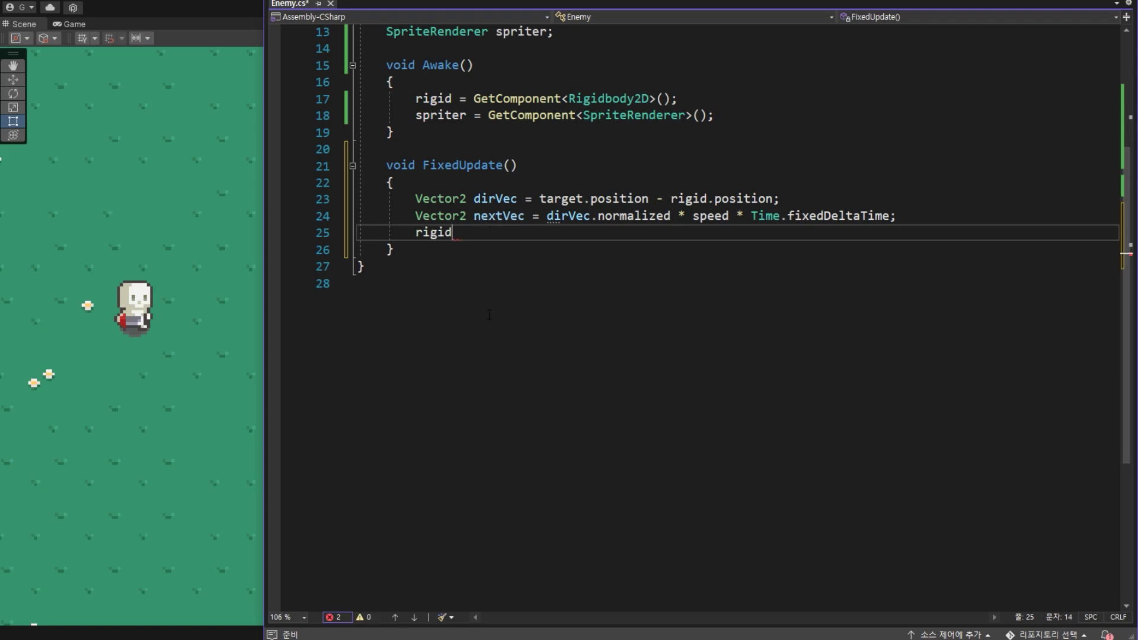
Complete line 25 as rigid.MovePosition(rigid.position + nextVec);.
text(.Move)
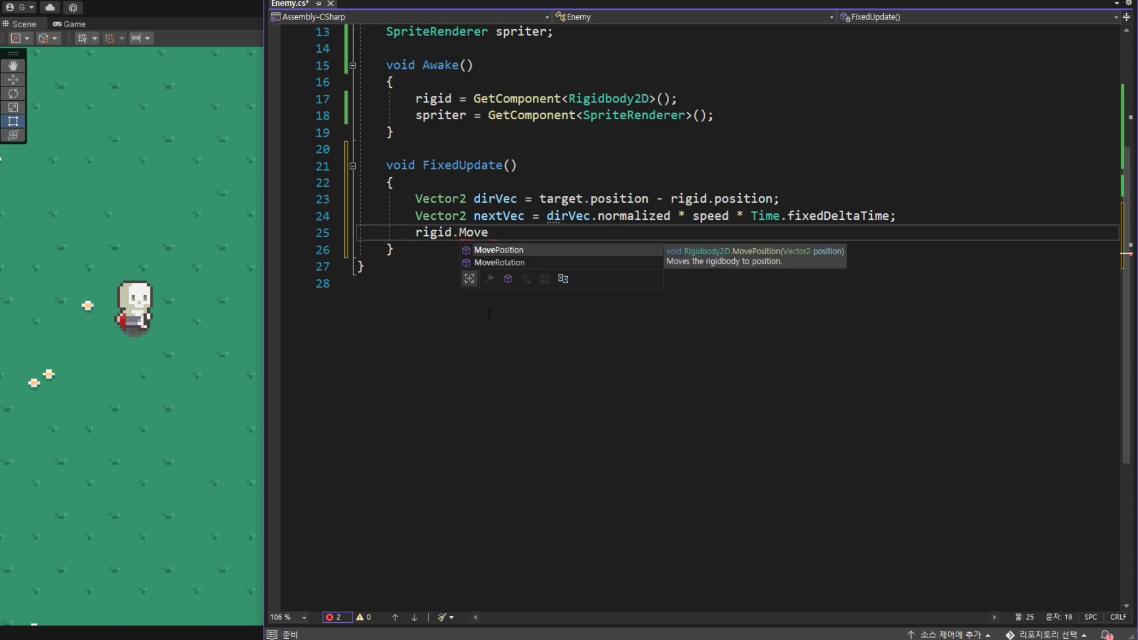
key(Tab)
text(()
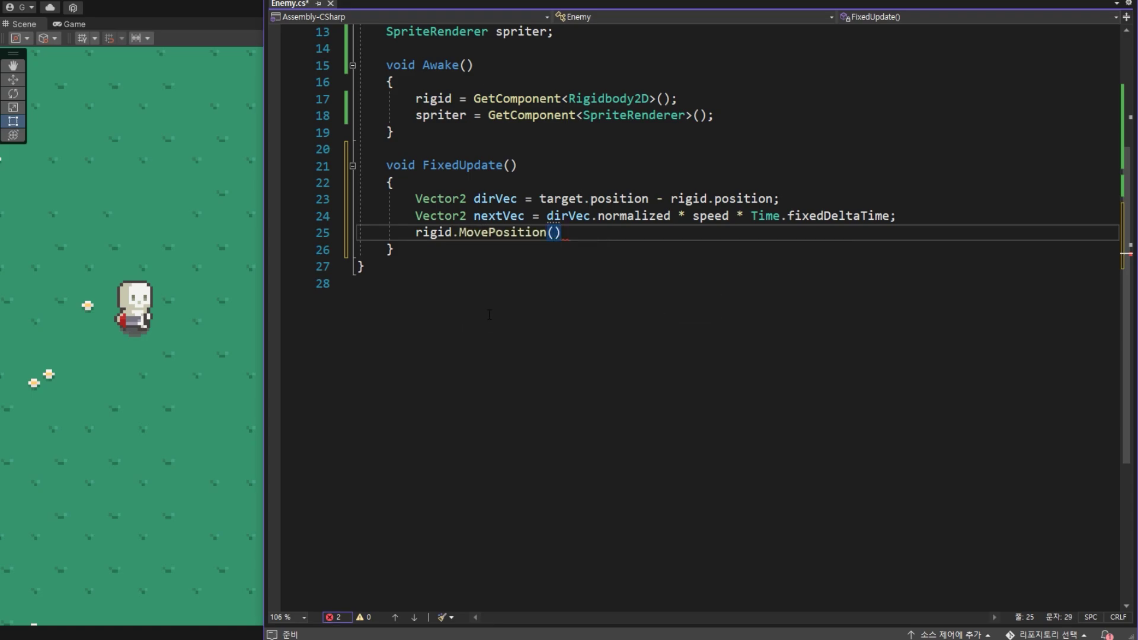
text(ri)
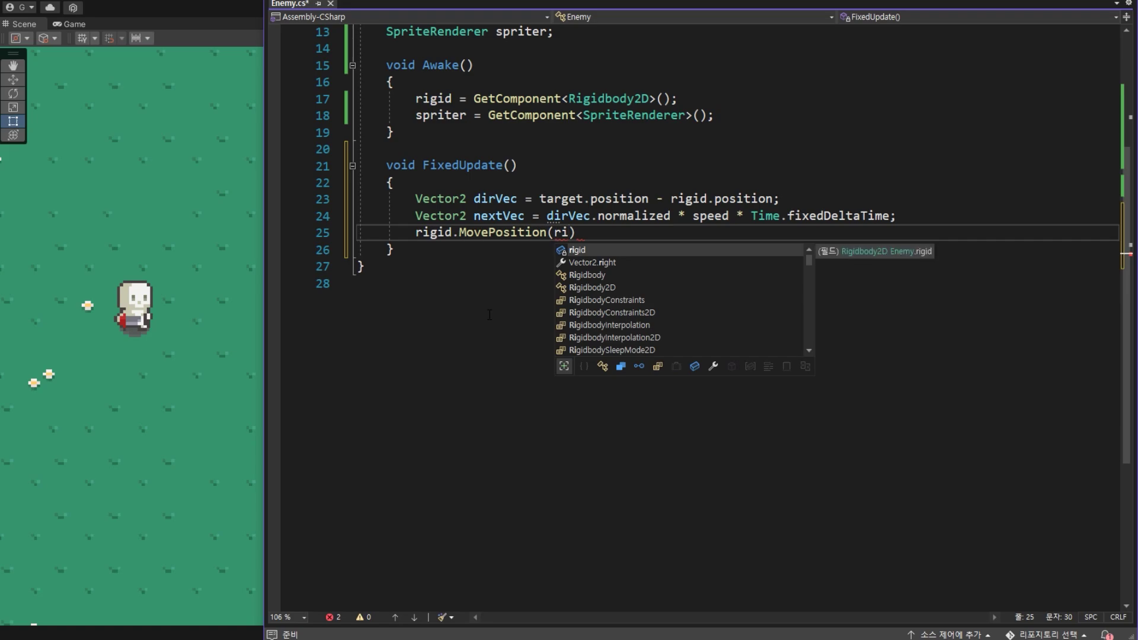
key(Tab)
text(.)
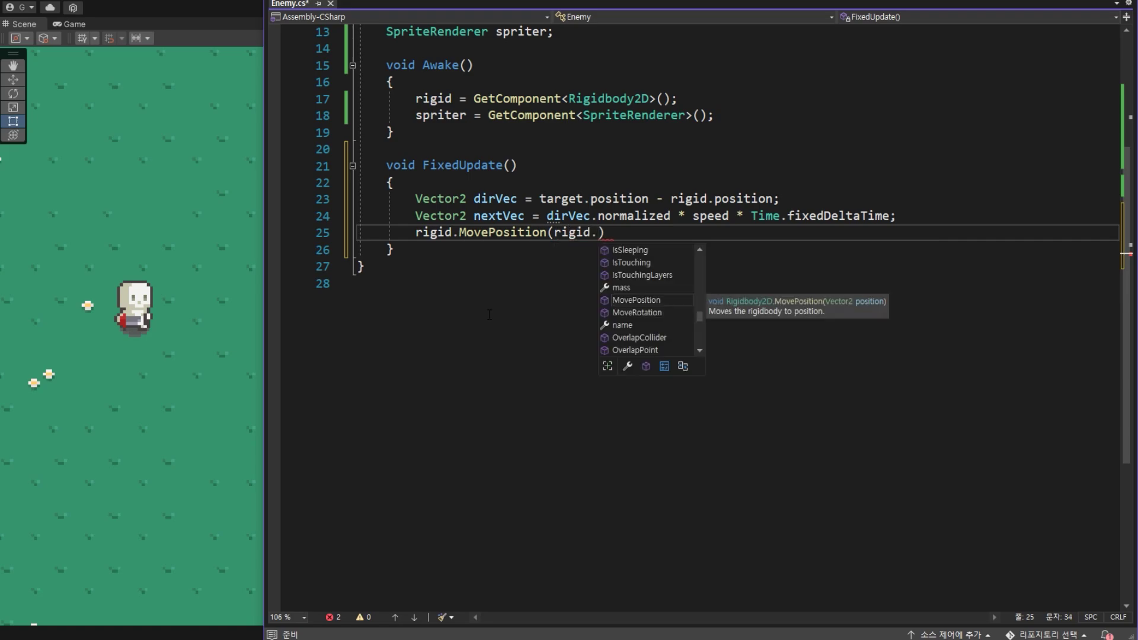
text(po)
key(Tab)
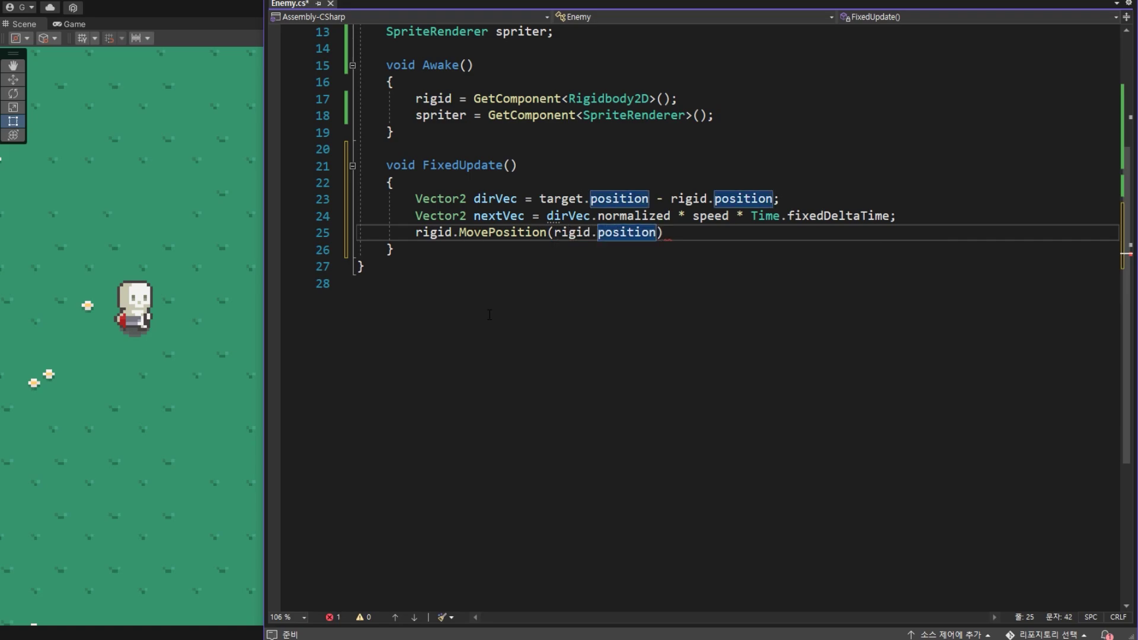
text(+ )
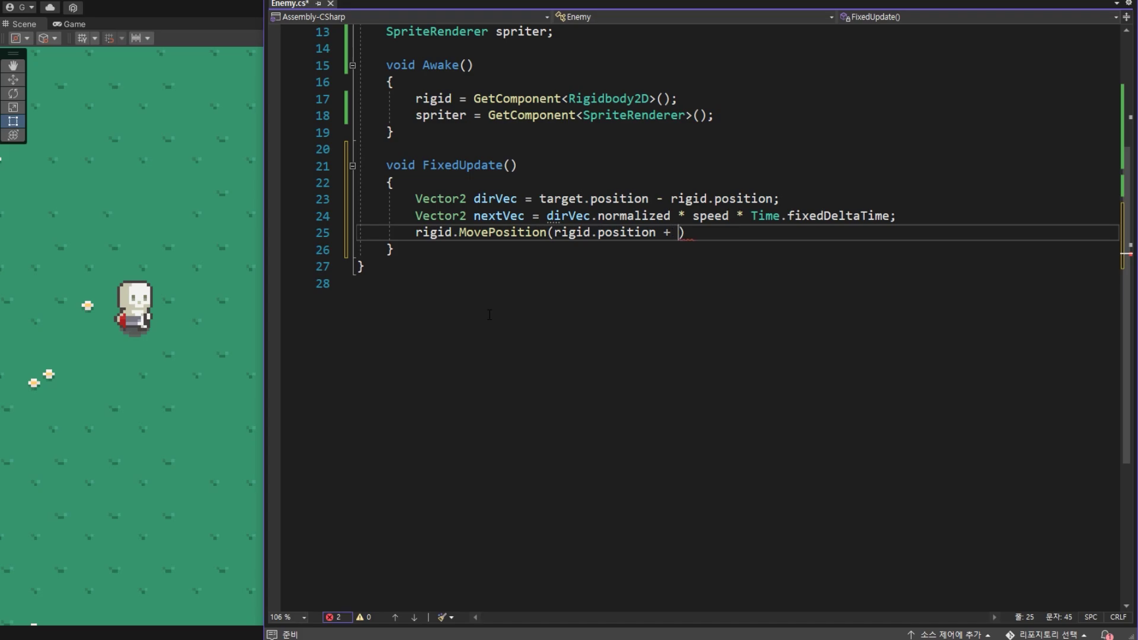
text(next)
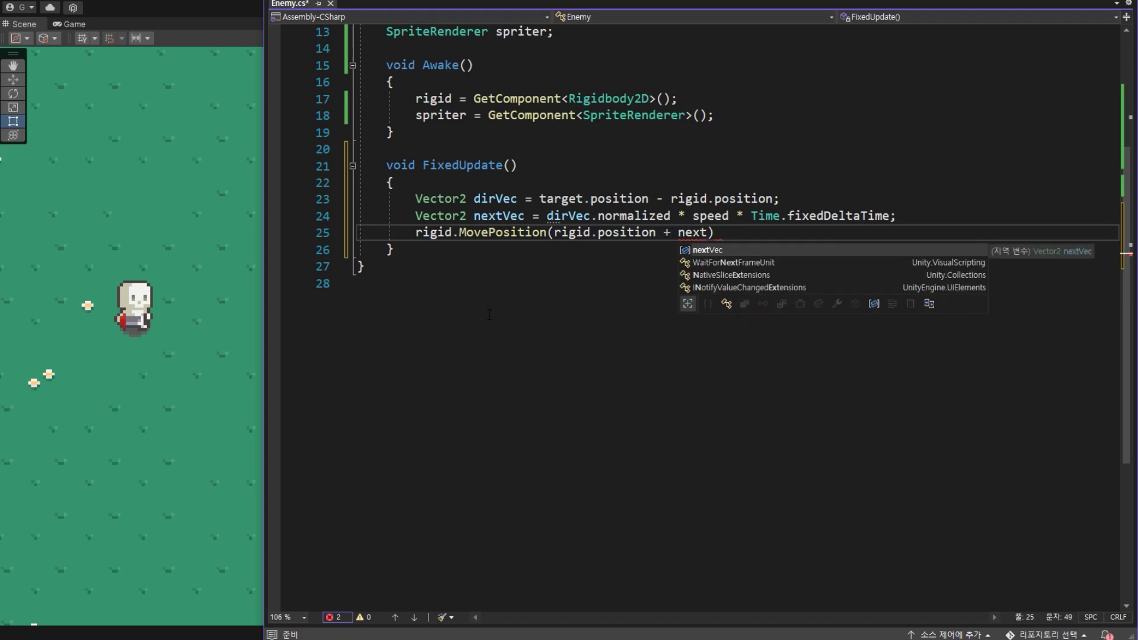
text(Vec))
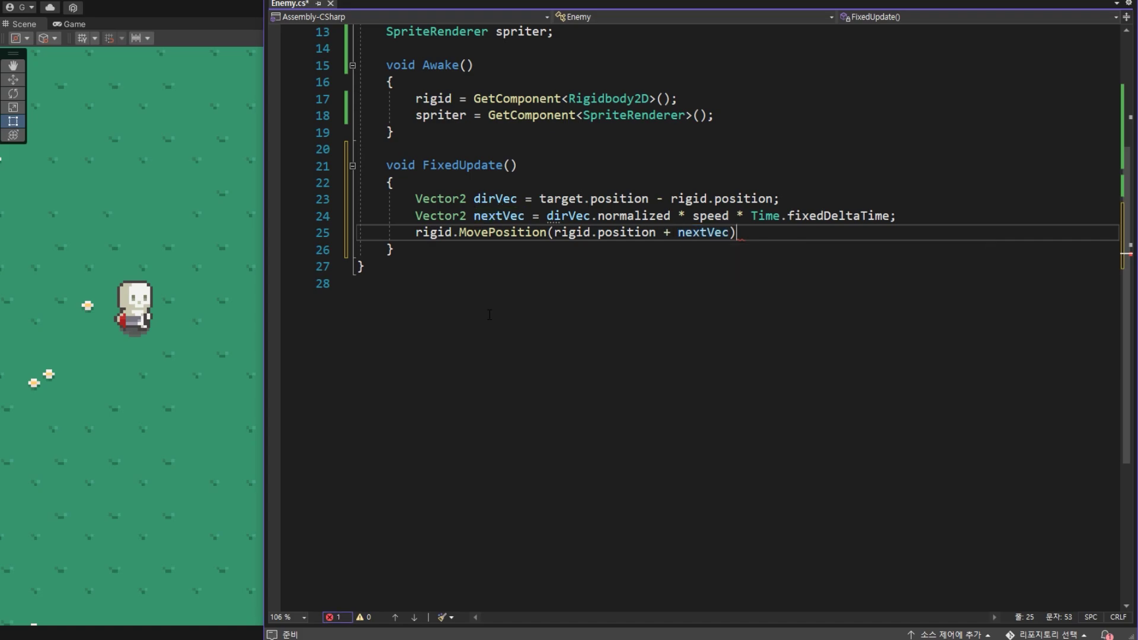
text(;)
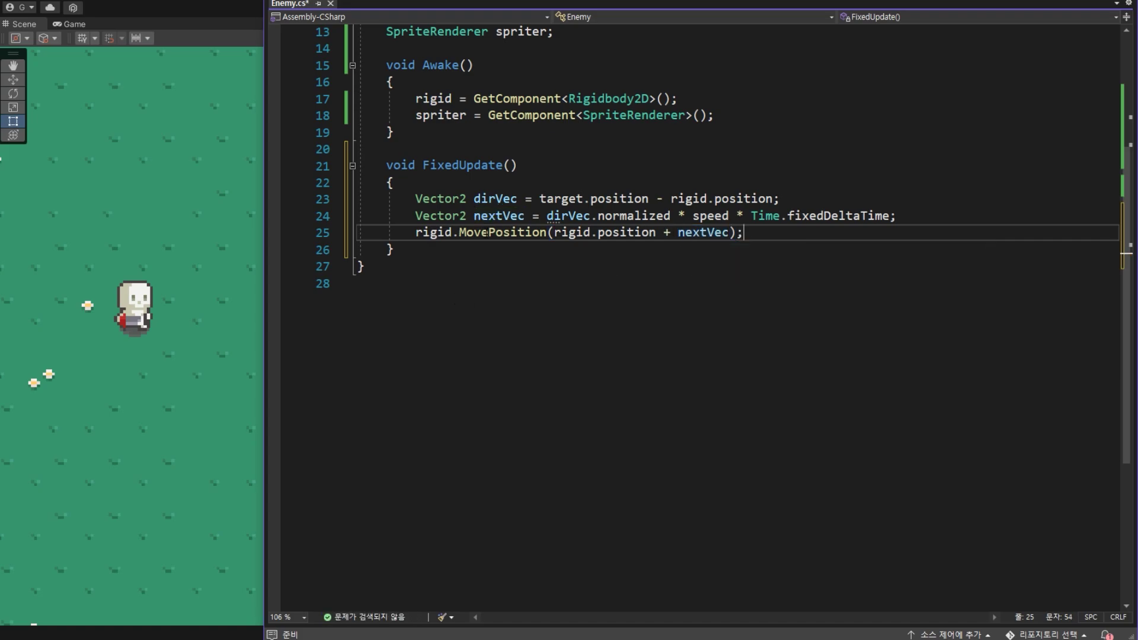
click(524, 216)
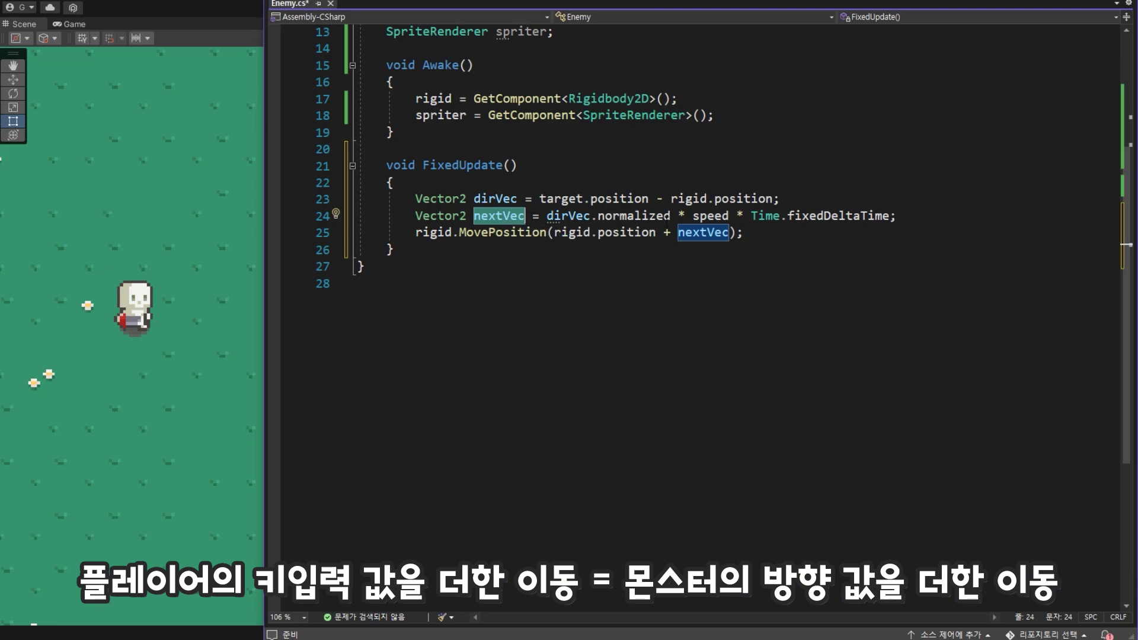
Review the nextVec calculation and rigid.MovePosition call on lines 24–25, then return to Unity.
drag(896, 217, 478, 217)
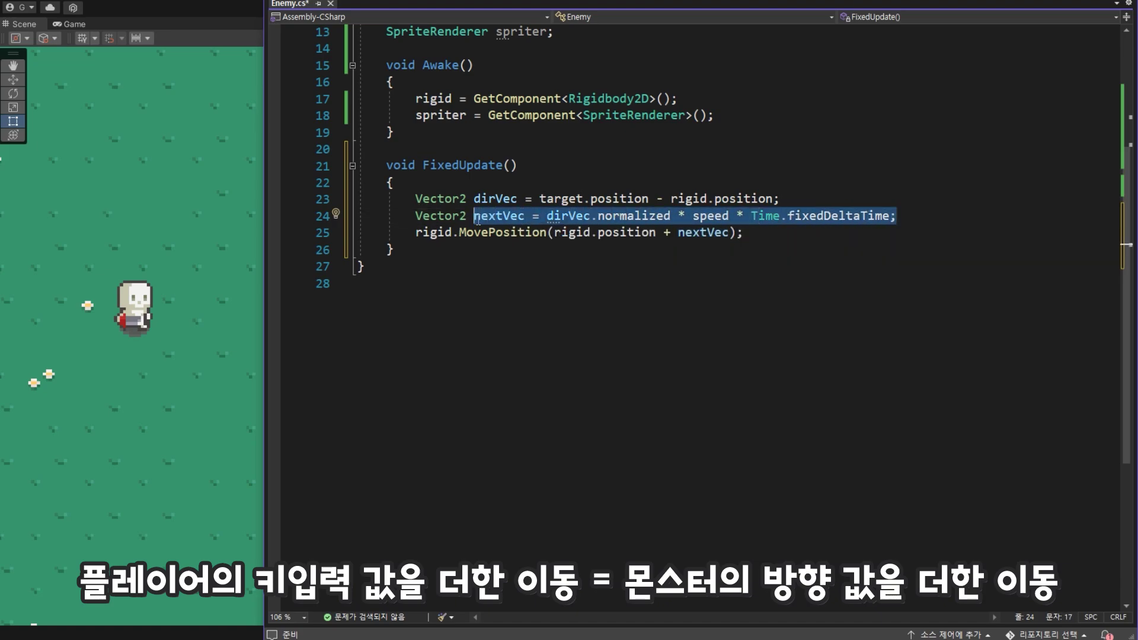
click(715, 232)
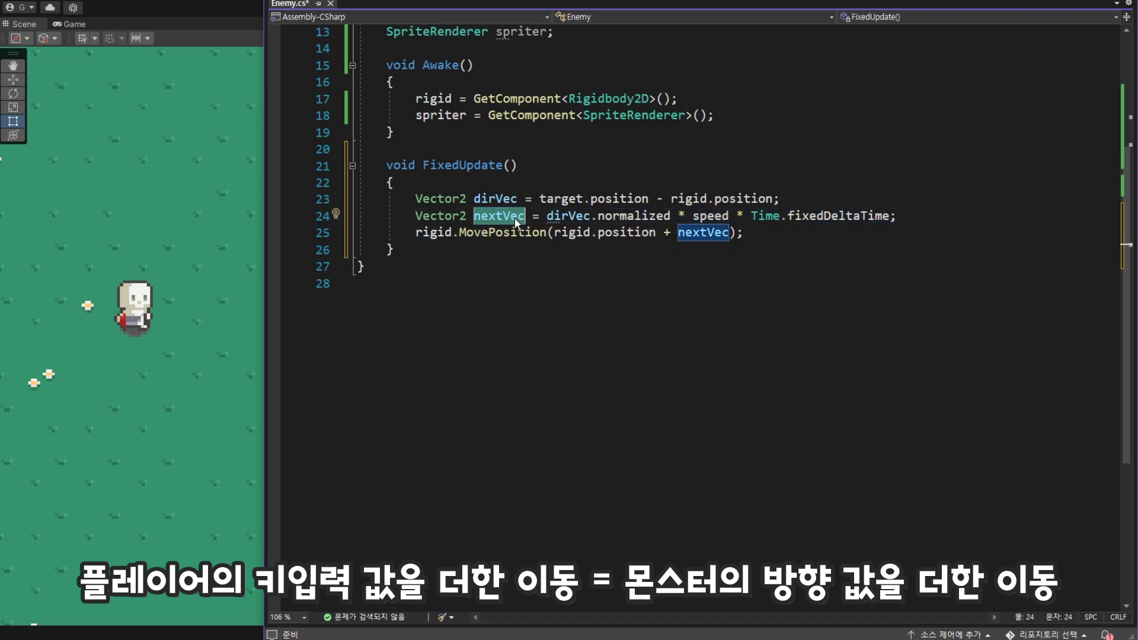
drag(554, 232, 656, 232)
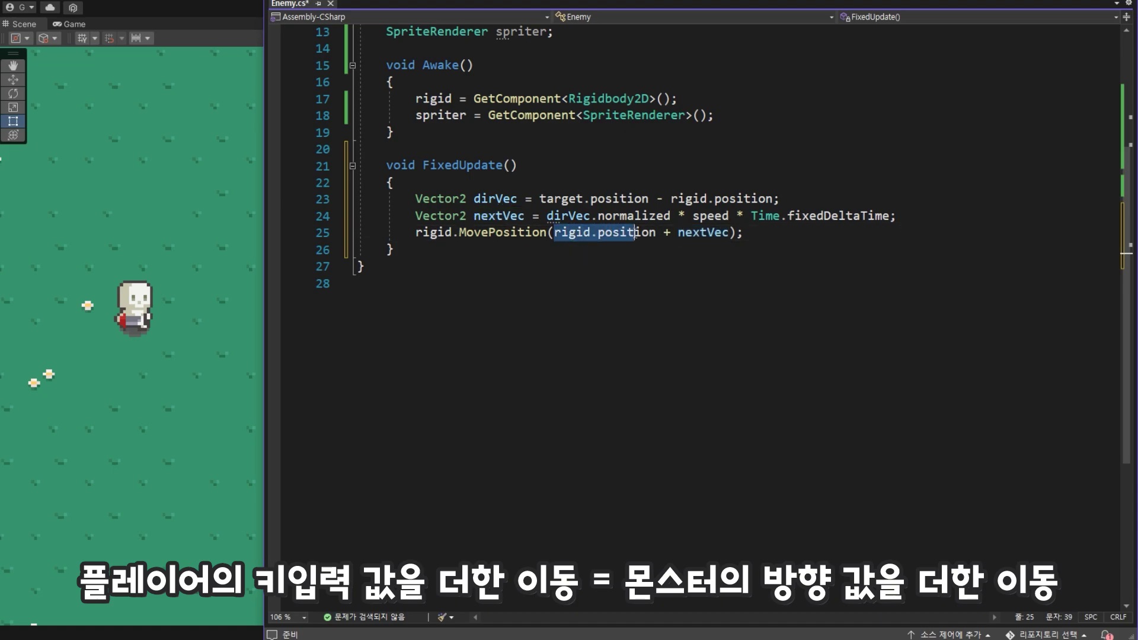
click(699, 234)
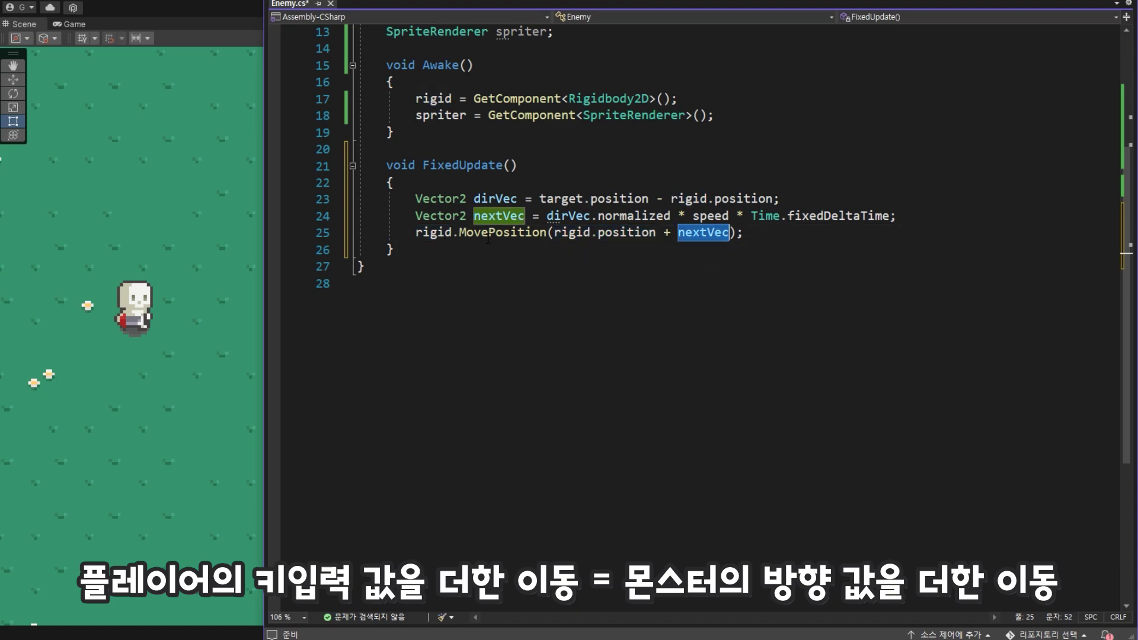
click(548, 233)
key(End)
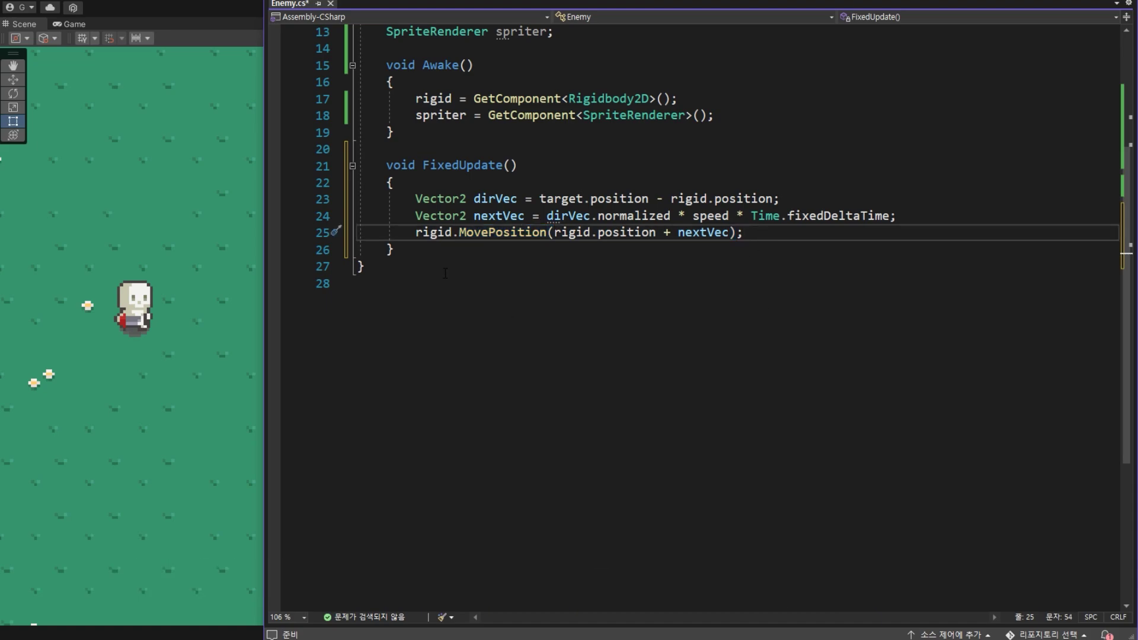
mouse_move(473, 244)
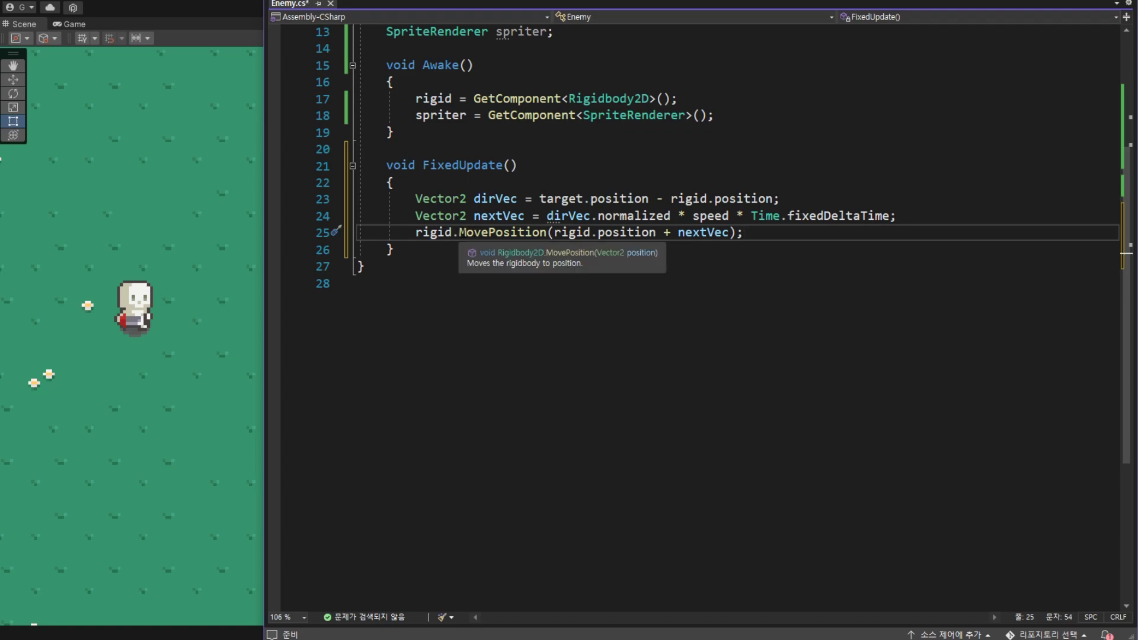
click(239, 20)
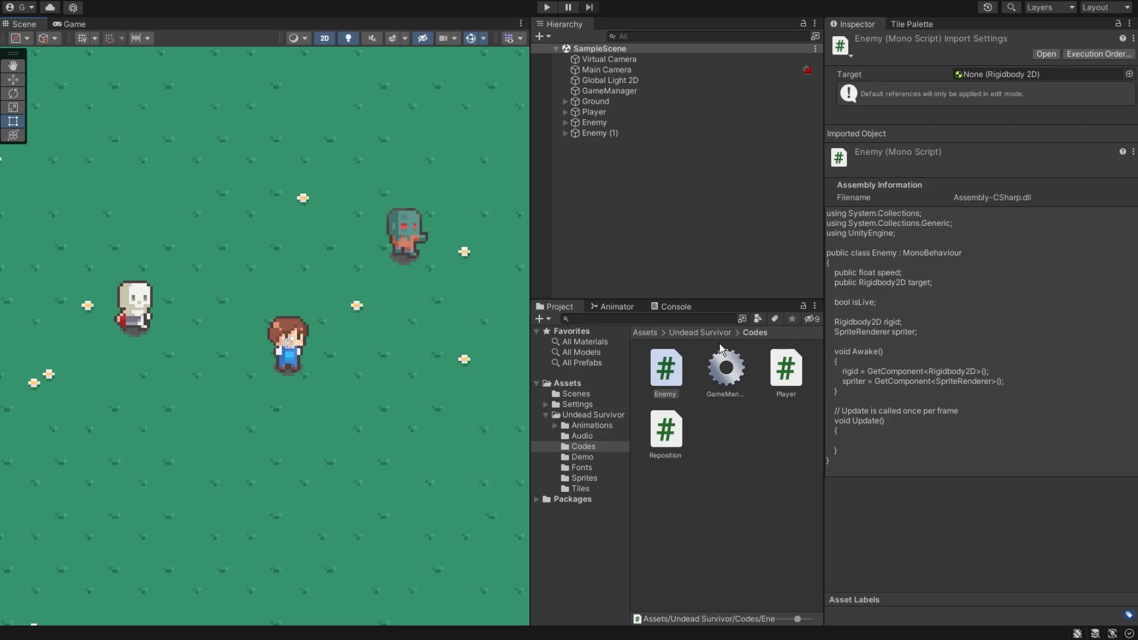
Add rigid.velocity = Vector2.zero; as line 26 of FixedUpdate.
key(alt+Tab)
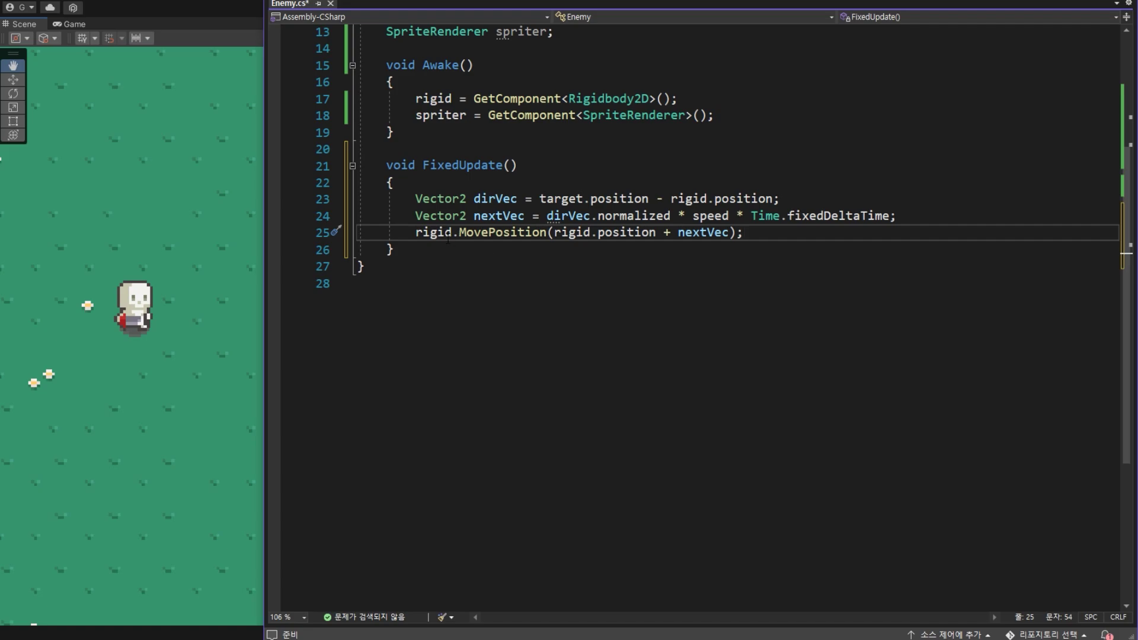
double_click(446, 237)
key(ctrl+c)
key(End)
key(Return)
key(ctrl+v)
text(.)
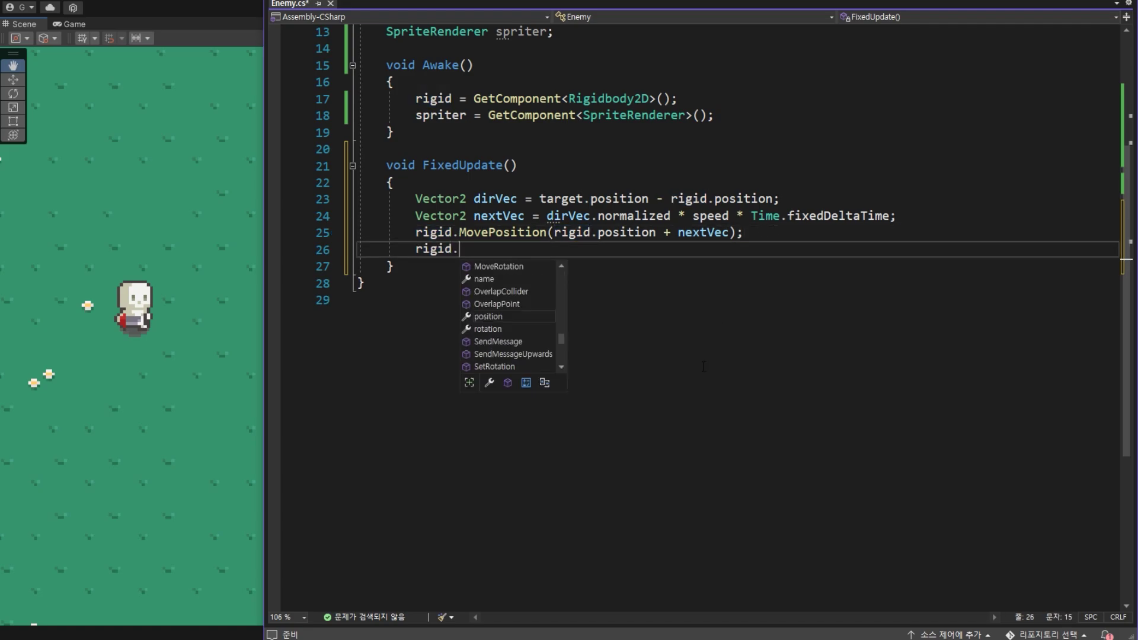
text(ve)
key(Tab)
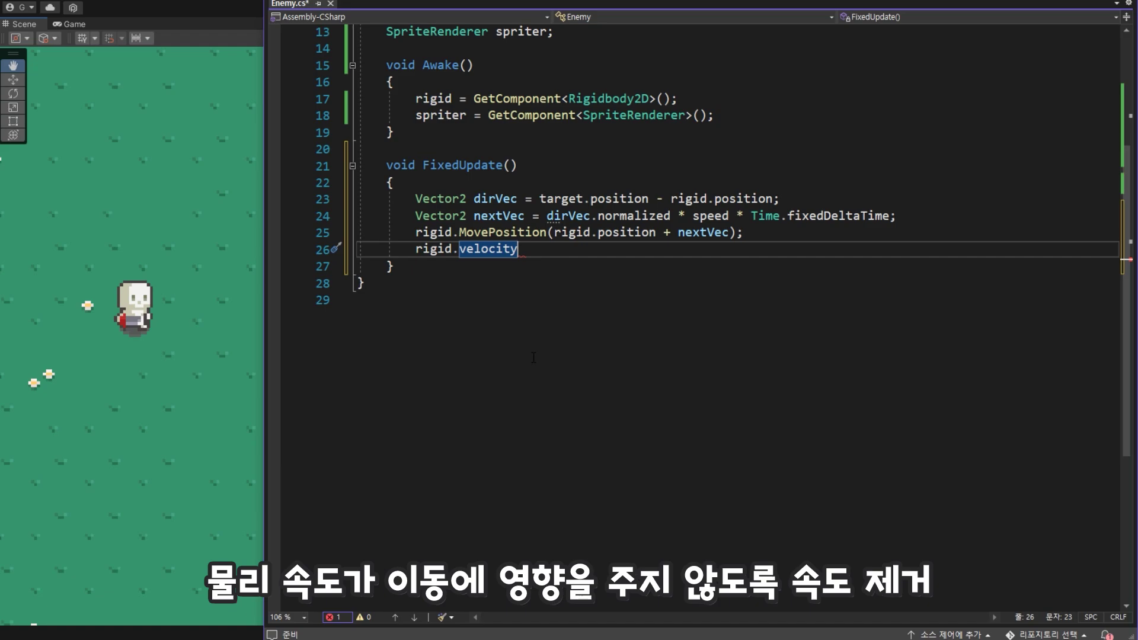
text( = )
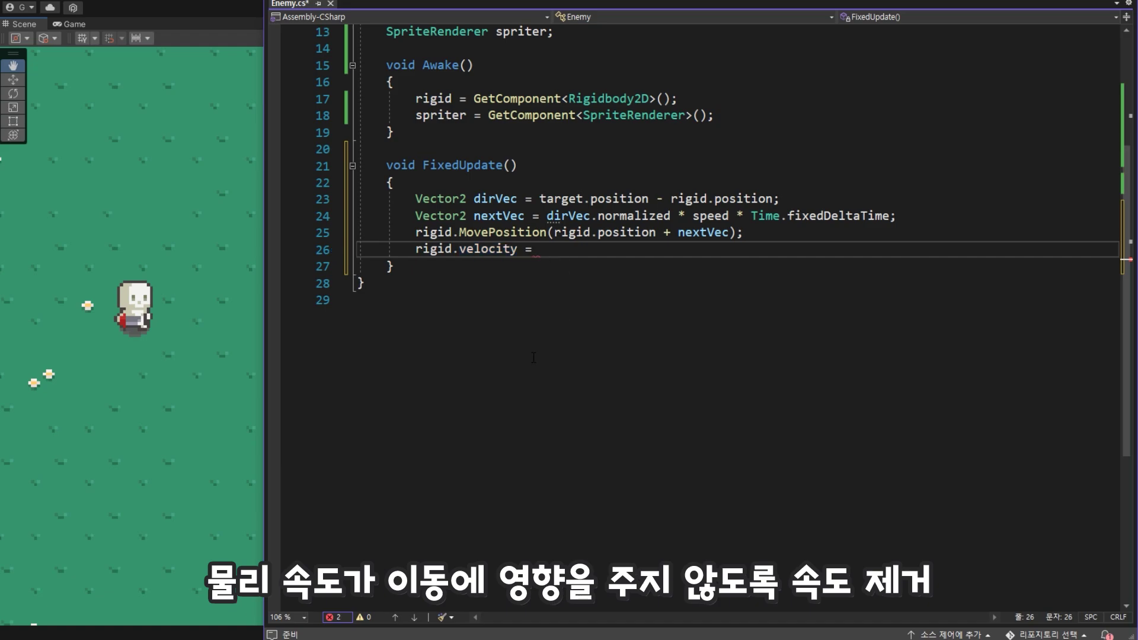
text(Vec)
key(Tab)
text(.)
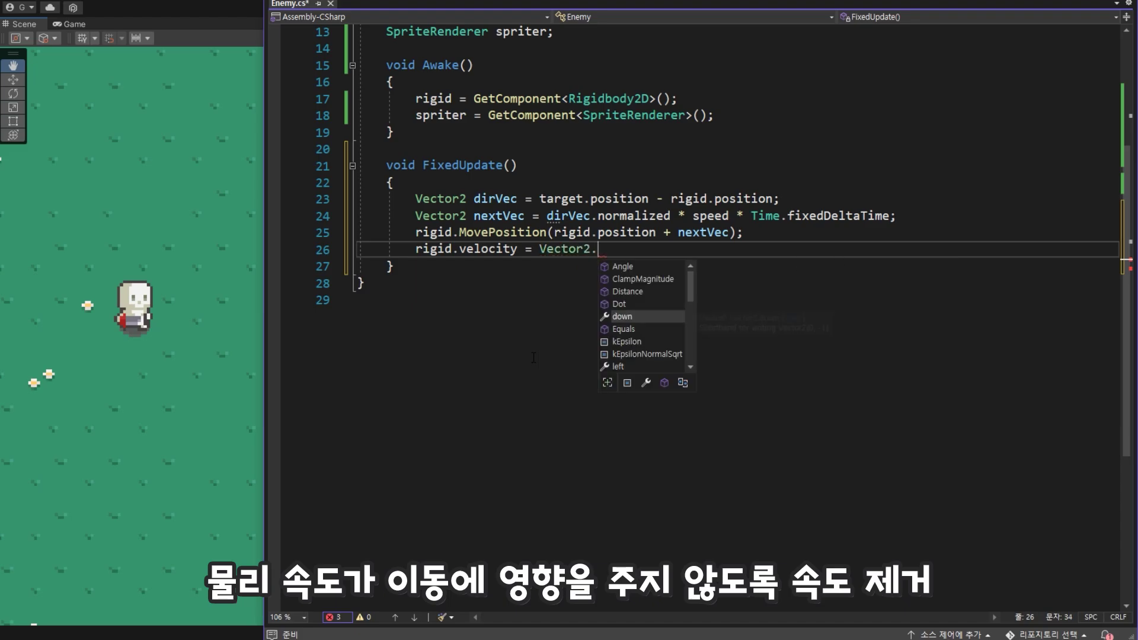
text(ze)
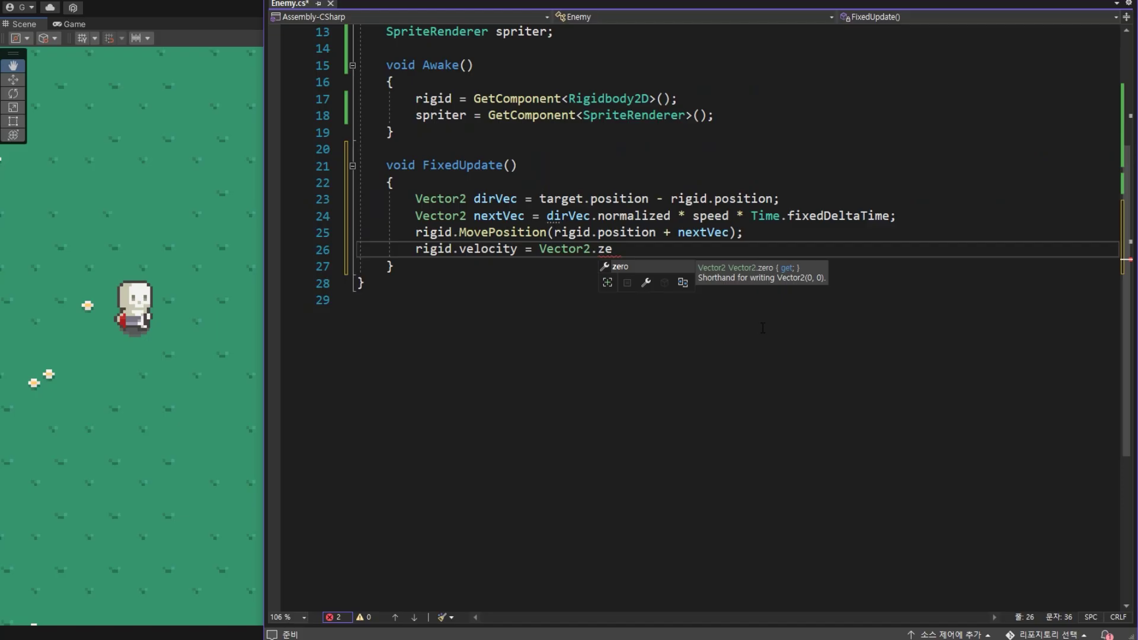
key(Tab)
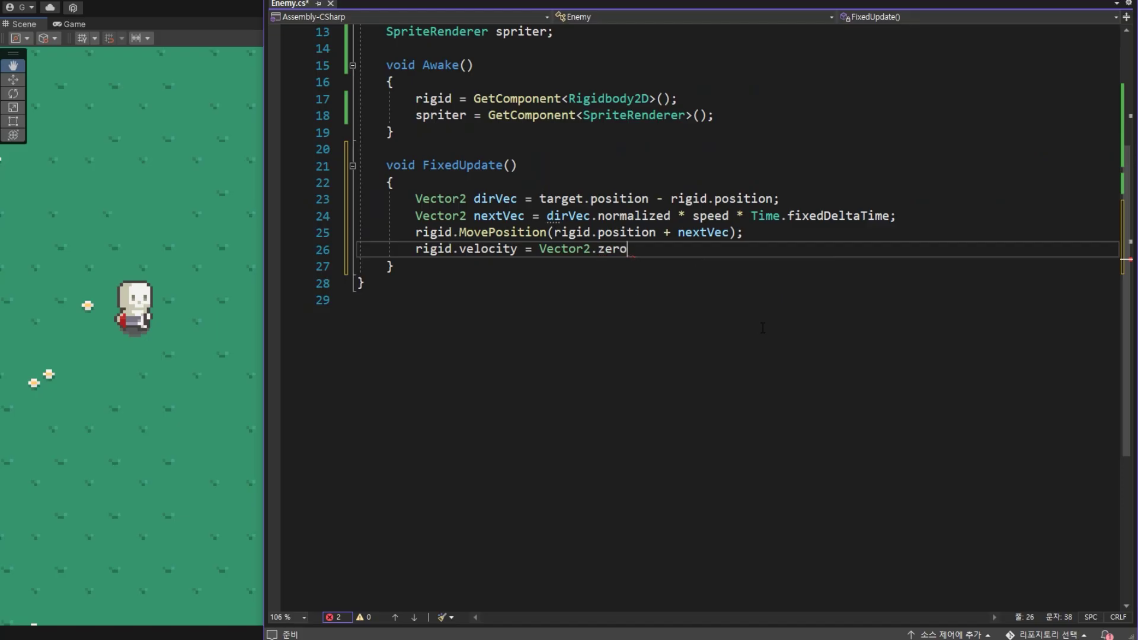
text(;)
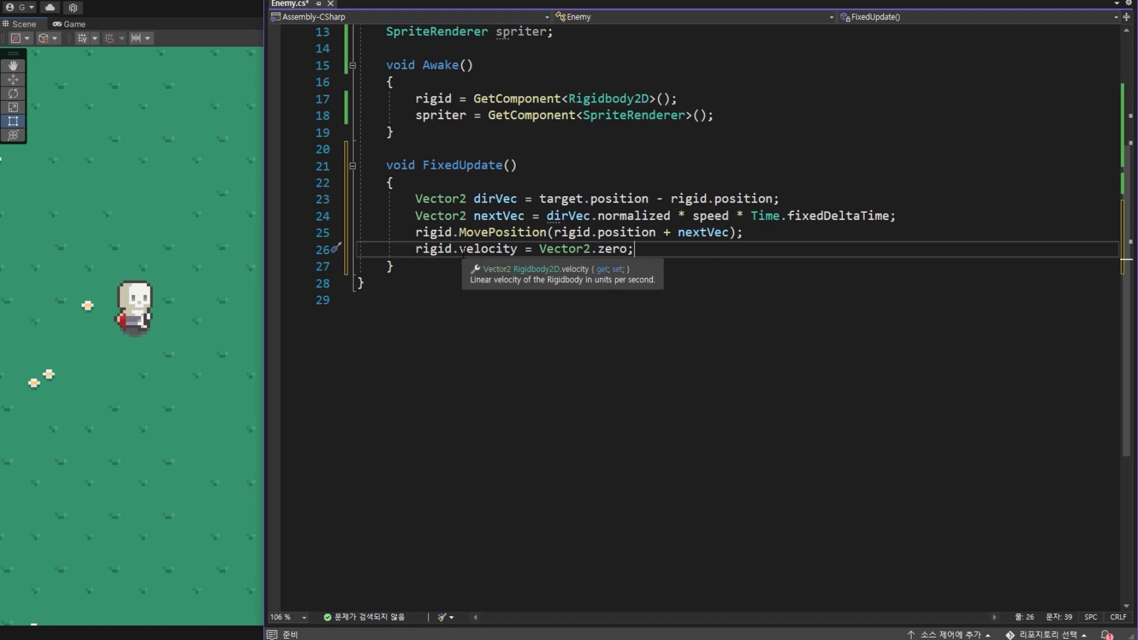
Check the new velocity line and save Enemy.cs.
double_click(475, 251)
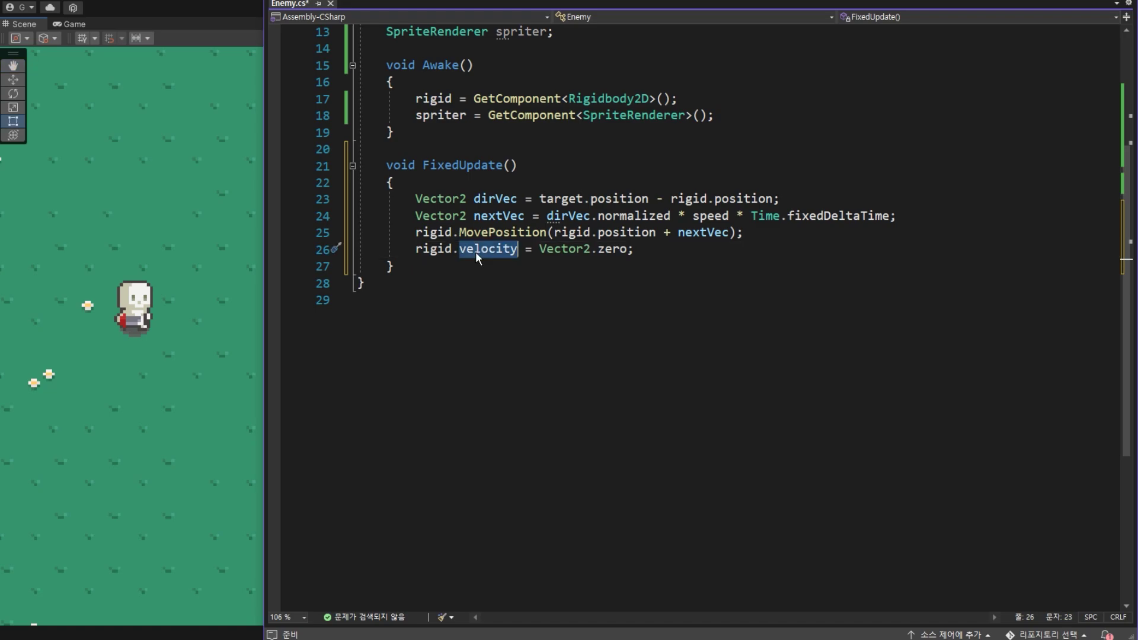
click(659, 254)
key(ctrl+s)
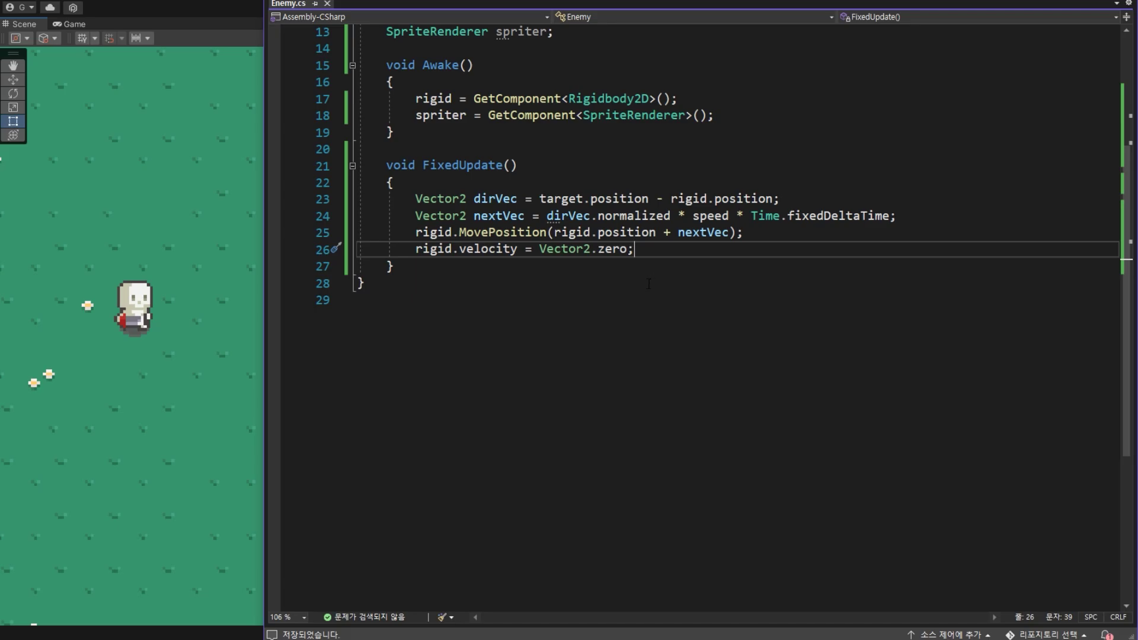
scroll(650, 295, up, 3)
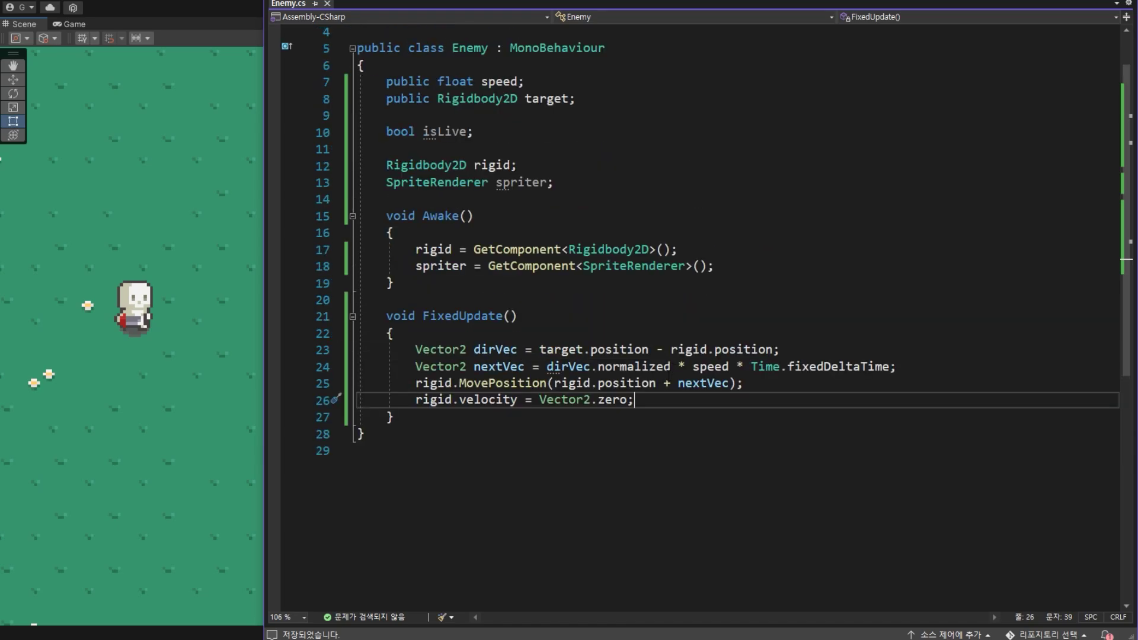
Attach the Enemy script to both Enemy and Enemy (1) at once.
click(207, 20)
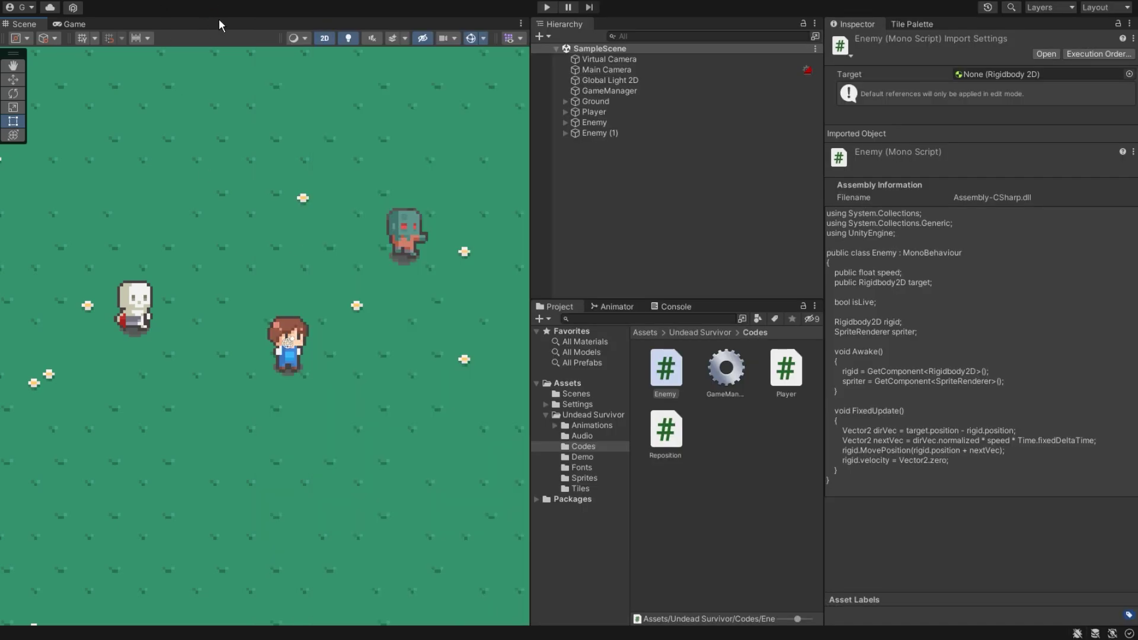
click(609, 124)
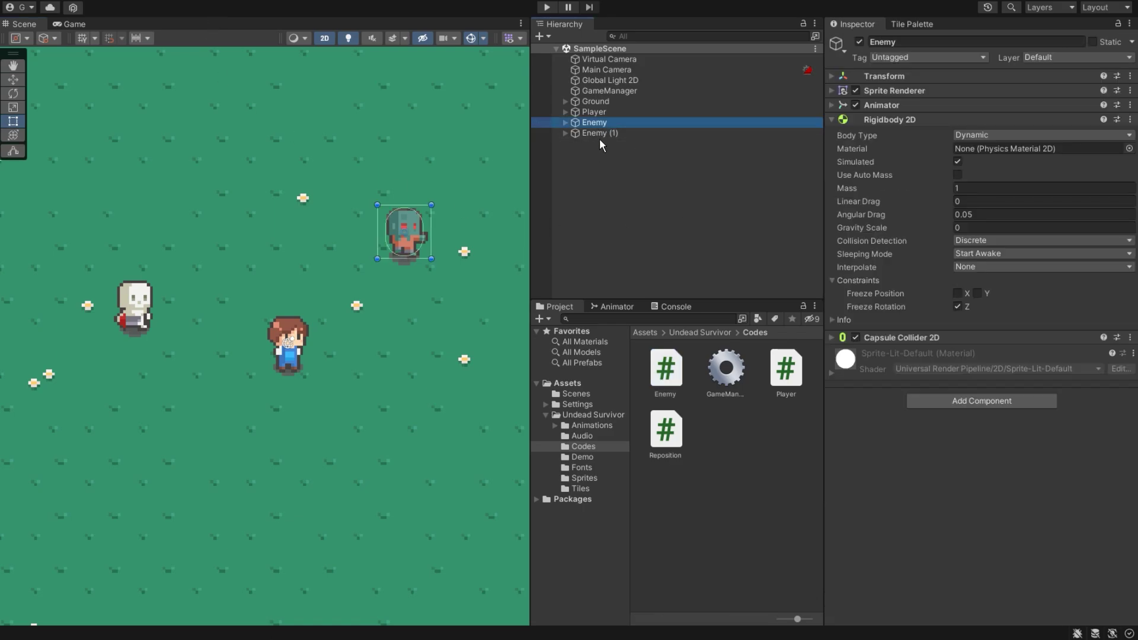
ctrl+click(599, 134)
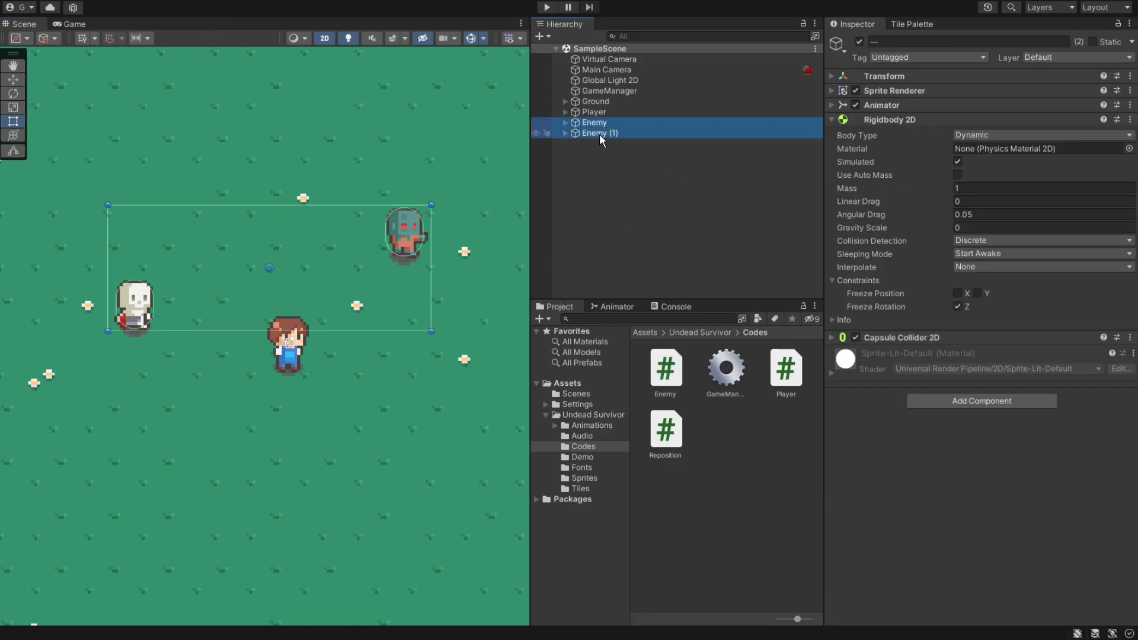
click(663, 371)
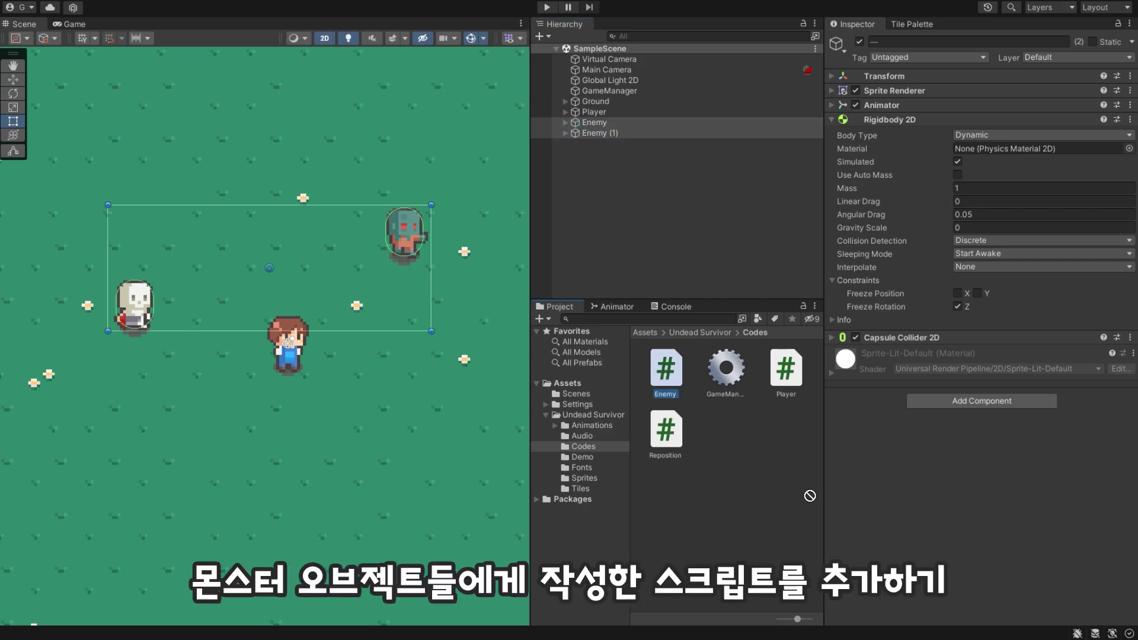
mouse_move(663, 371)
mouse_down()
mouse_move(882, 442)
mouse_move(883, 461)
mouse_up()
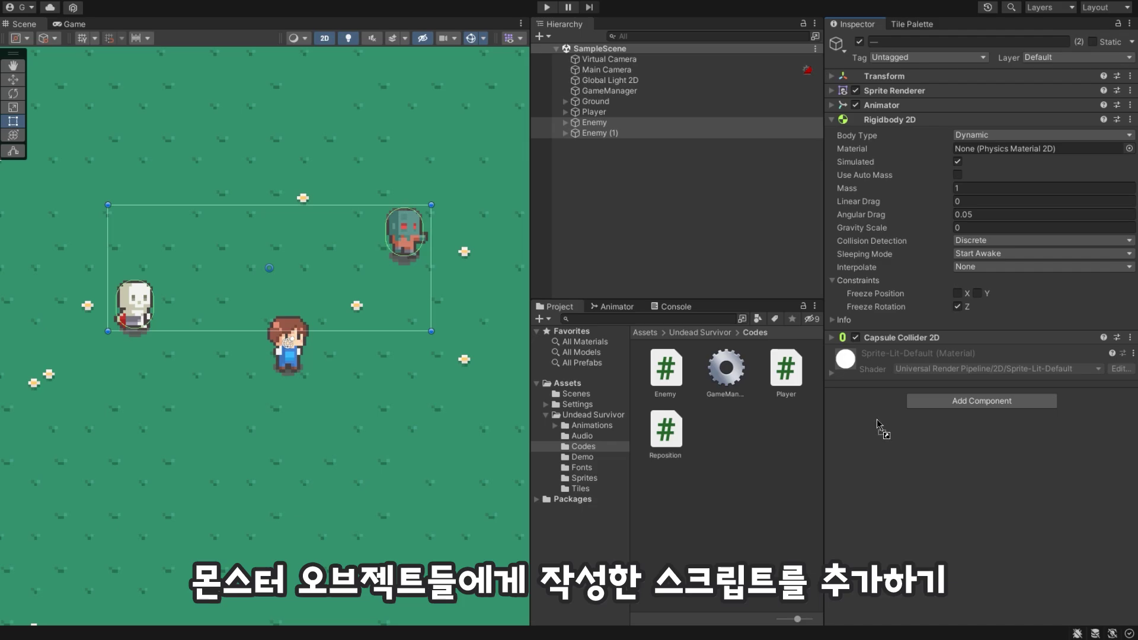
drag(877, 418, 876, 418)
Set the enemies' Target to the Player and their Speed to 2.5.
click(835, 121)
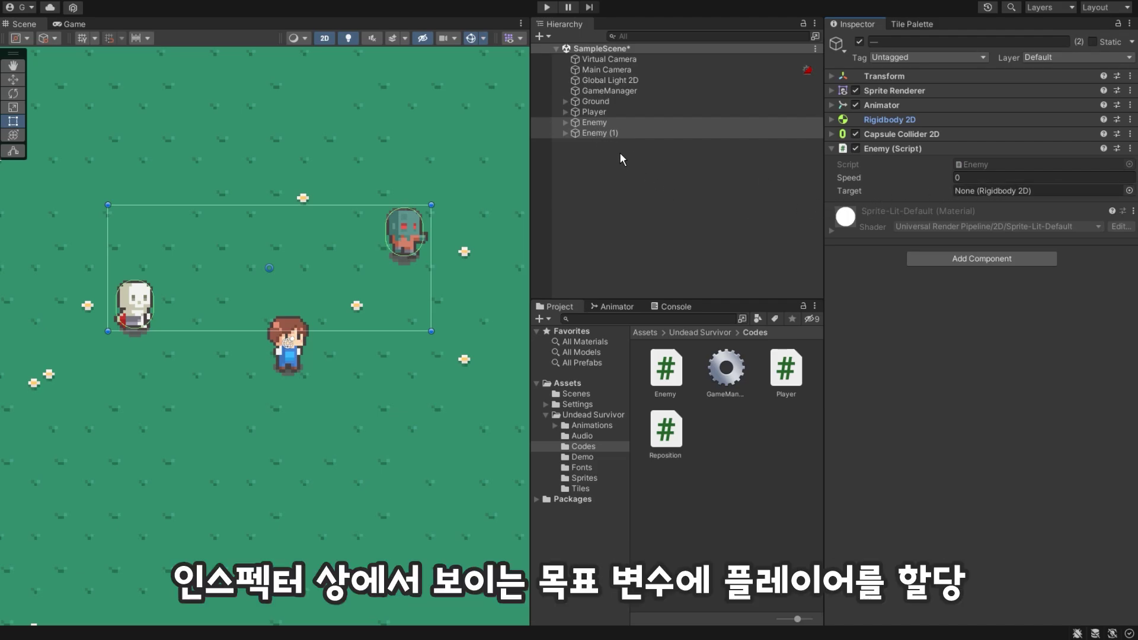
mouse_move(597, 110)
mouse_down()
mouse_move(623, 127)
mouse_move(992, 190)
mouse_up()
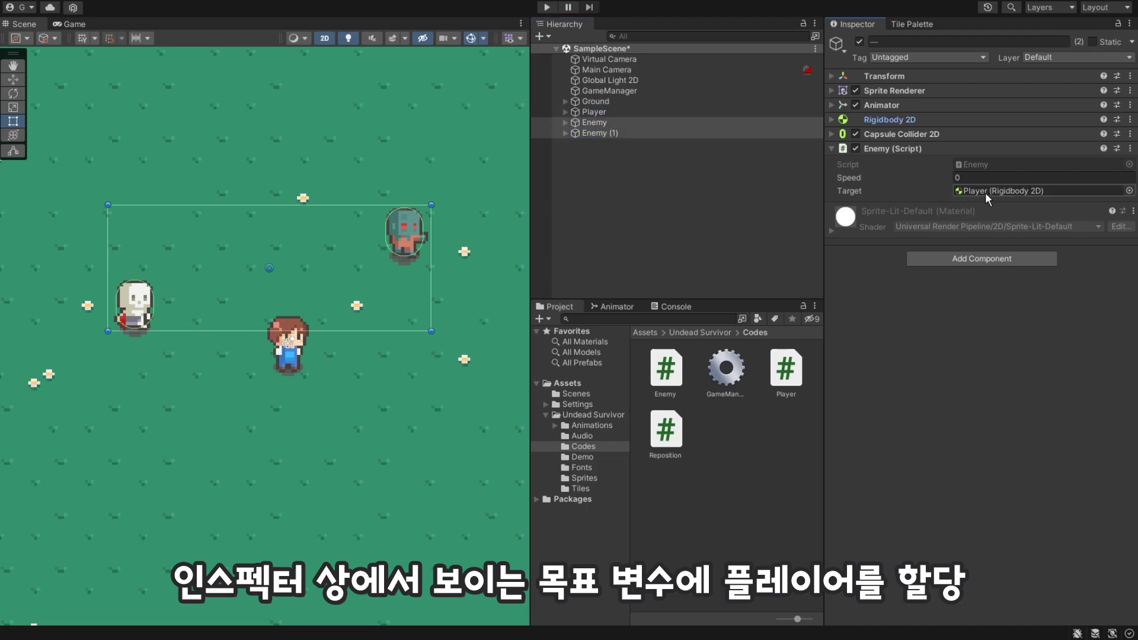
click(1007, 177)
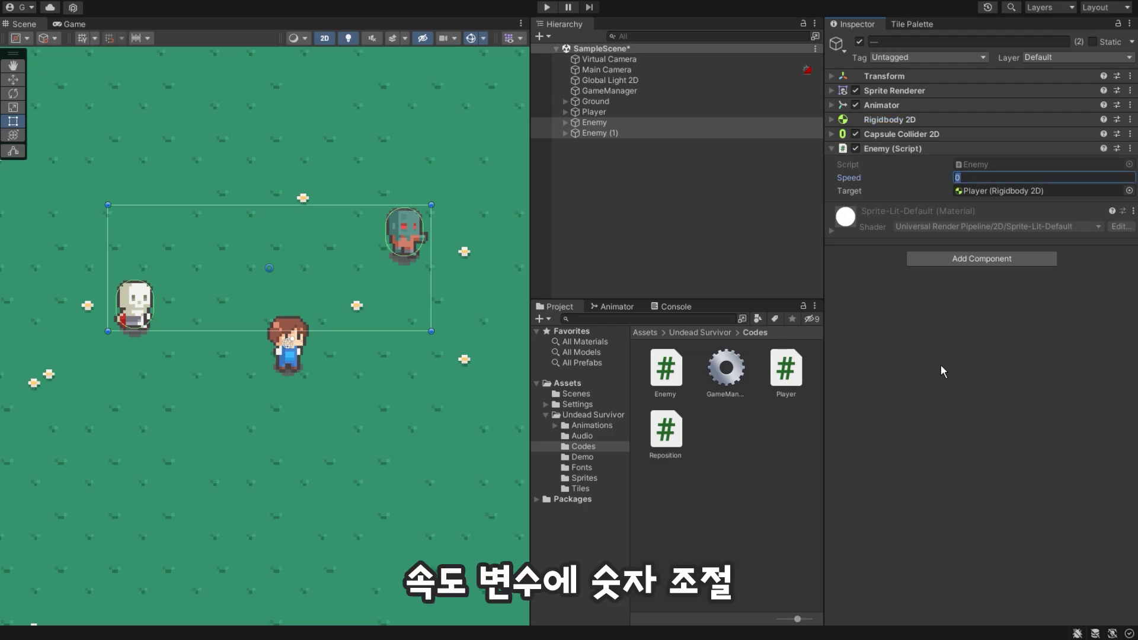
text(2.5)
Check the Player, Enemy and Enemy (1) settings in the Inspector, then deselect.
click(598, 112)
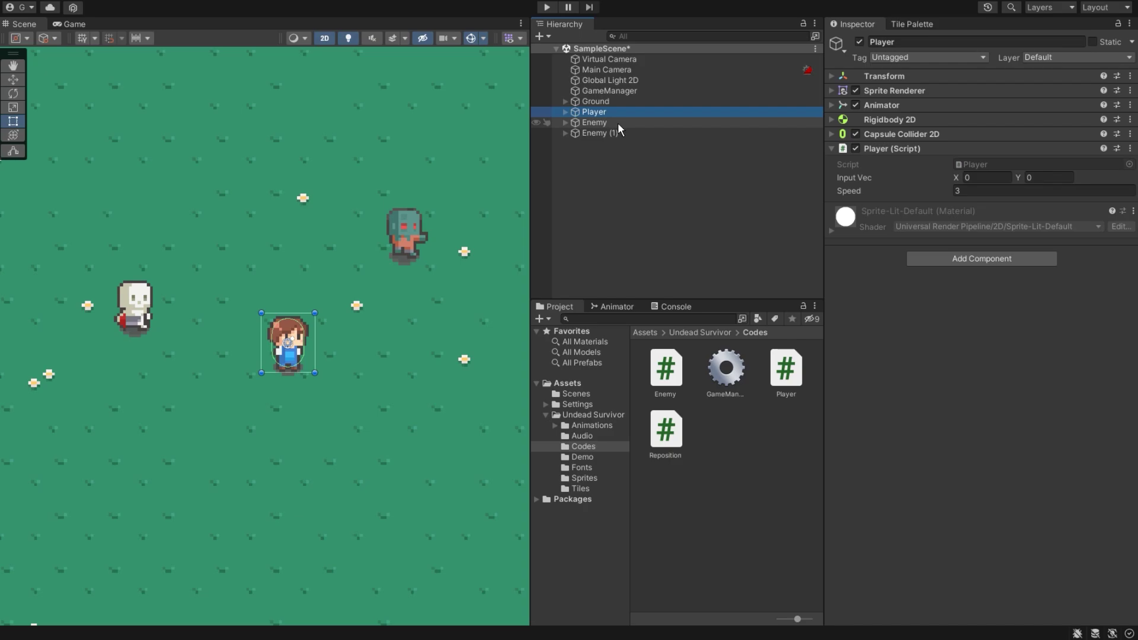
click(617, 122)
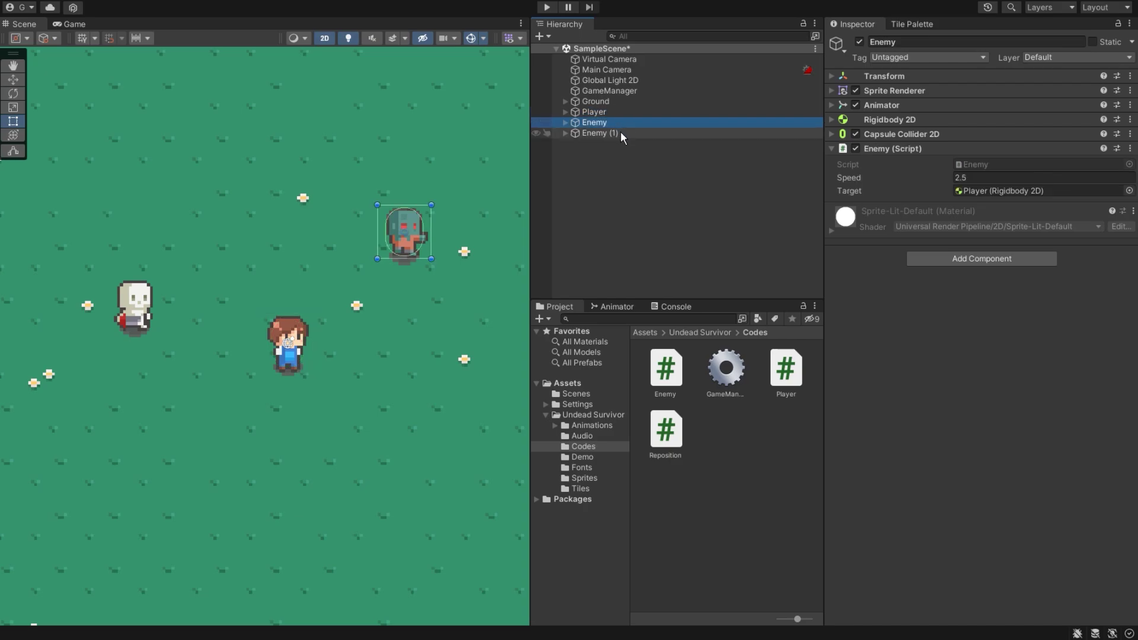
click(621, 131)
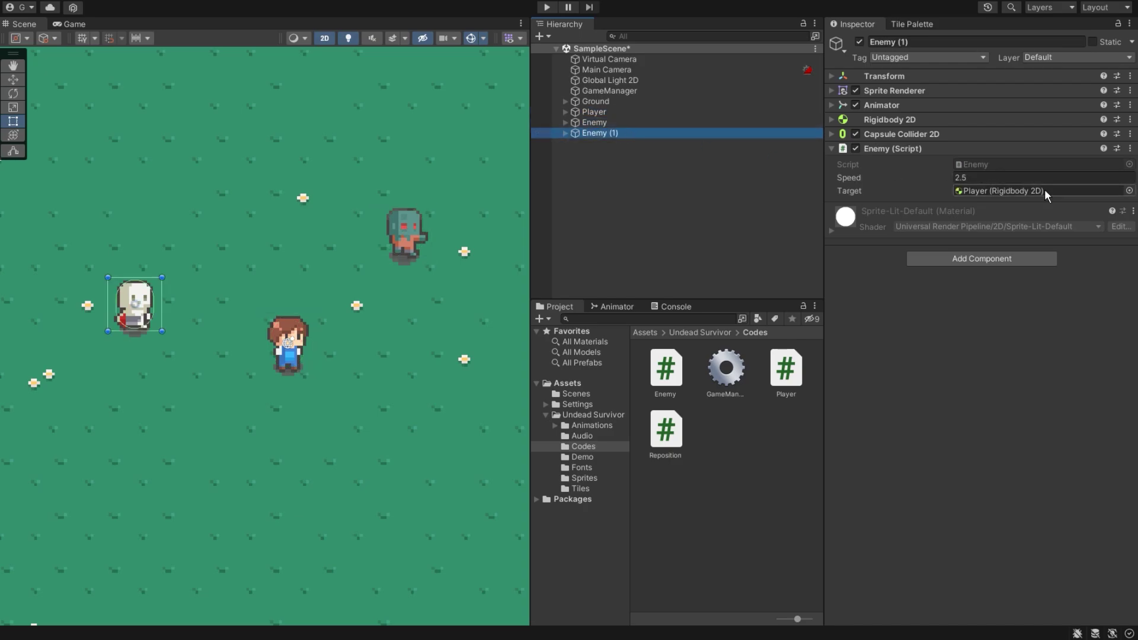
click(577, 174)
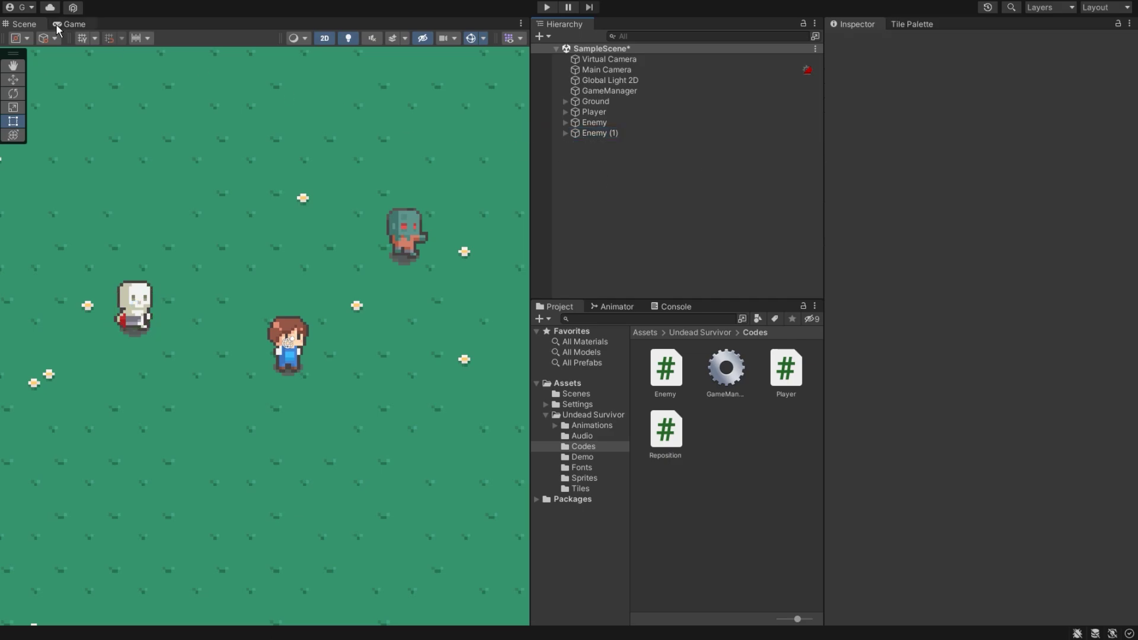
Save the scene and the project, then enter Play mode.
click(5, 3)
click(41, 56)
click(4, 3)
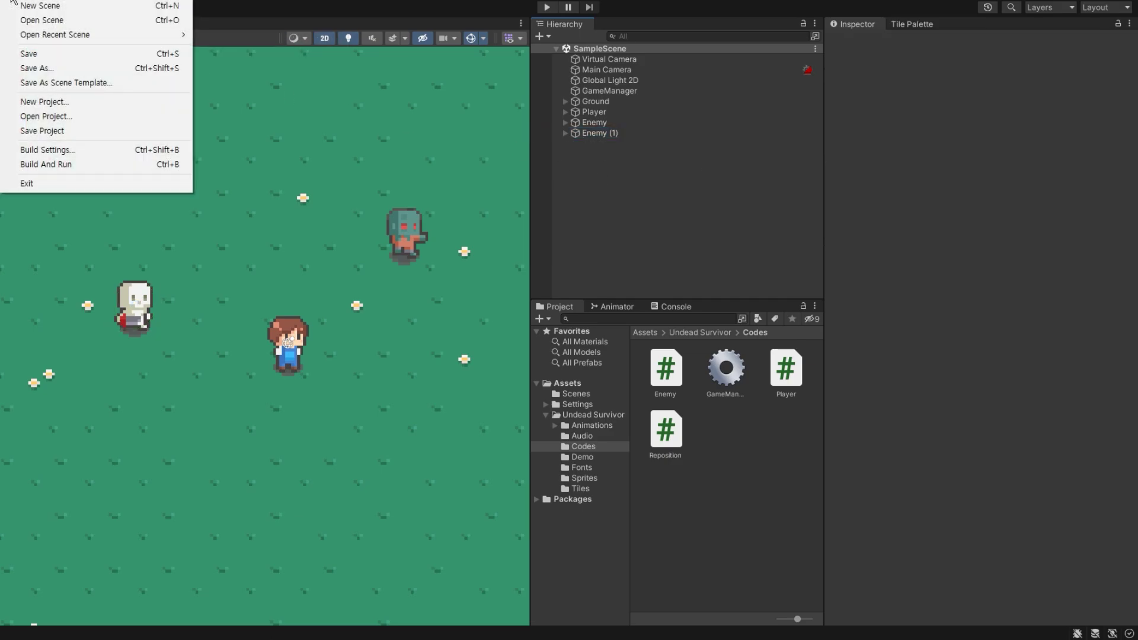
click(63, 129)
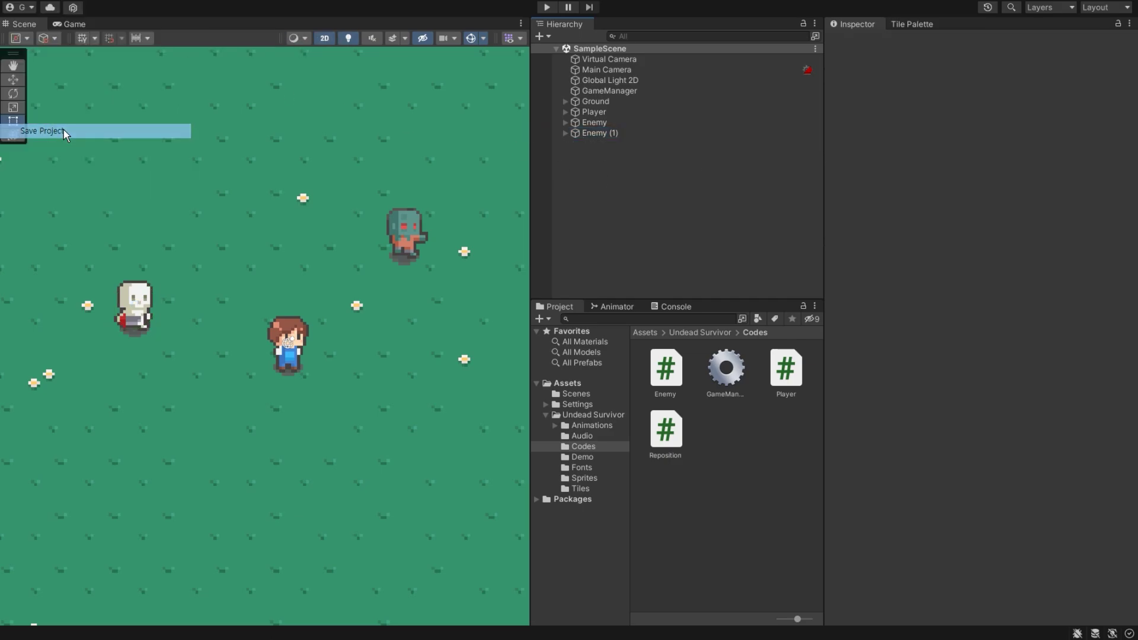
click(547, 8)
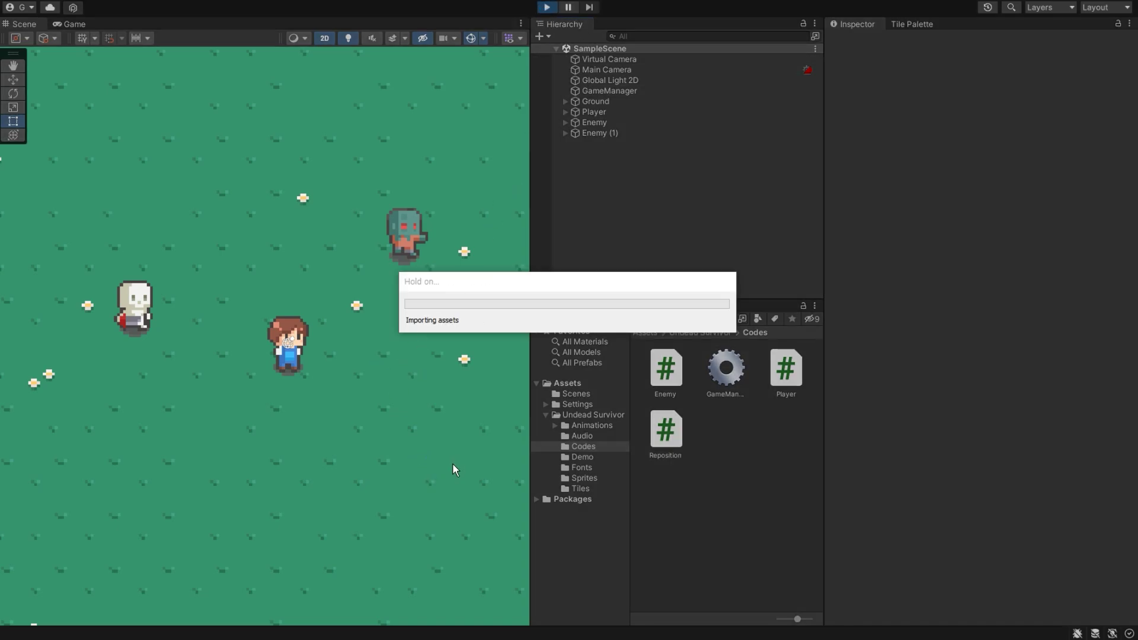
Walk the player in every direction with the arrow keys as both enemies chase, then stop the game.
key(Right)
key(Down)
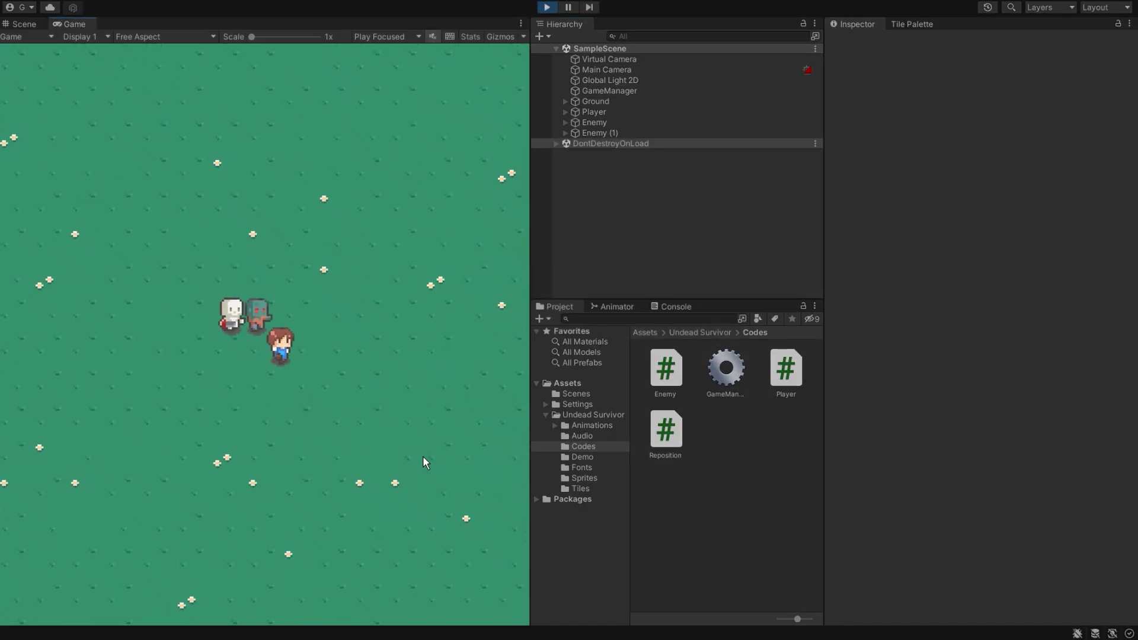
key(Up)
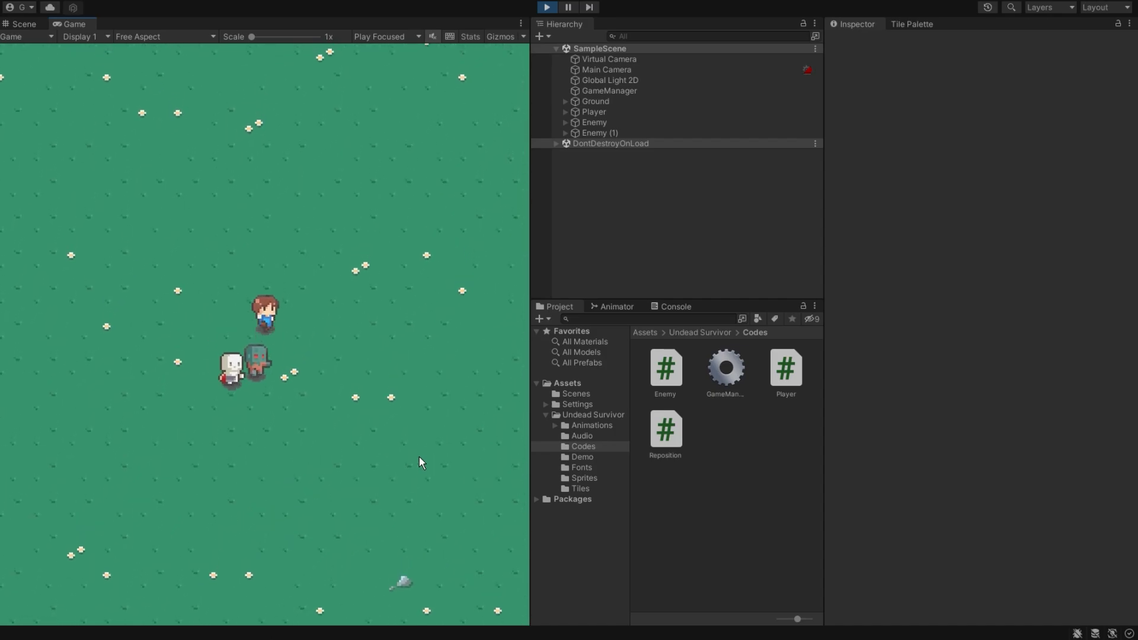
key(Down)
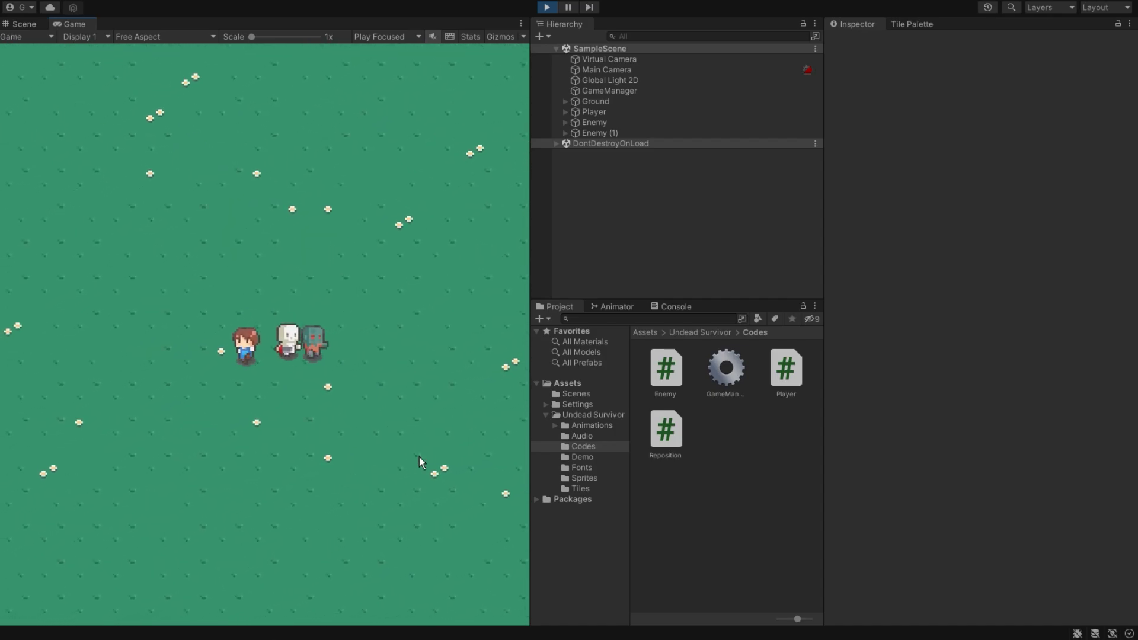
key(Right)
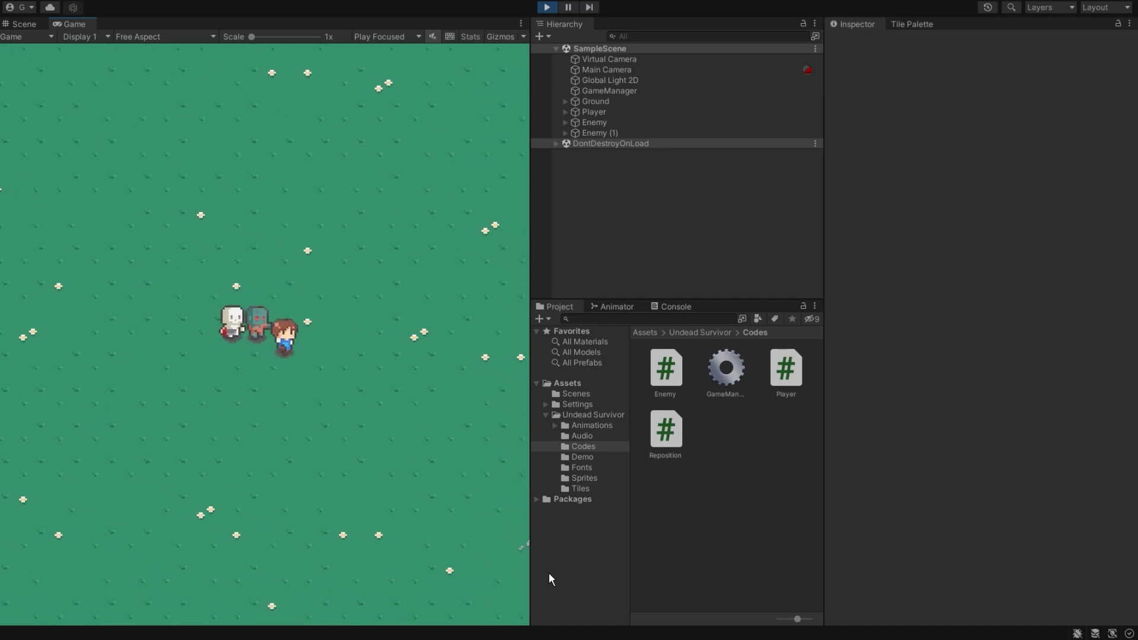
key(Up)
key(Left)
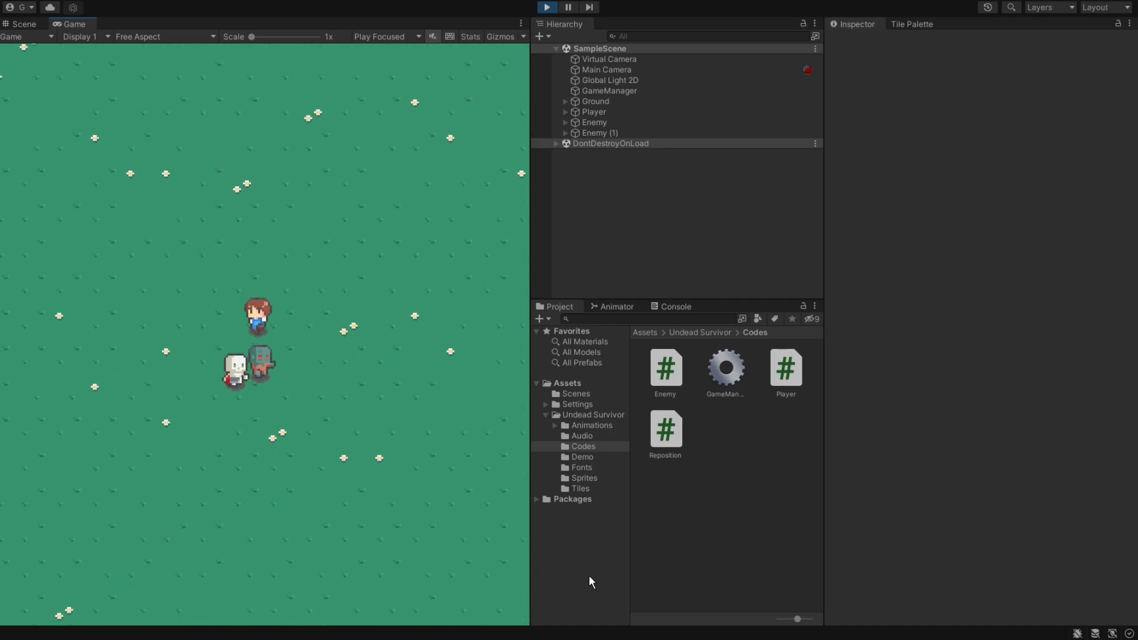
key(Down)
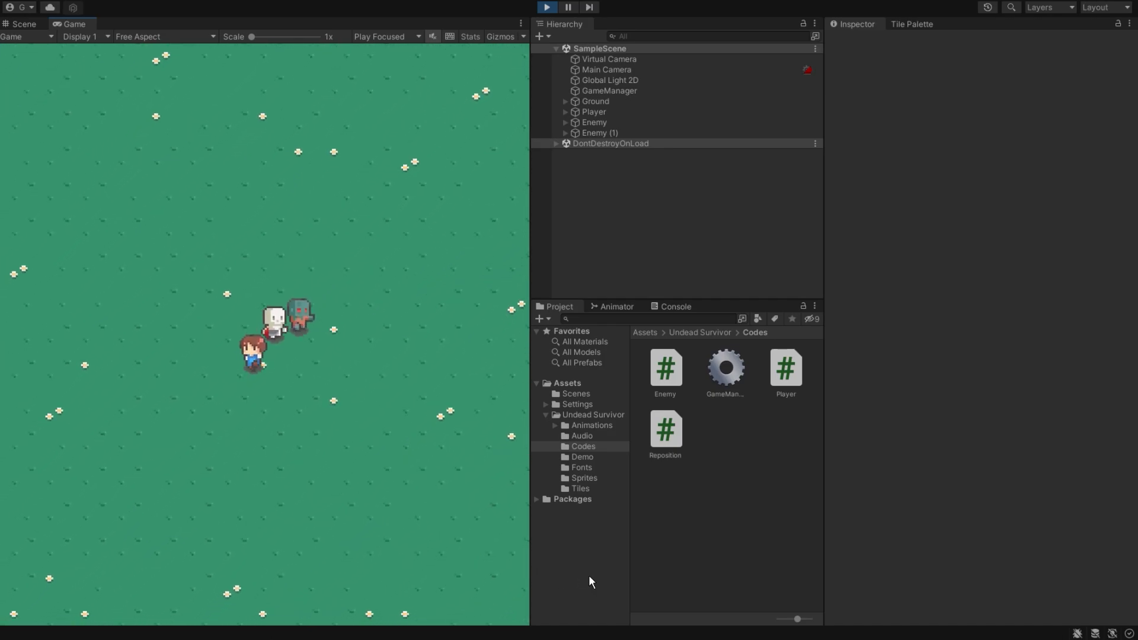
key(Right)
key(Up)
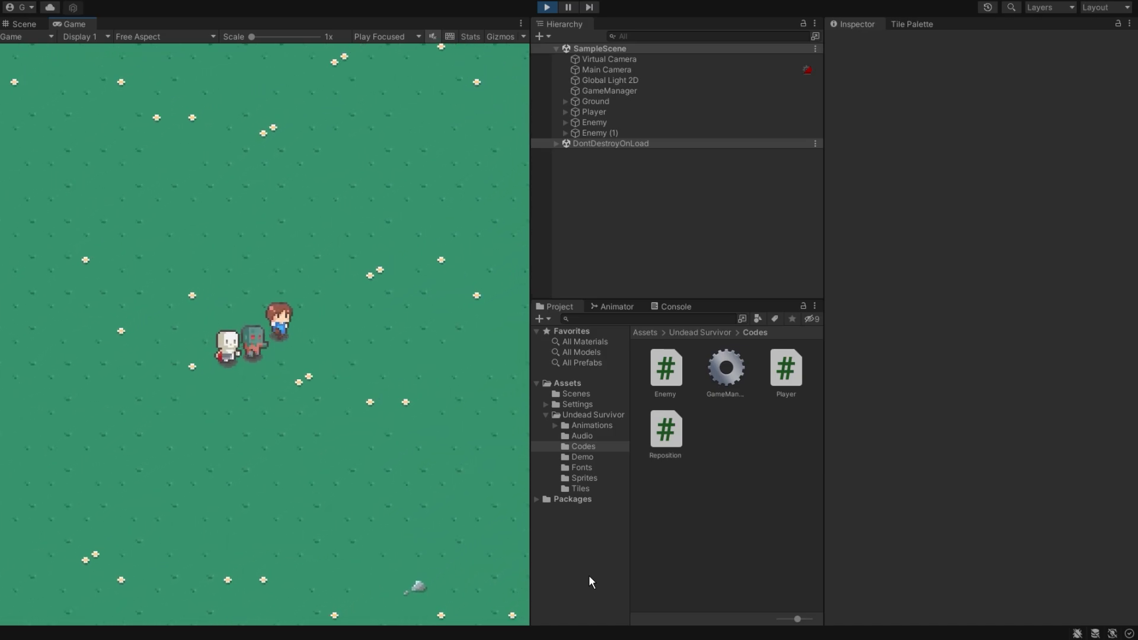
key(Left)
key(Down)
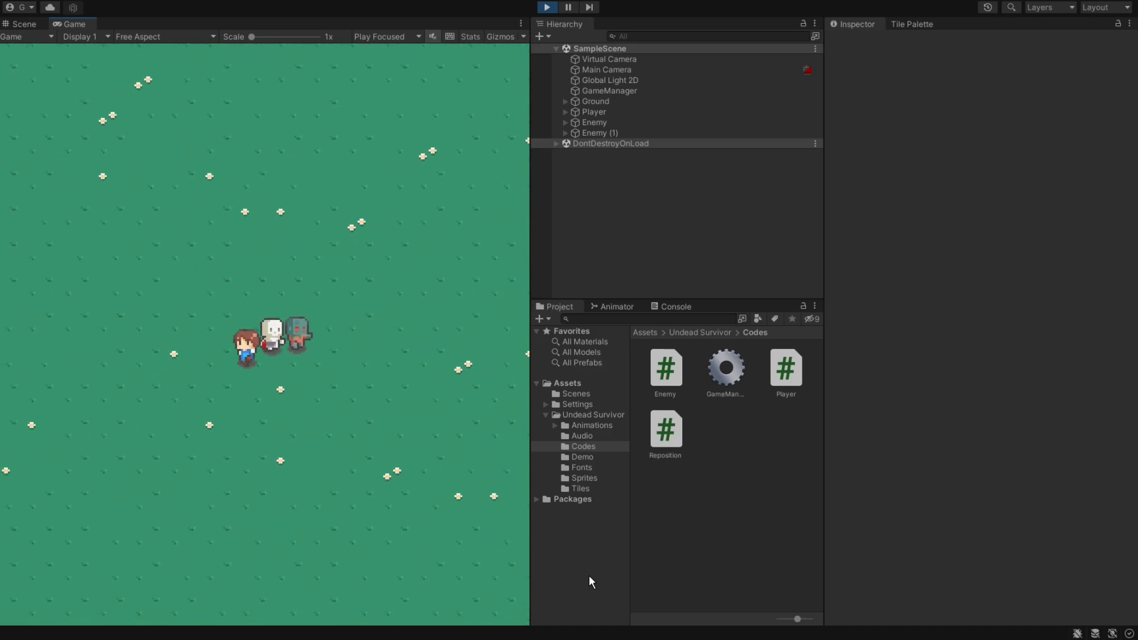
key(Right)
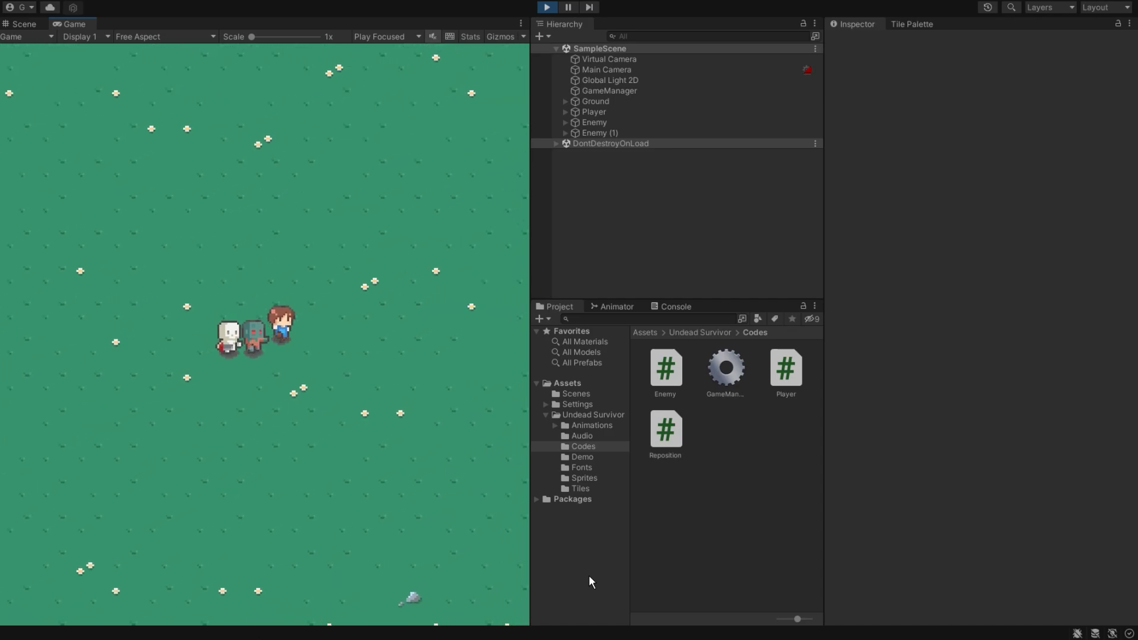
key(Up)
key(Left)
key(Down)
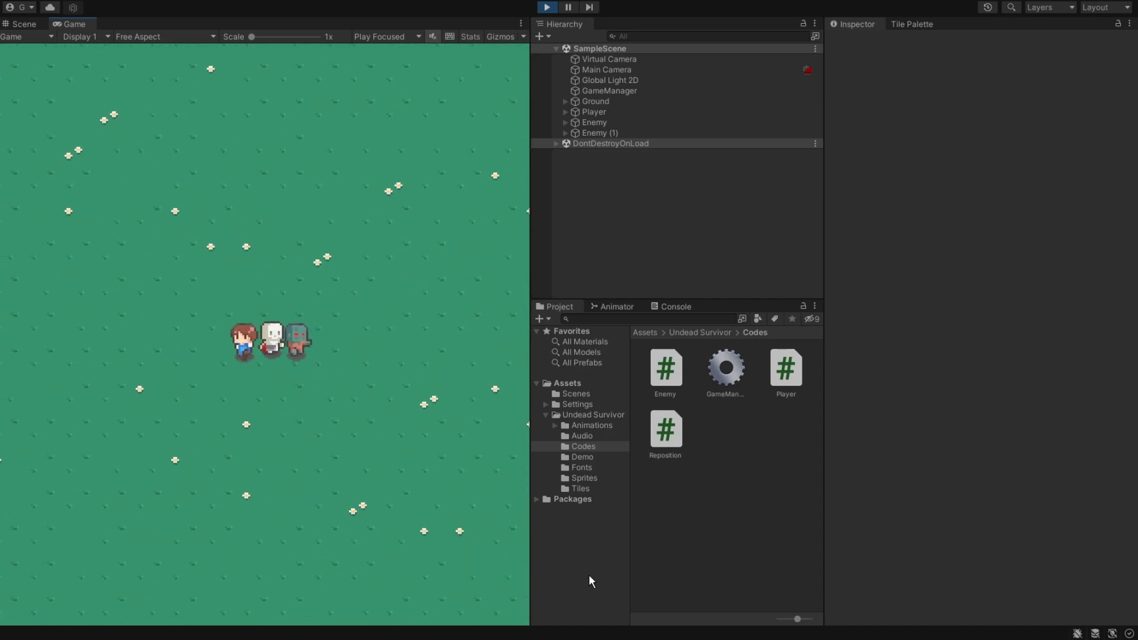
key(Right)
key(Up)
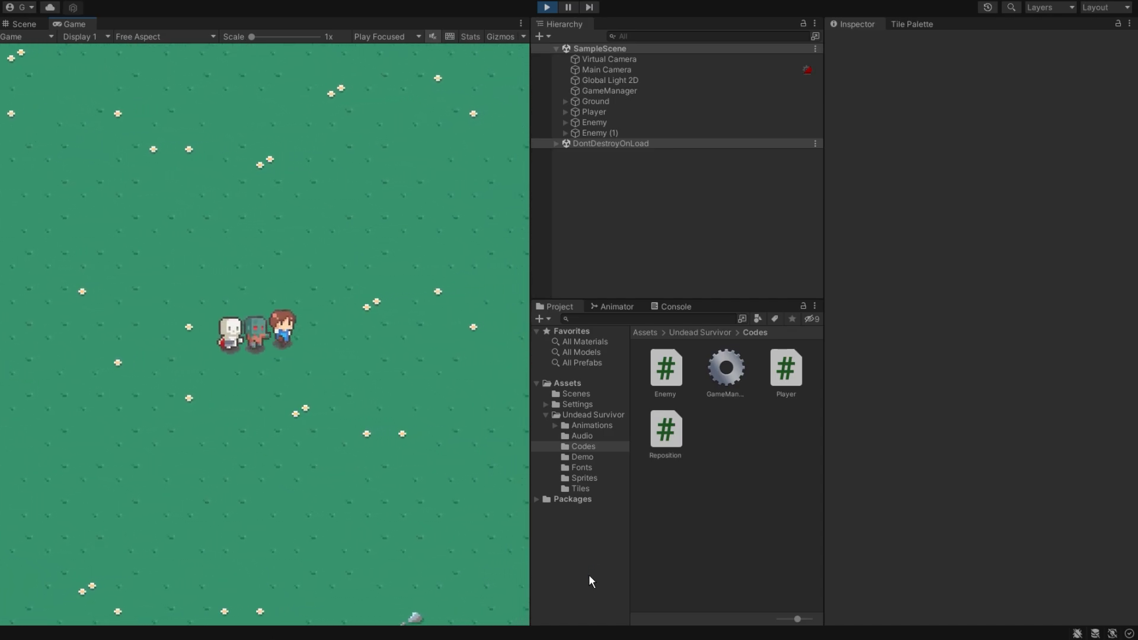
key(Left)
key(Down)
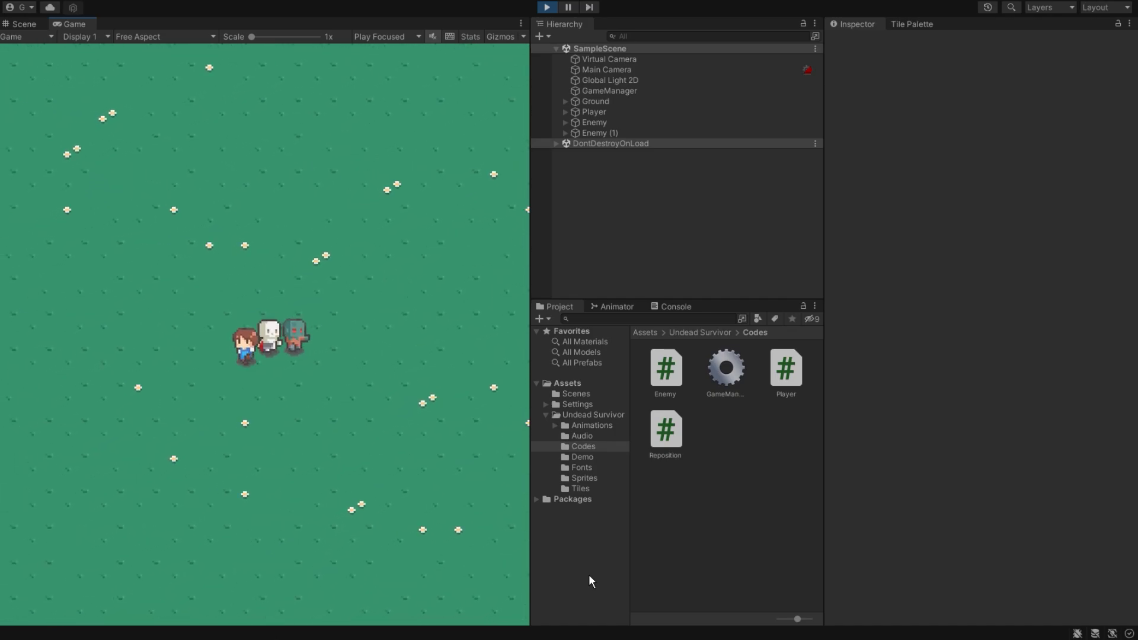
key(Right)
key(Up)
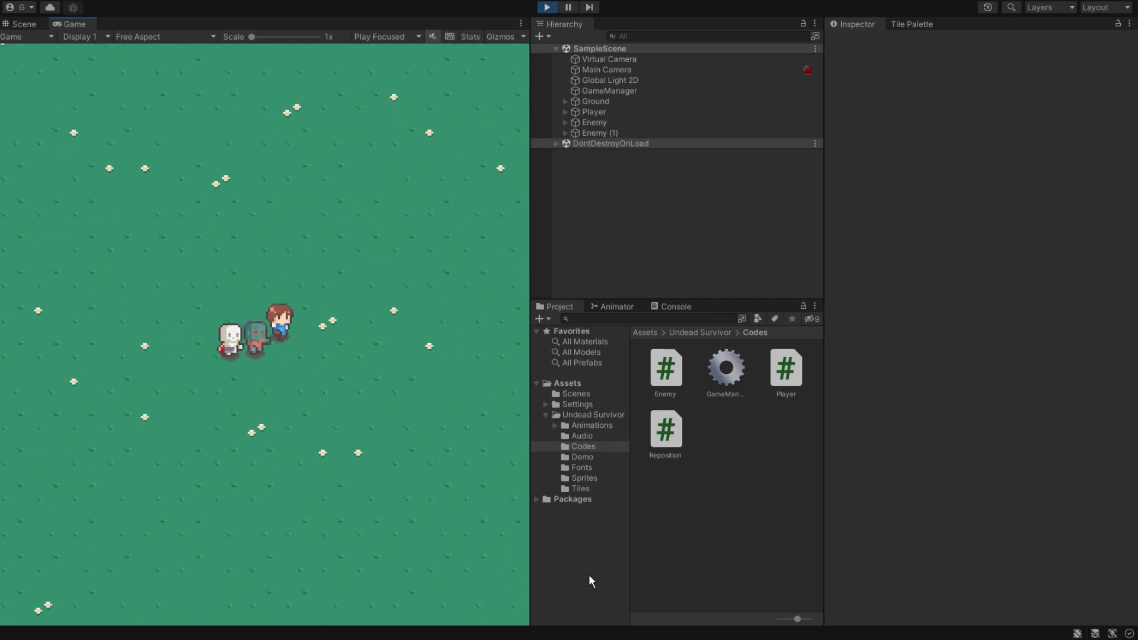
key(Left)
key(Down)
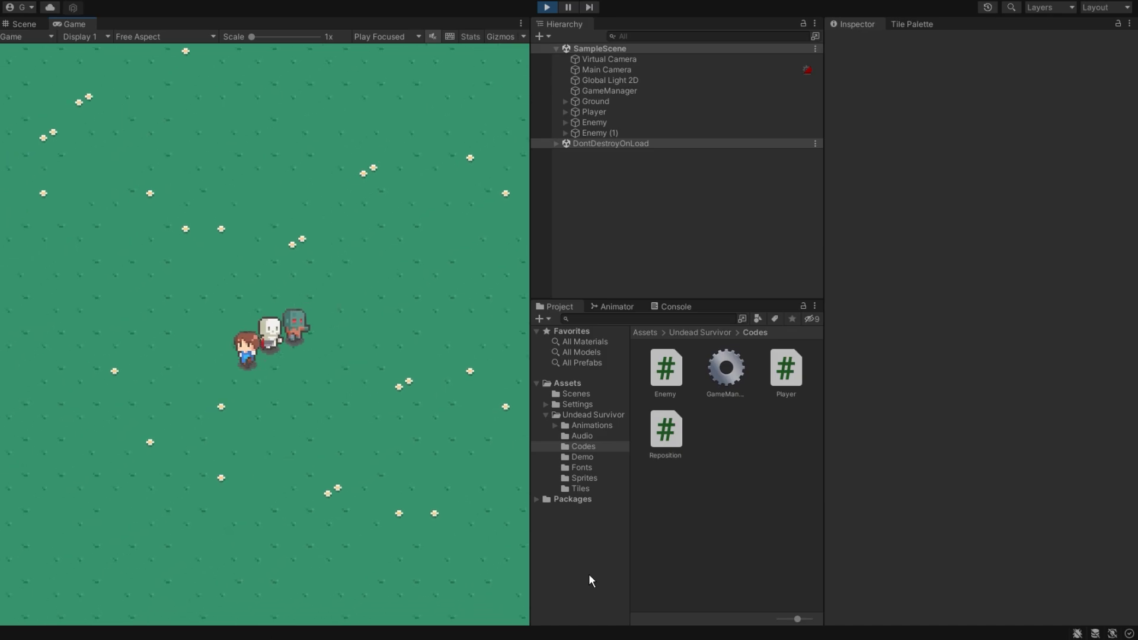
click(551, 7)
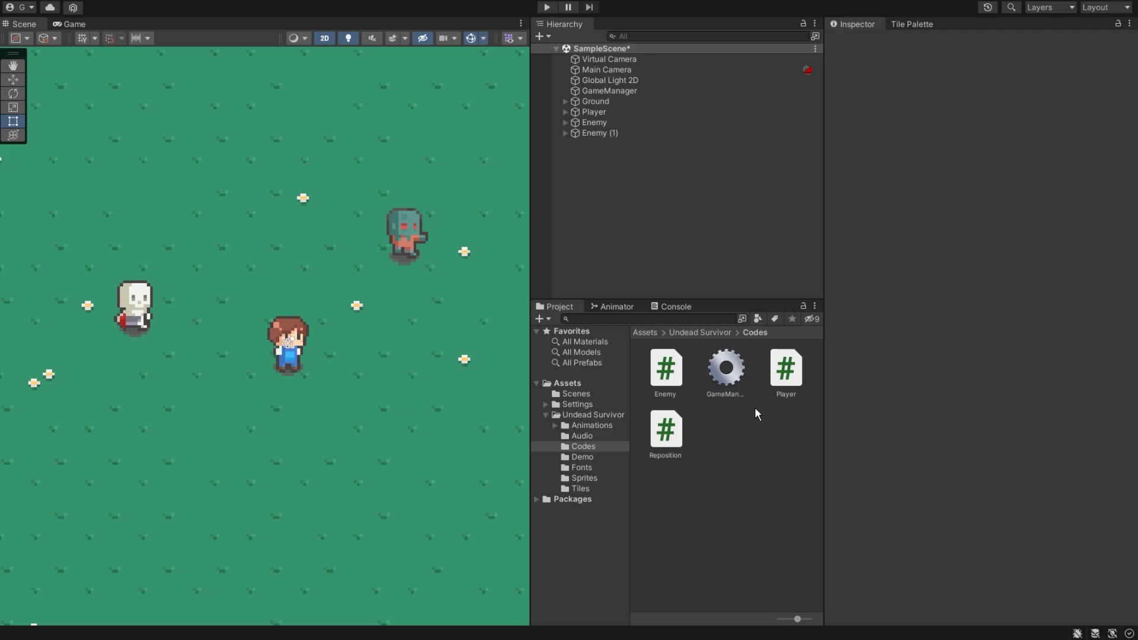
Open the Enemy script and add an empty LateUpdate method after FixedUpdate.
double_click(659, 378)
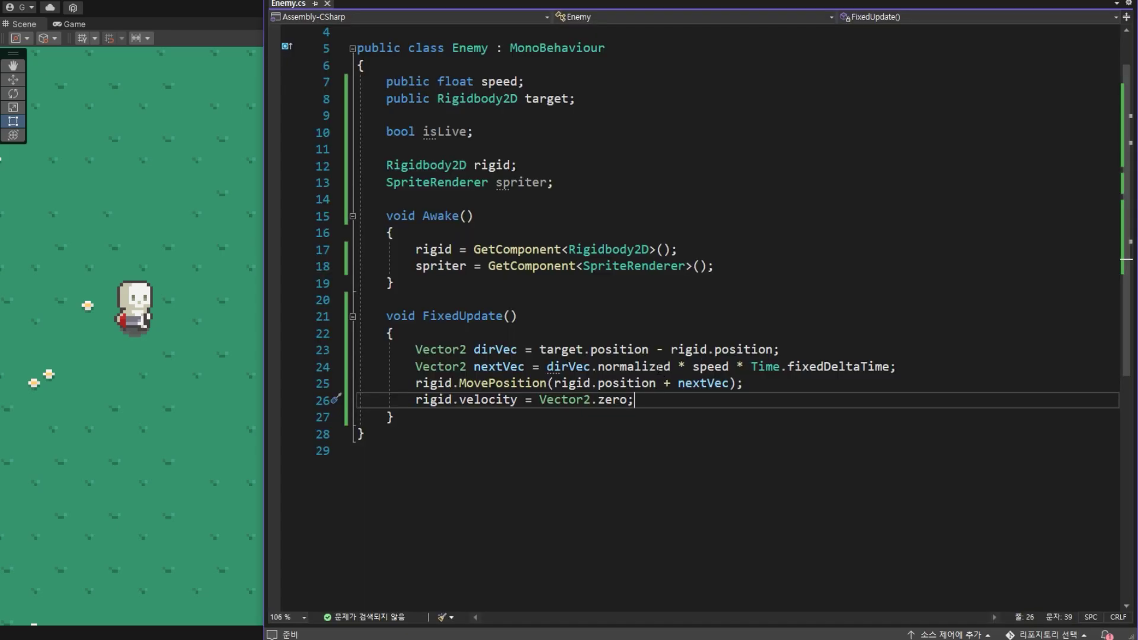
click(401, 417)
key(Return)
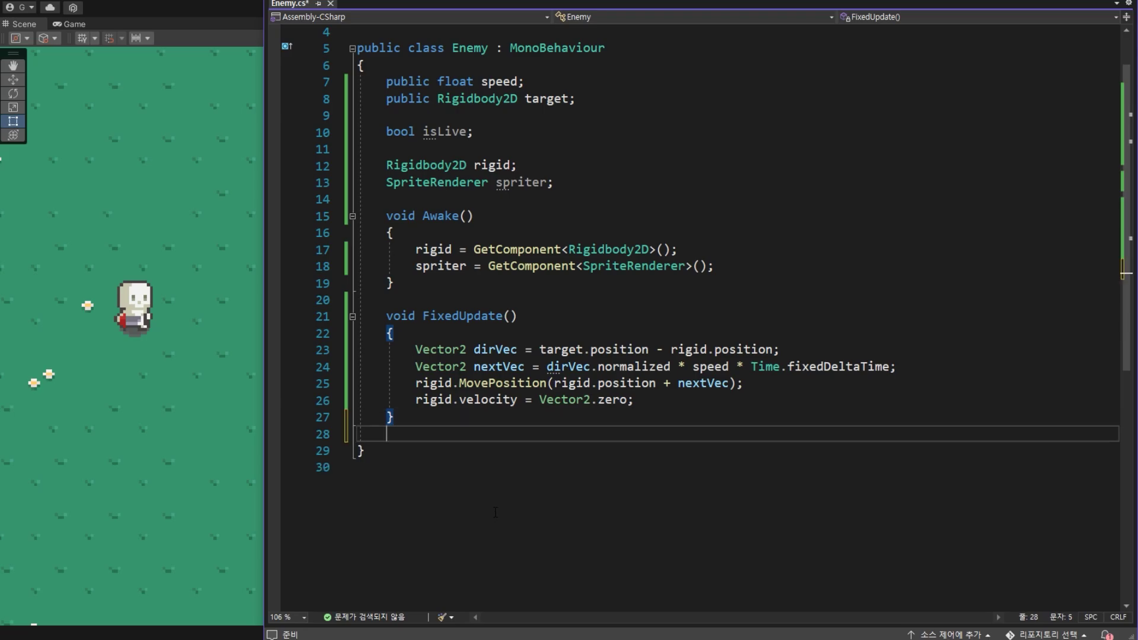
key(Return)
scroll(495, 509, down, 1)
scroll(503, 504, down, 1)
scroll(506, 502, down, 2)
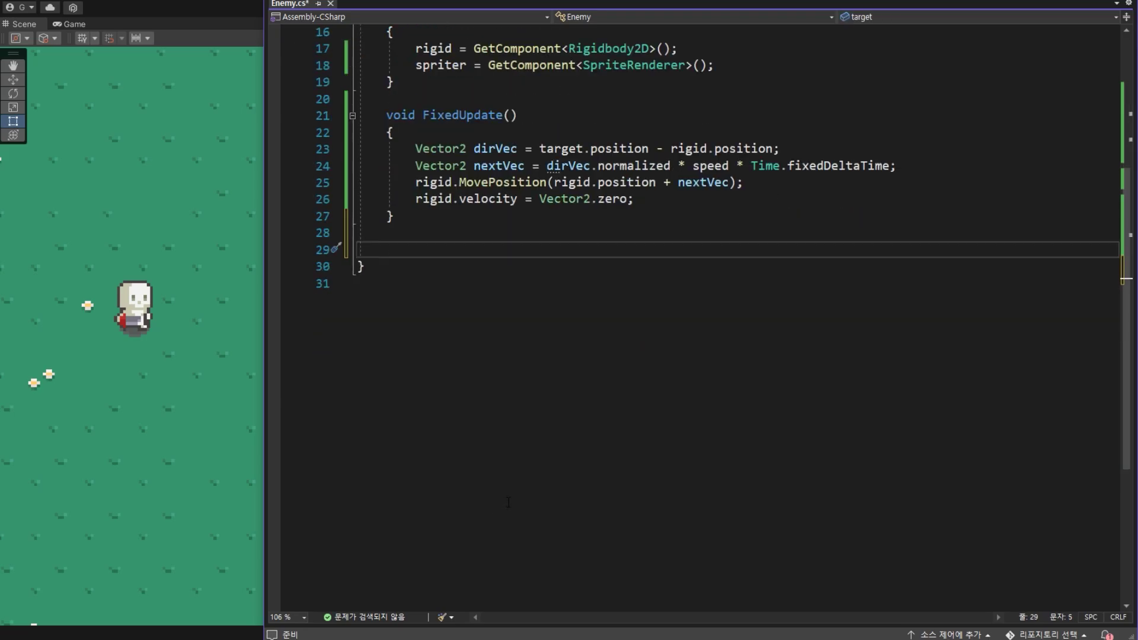
text(Late)
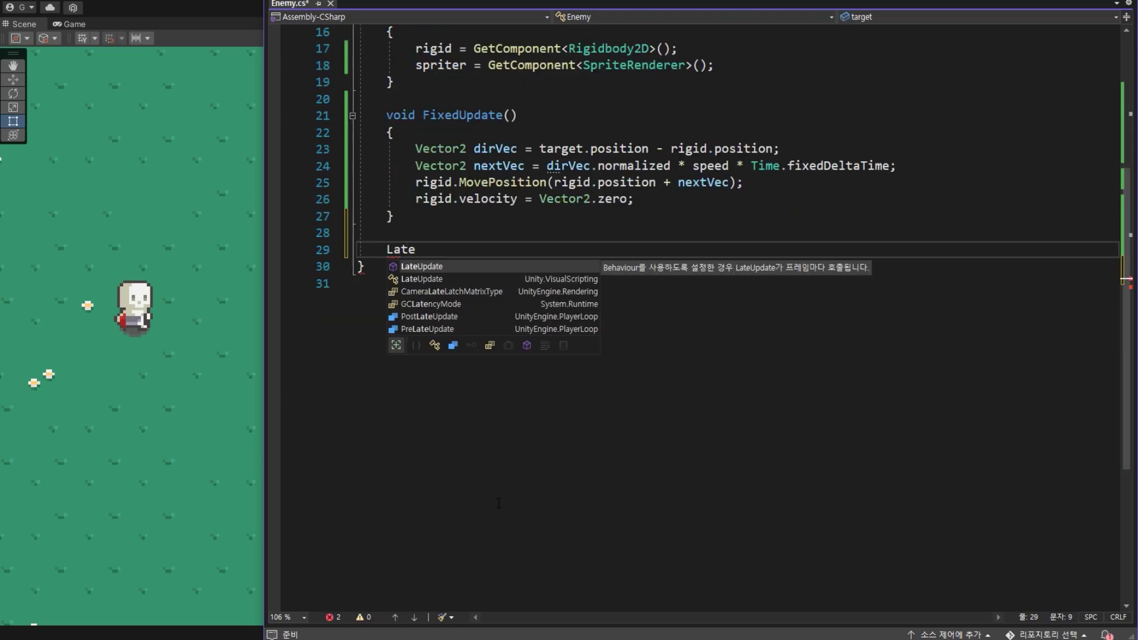
key(Tab)
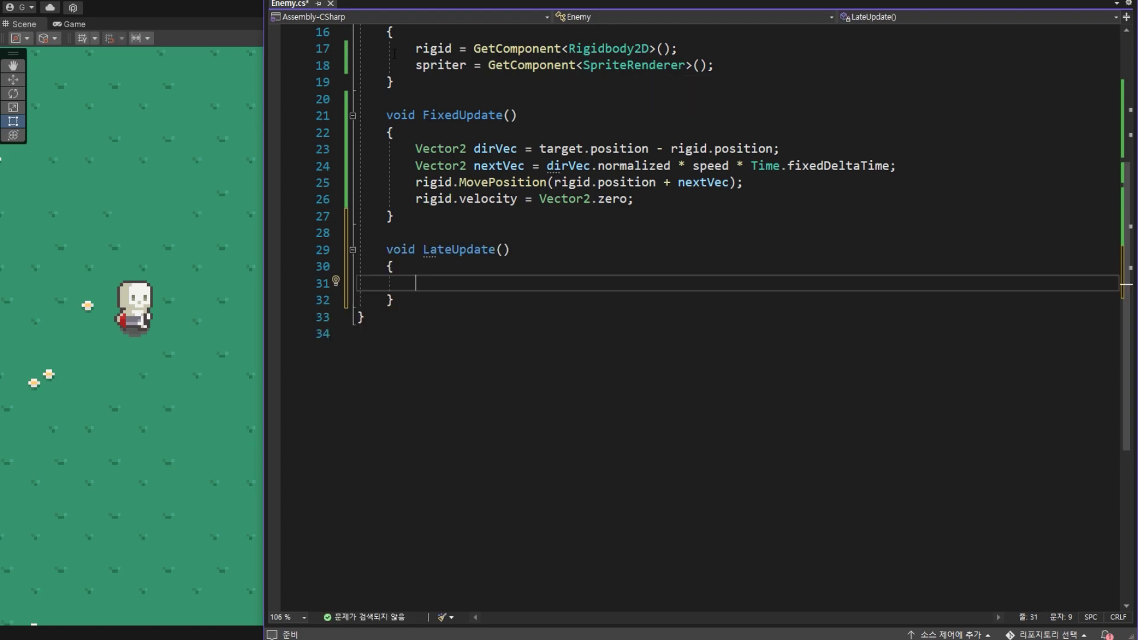
Begin the statement spriter.flipX = inside LateUpdate, then return to Unity.
double_click(432, 65)
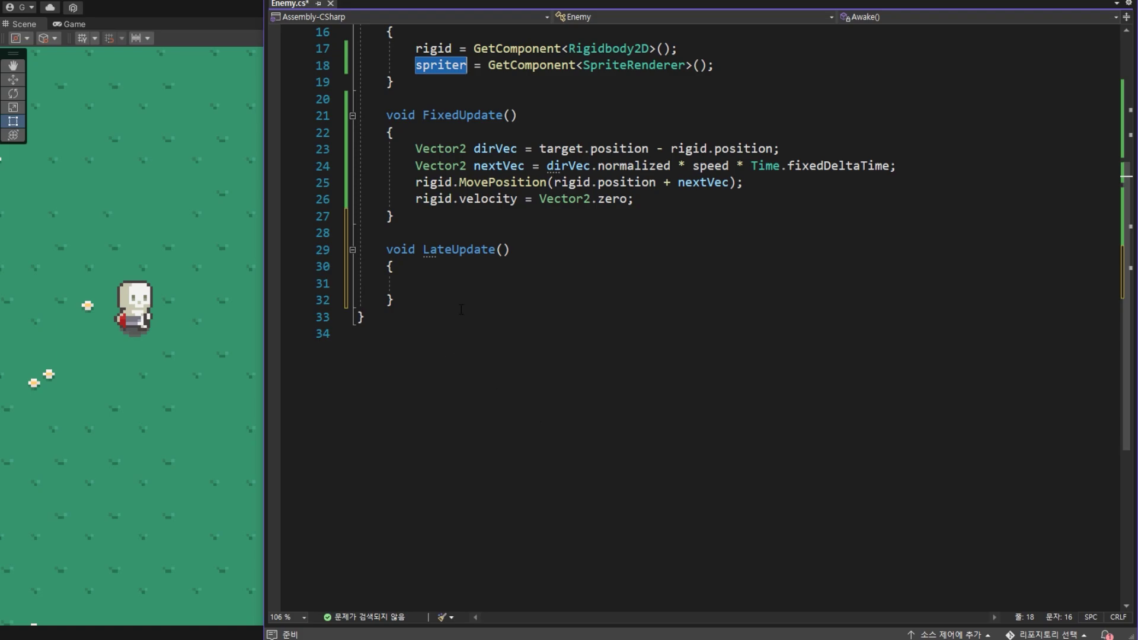
key(ctrl+c)
click(461, 283)
key(ctrl+v)
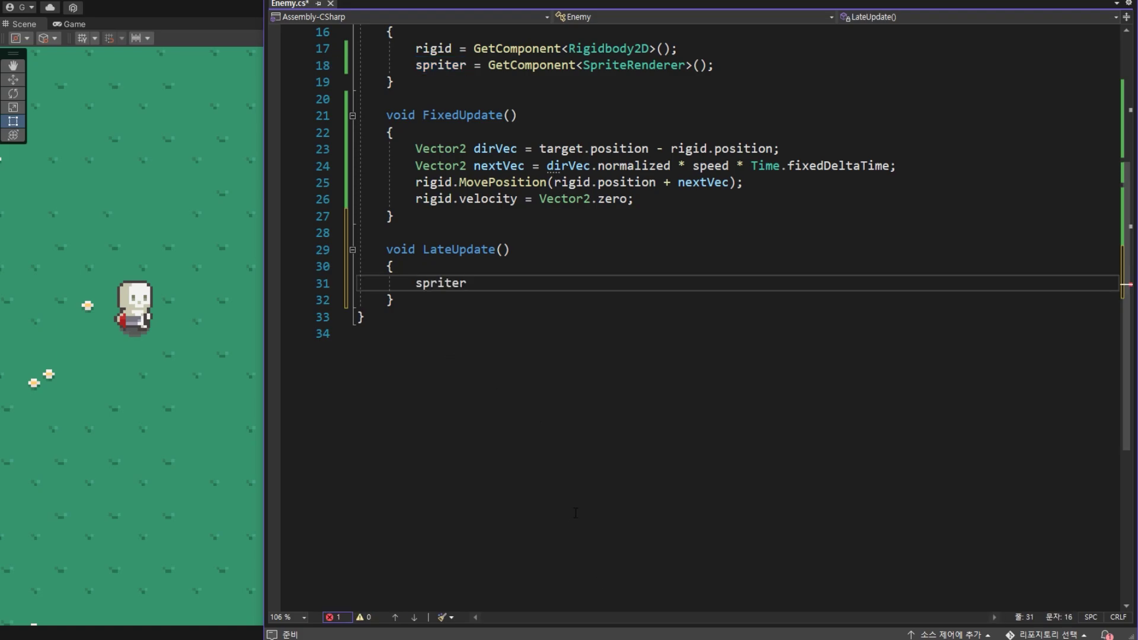
text(.)
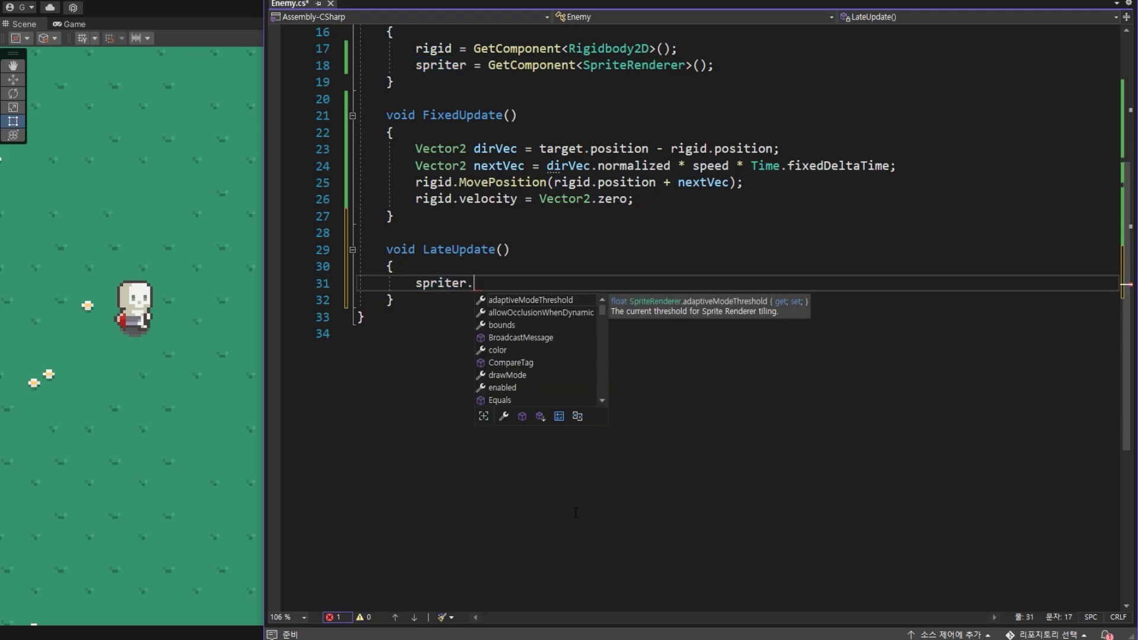
text(f)
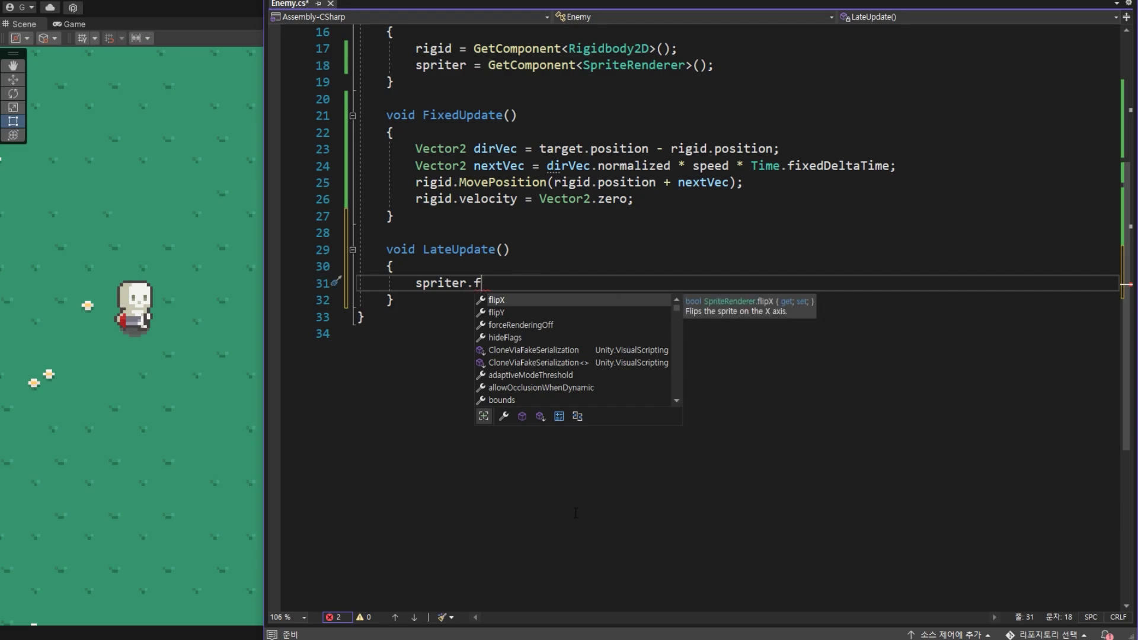
key(Tab)
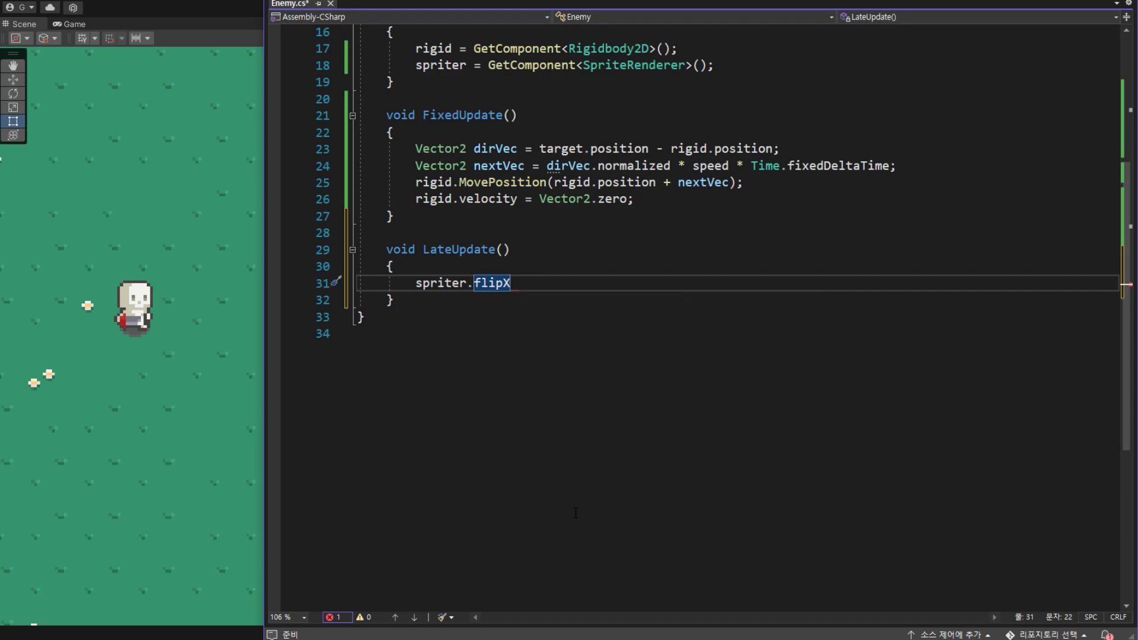
text(=)
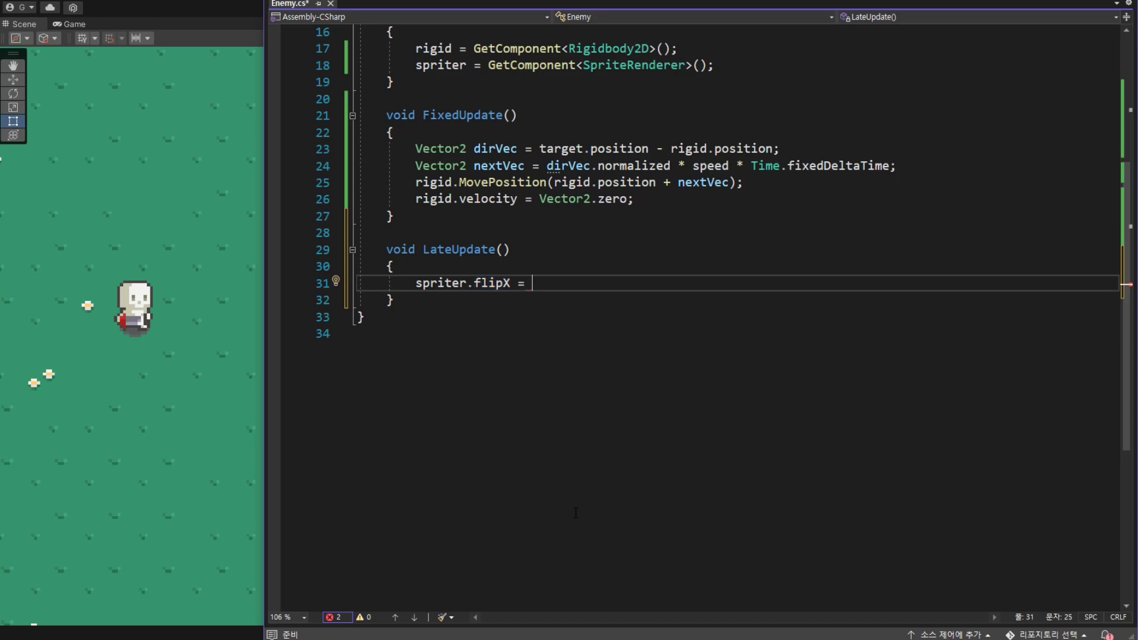
key(alt+Tab)
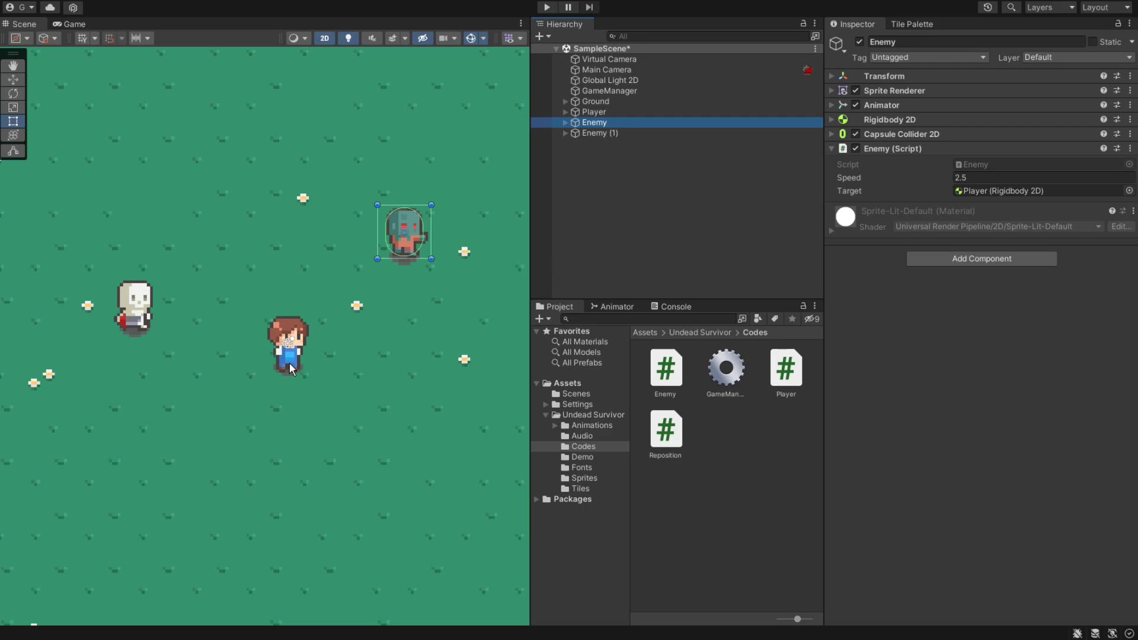
Expand the Enemy's Sprite Renderer, turn Flip X on and back off, then return to the code.
click(831, 89)
click(957, 133)
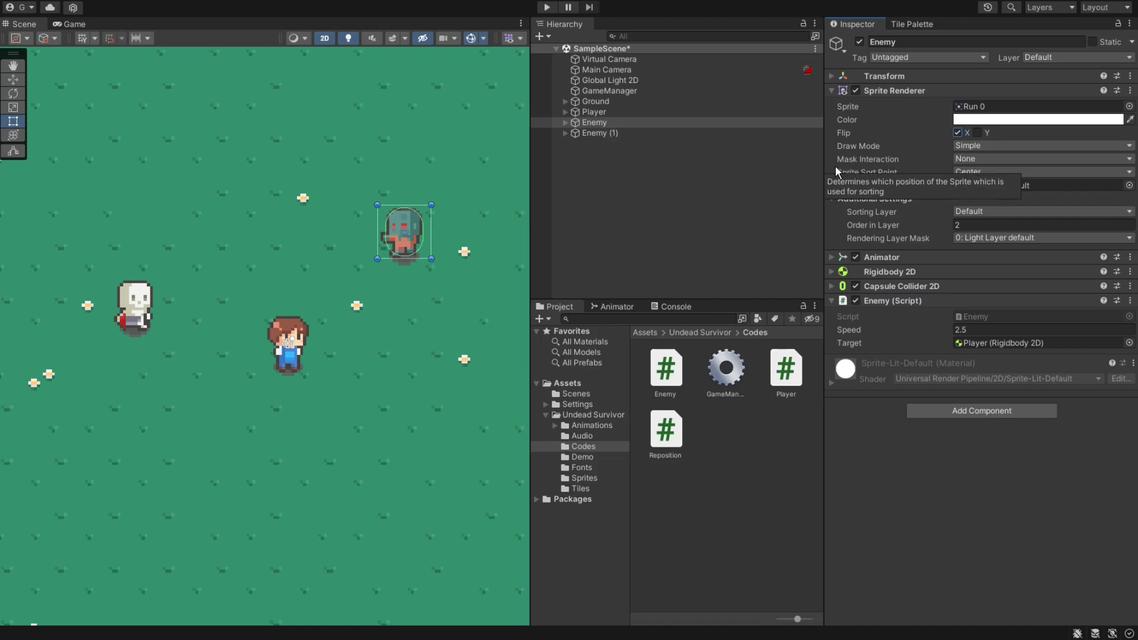
click(957, 133)
click(663, 196)
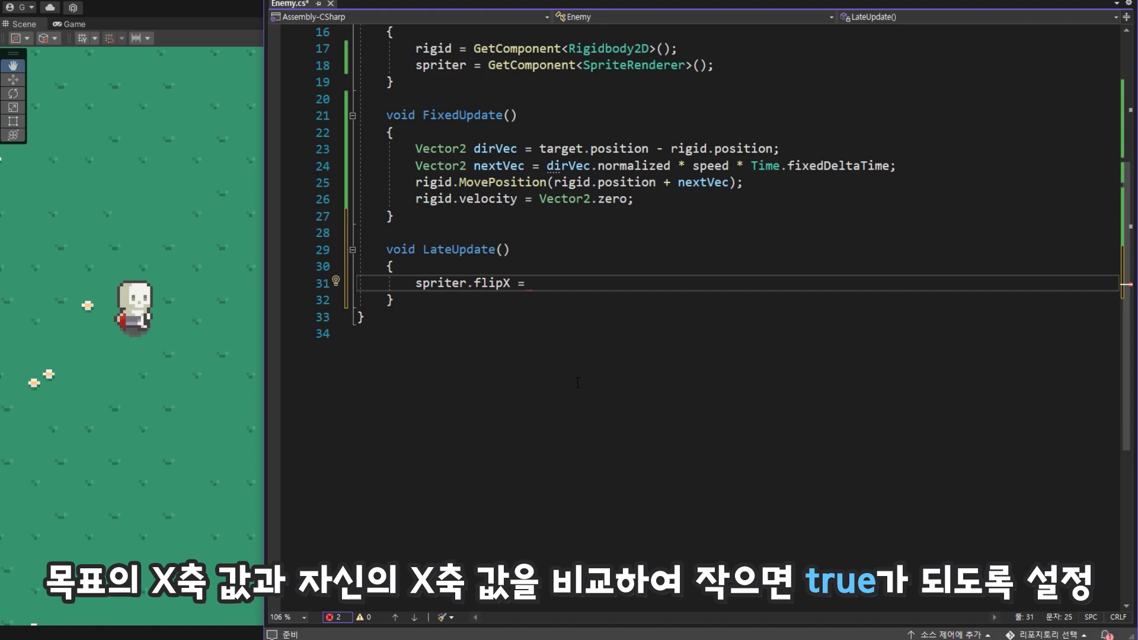
Complete line 31 as spriter.flipX = target.position.x < rigid.position.x; save, and return to Unity.
text(target)
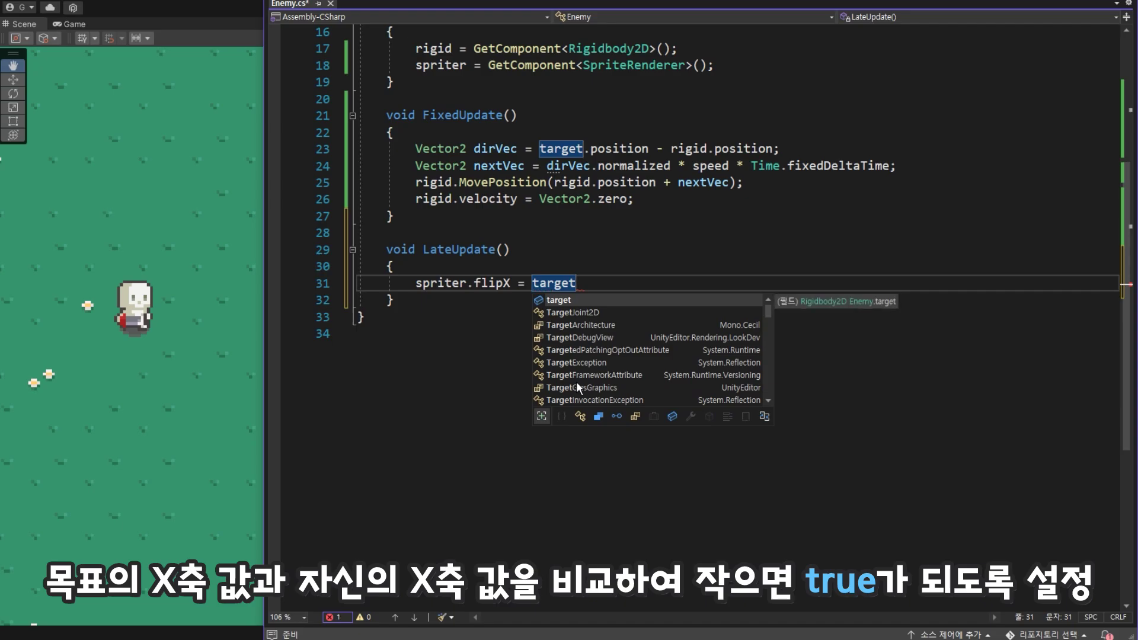
text(.pos)
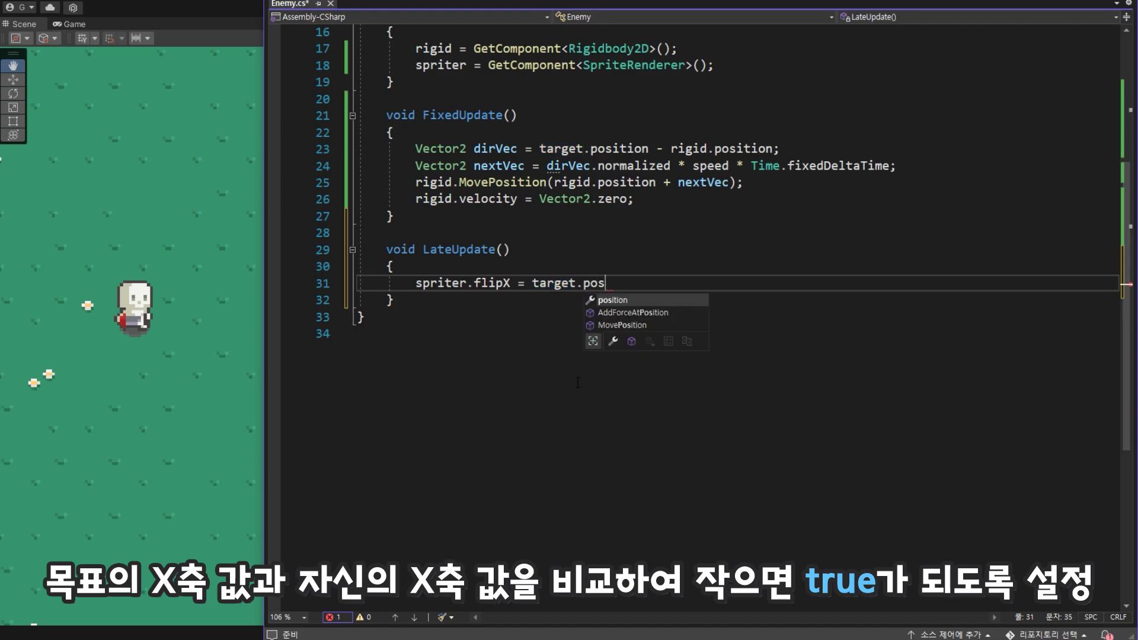
key(Tab)
text(.x )
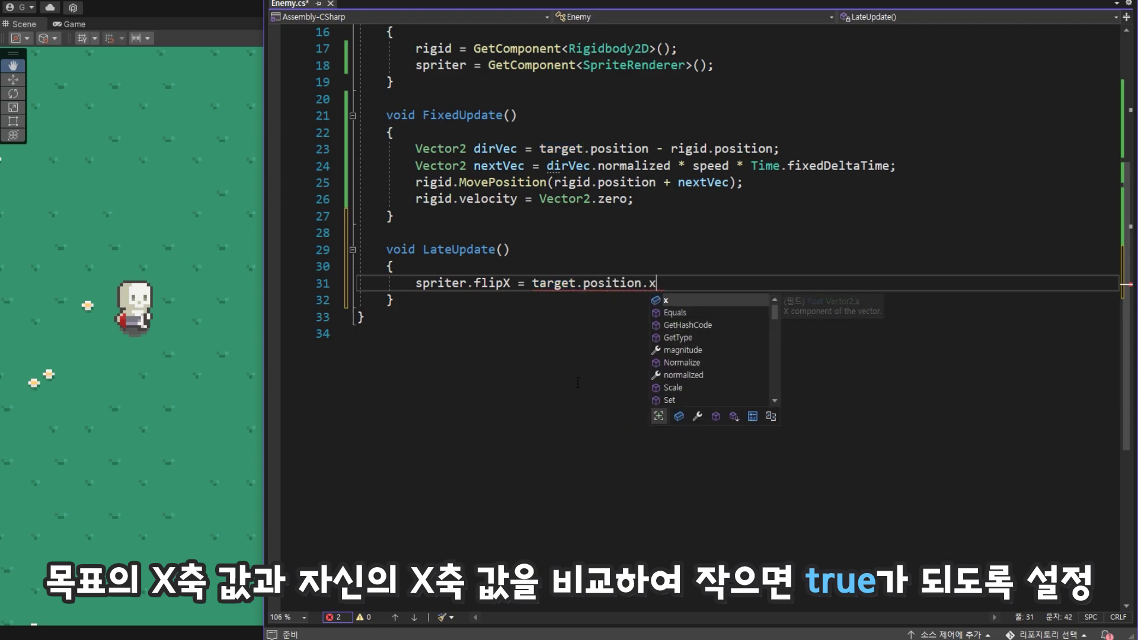
text(< )
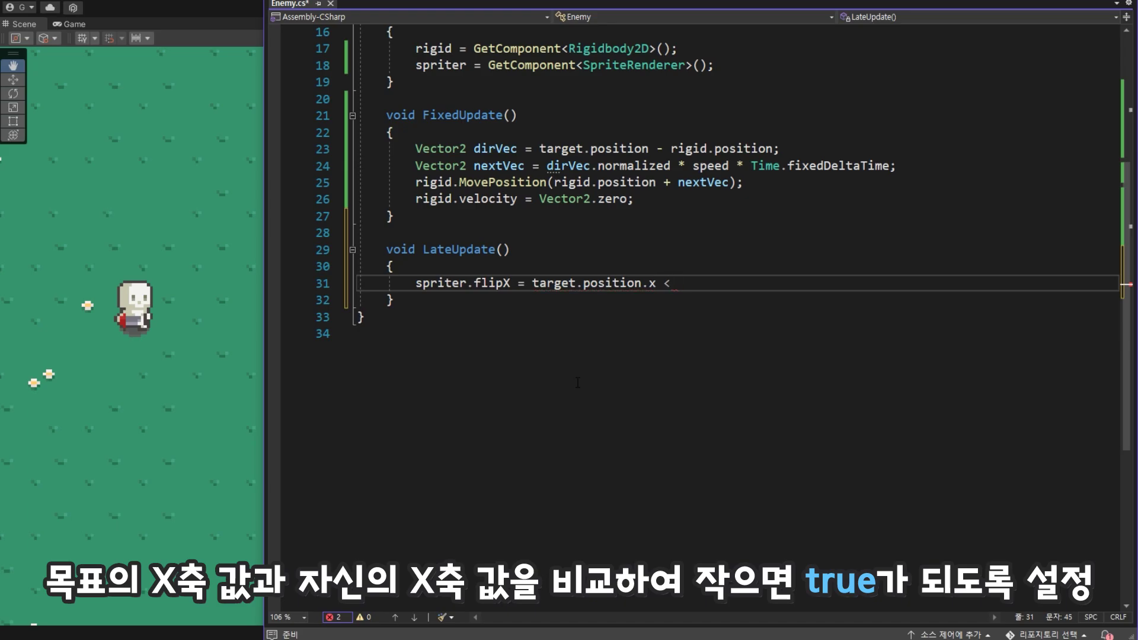
text(rig)
key(Tab)
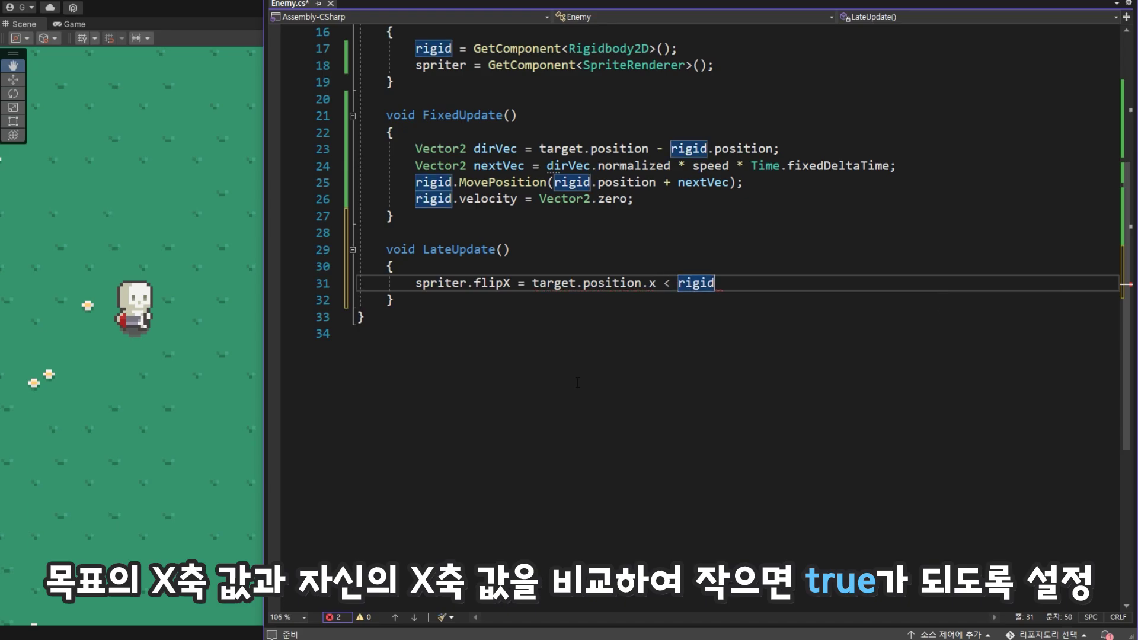
text(.po)
key(Tab)
text(.x)
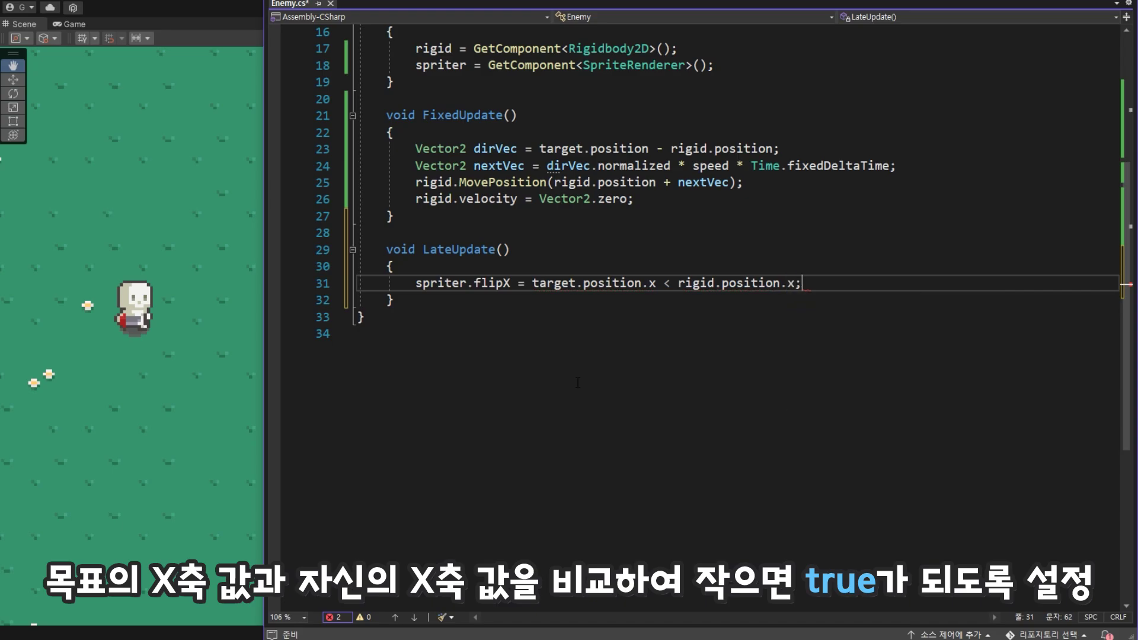
text(;)
key(ctrl+s)
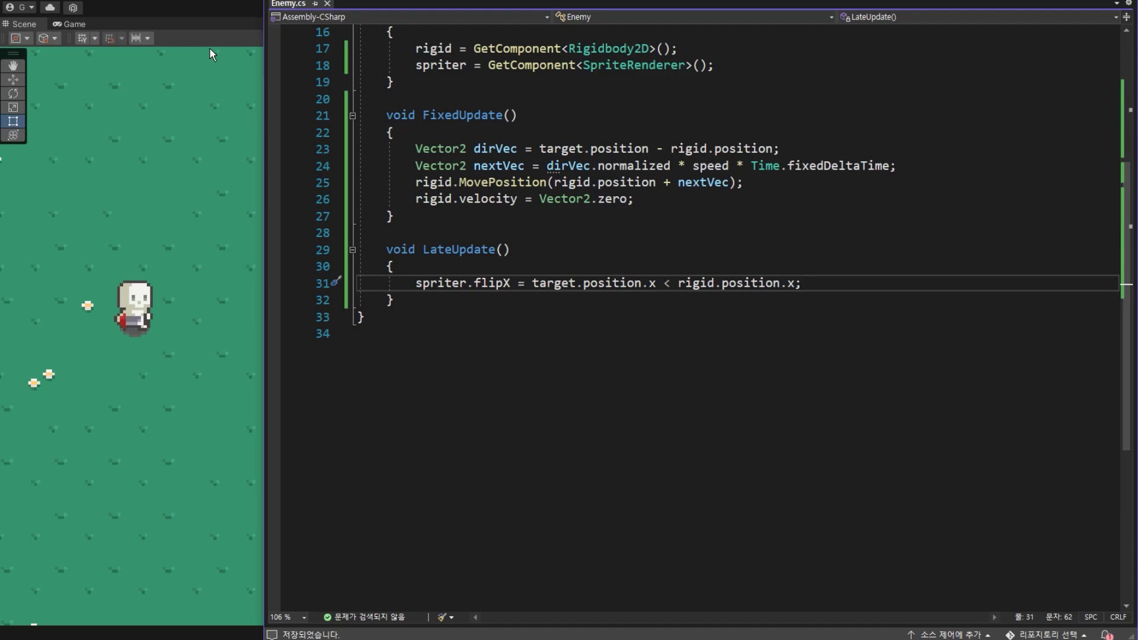
click(231, 13)
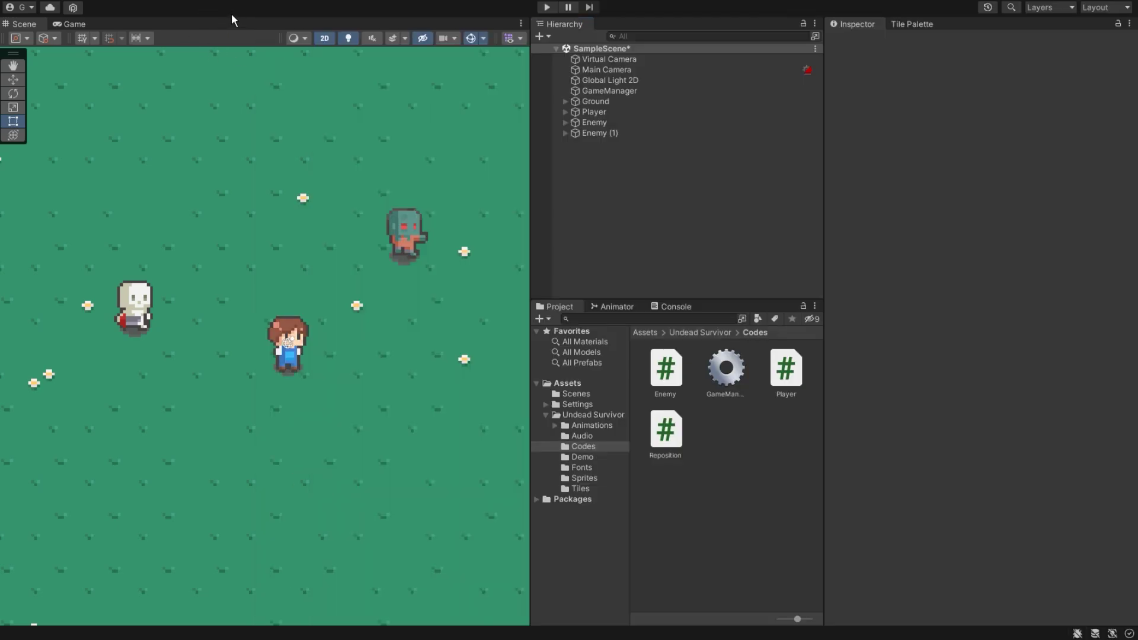
Run the game and steer the player past the enemies to check their facing, then stop.
click(546, 8)
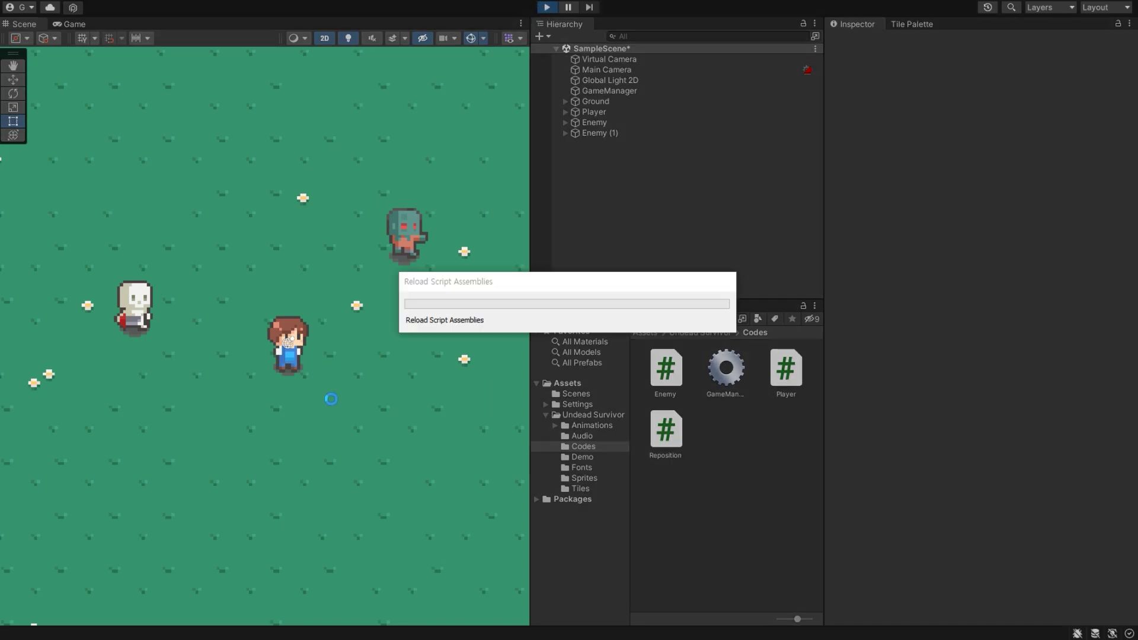
key(Right)
key(Down)
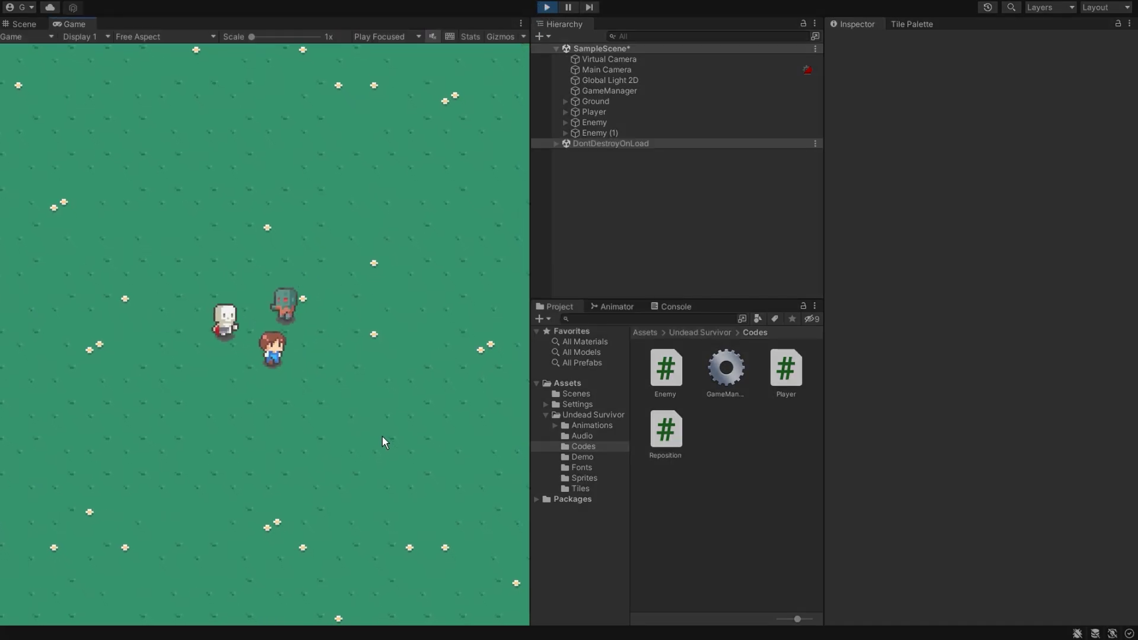
key(Left)
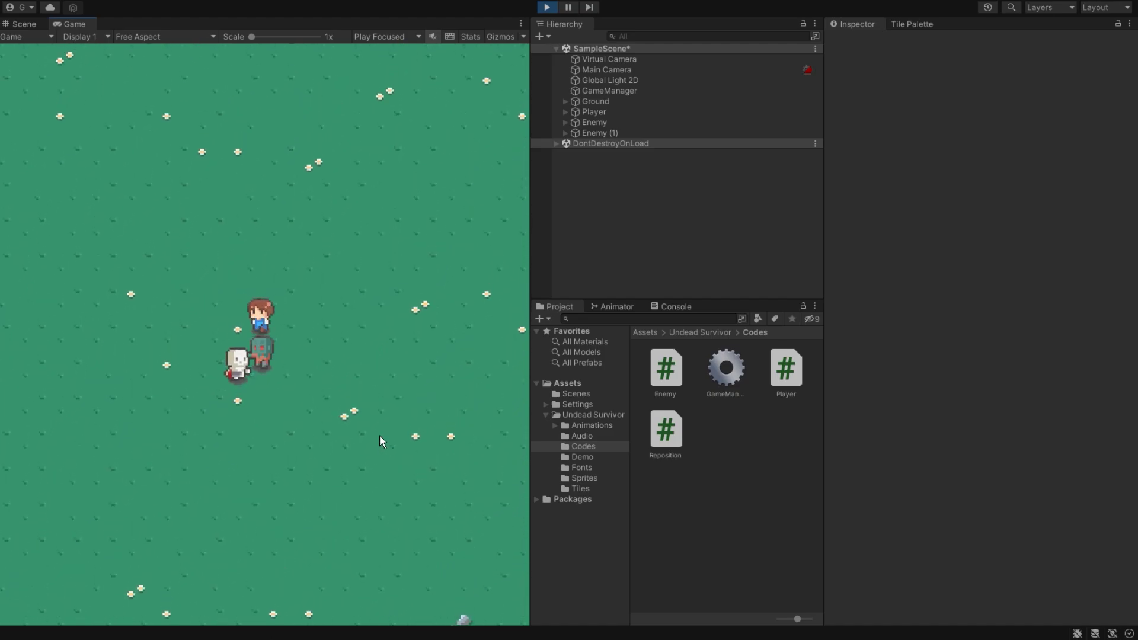
key(Up)
key(Right)
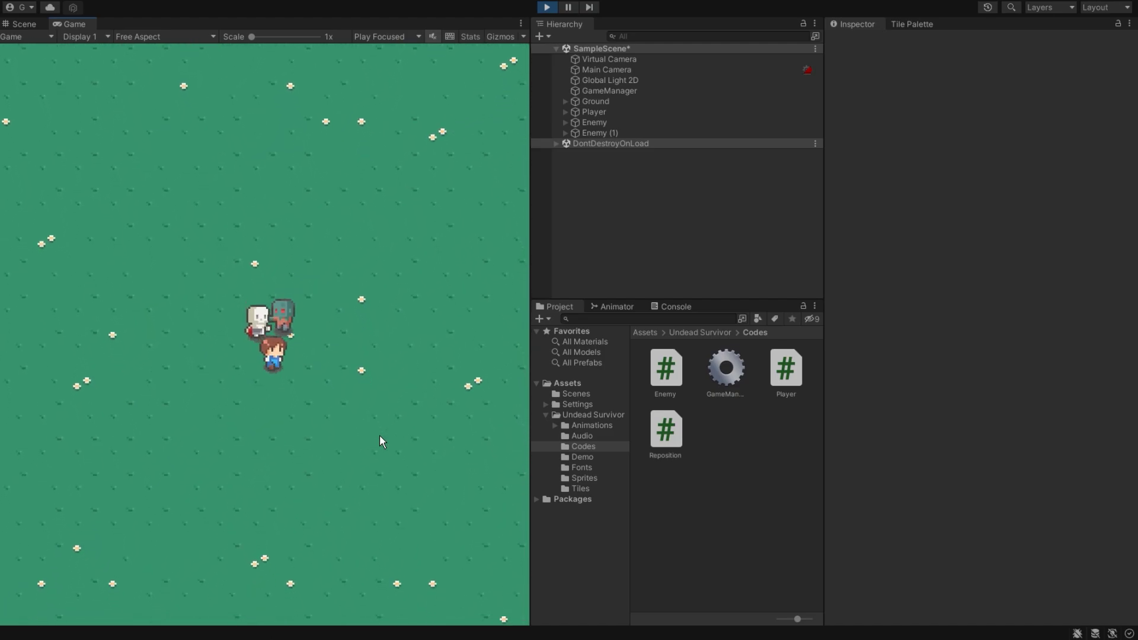
key(Up)
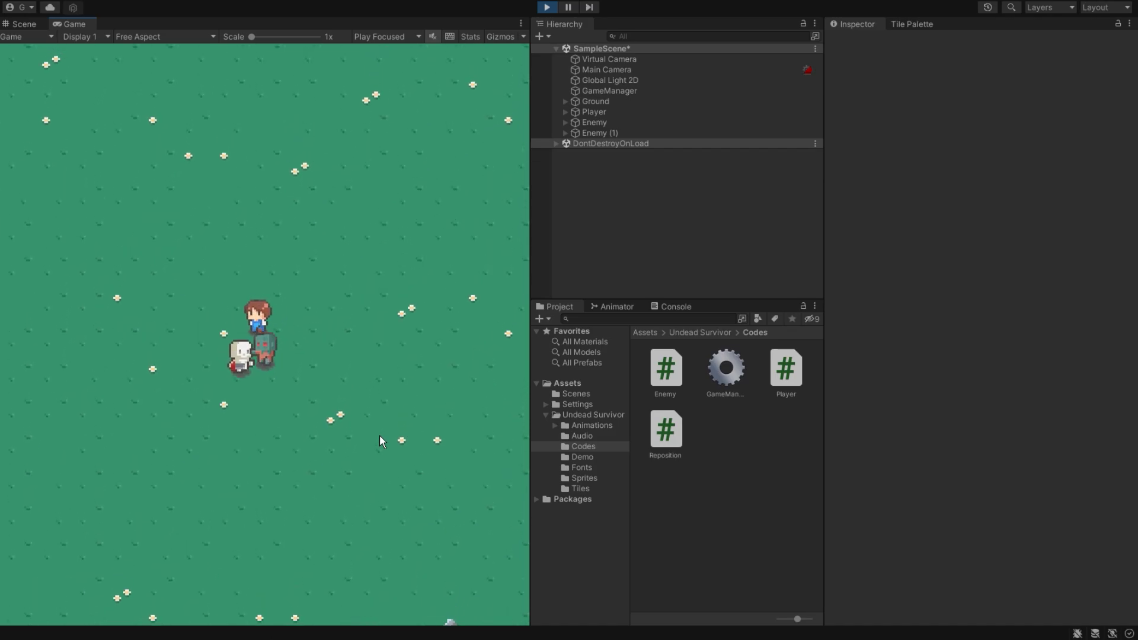
key(Down)
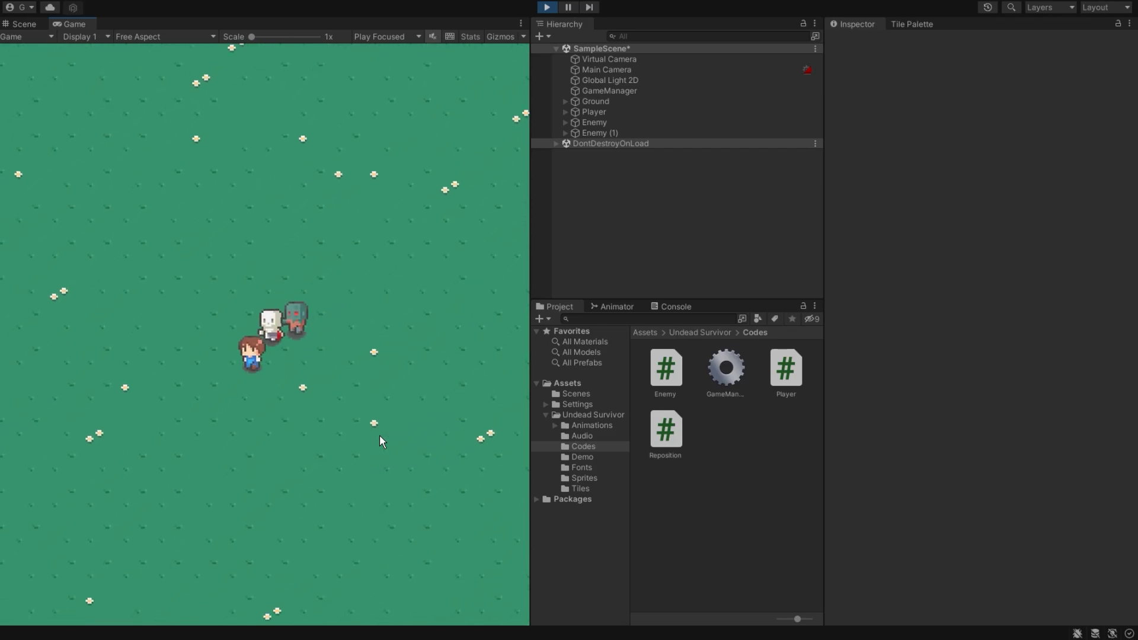
key(Up)
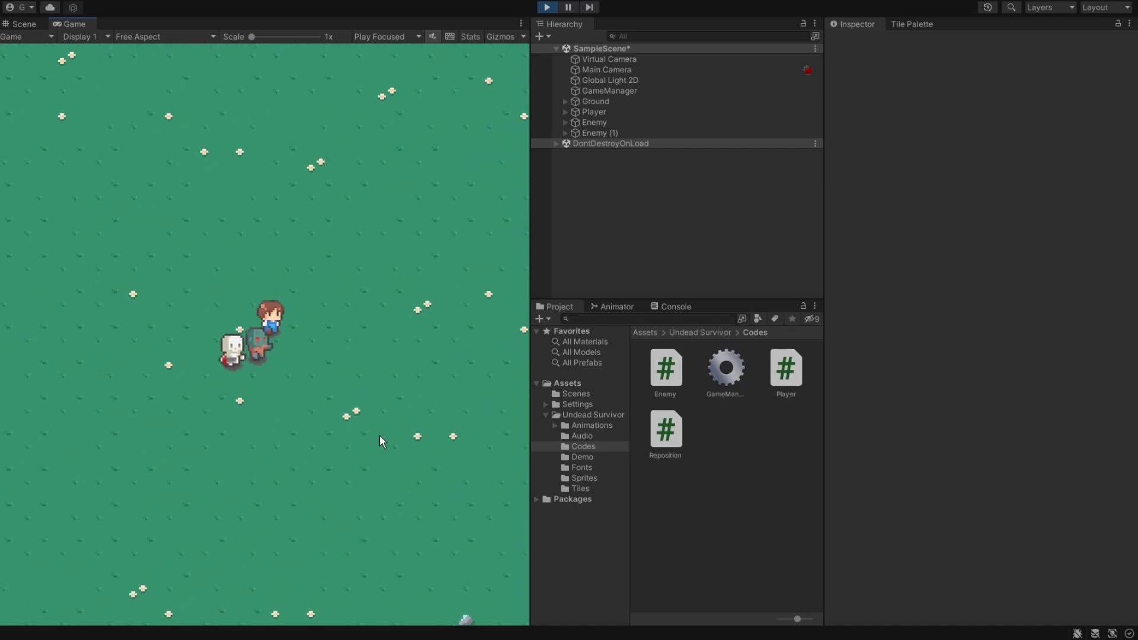
key(Down)
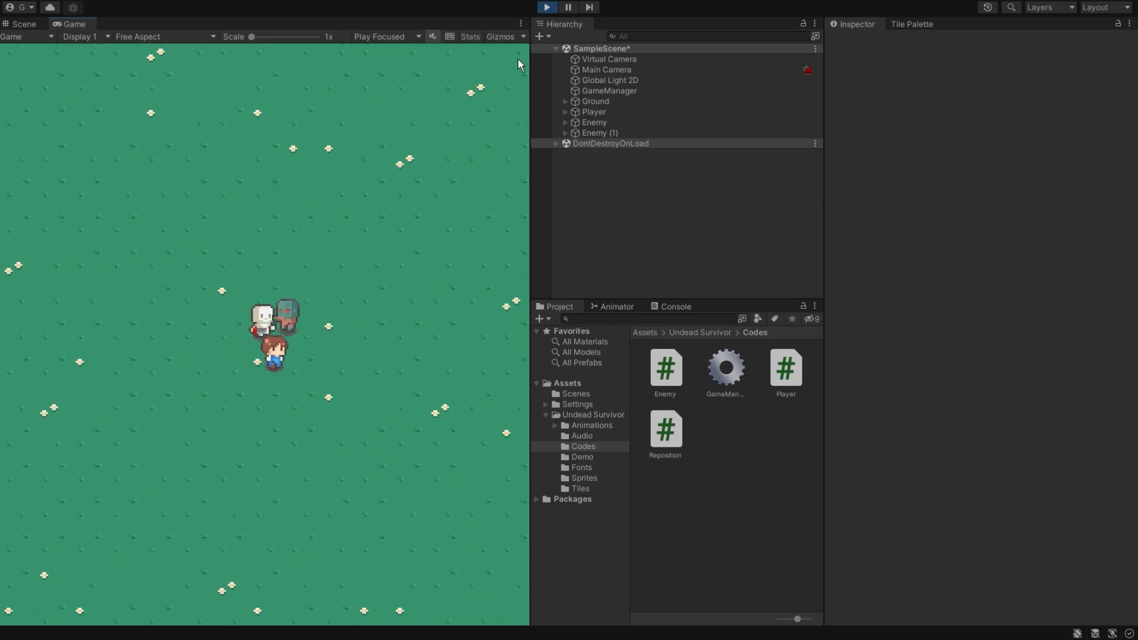
key(Up)
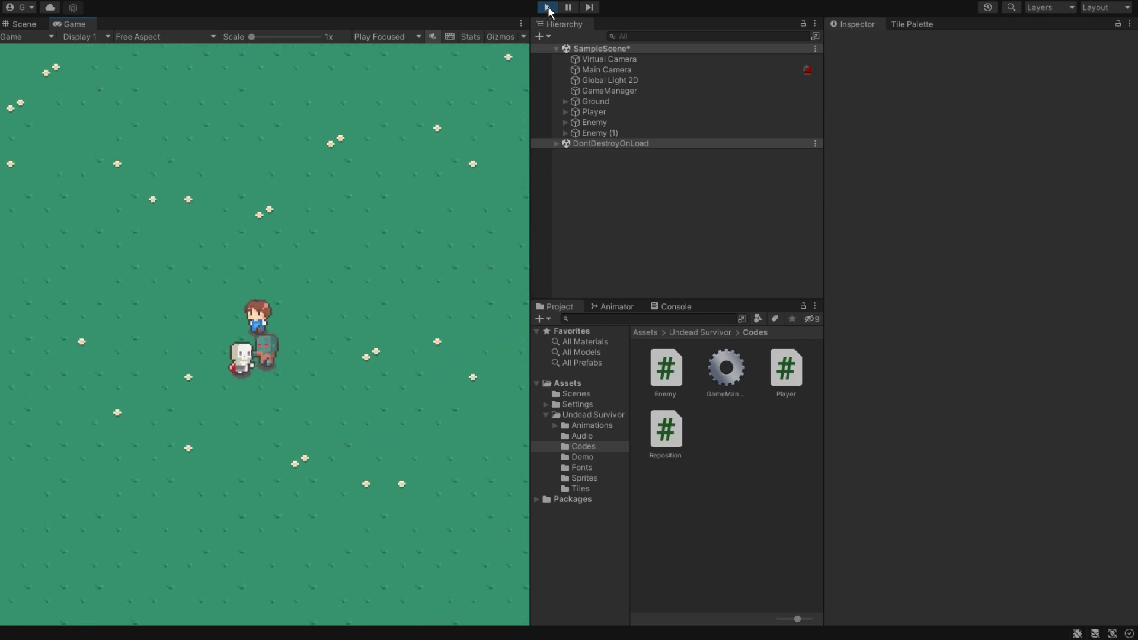
click(548, 7)
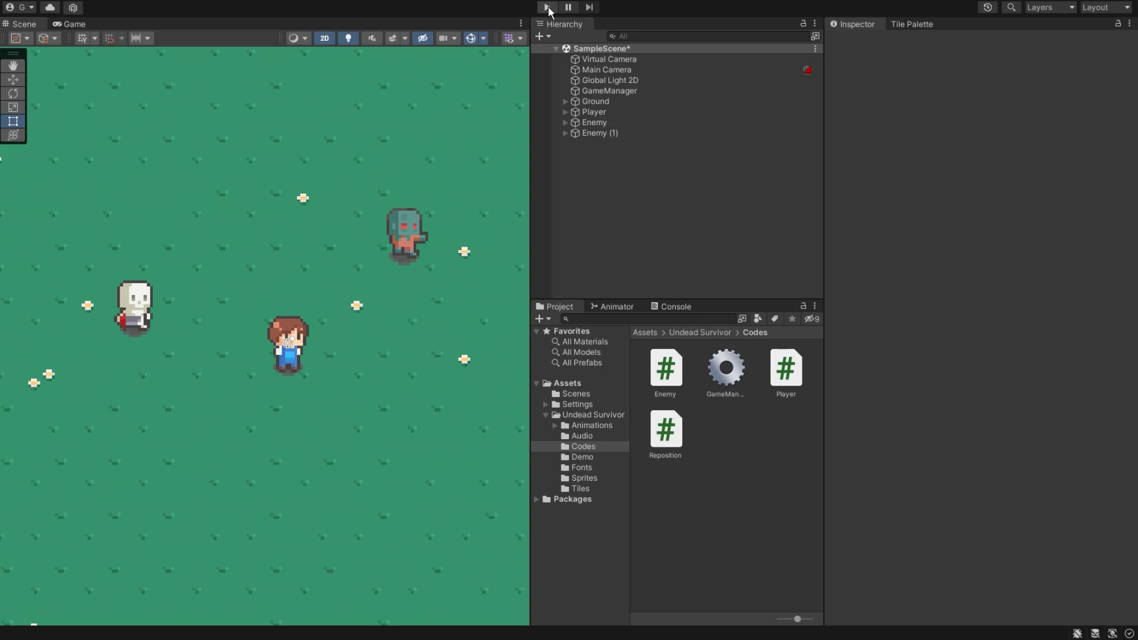
Return to Enemy.cs, check the isLive field, and open blank lines at FixedUpdate's top.
key(alt+Tab)
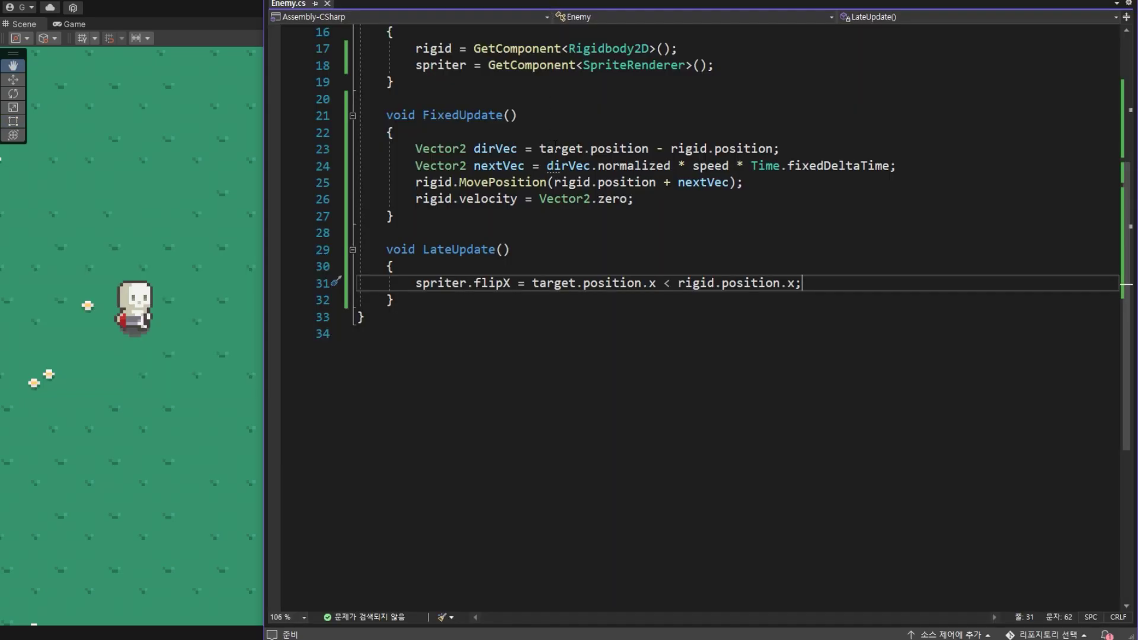
scroll(557, 152, up, 4)
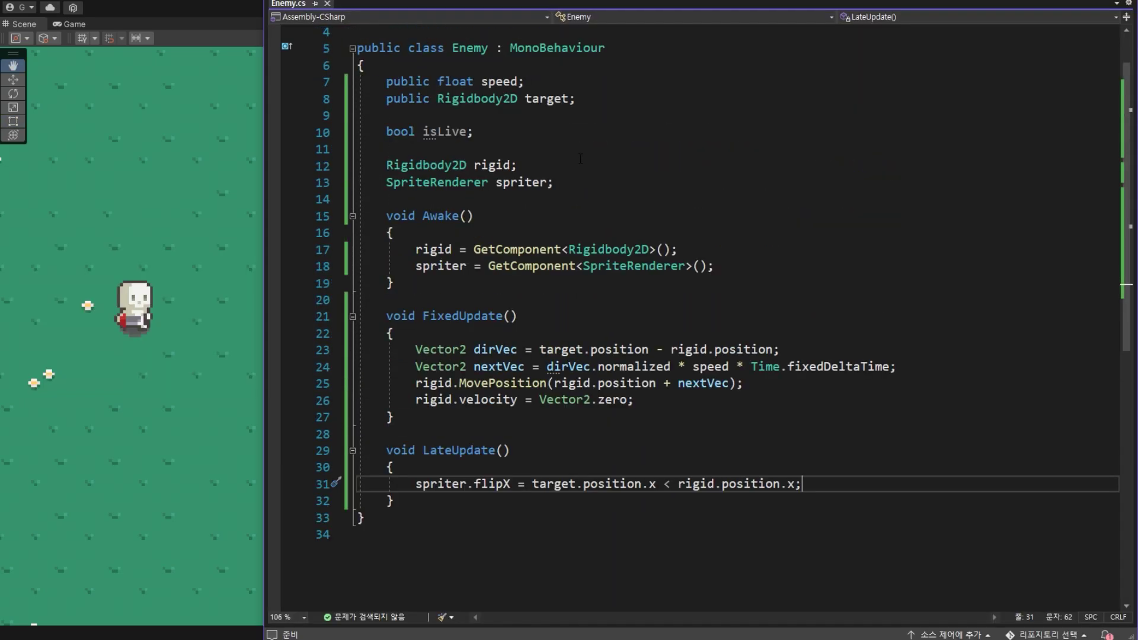
click(430, 131)
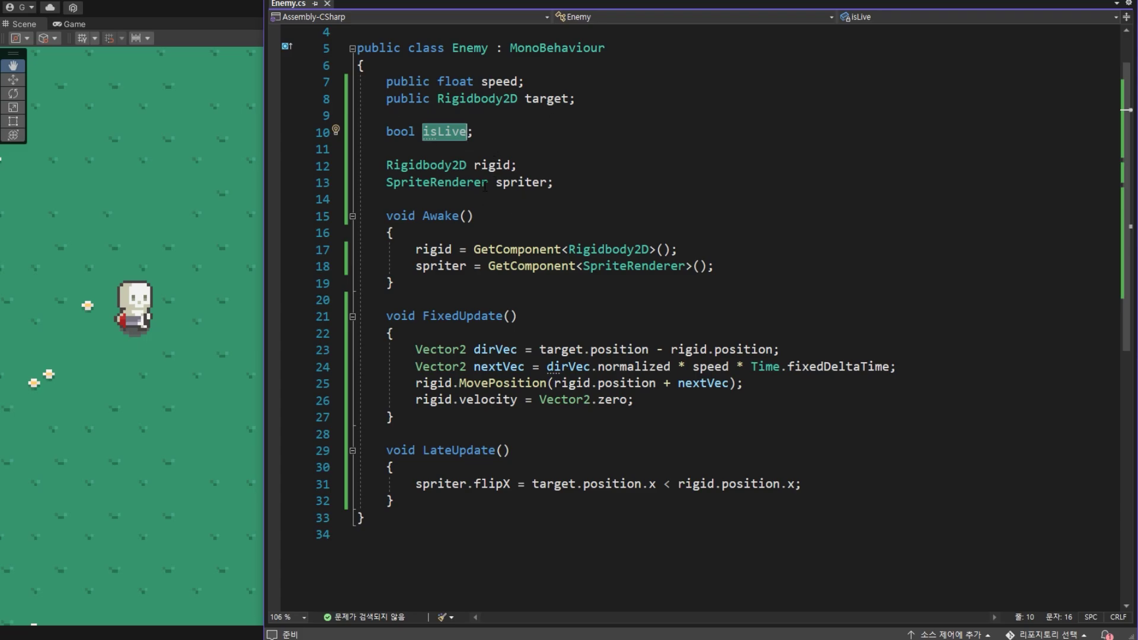
click(432, 330)
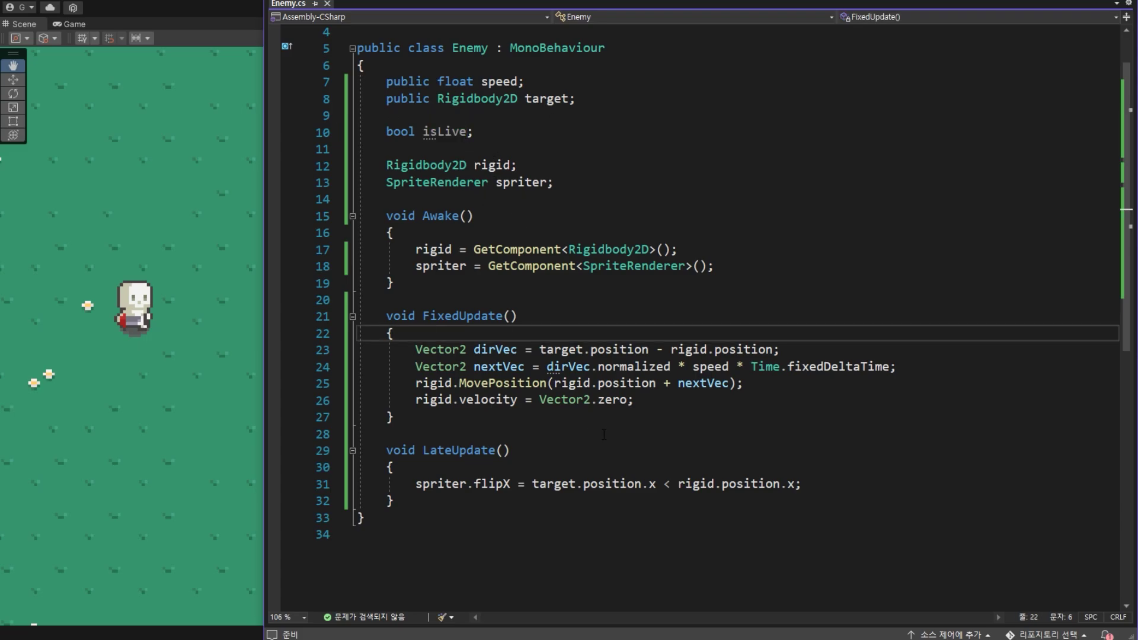
scroll(600, 417, down, 3)
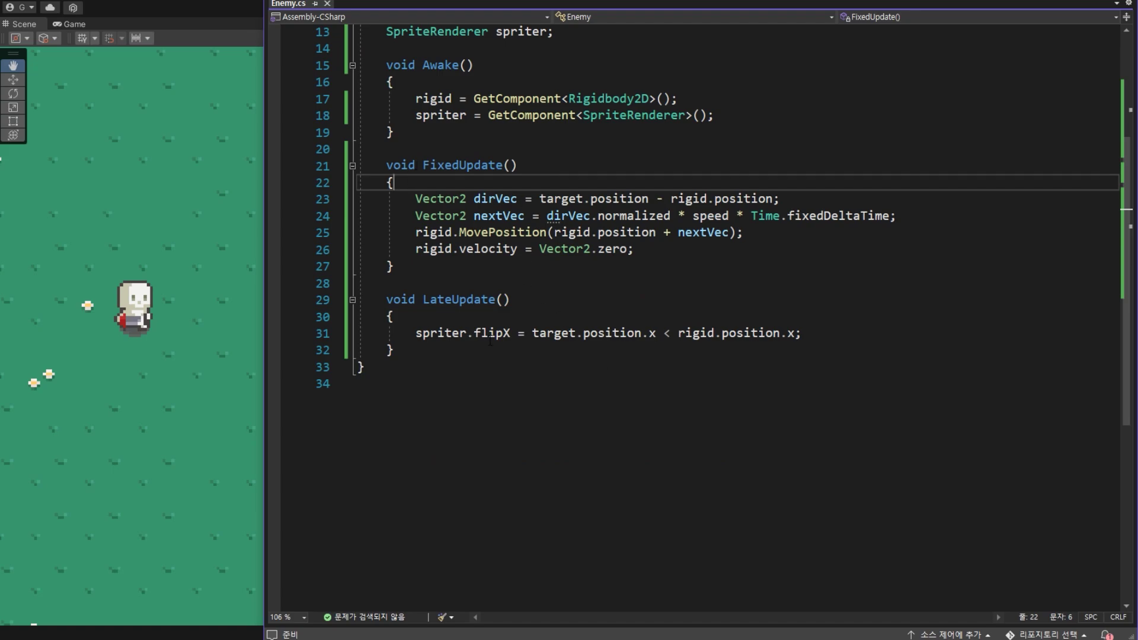
key(Return)
key(Return)
Add the guard 'if (!isLive) return;' at the top of FixedUpdate in Enemy.cs.
key(Up)
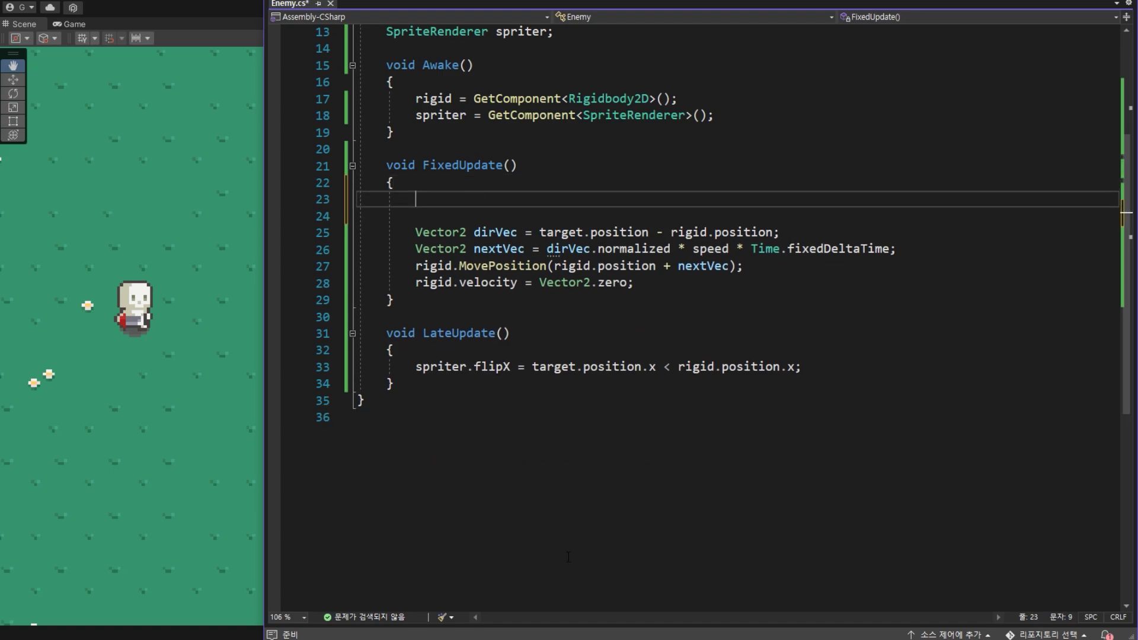
text(if ()
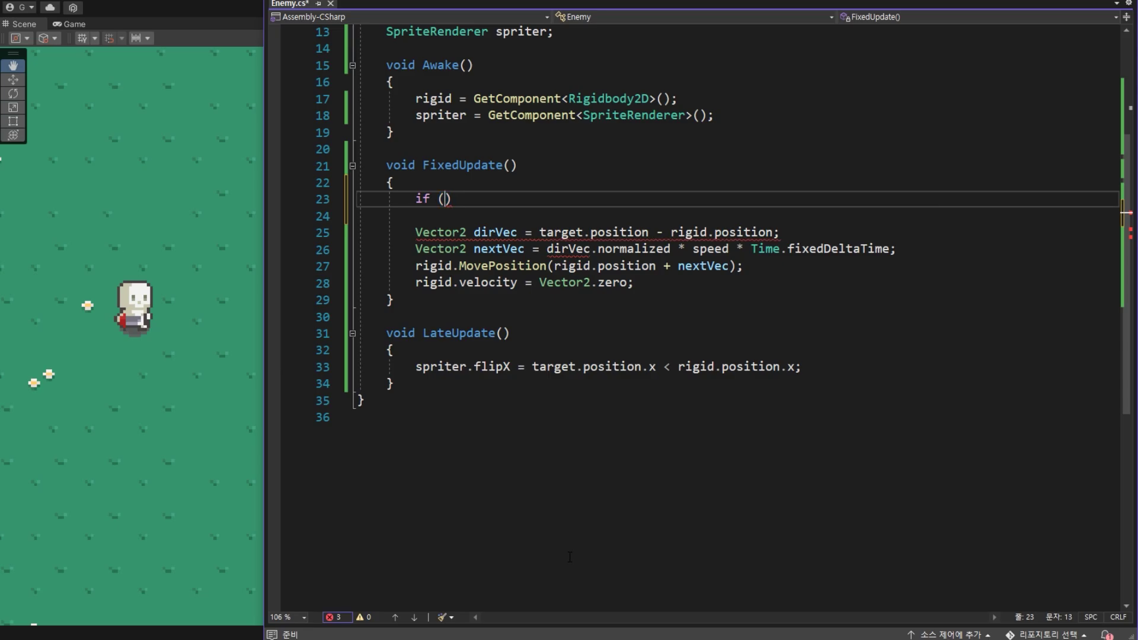
text(isLive))
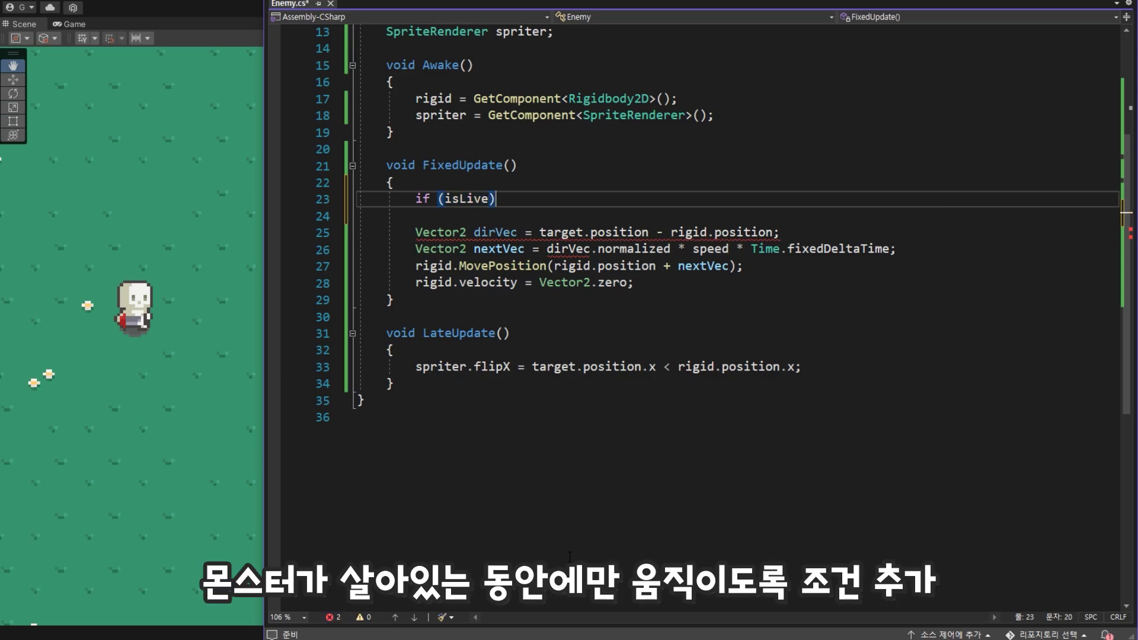
text( {)
key(Return)
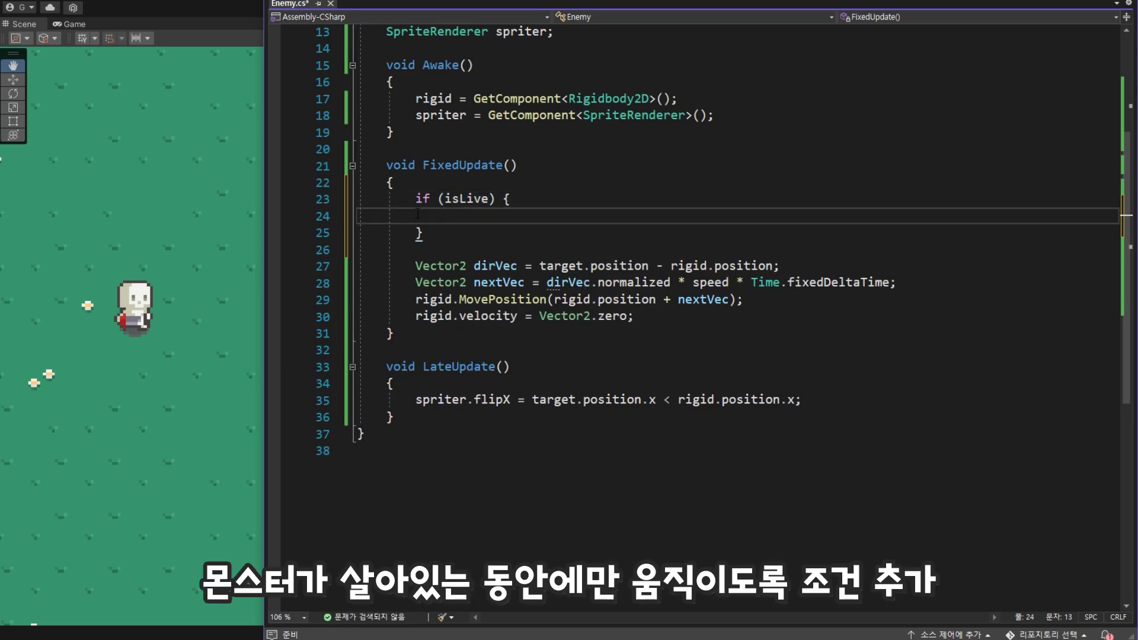
click(506, 206)
key(shift+Down)
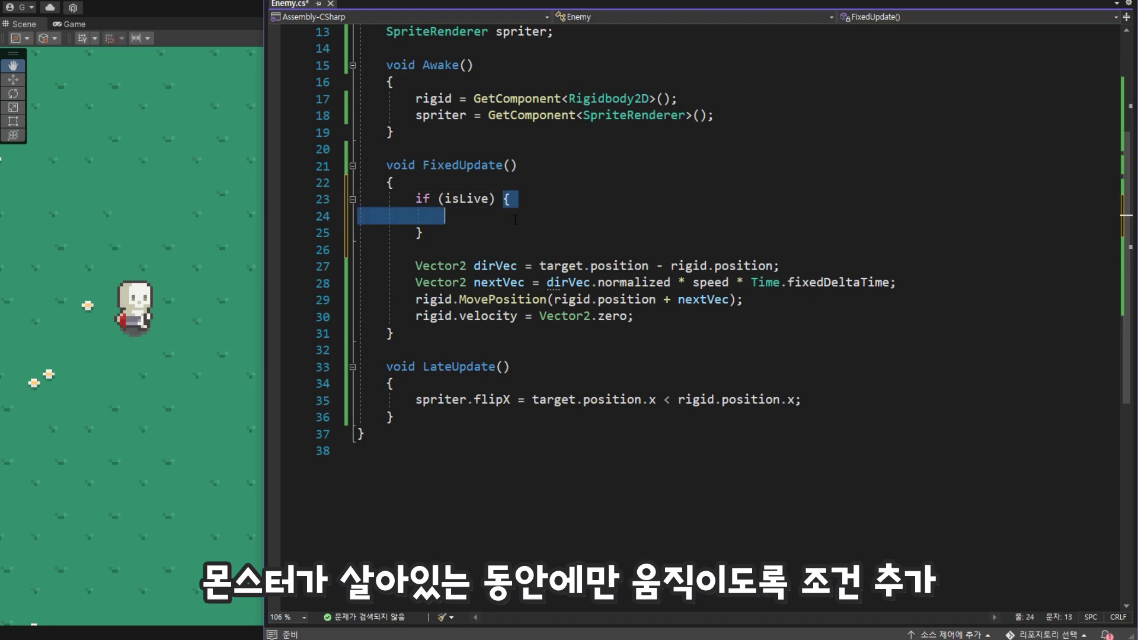
key(Delete)
key(shift+Down)
key(Delete)
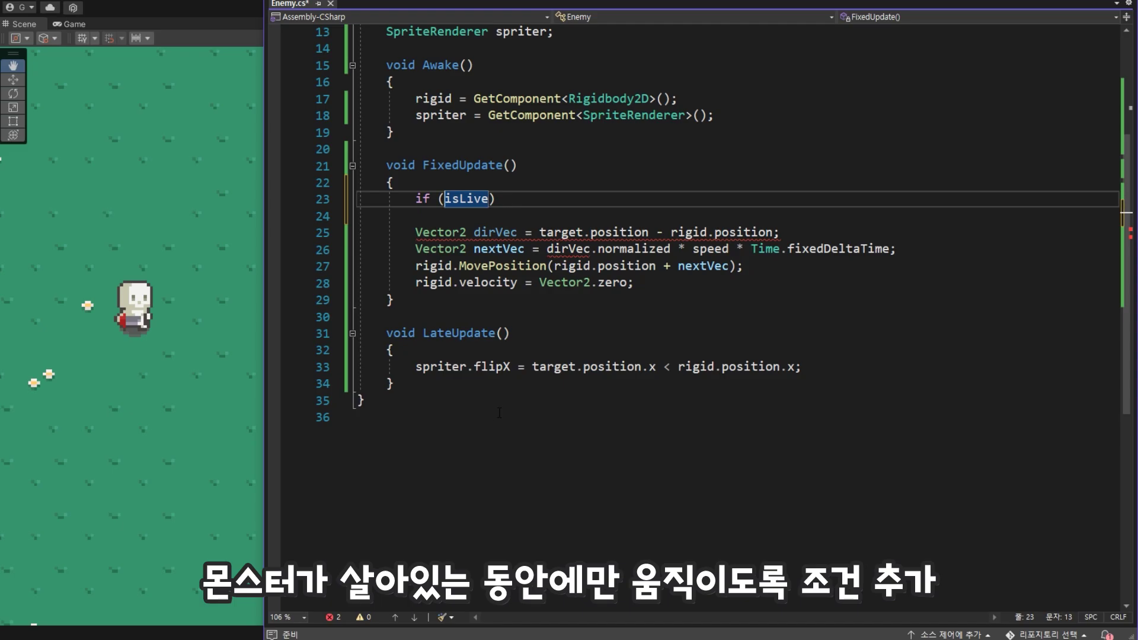
text(!@)
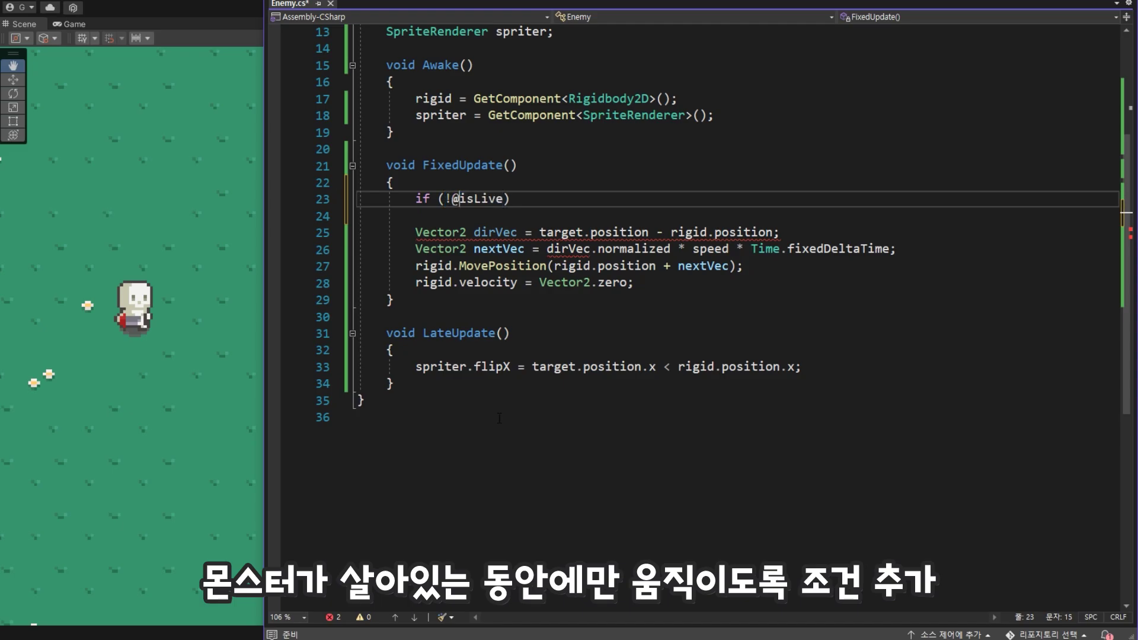
key(BackSpace)
key(Return)
text(re)
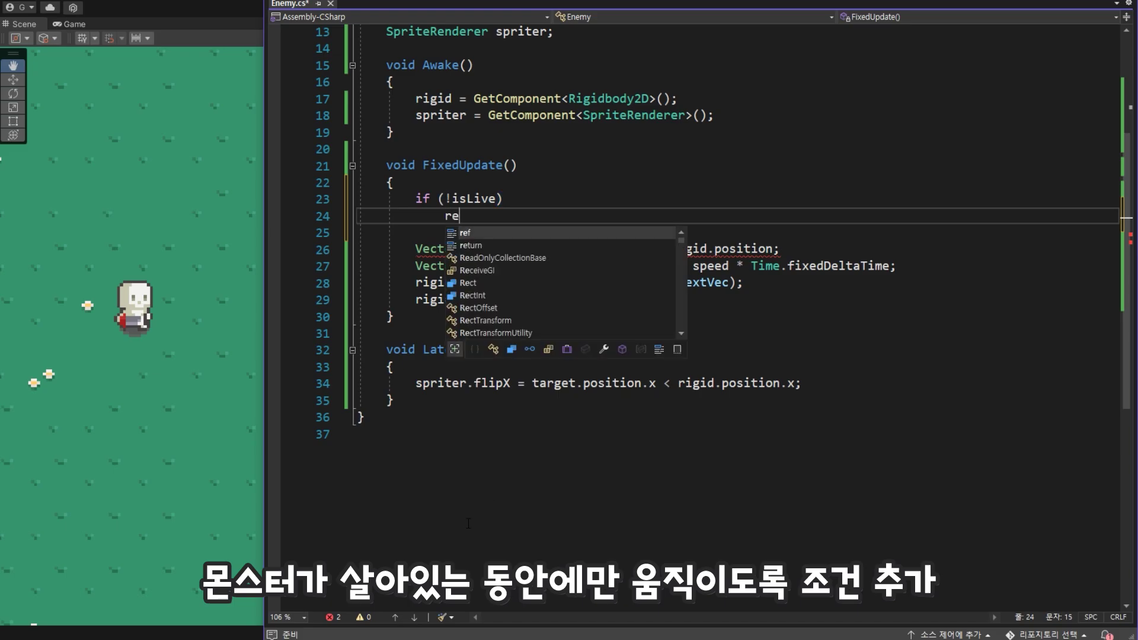
text(t)
key(Tab)
text(;)
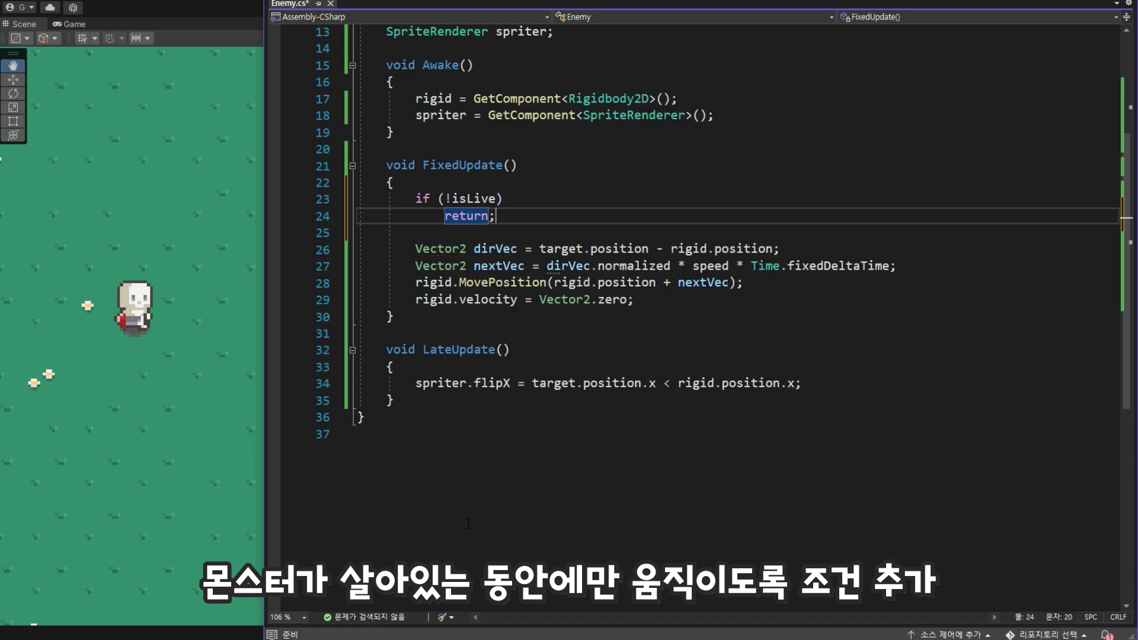
Copy the isLive guard to the top of LateUpdate and save Enemy.cs.
drag(445, 198, 489, 198)
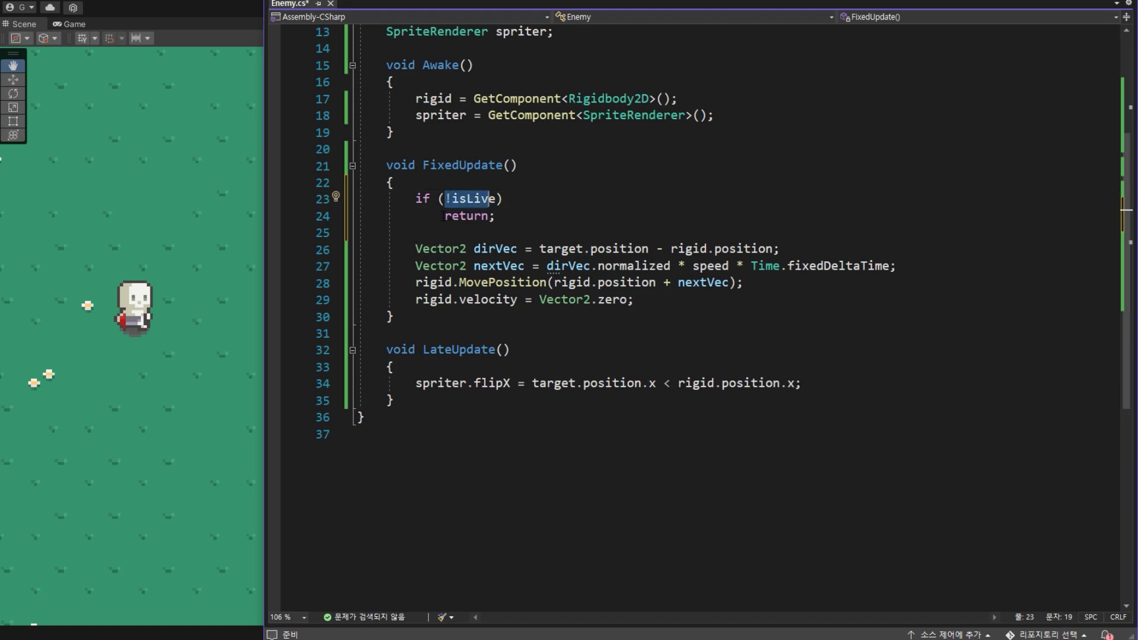
mouse_move(445, 216)
mouse_down()
mouse_move(514, 217)
mouse_move(313, 201)
mouse_up()
click(516, 217)
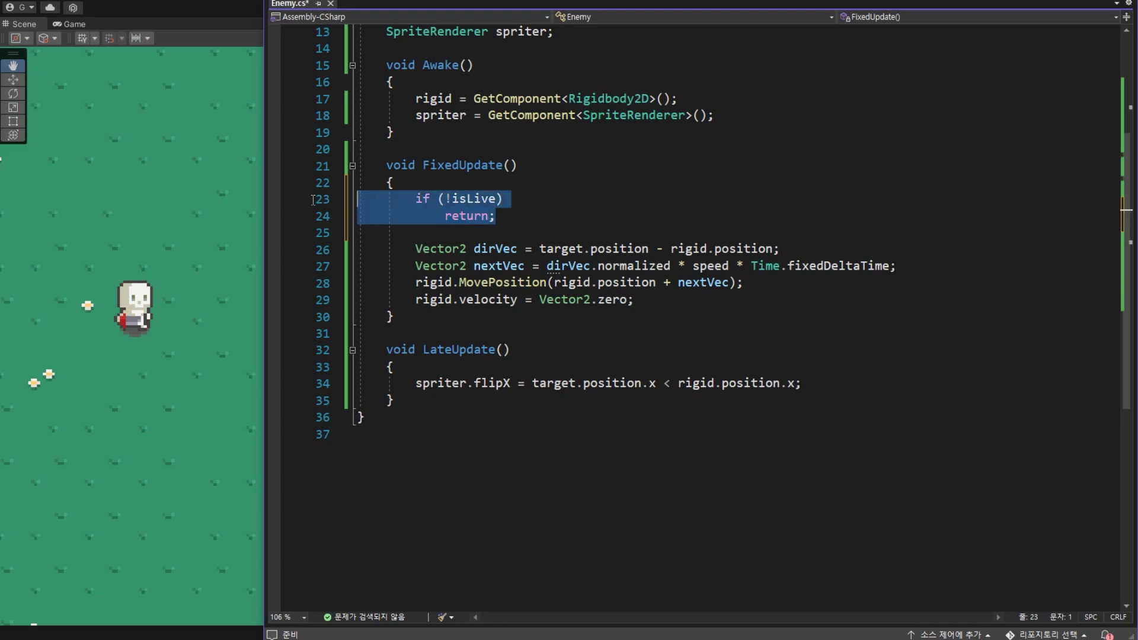
click(427, 372)
key(Return)
text(if (!isLive)             return;)
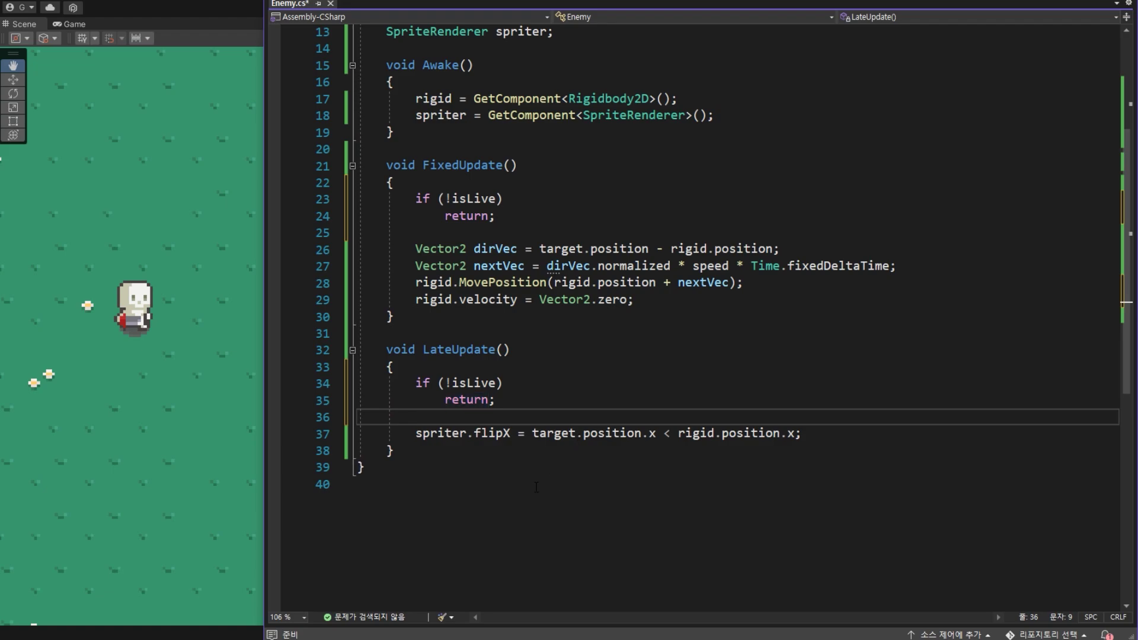
key(ctrl+s)
click(405, 488)
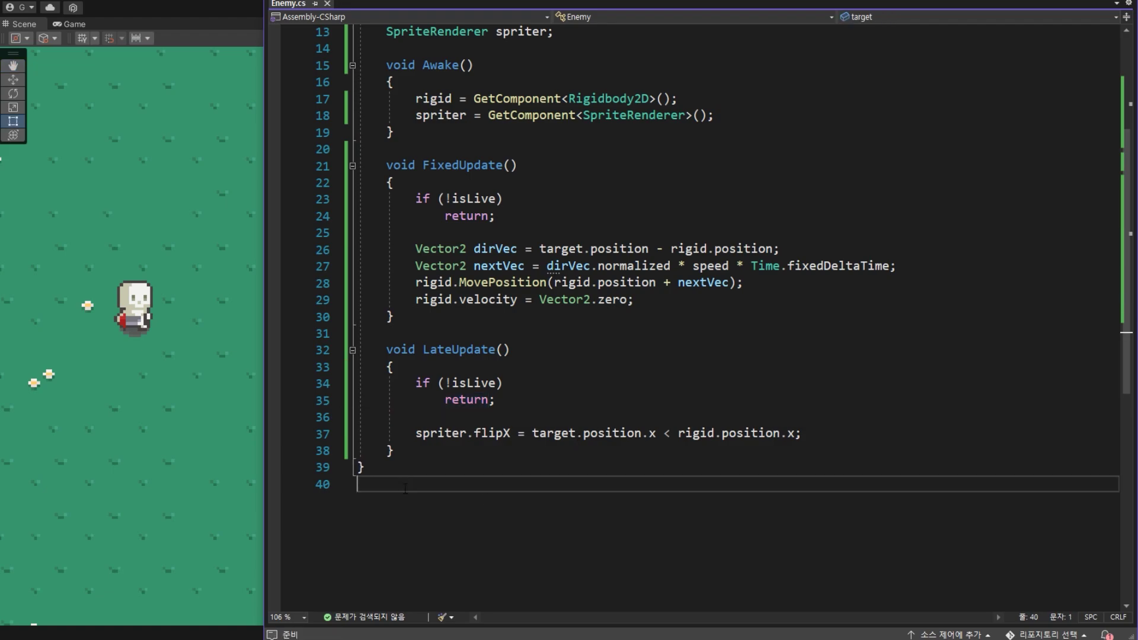
Play-test in Unity to confirm both enemies stay still, then go back to Enemy.cs.
click(212, 21)
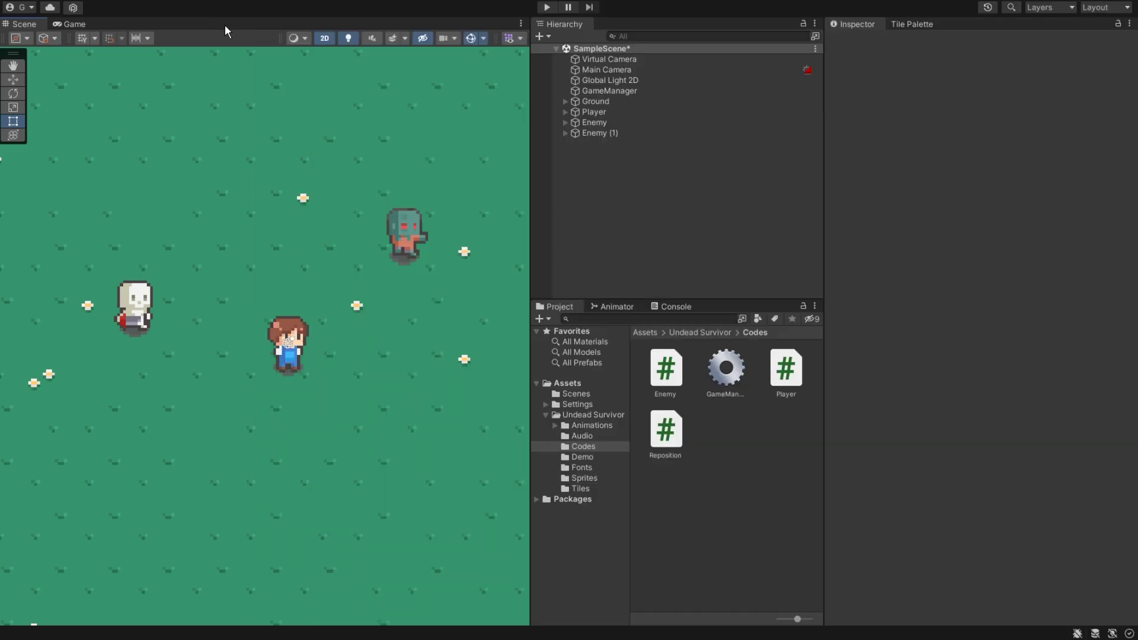
click(546, 8)
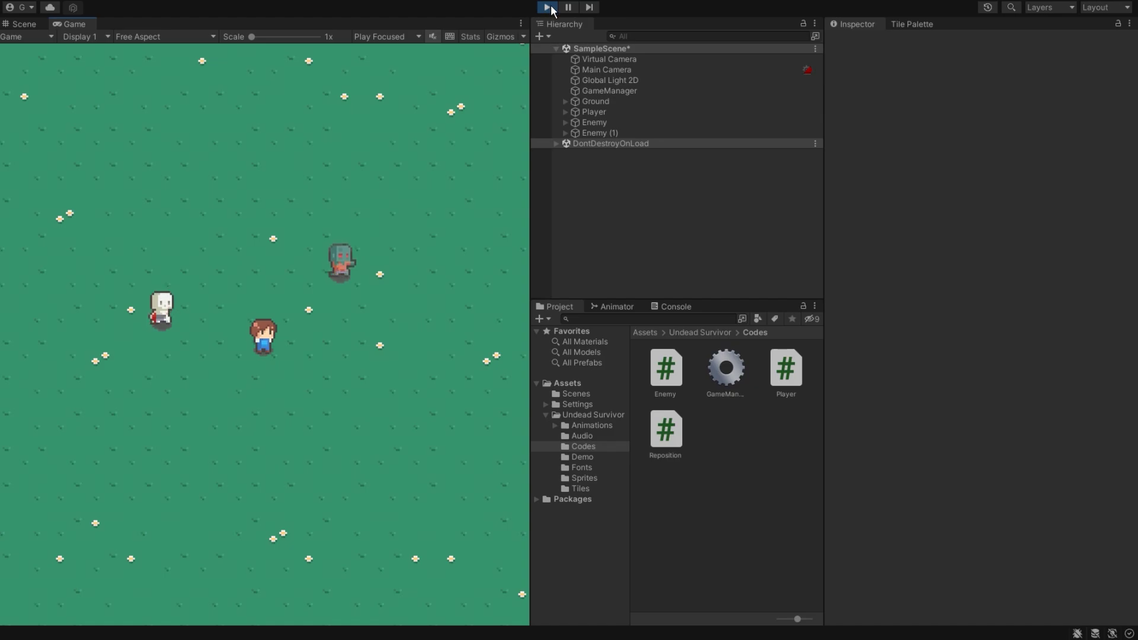
click(551, 8)
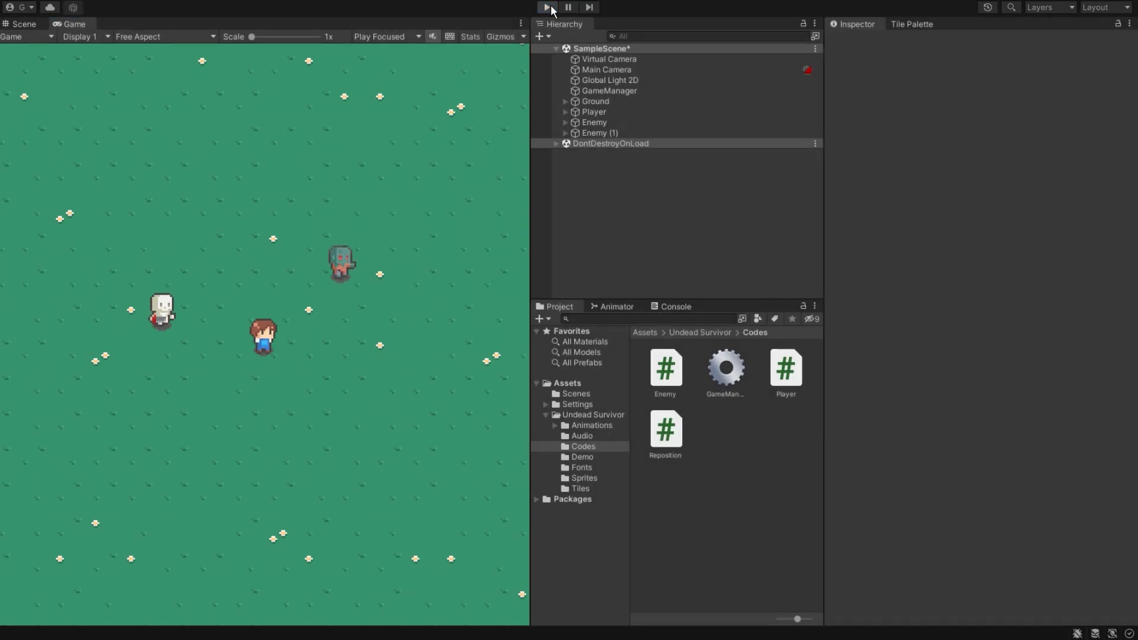
key(alt+Tab)
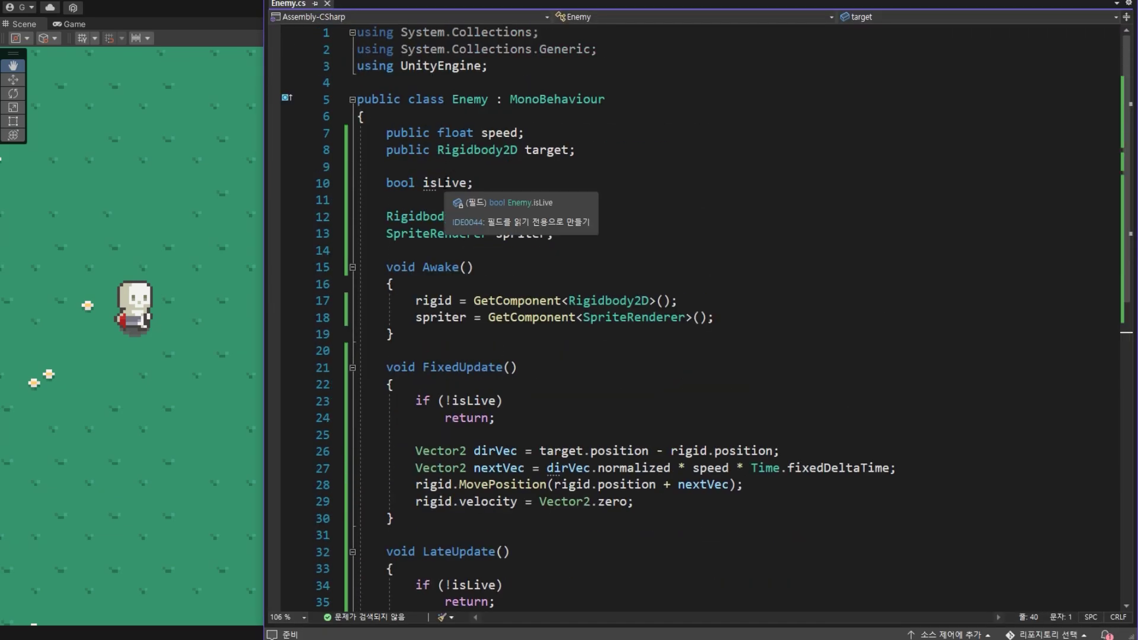
Initialise the field as 'bool isLive = true;' on line 10, save, and return to Unity.
click(468, 183)
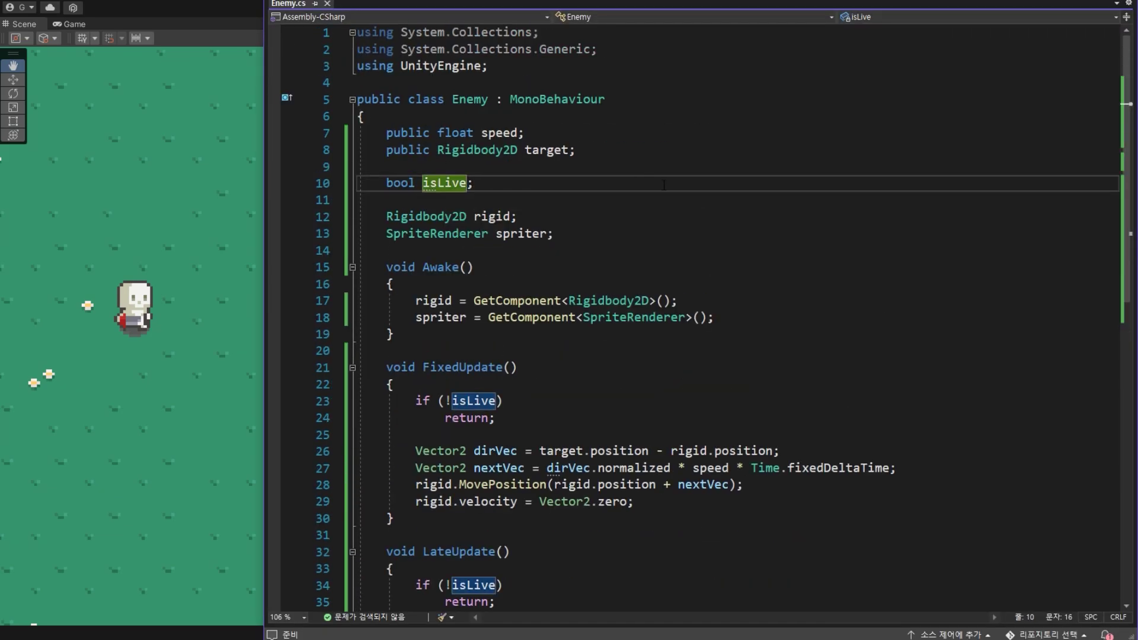
text(= tue)
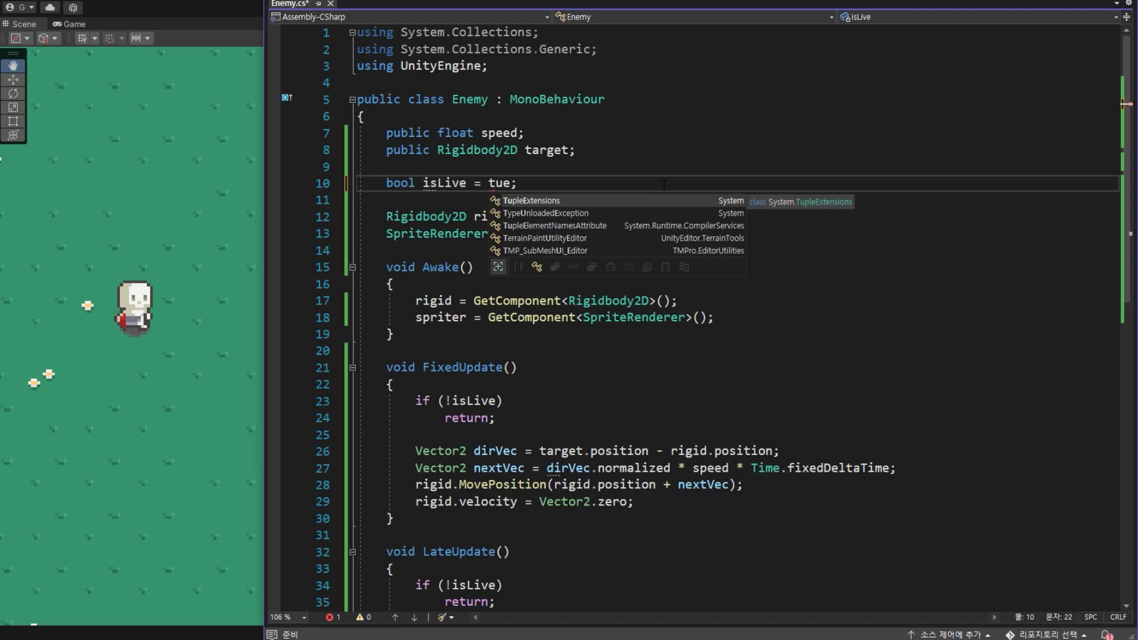
key(BackSpace)
key(BackSpace)
text(rue)
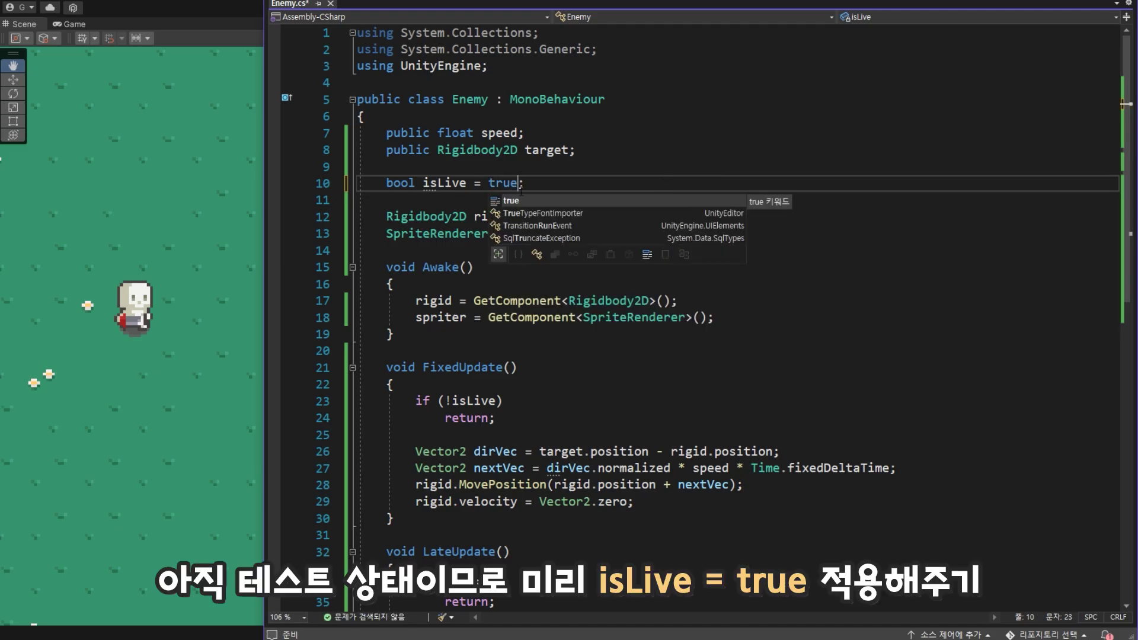
text(;)
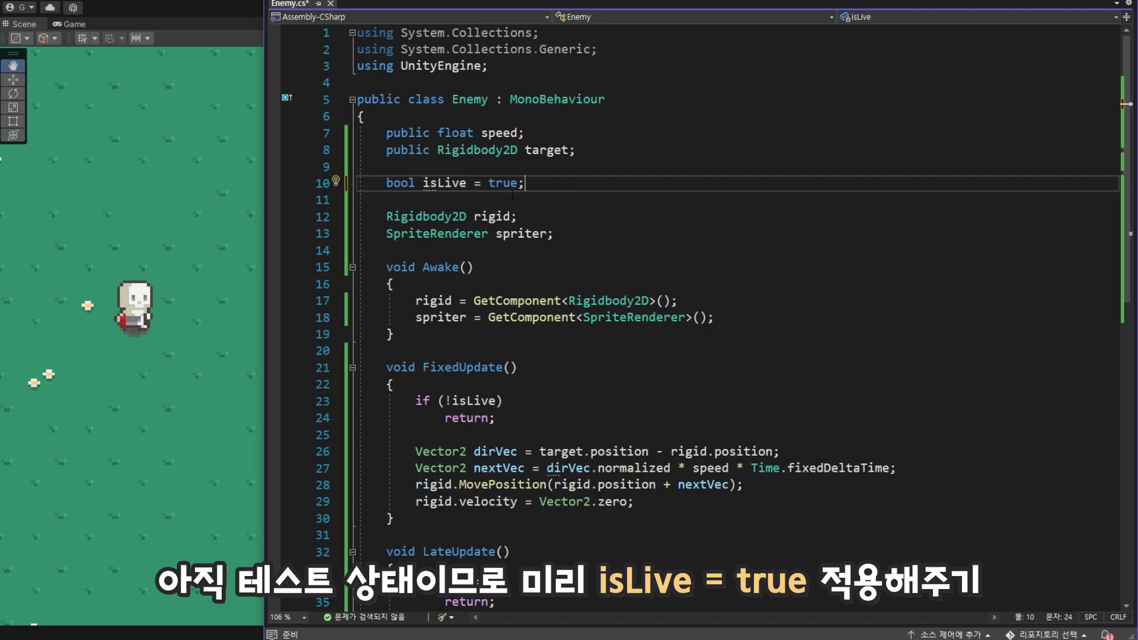
key(ctrl+s)
drag(517, 183, 423, 182)
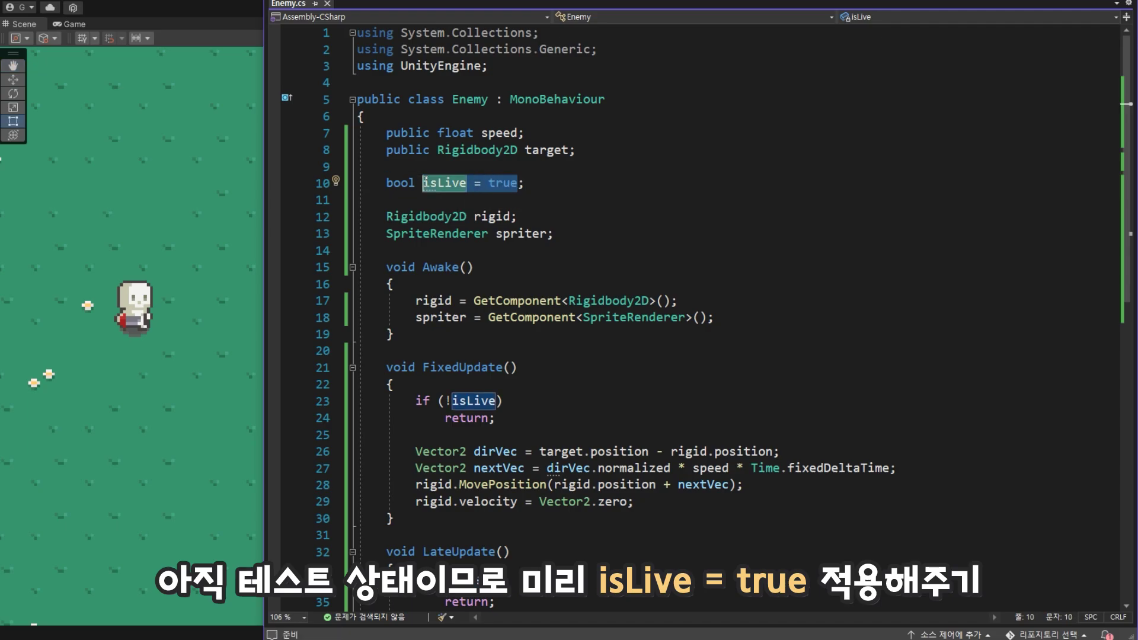
click(558, 184)
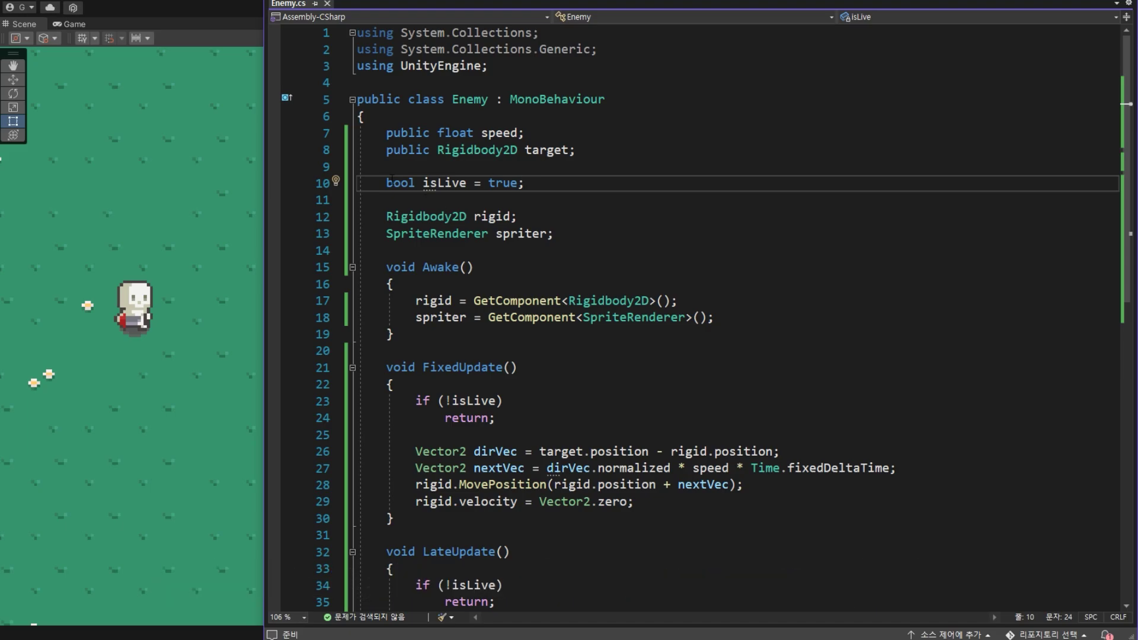
key(alt+Tab)
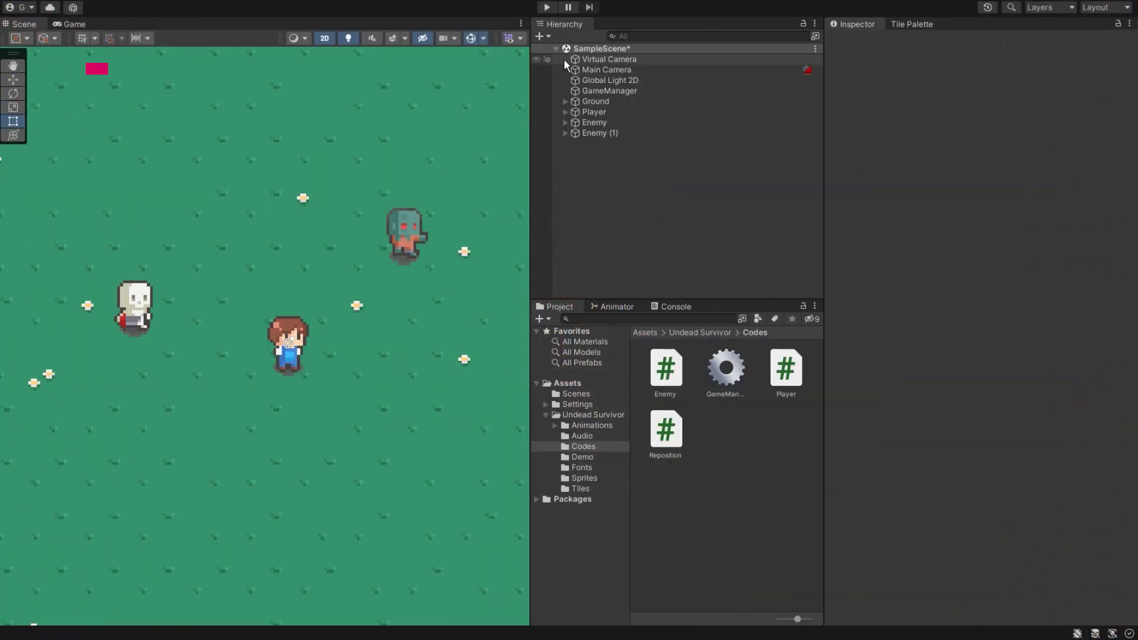
Set Speed to 1 for both Enemy and Enemy (1) in the Inspector.
click(604, 122)
shift+click(597, 133)
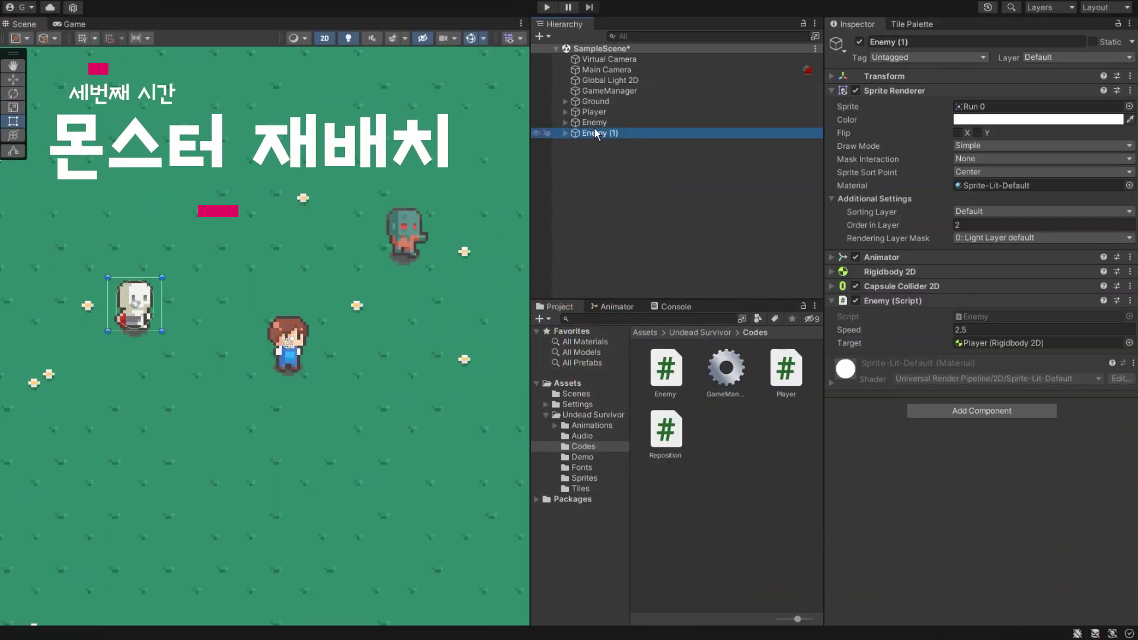
click(984, 330)
text(1)
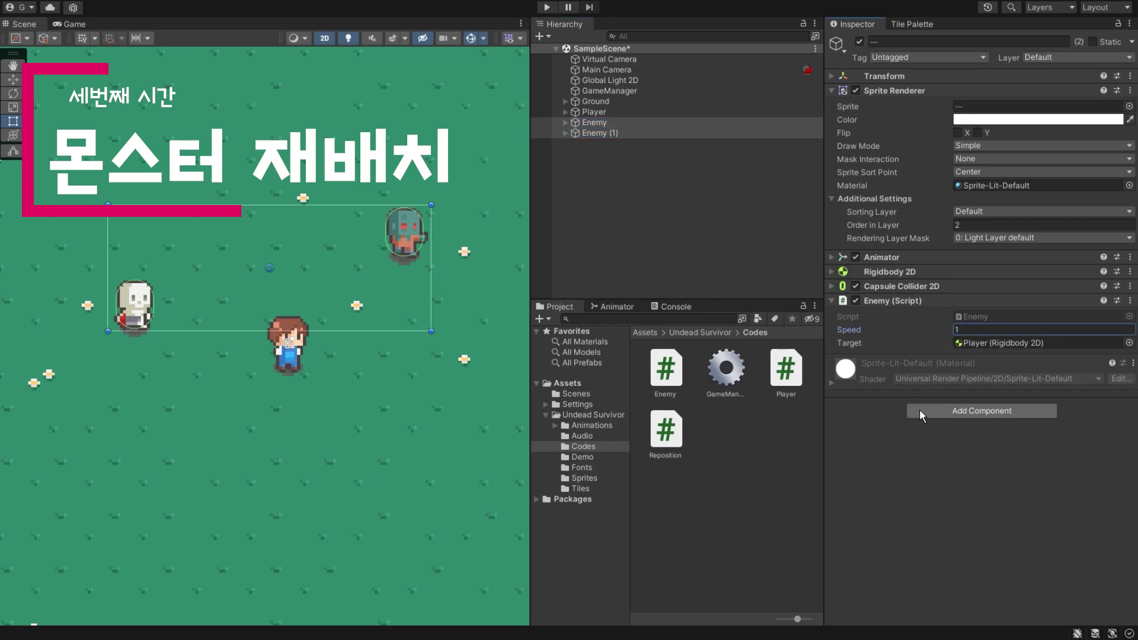
click(670, 216)
Play the game and walk the player around to check the enemies chase, then stop.
click(546, 8)
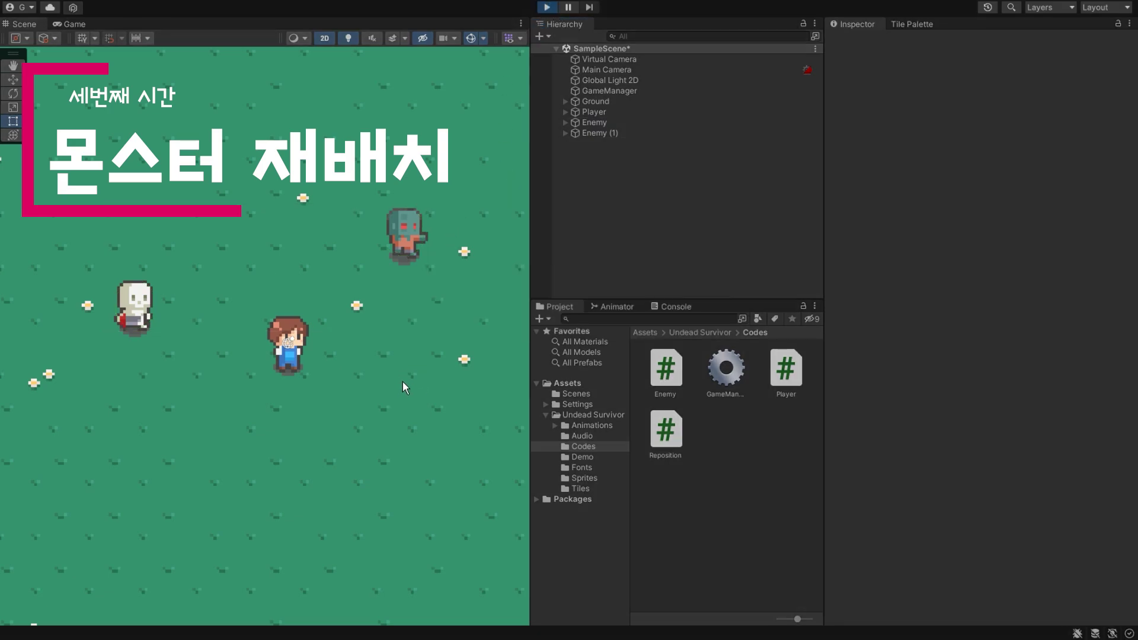
key(Down)
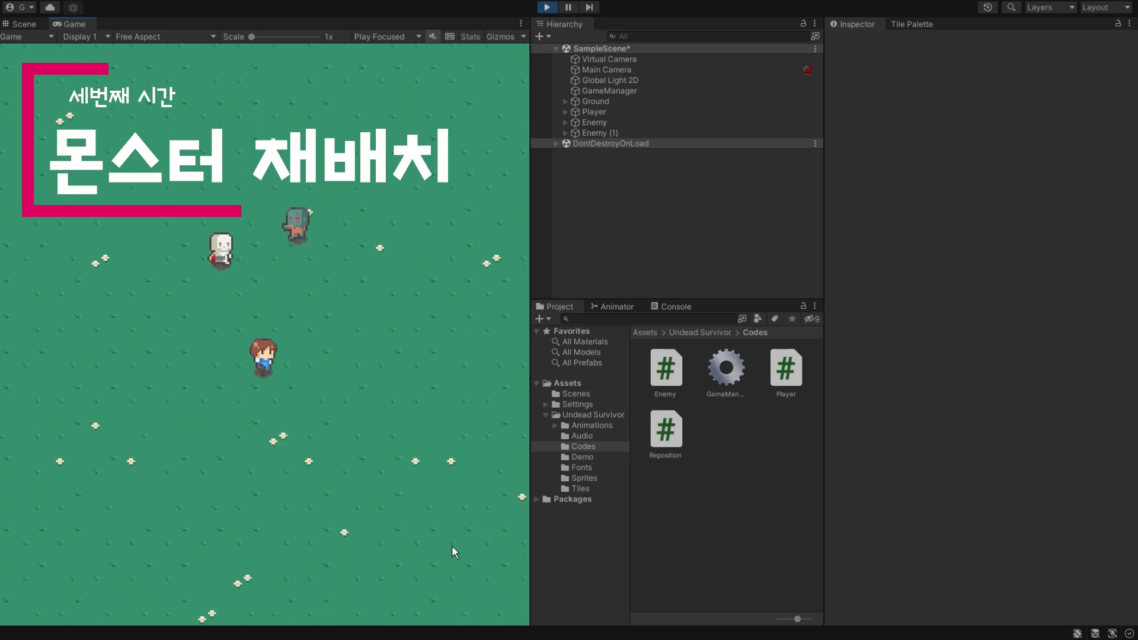
key(Down)
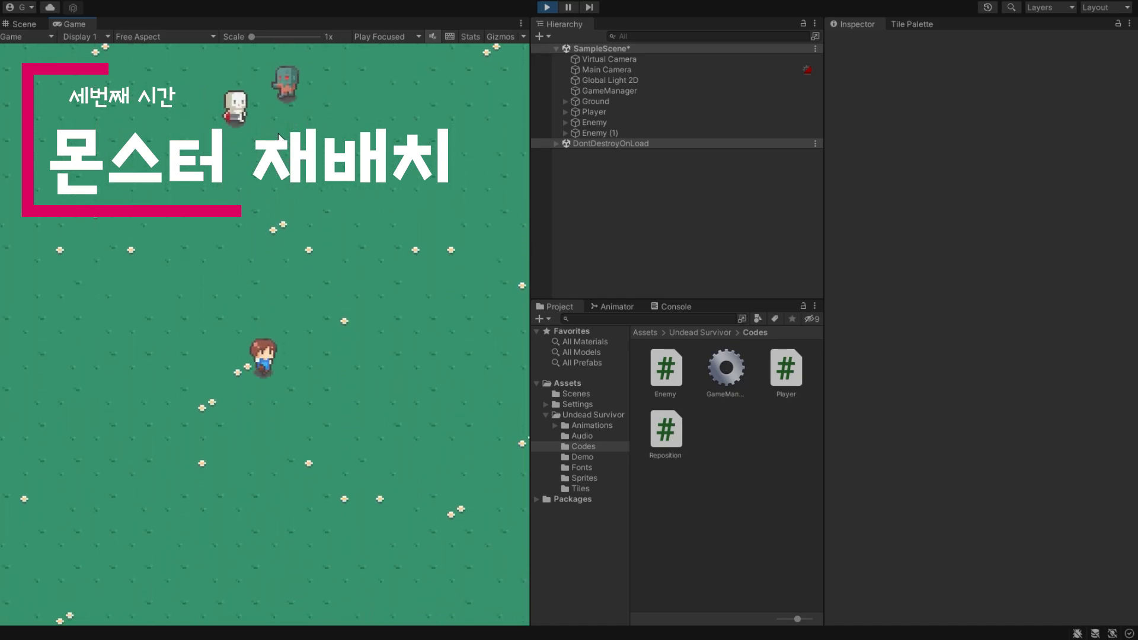
key(Down)
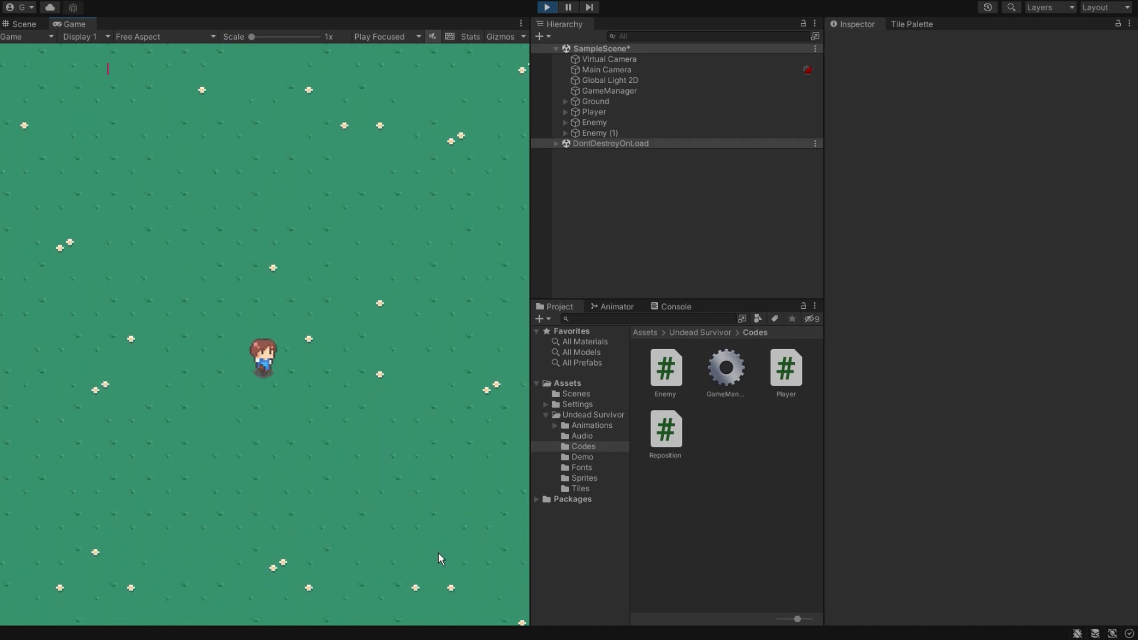
key(Down)
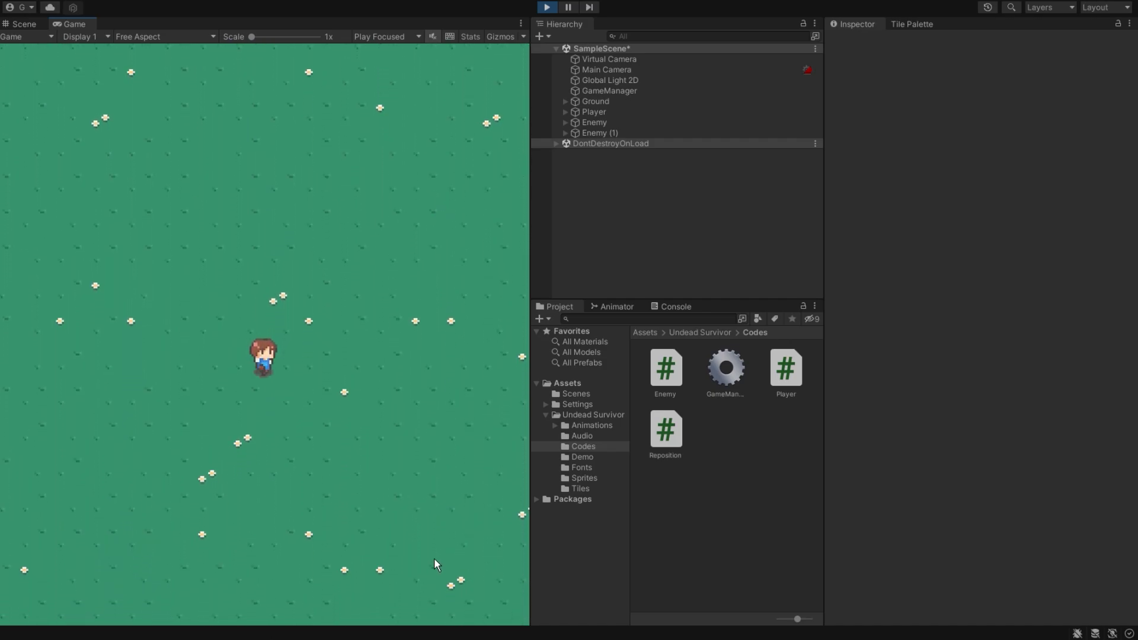
key(Right)
key(Down)
key(Right)
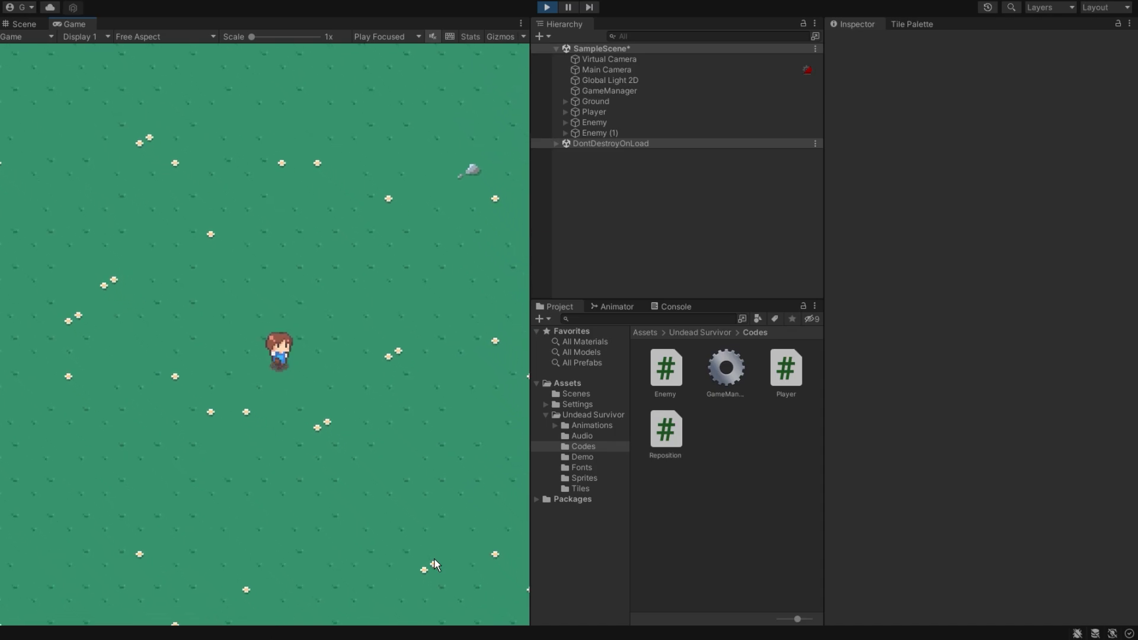
key(Up)
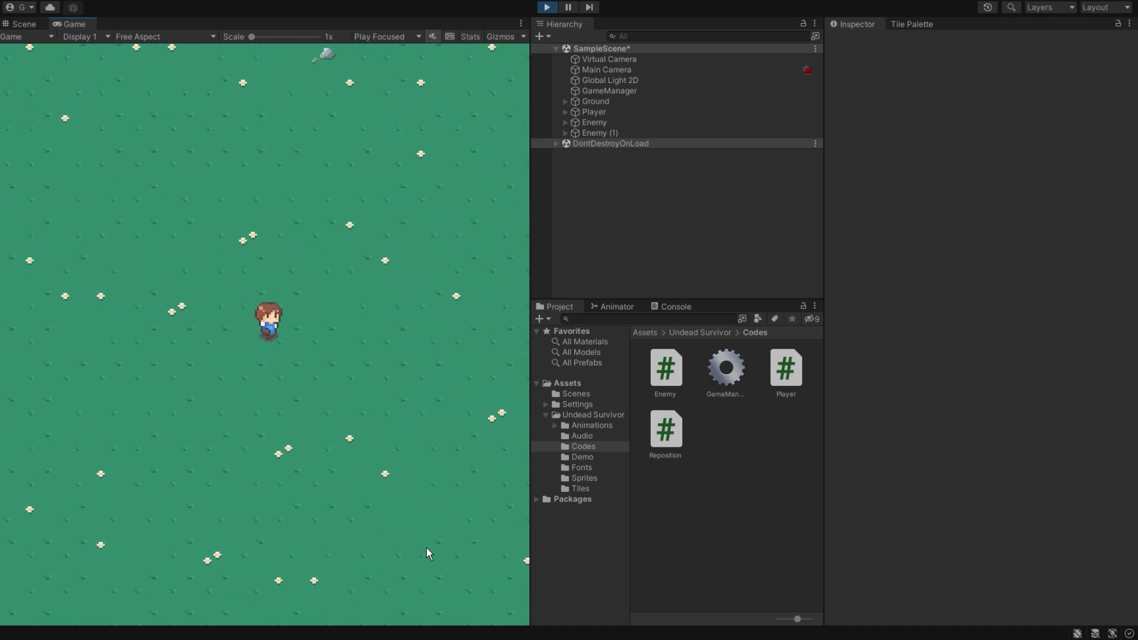
key(Left)
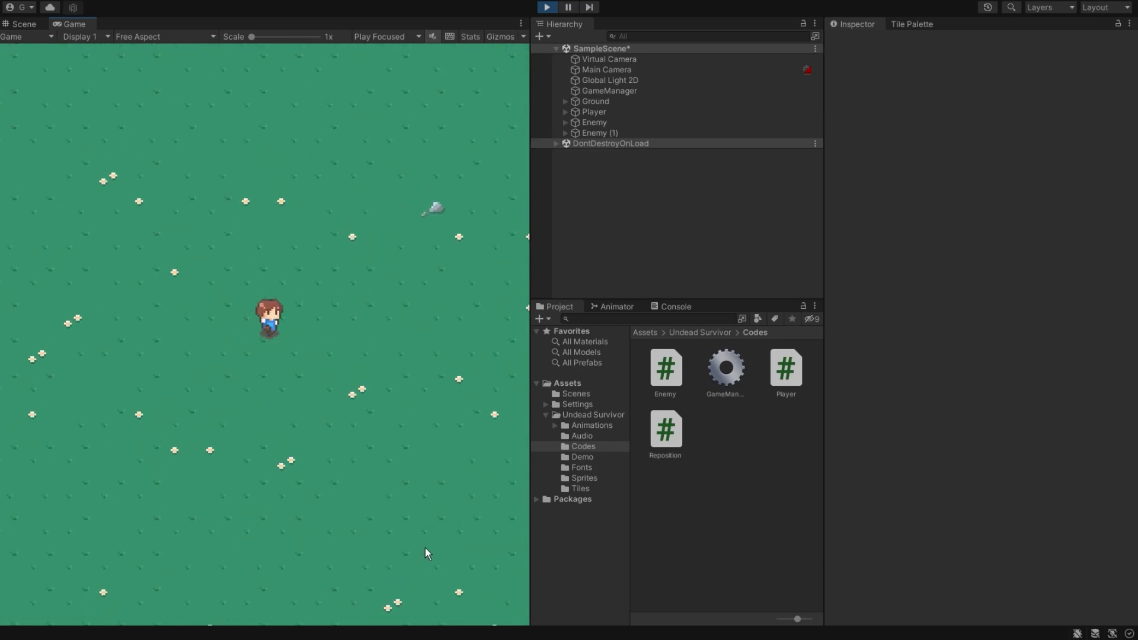
key(Right)
key(Left)
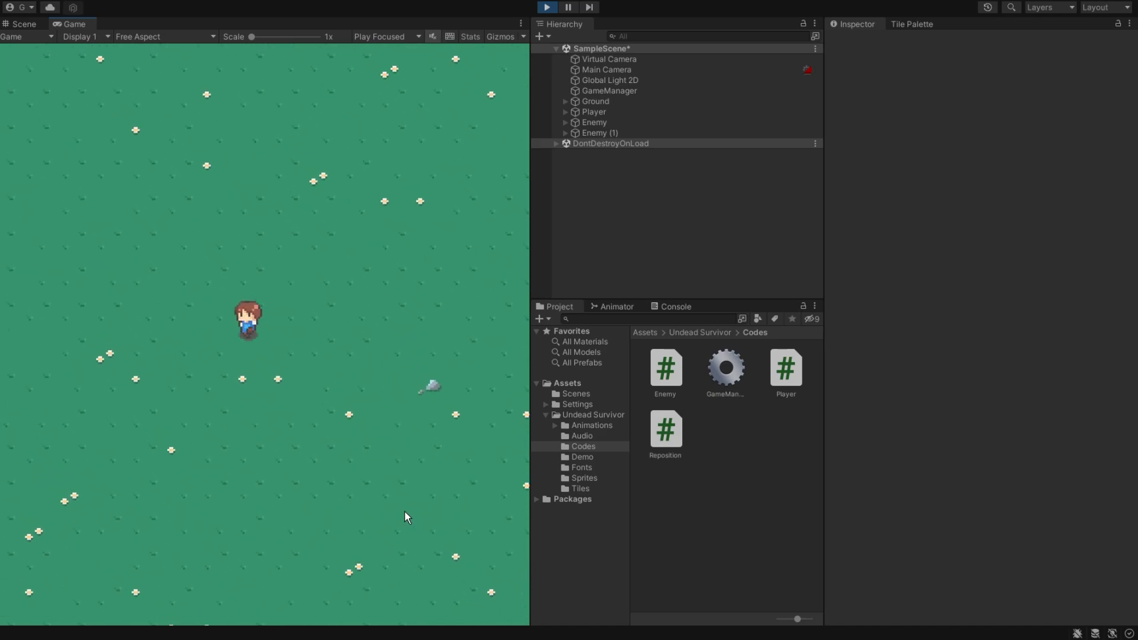
key(Down)
key(Right)
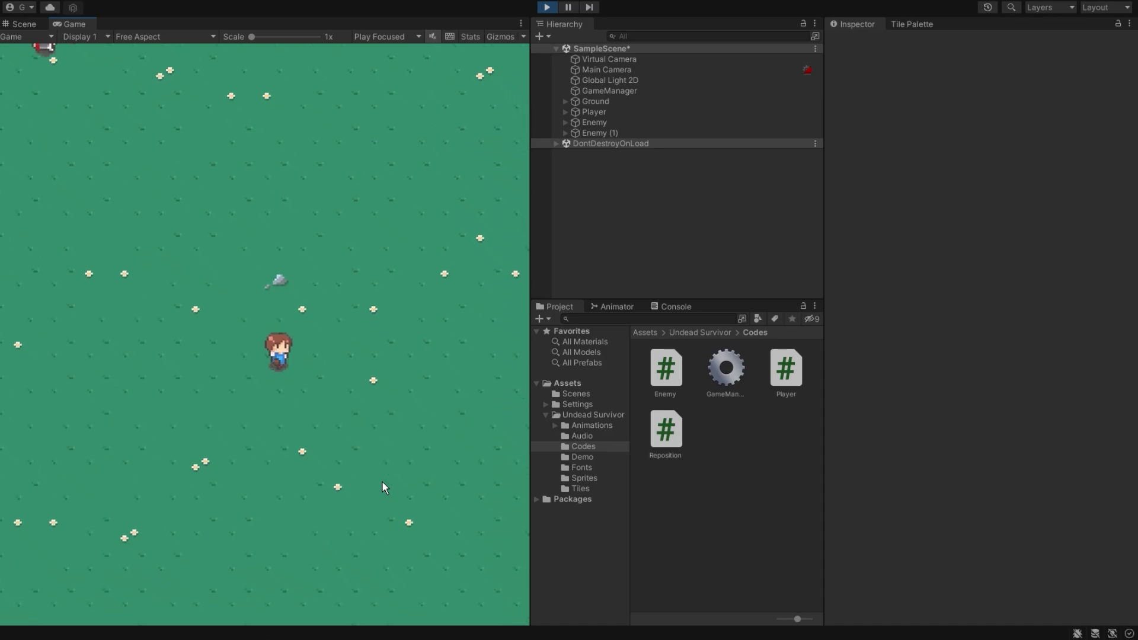
key(Down)
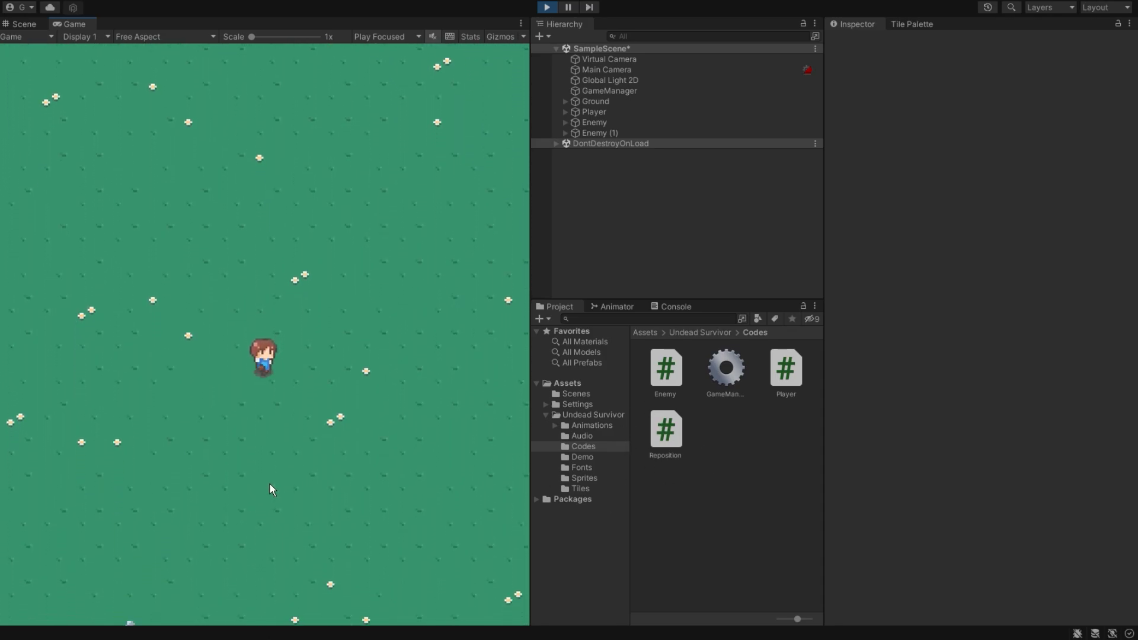
key(Left)
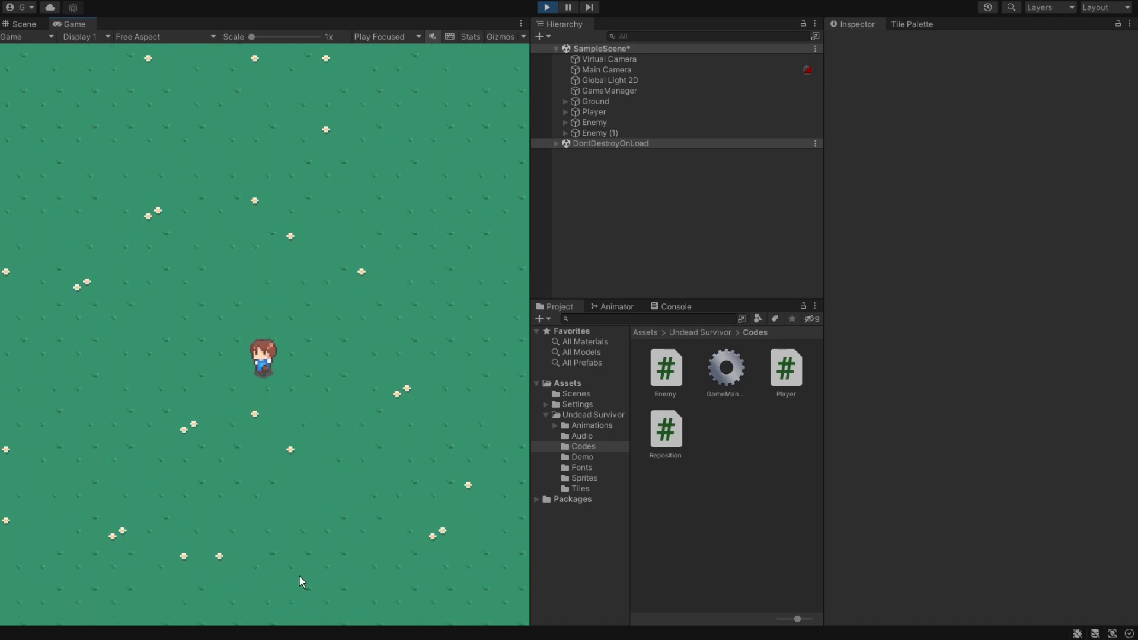
key(w)
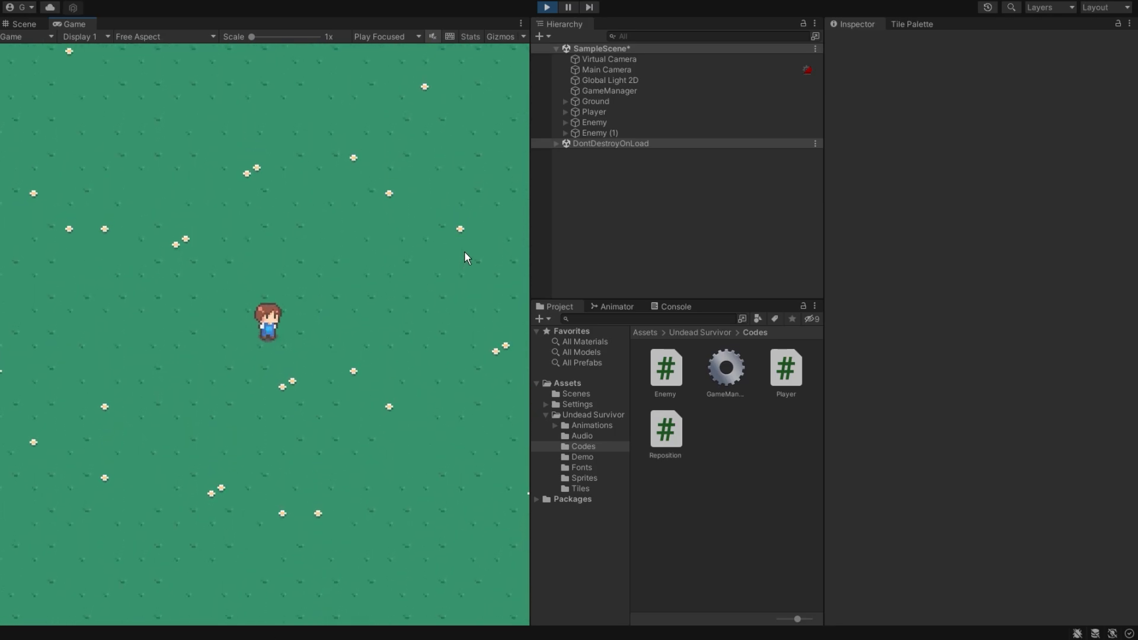
click(547, 9)
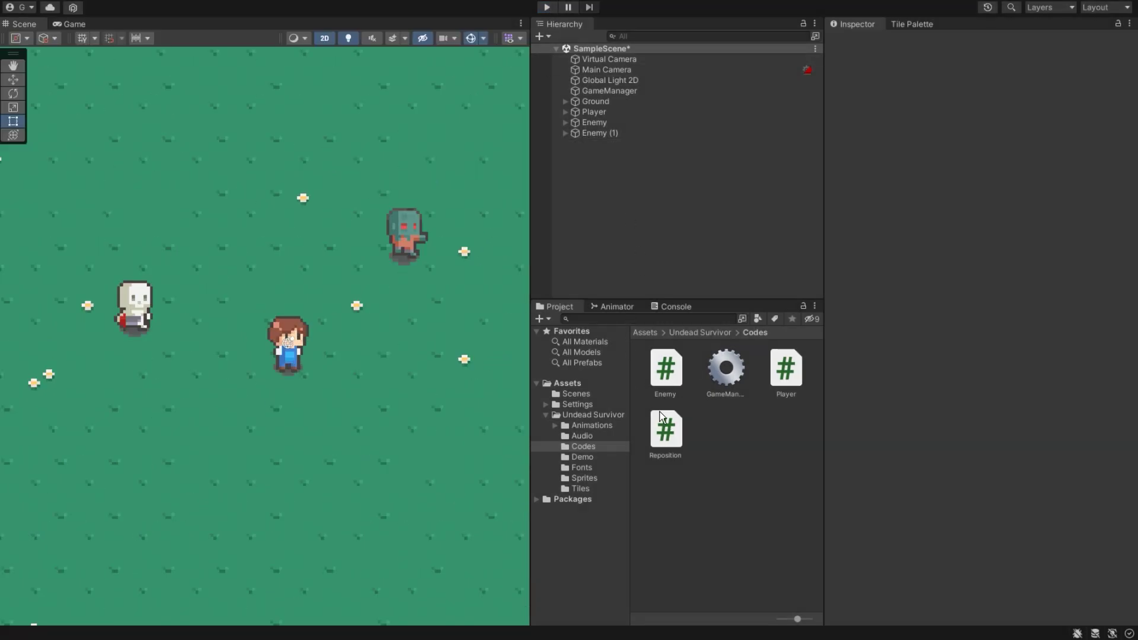
Open Reposition.cs and place the cursor on the empty line under case "Enemy".
double_click(669, 433)
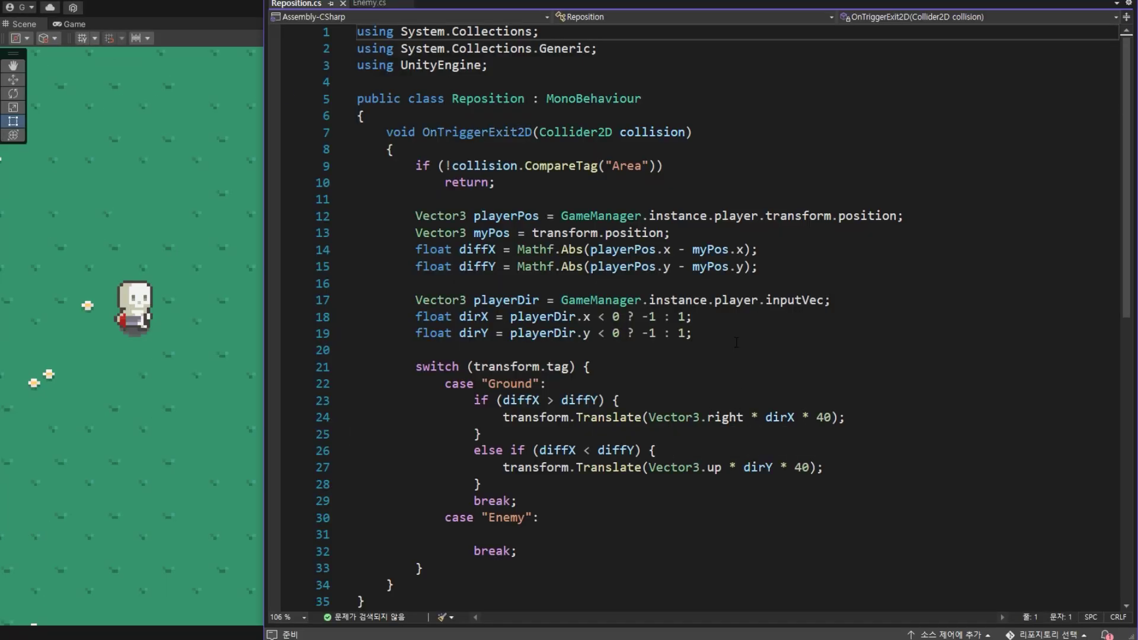
scroll(734, 269, down, 1)
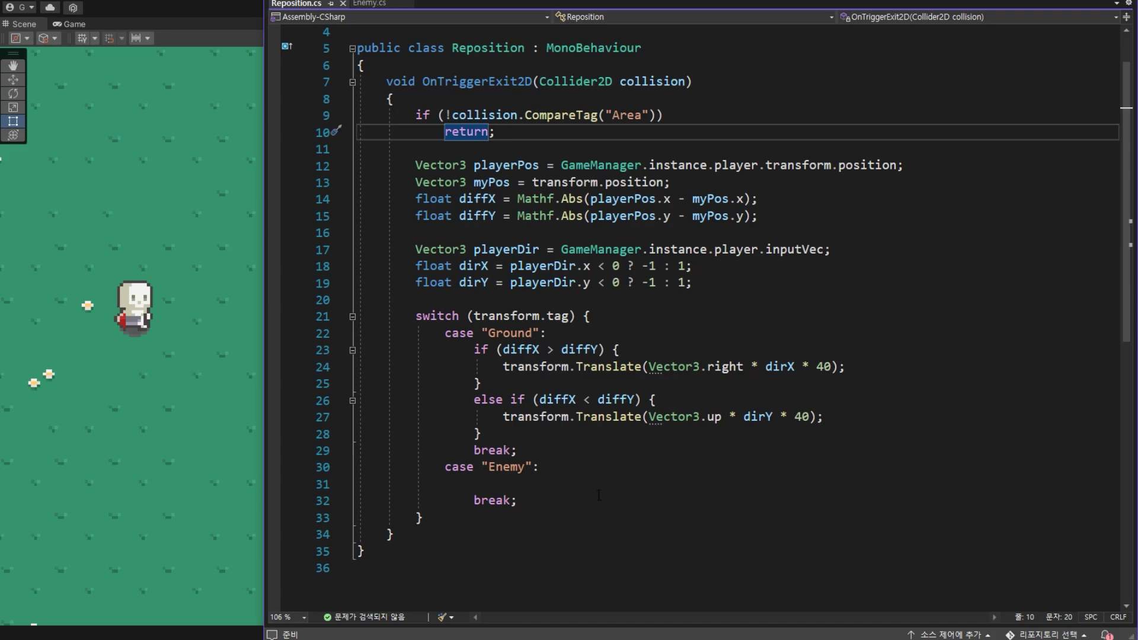
scroll(527, 350, down, 2)
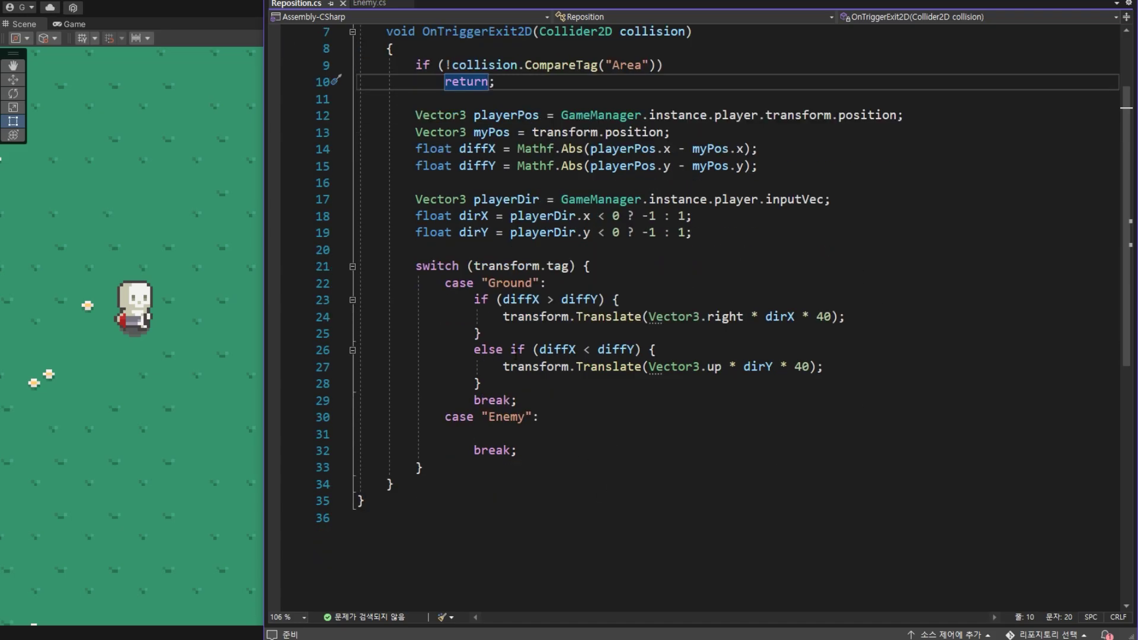
scroll(527, 350, down, 1)
scroll(551, 269, down, 1)
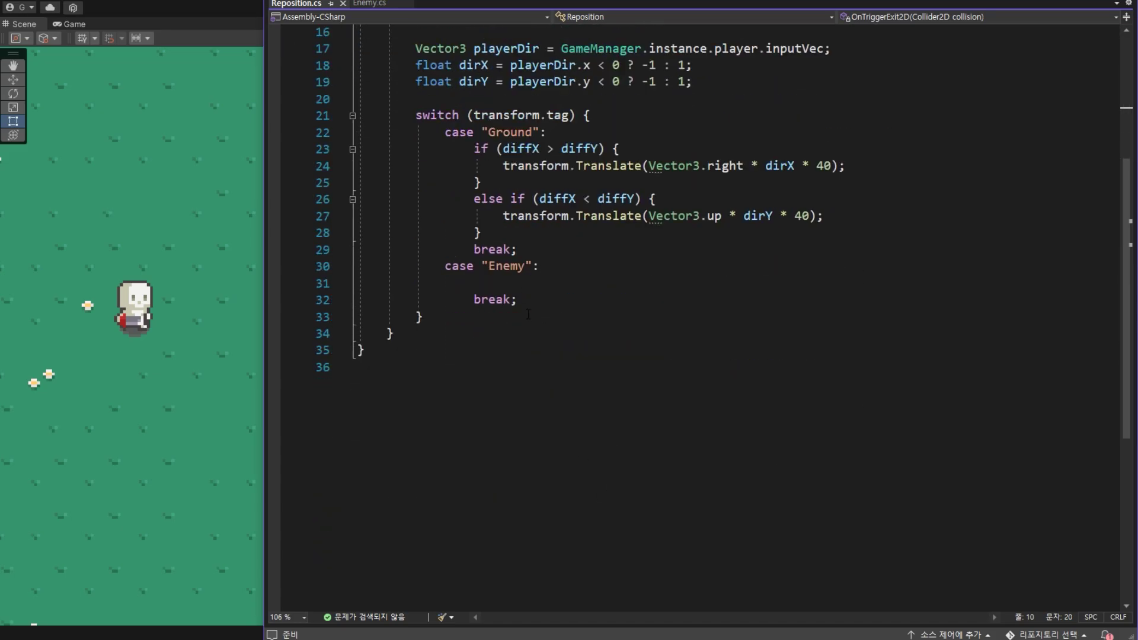
double_click(506, 267)
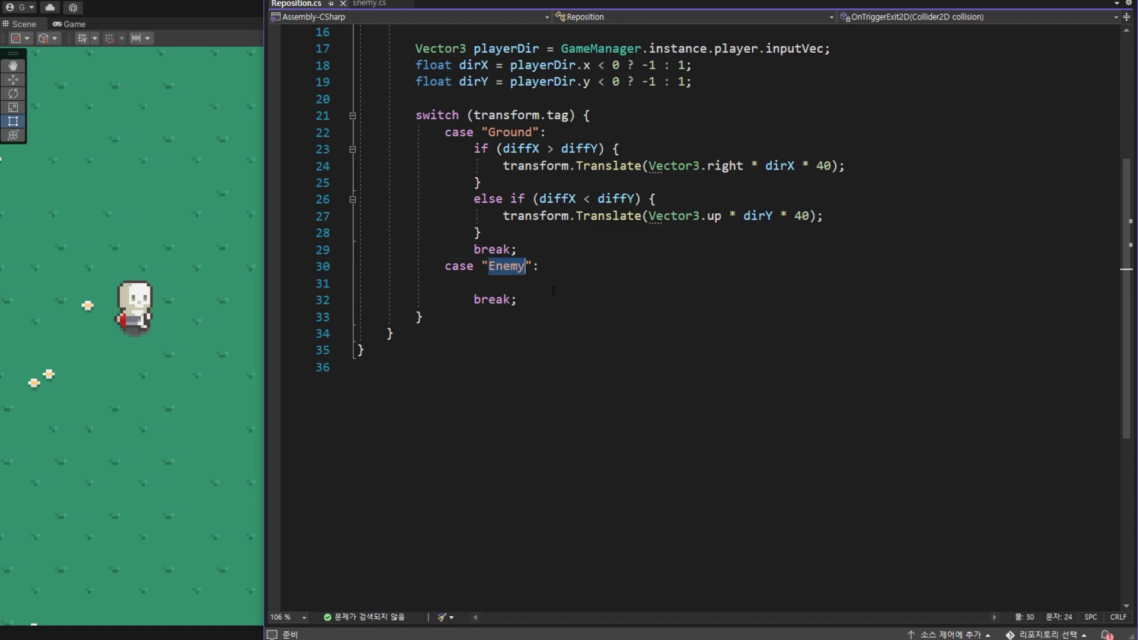
click(517, 287)
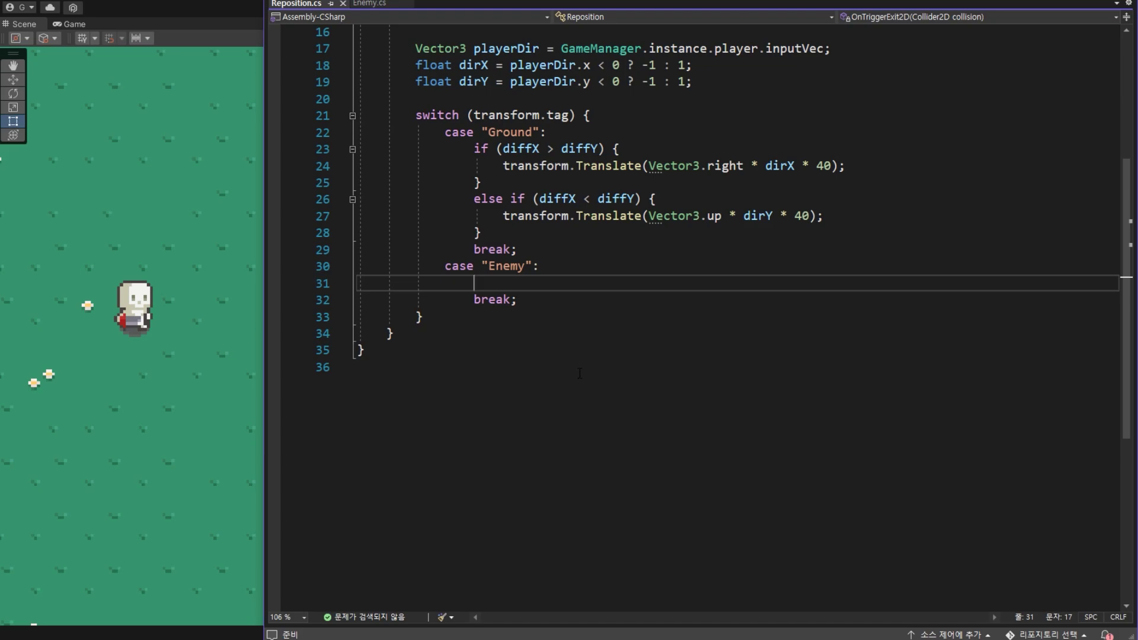
Add the field declaration 'Collider2D coll;' just inside the Reposition class body.
scroll(599, 424, up, 5)
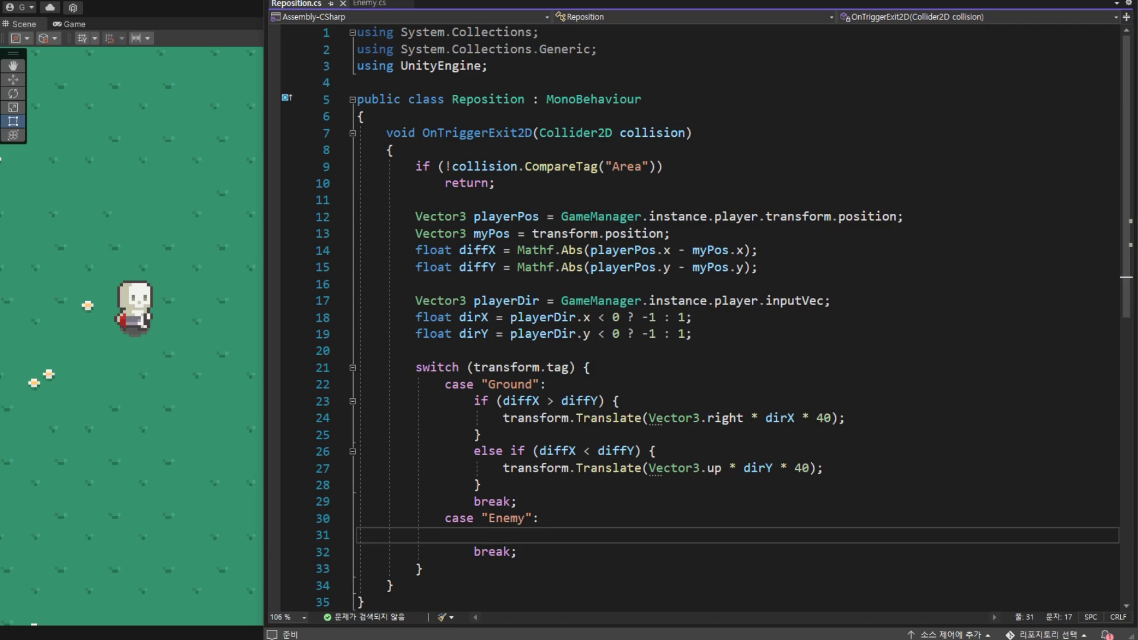
click(765, 116)
key(Return)
key(Return)
key(Up)
text(Co)
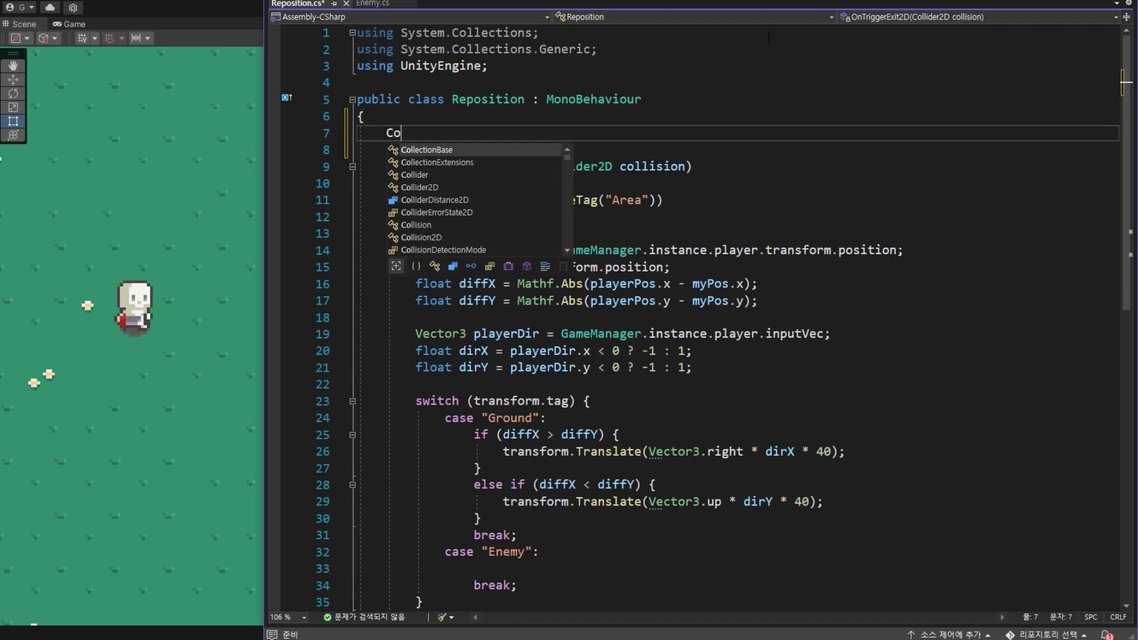
text(ol)
key(BackSpace)
key(BackSpace)
text(ll)
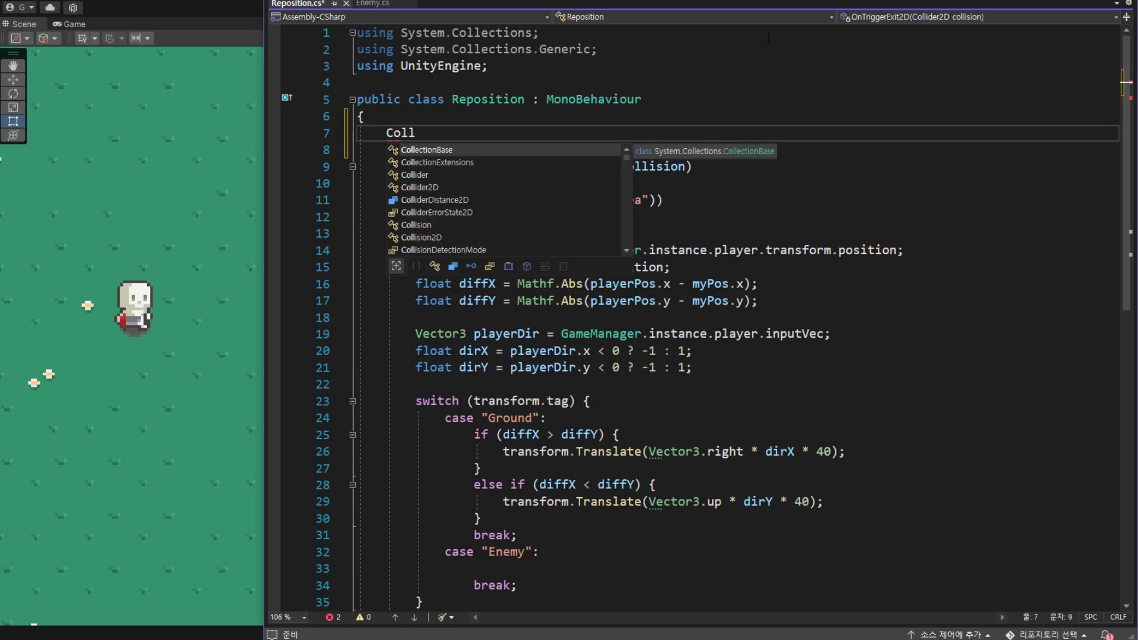
key(Down)
key(Down)
key(Down)
key(Tab)
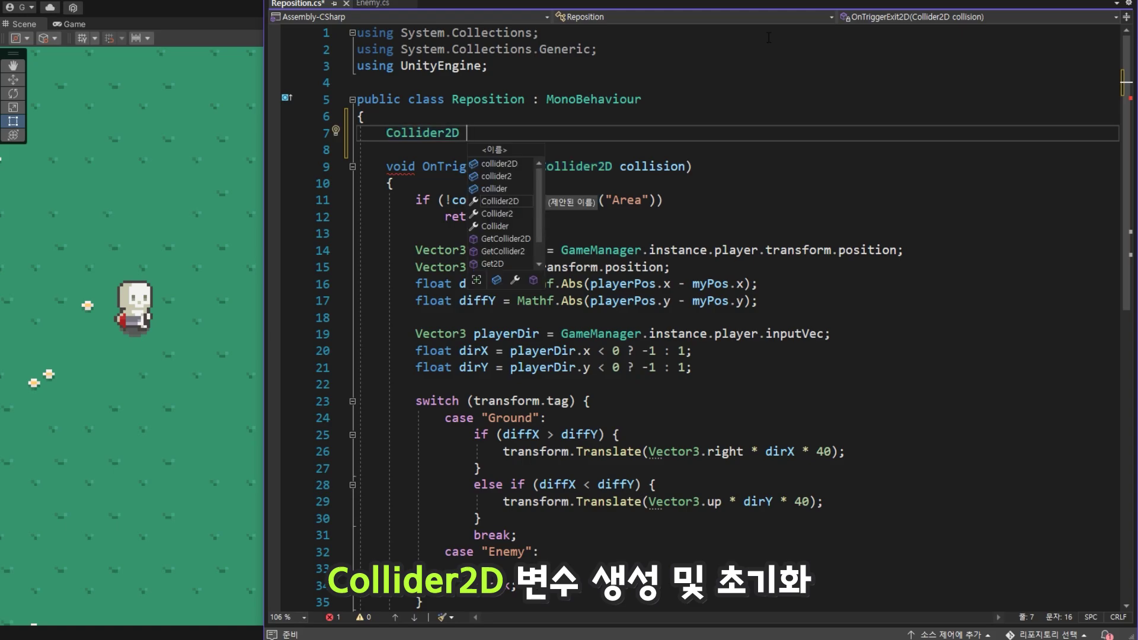
text(co)
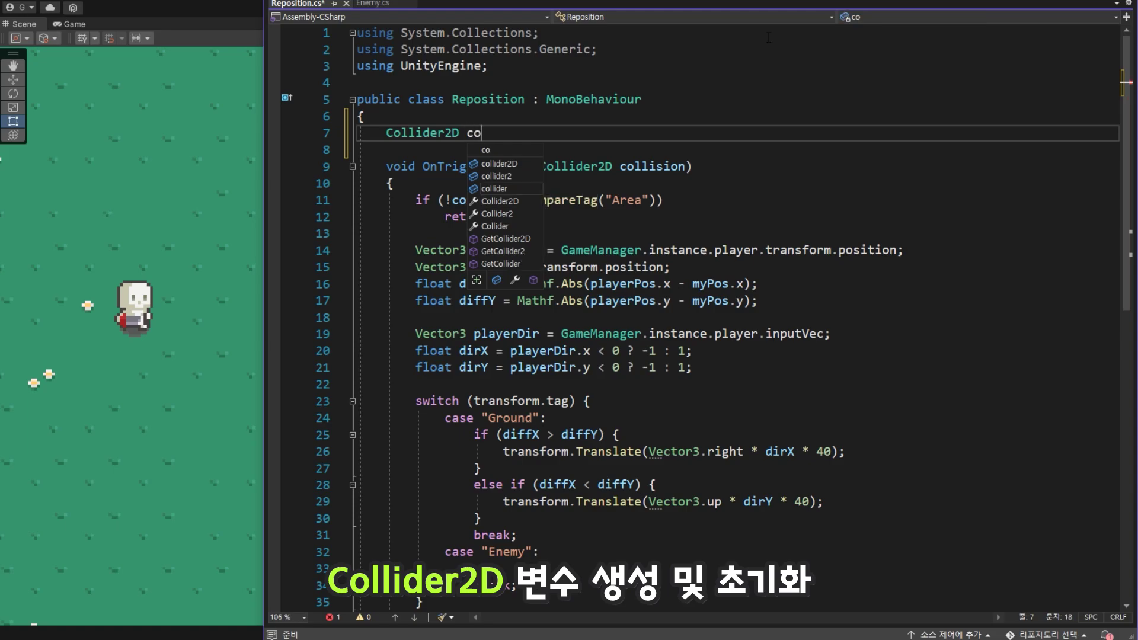
text(ll;)
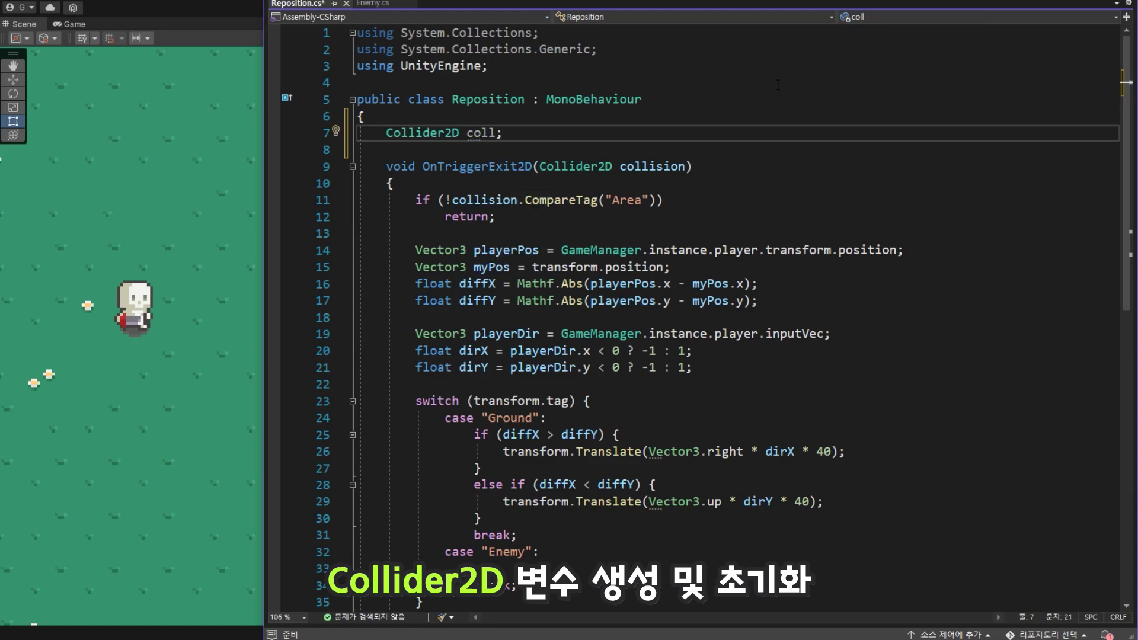
key(Return)
key(Return)
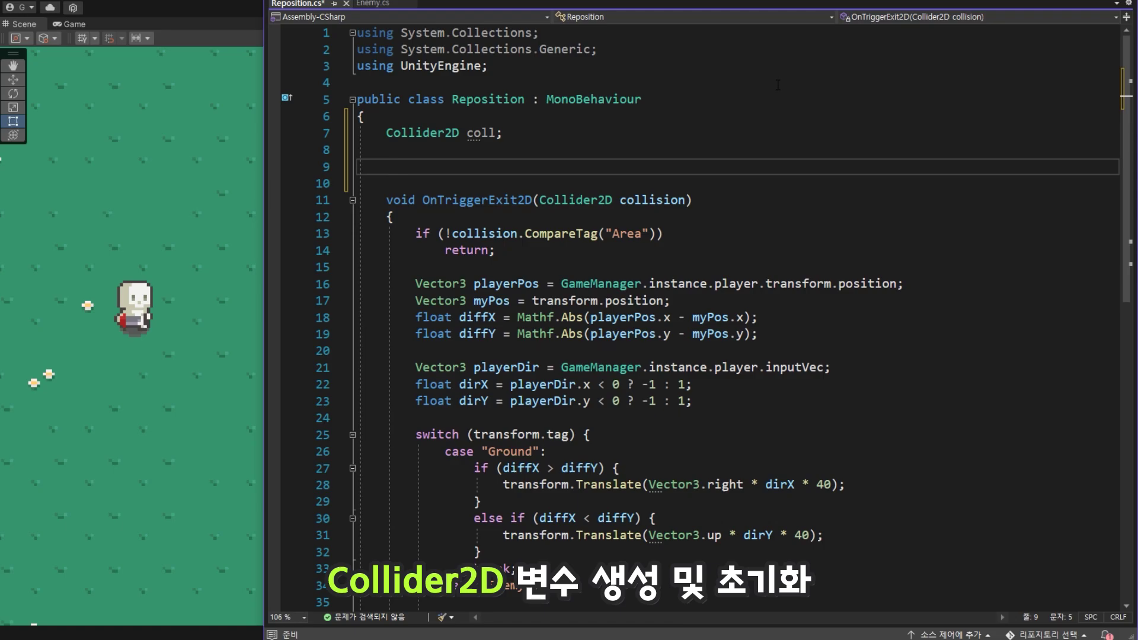
Add an Awake method containing the assignment coll = GetComponent<>();.
text(Awak)
key(Tab)
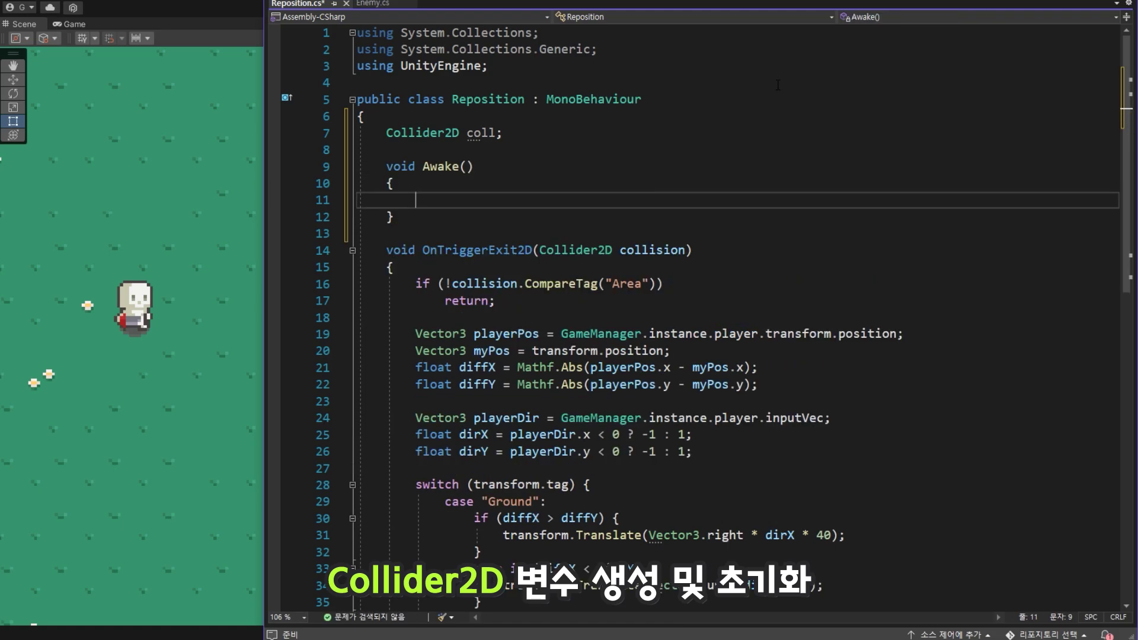
double_click(481, 133)
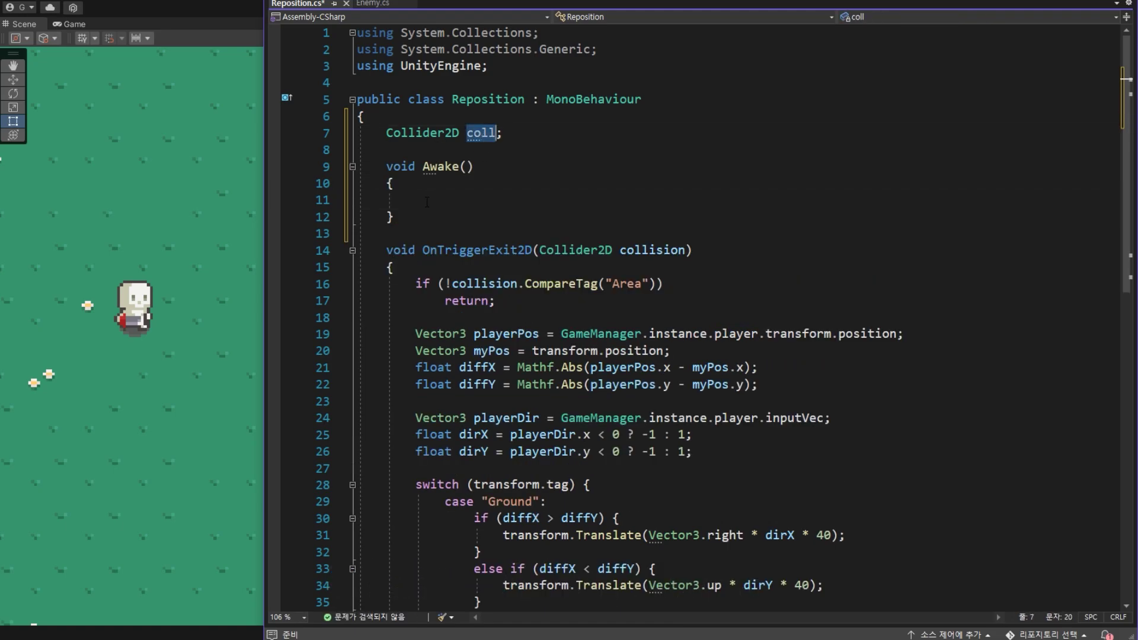
key(ctrl+c)
click(427, 202)
key(ctrl+v)
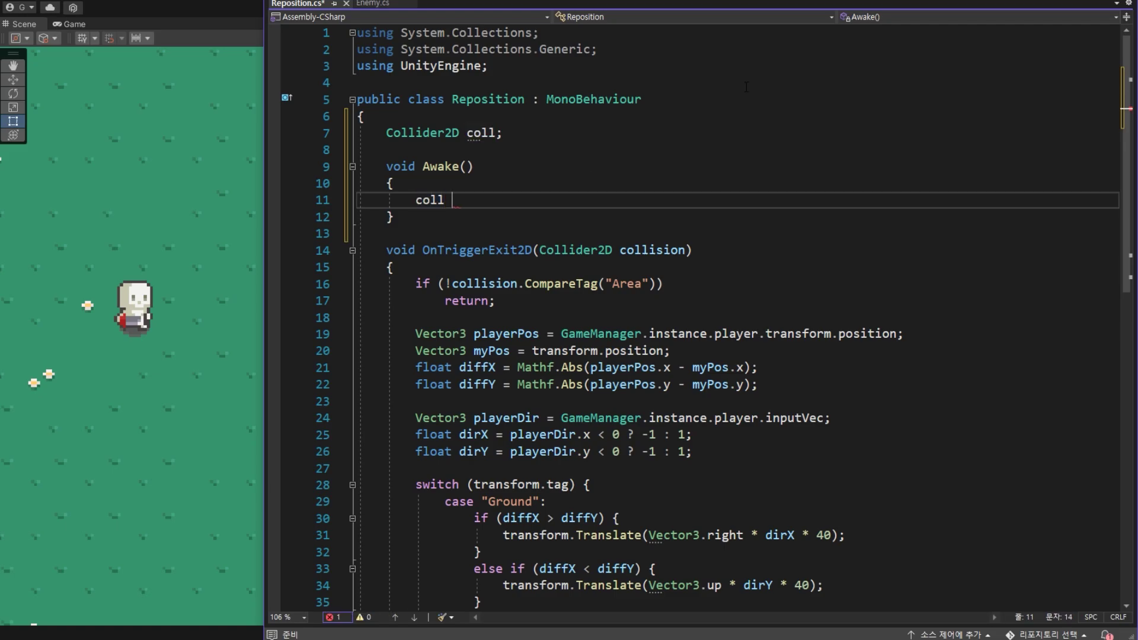
text(= Get)
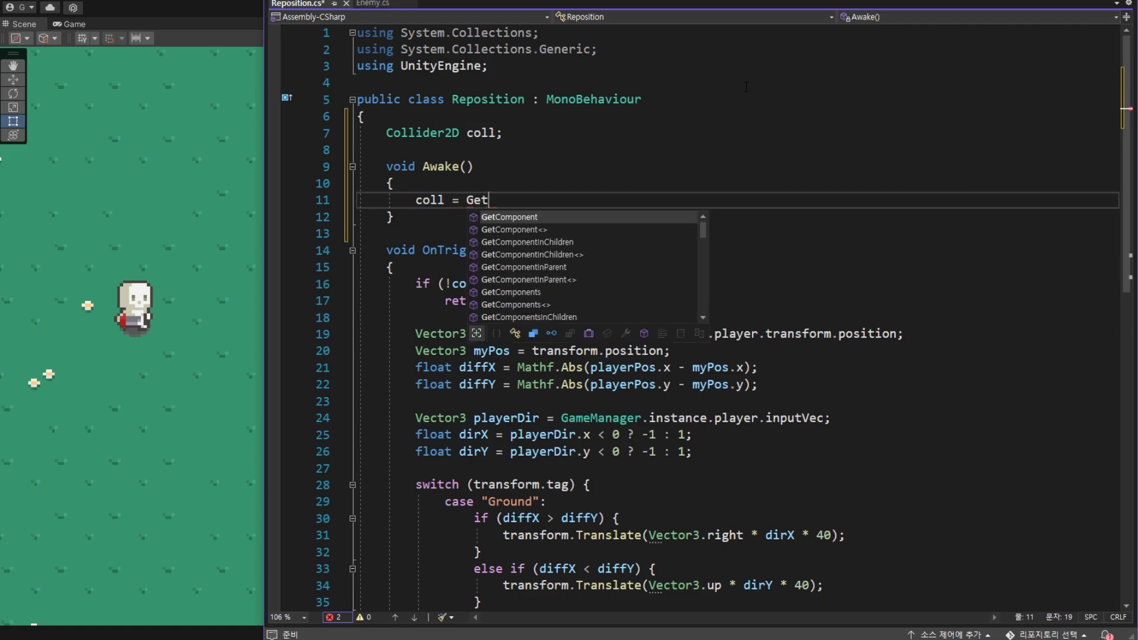
key(Down)
key(Tab)
text(())
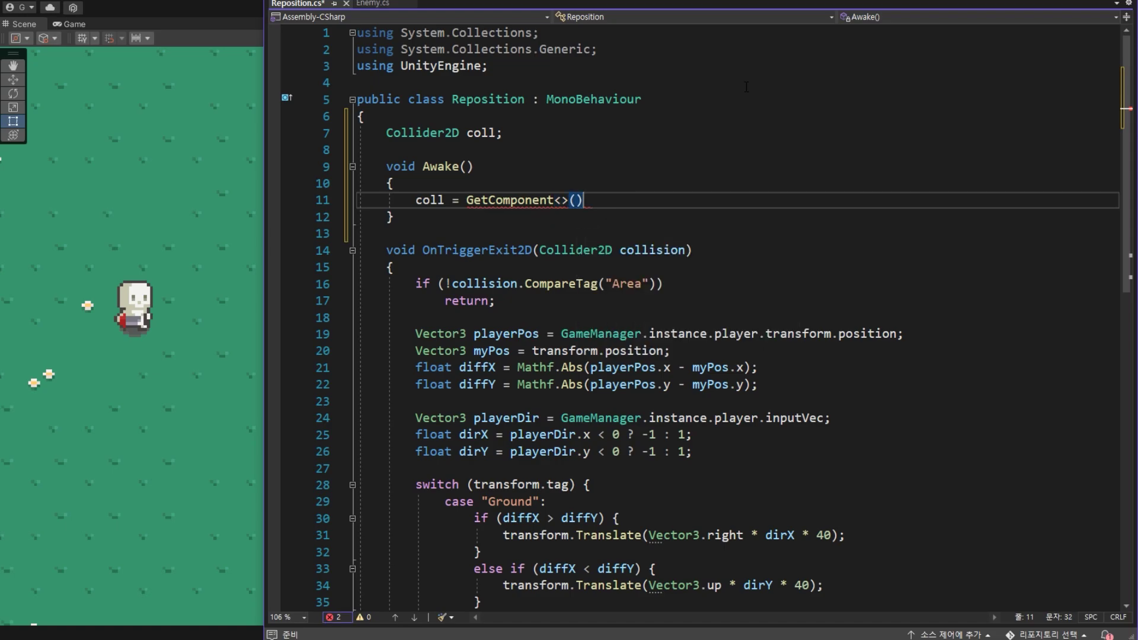
text(;)
Fill in Collider2D as the GetComponent type and check the coll references.
double_click(427, 135)
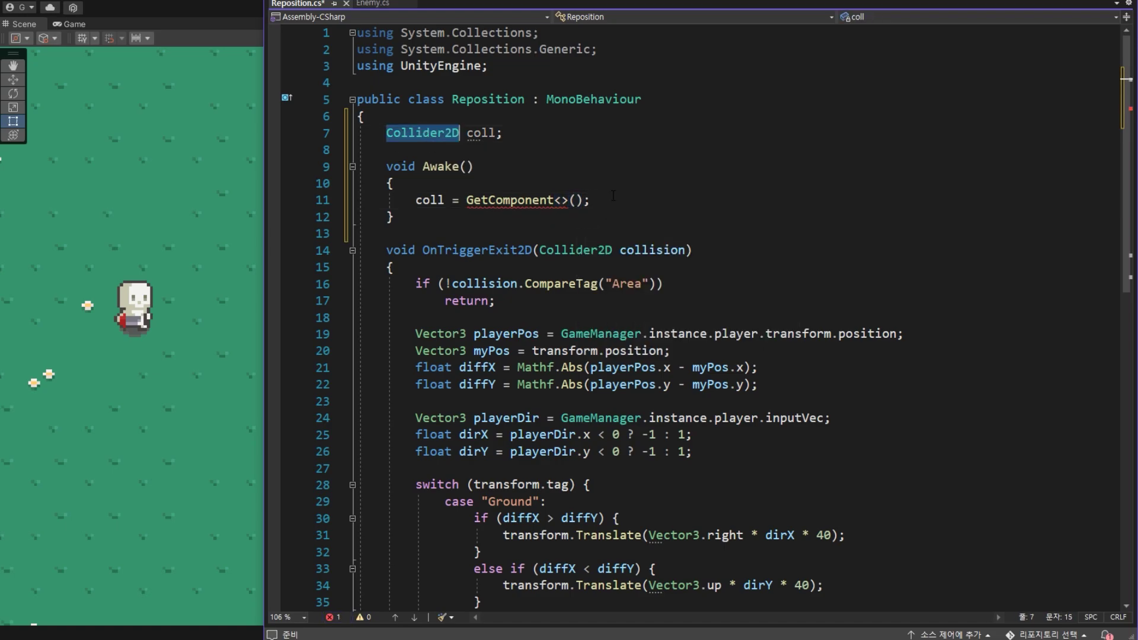
key(ctrl+c)
click(560, 200)
key(ctrl+v)
click(724, 204)
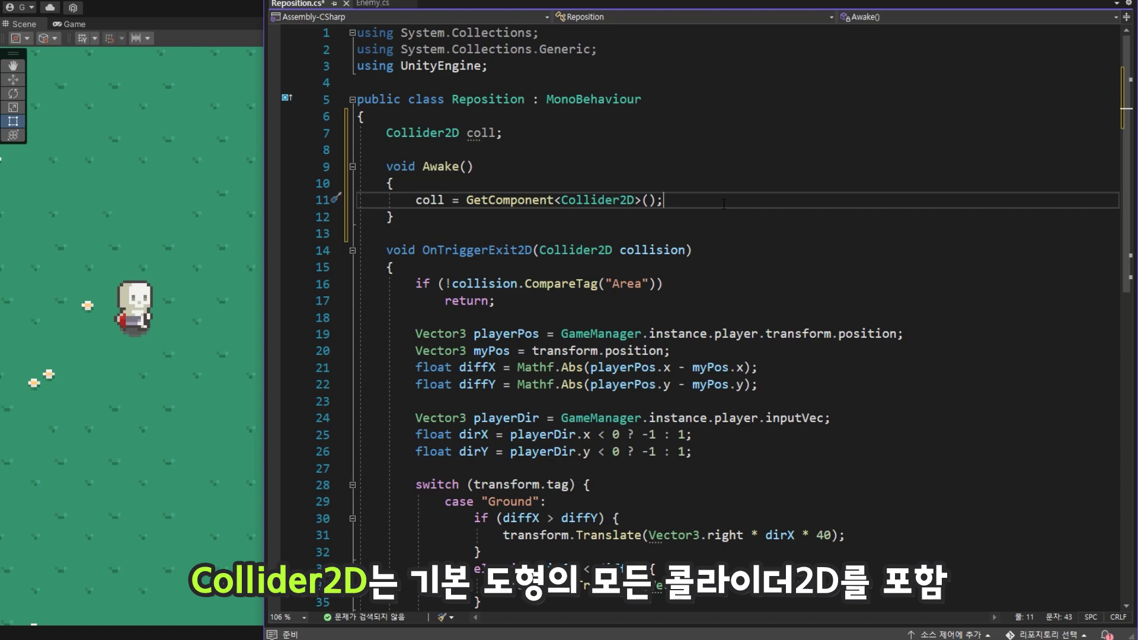
click(633, 200)
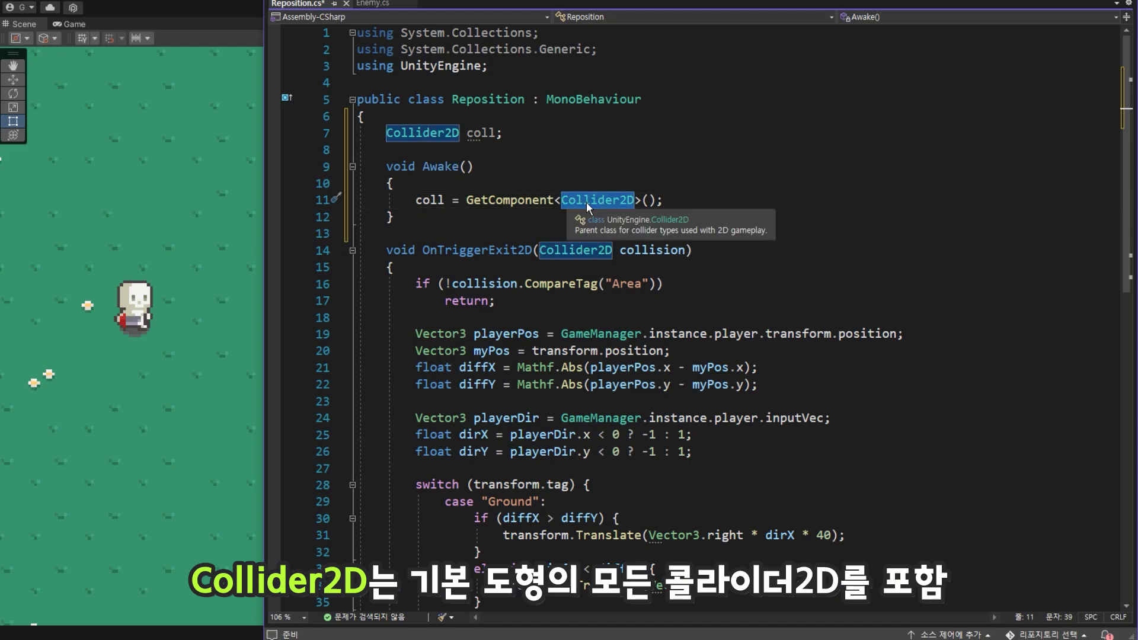
double_click(422, 200)
scroll(700, 156, down, 7)
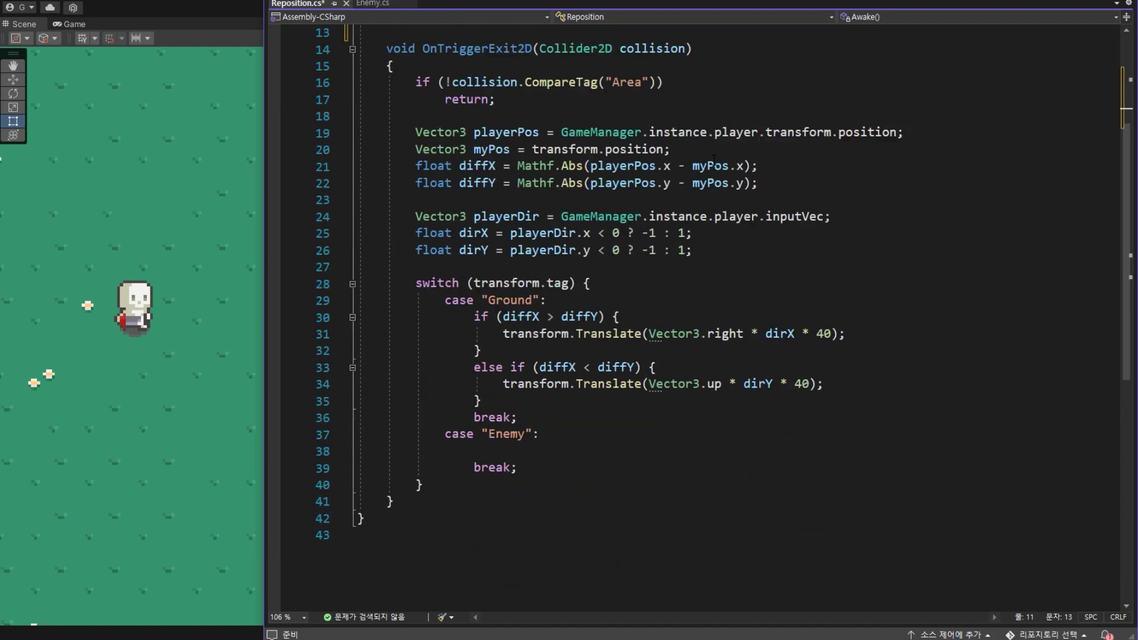
click(546, 300)
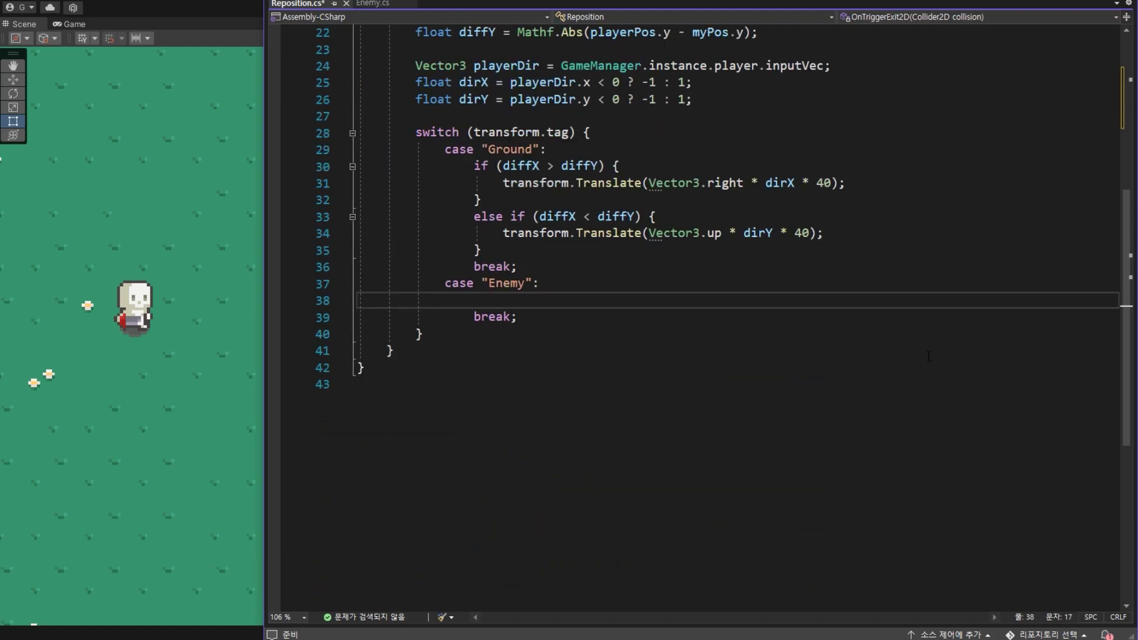
In Unity, select the skeleton Enemy (1) and toggle its Capsule Collider 2D off and on.
click(123, 344)
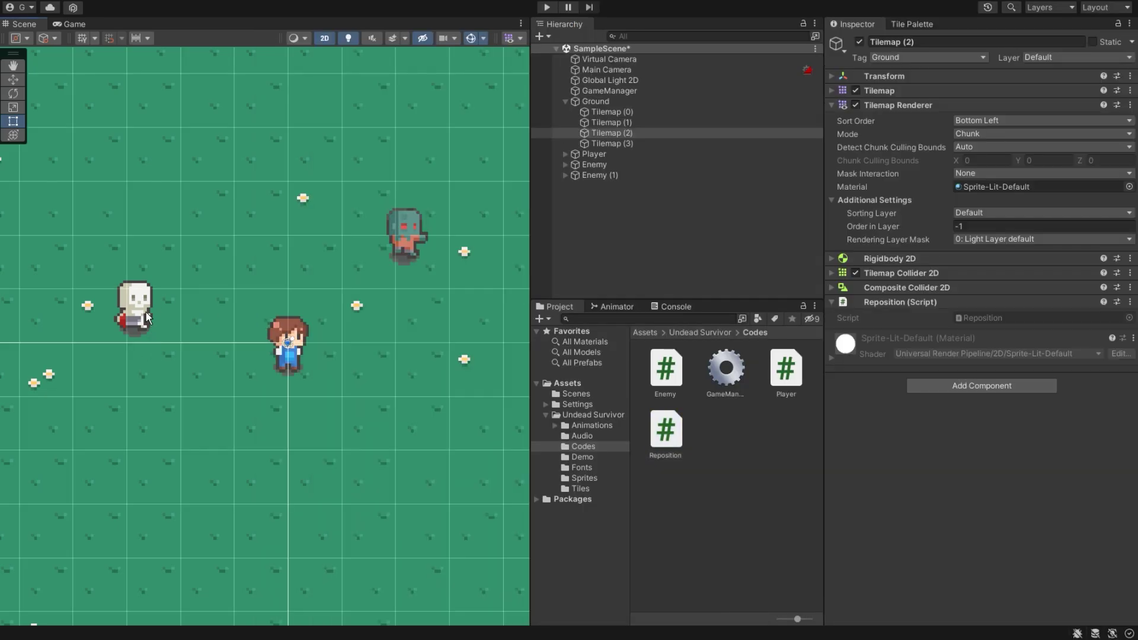
click(135, 305)
scroll(123, 313, up, 2)
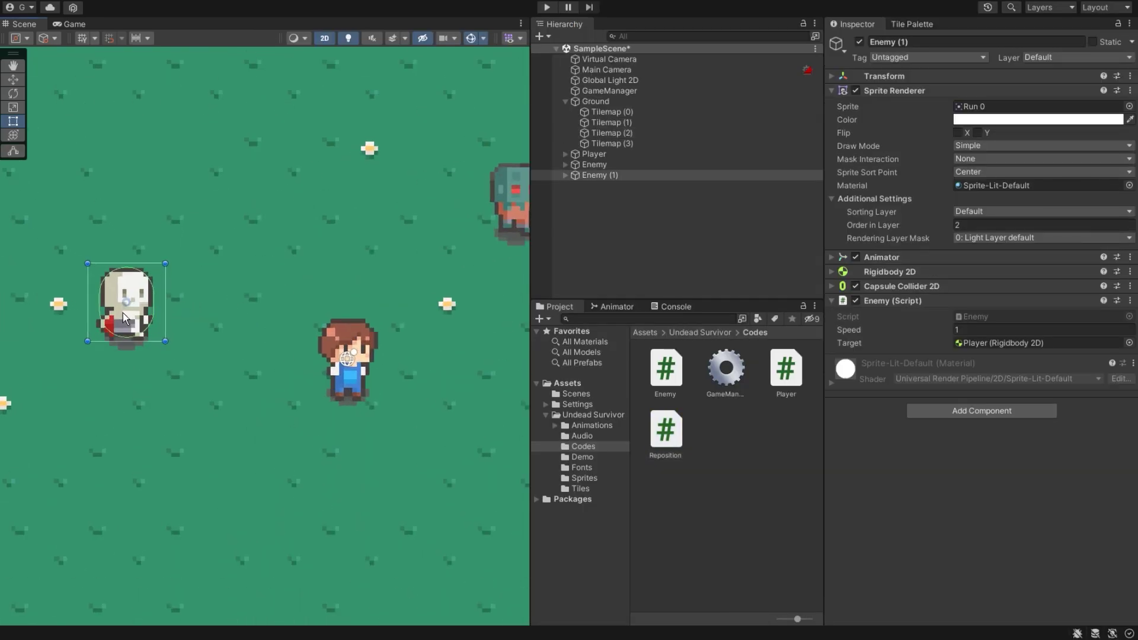
scroll(115, 312, up, 2)
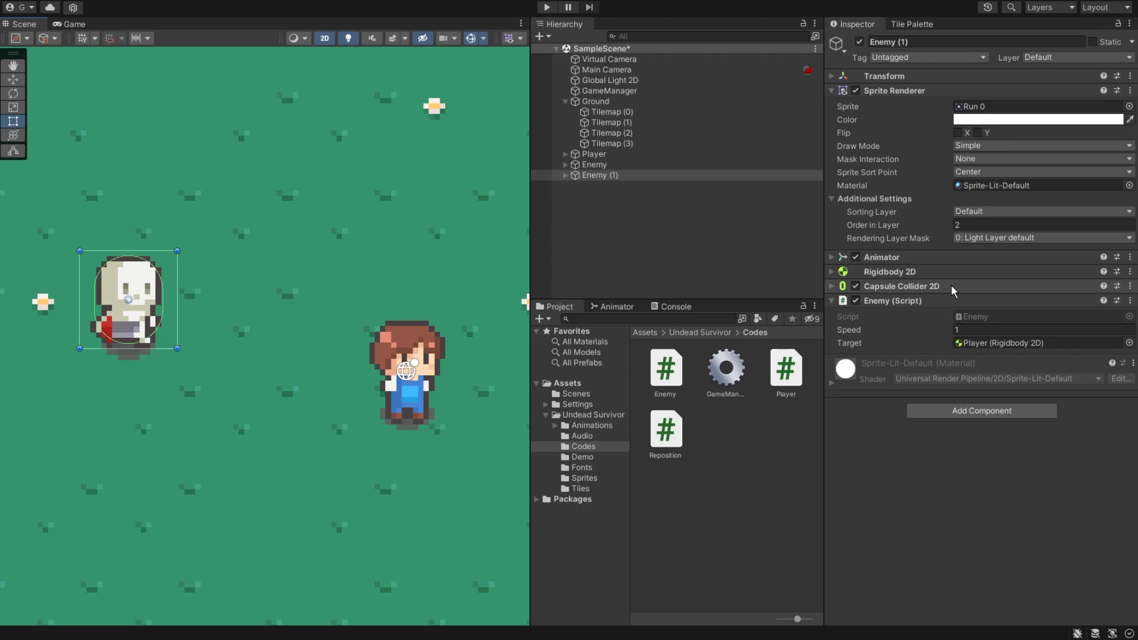
click(856, 286)
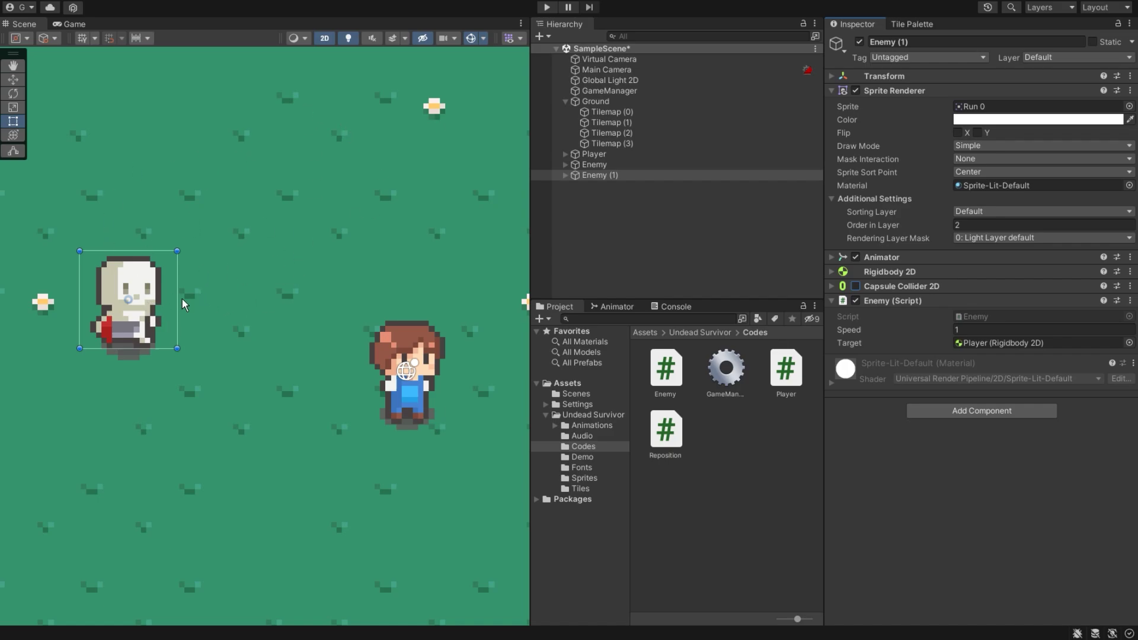
click(855, 286)
Under case "Enemy", write an empty if (coll.enabled) { } block before break.
key(alt+Tab)
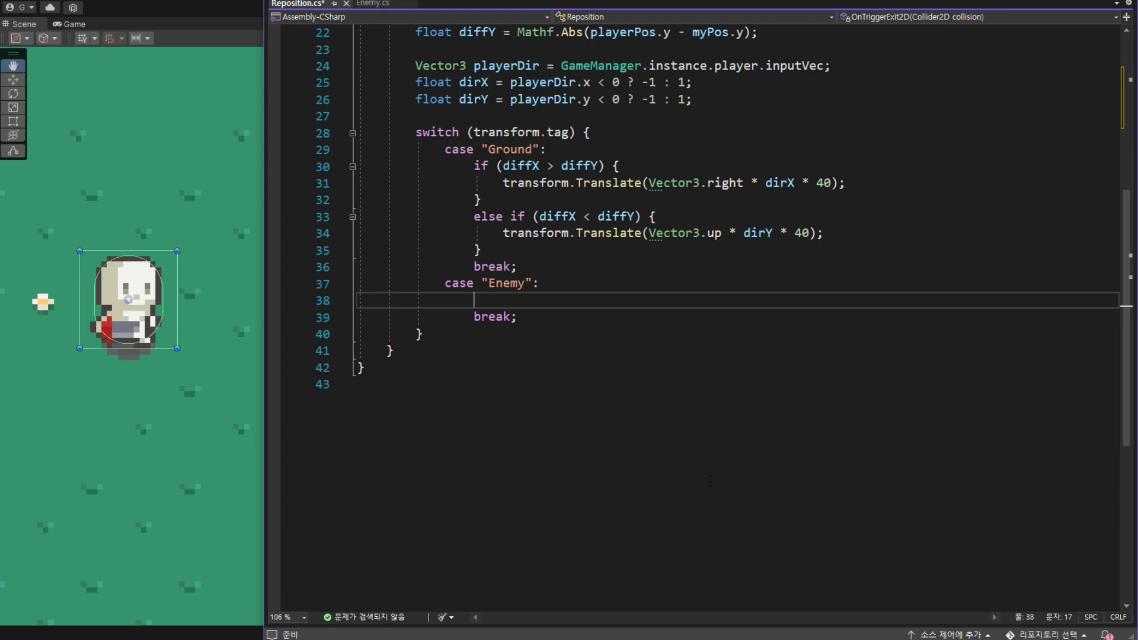
text(if )
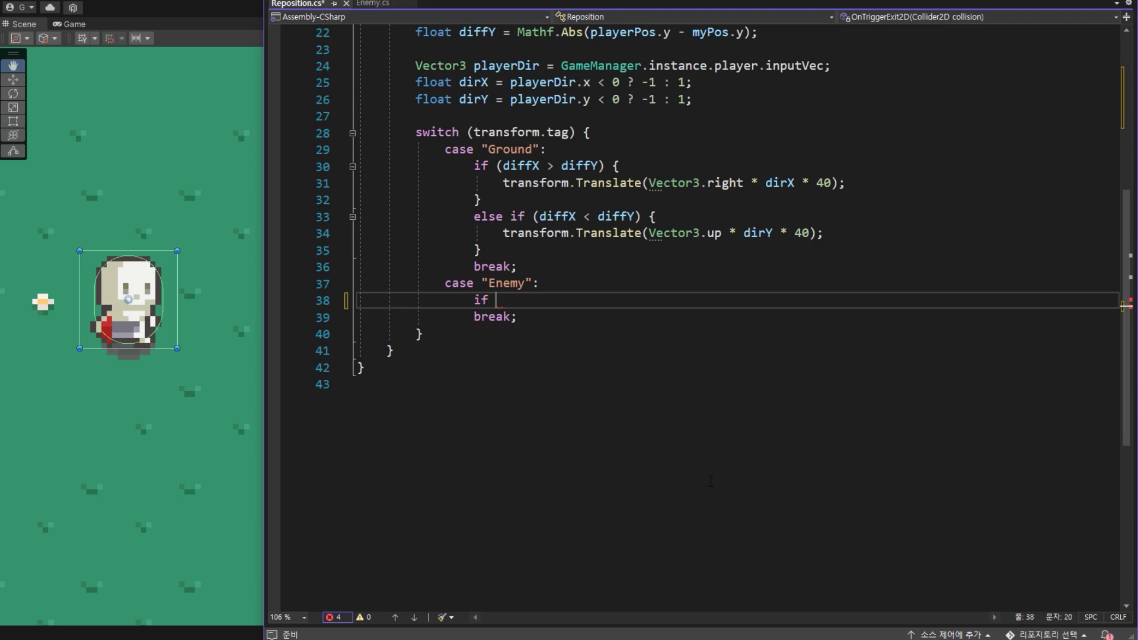
text((co)
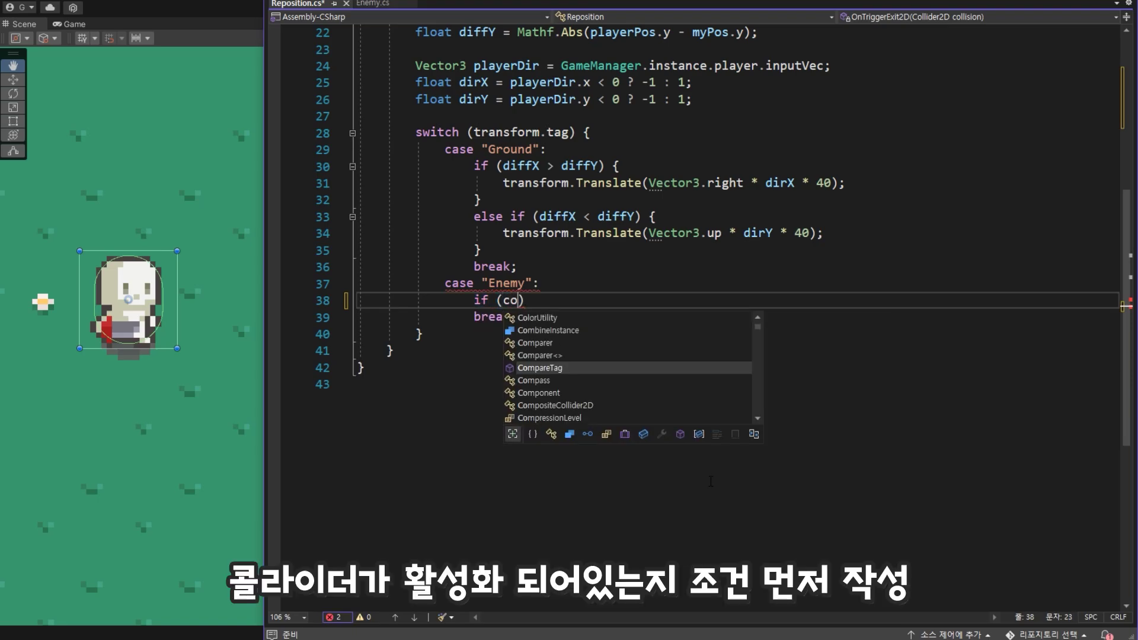
text(ll)
key(Escape)
text(.)
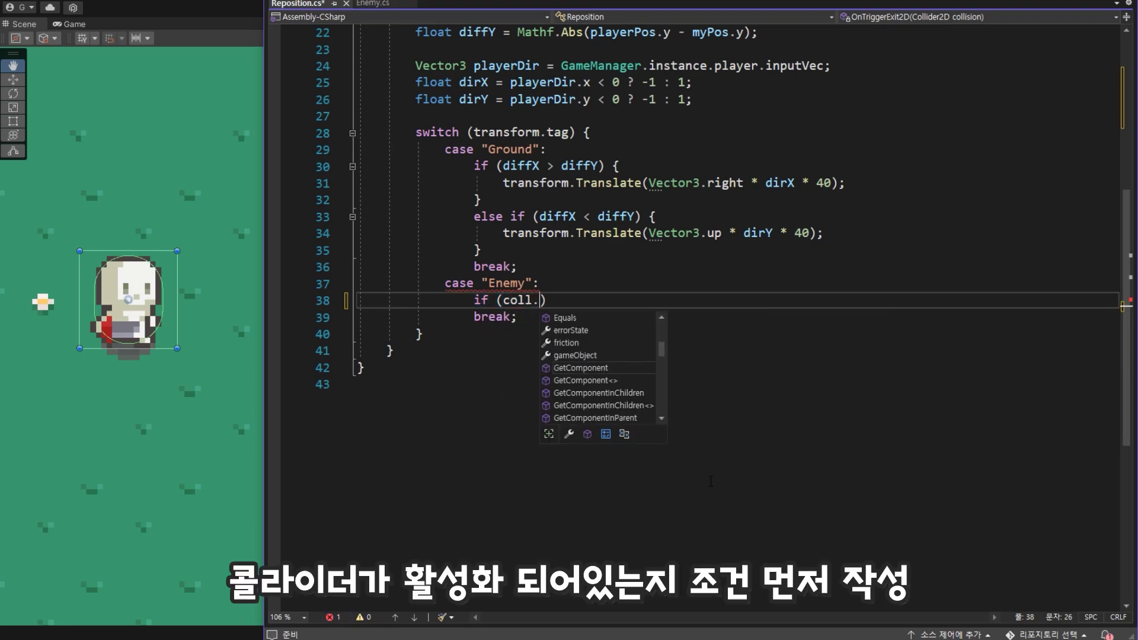
text(en)
key(Tab)
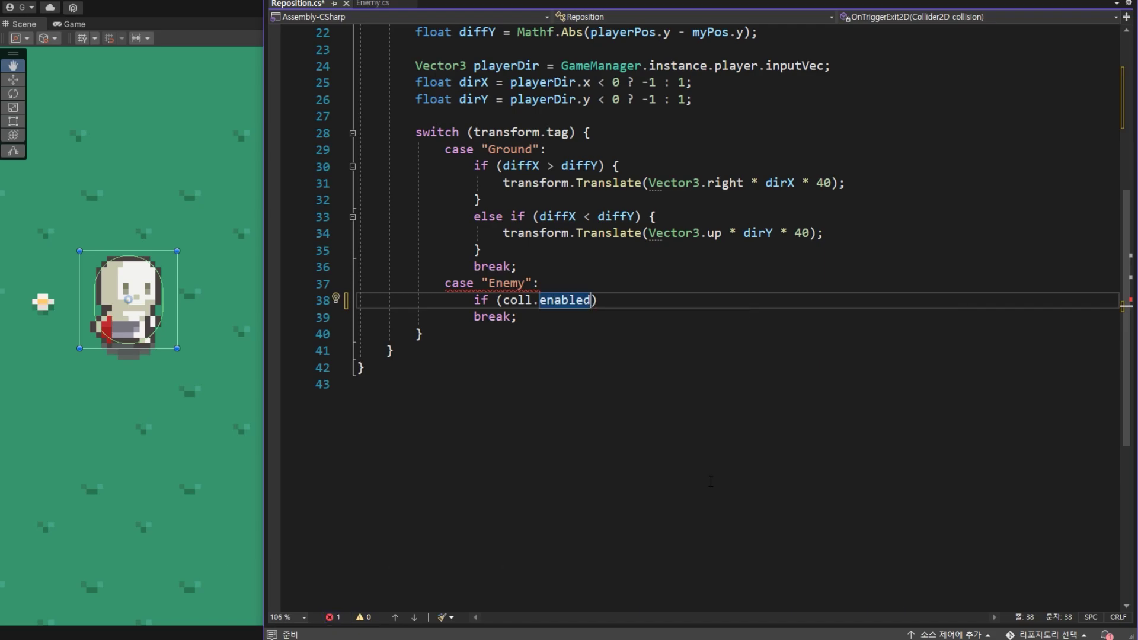
key(Right)
text({)
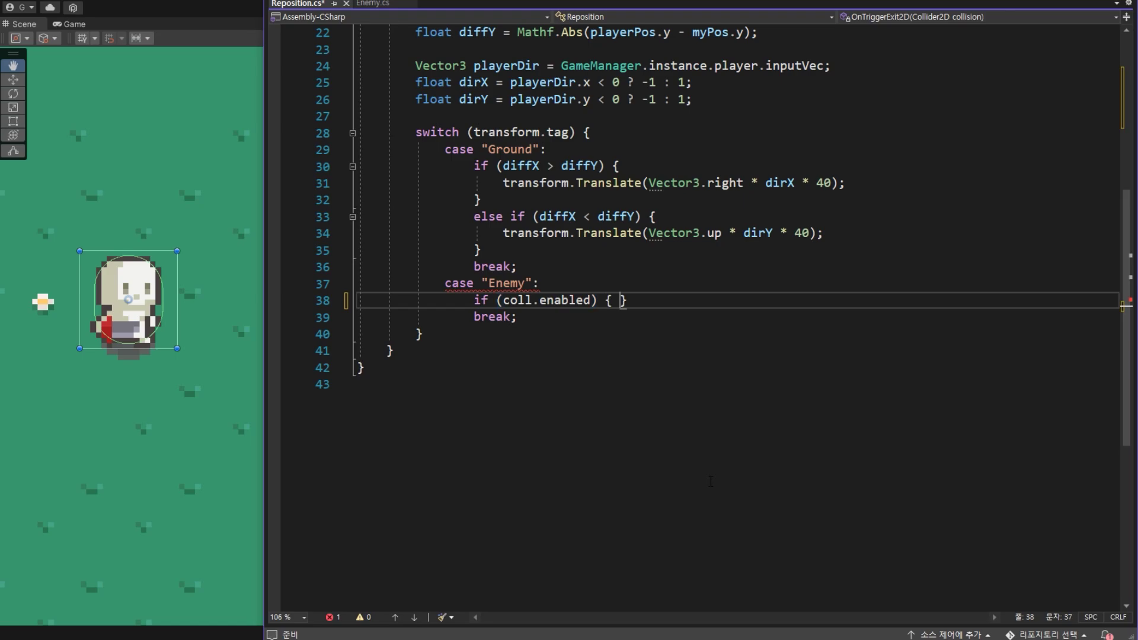
key(Return)
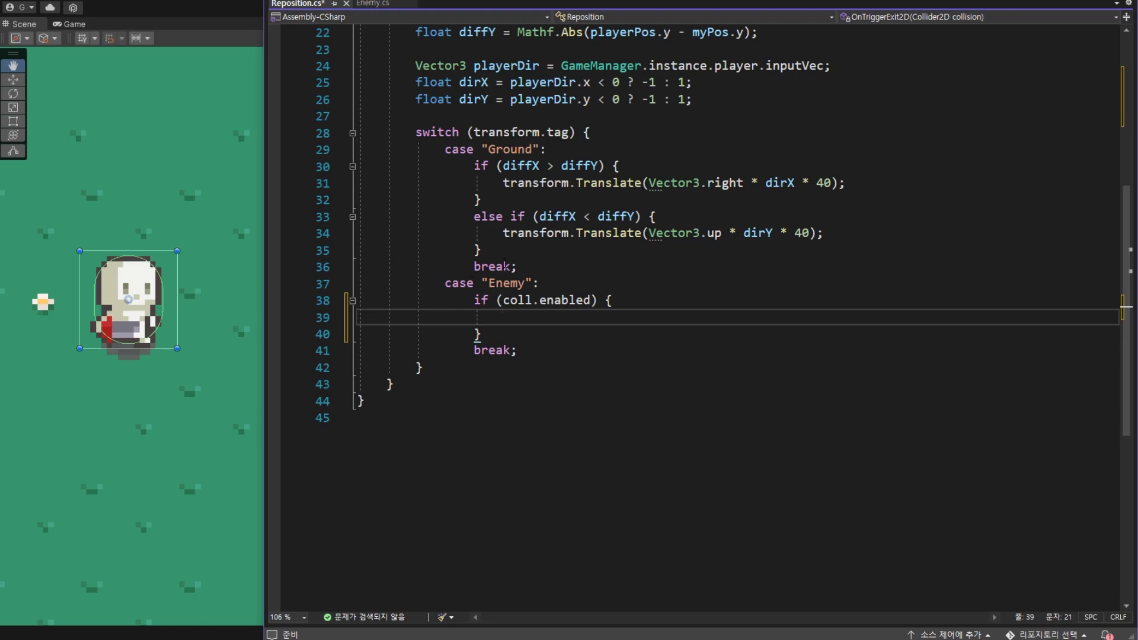
Copy the vertical Translate statement into the new if block.
drag(497, 232, 824, 233)
key(ctrl+c)
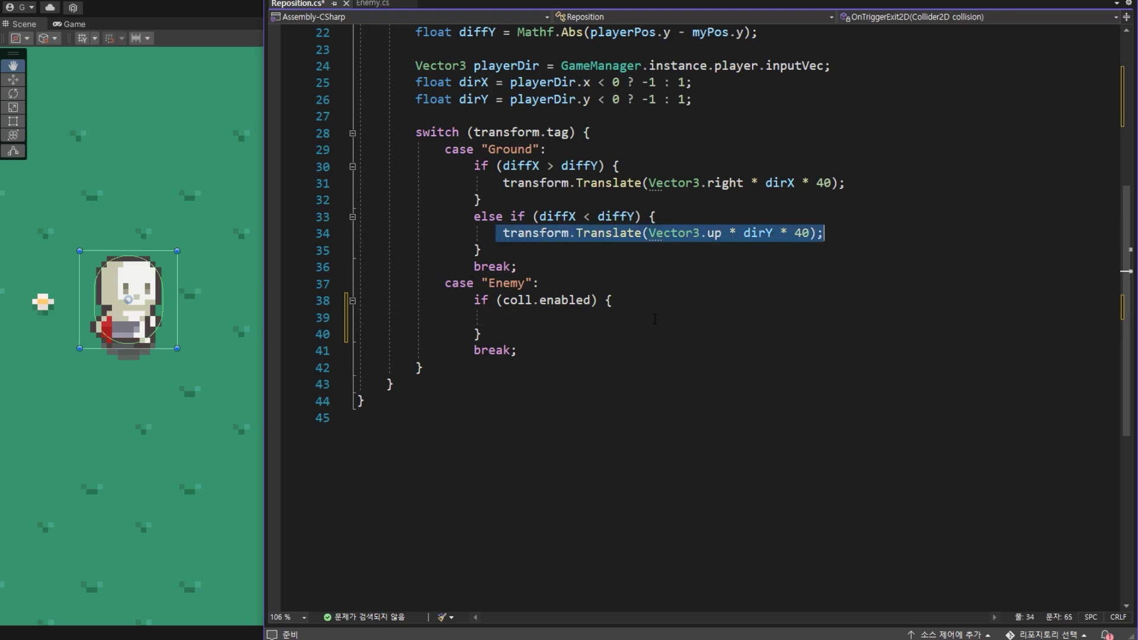
click(526, 323)
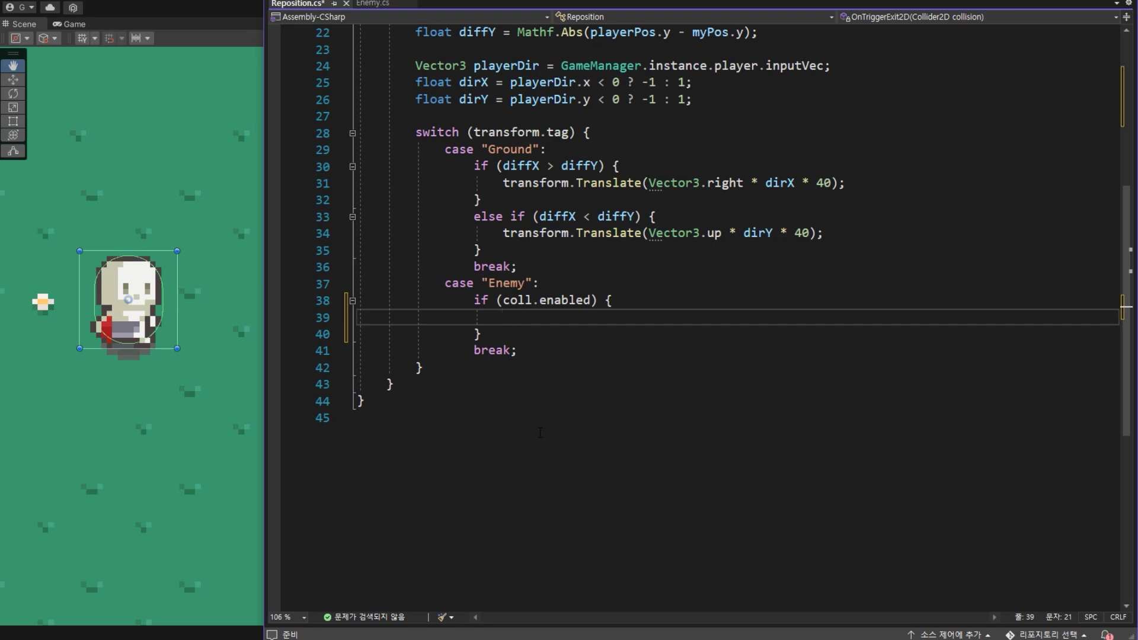
key(ctrl+v)
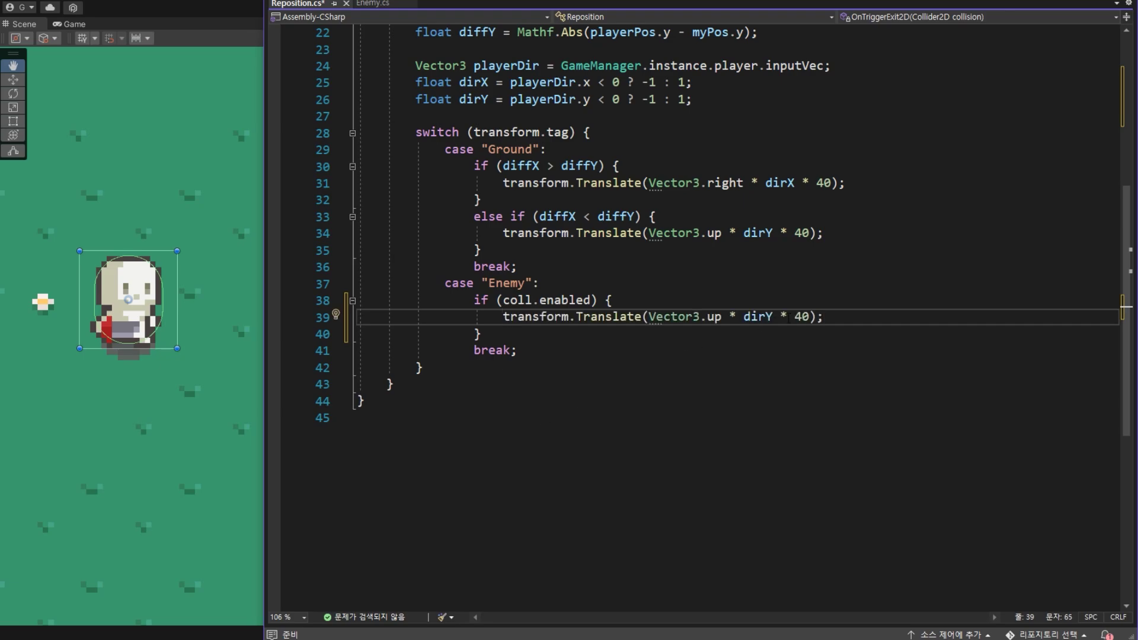
Replace its Vector3.up * dirY * 40 movement with playerDir * 20.
drag(809, 317, 656, 318)
key(BackSpace)
key(BackSpace)
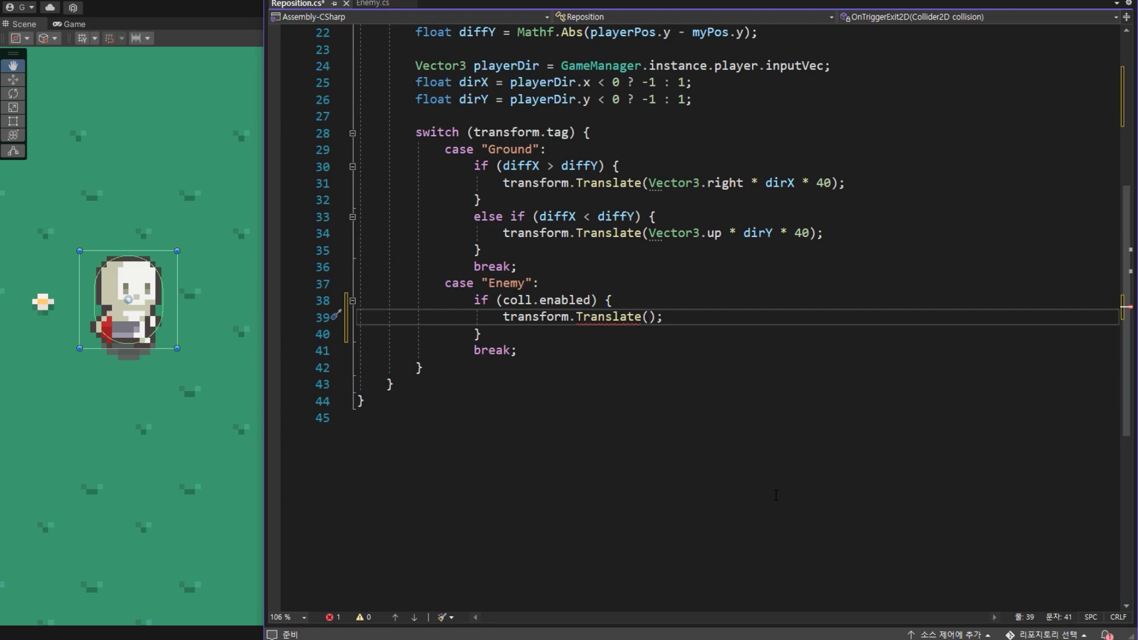
text(pl)
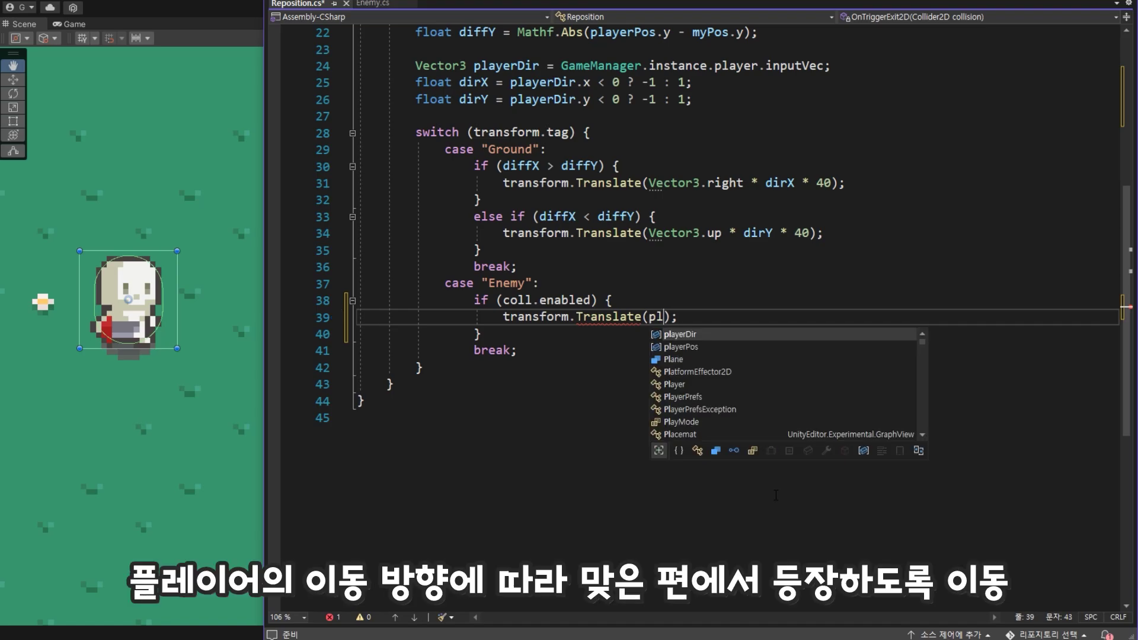
text(a)
key(Tab)
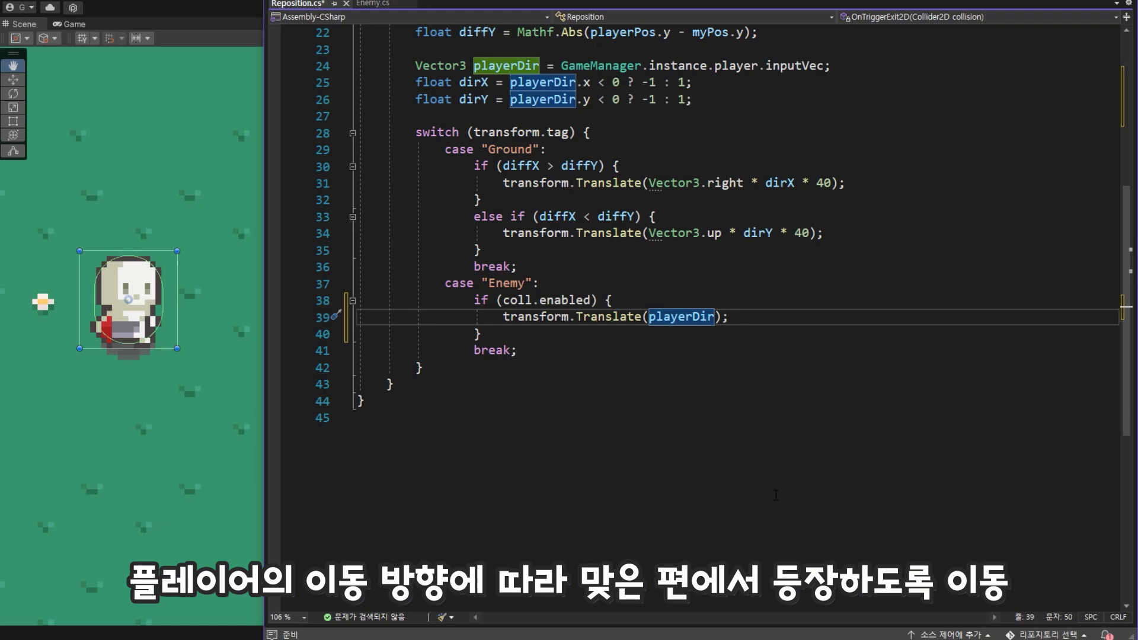
text(*)
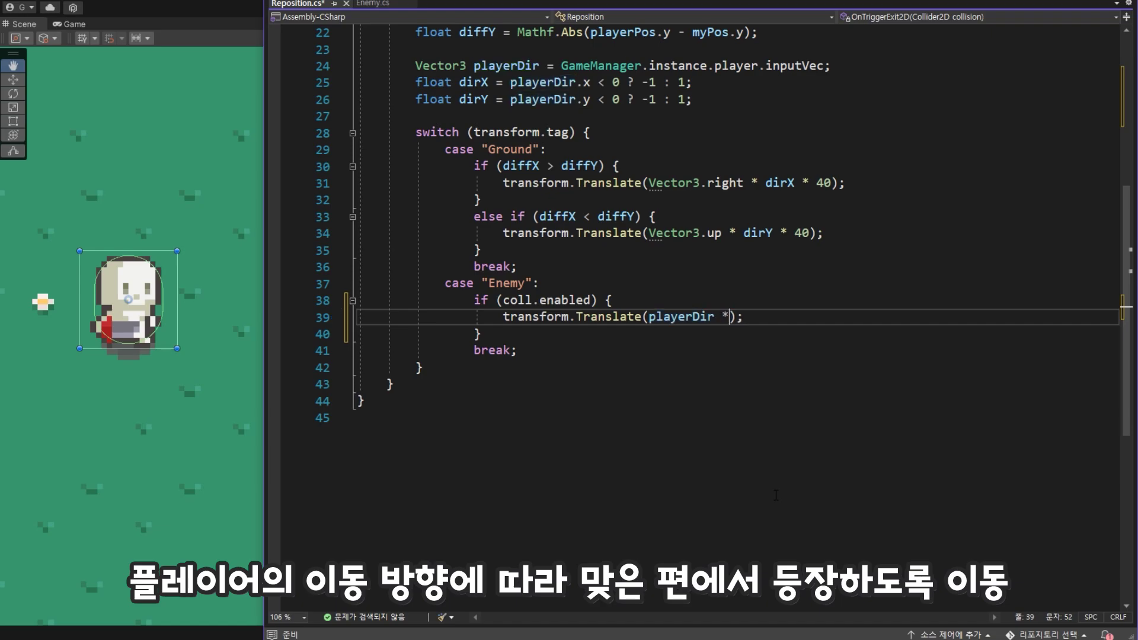
text( 20)
key(BackSpace)
key(BackSpace)
text(1)
text(0)
key(BackSpace)
key(BackSpace)
text(20)
key(ctrl+w)
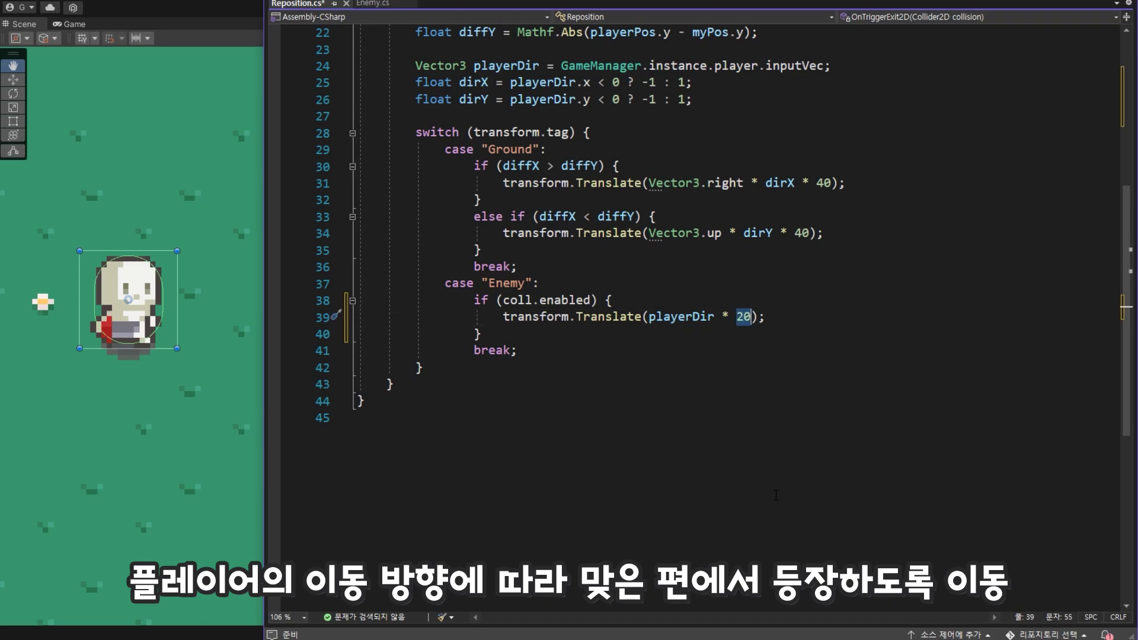
key(Escape)
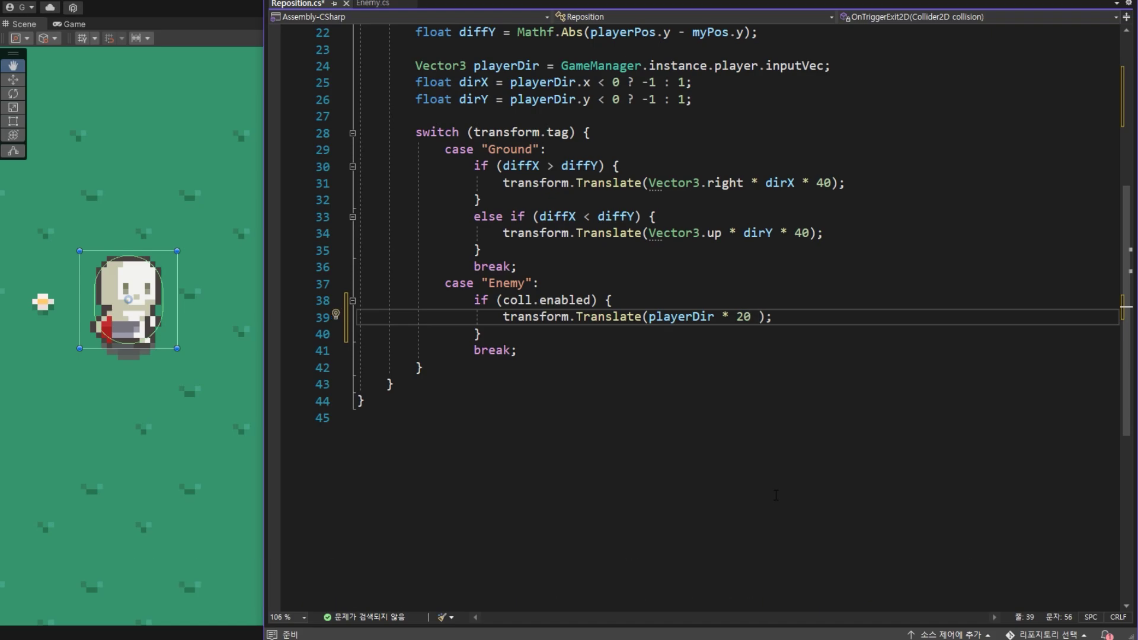
Append + new Vector3(Random.Range(-3f, 3f) to the enemy's Translate movement.
text(+ )
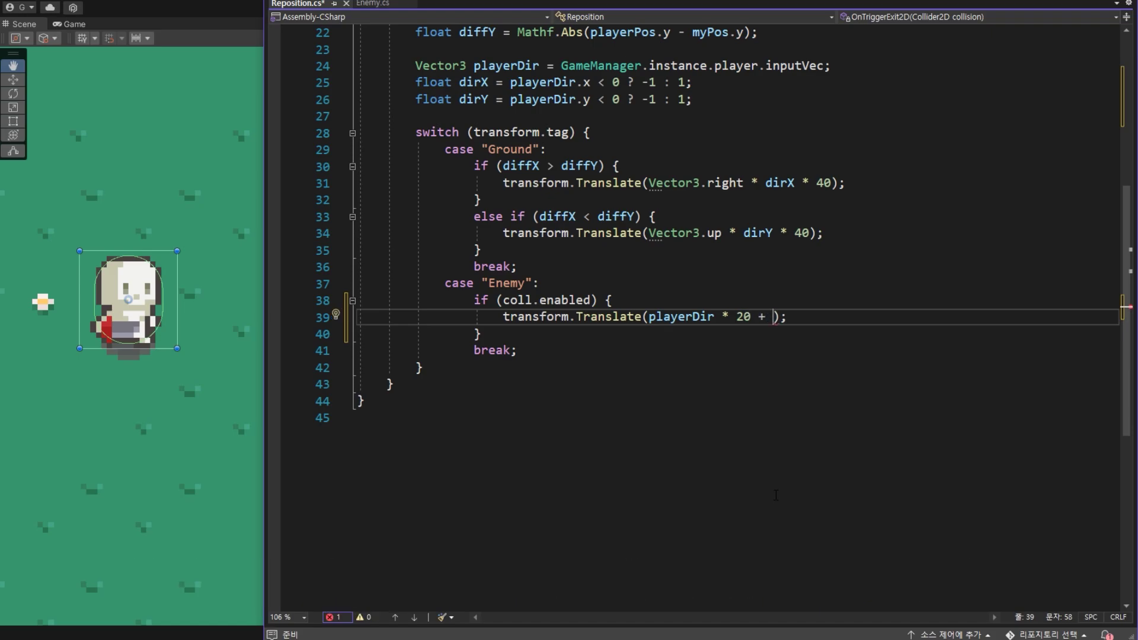
text(new )
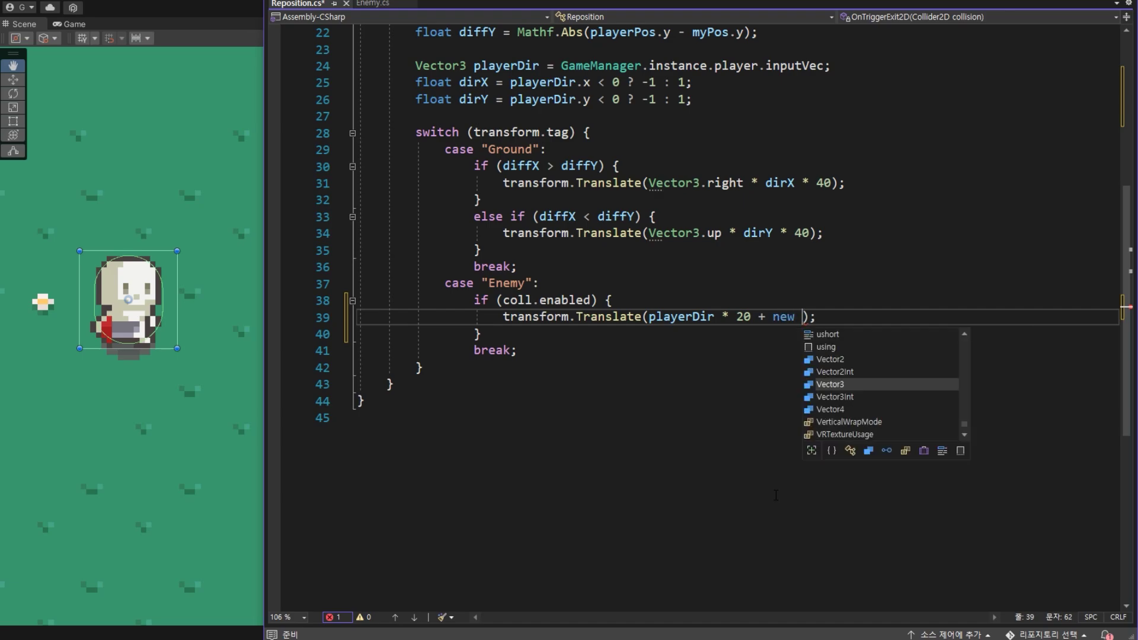
text(Vec)
key(Tab)
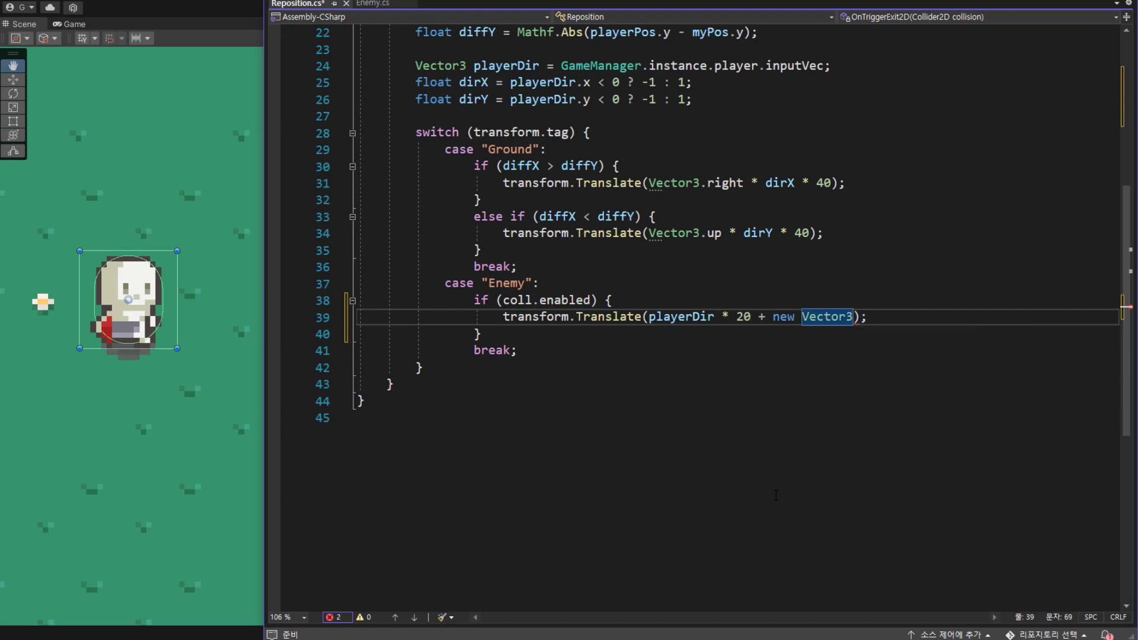
text(()
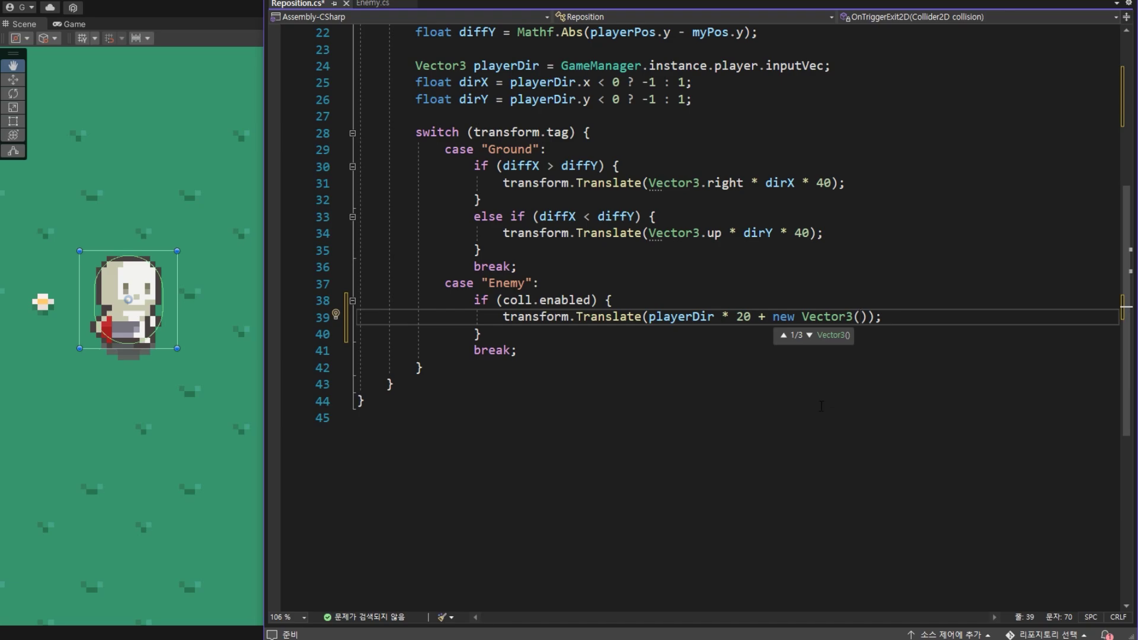
text(Random.)
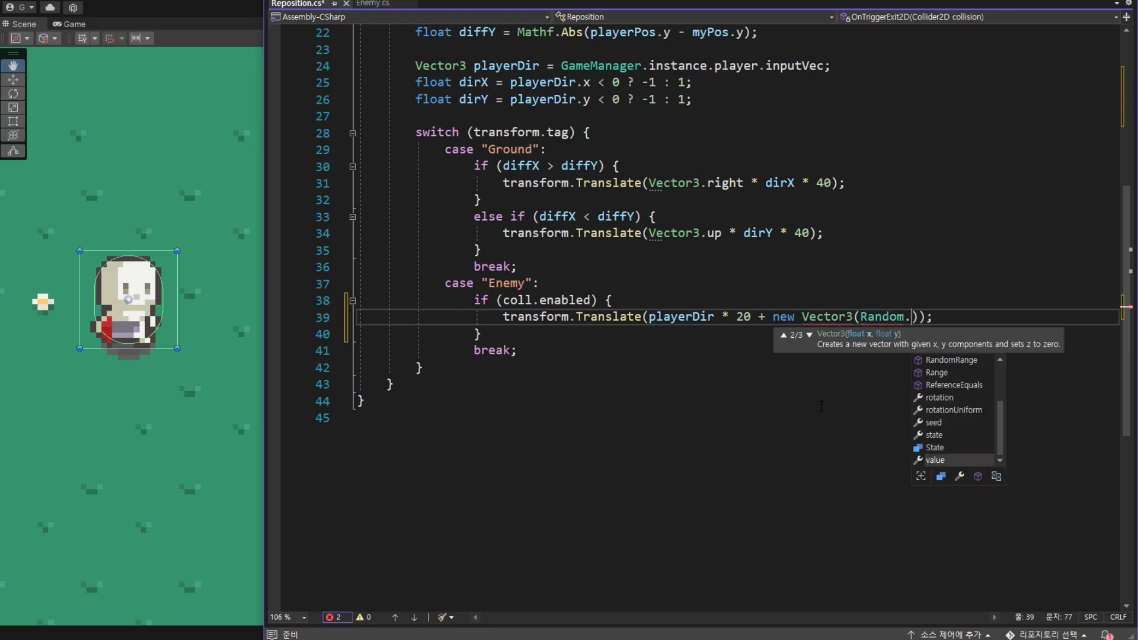
text(Range)
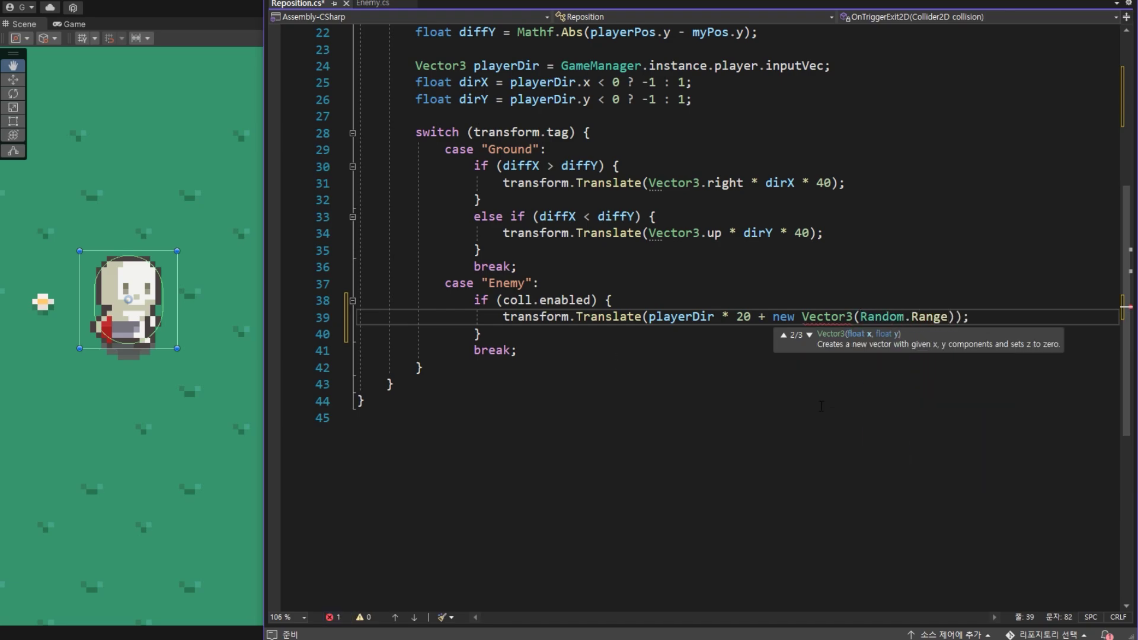
text(()
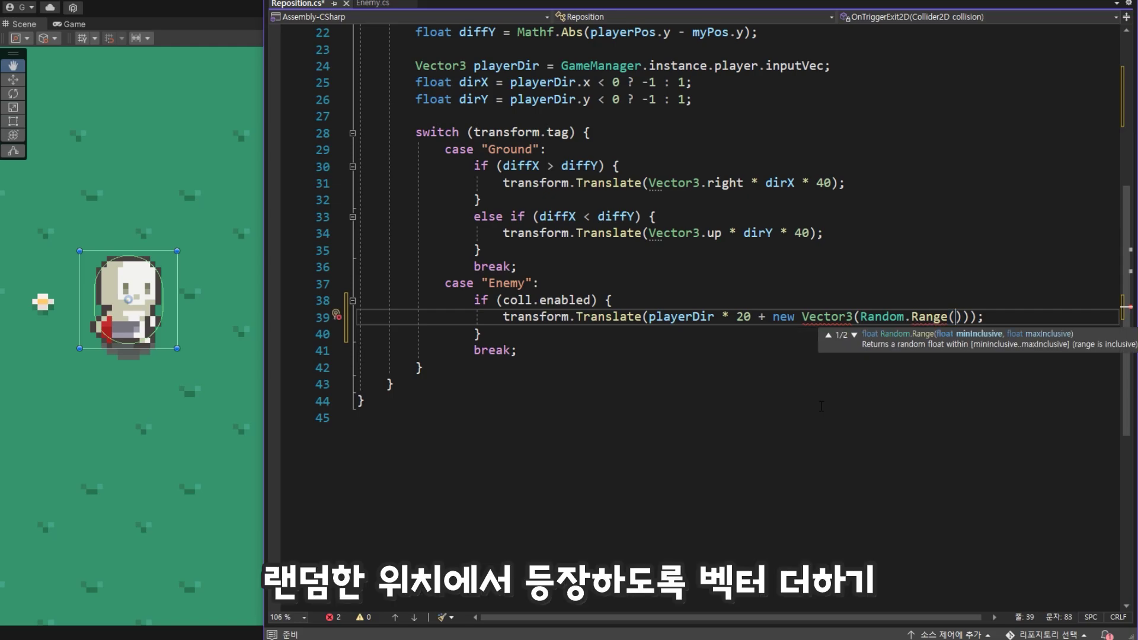
text(-)
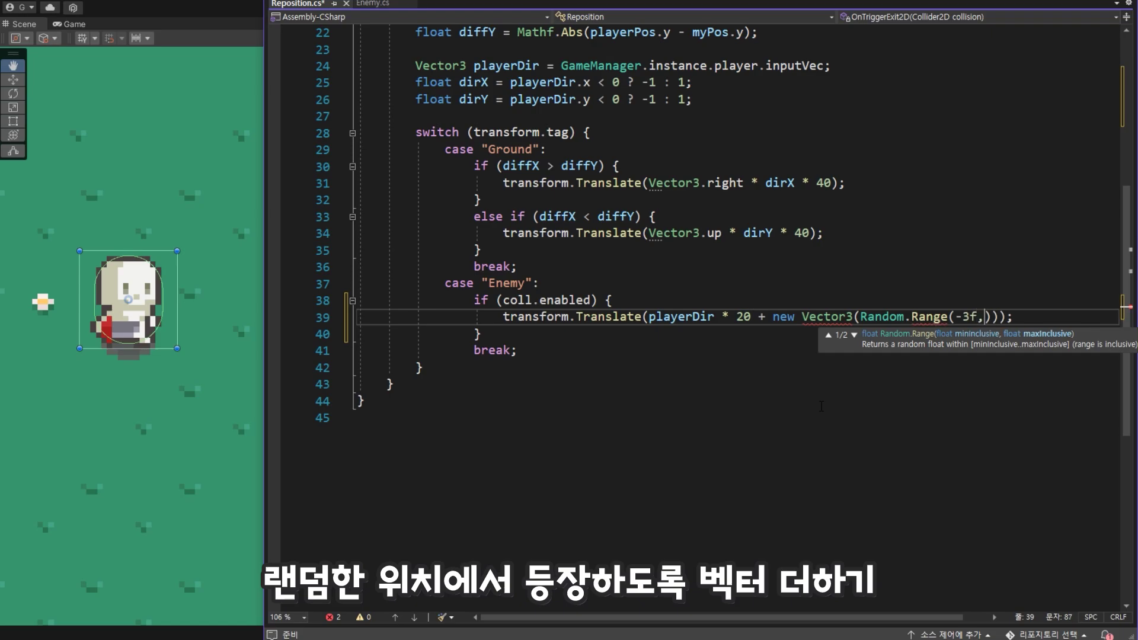
text(3f)
Complete the offset with a second Random.Range(-3f, 3f) for y and 0f, then save Reposition.cs.
scroll(898, 379, right, 2)
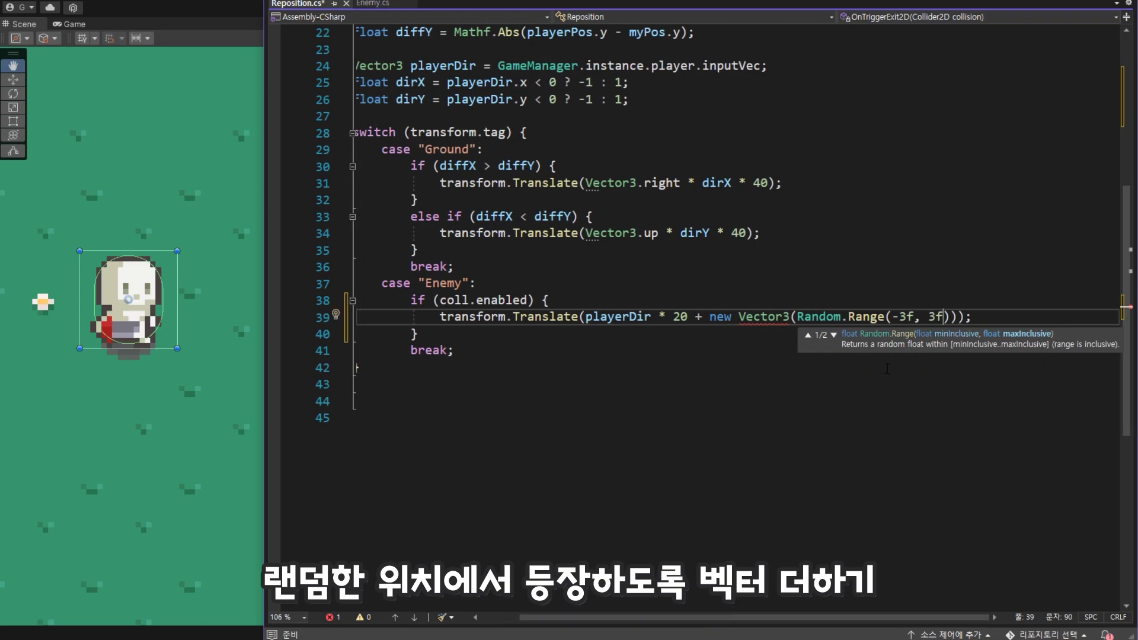
drag(949, 317, 804, 316)
key(ctrl+c)
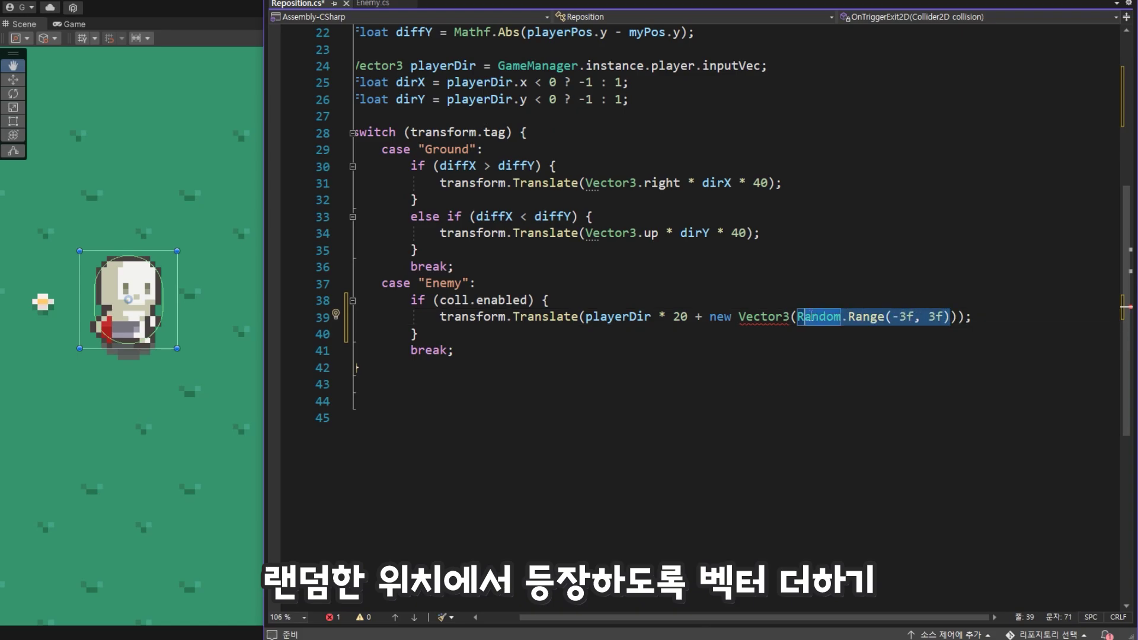
click(949, 320)
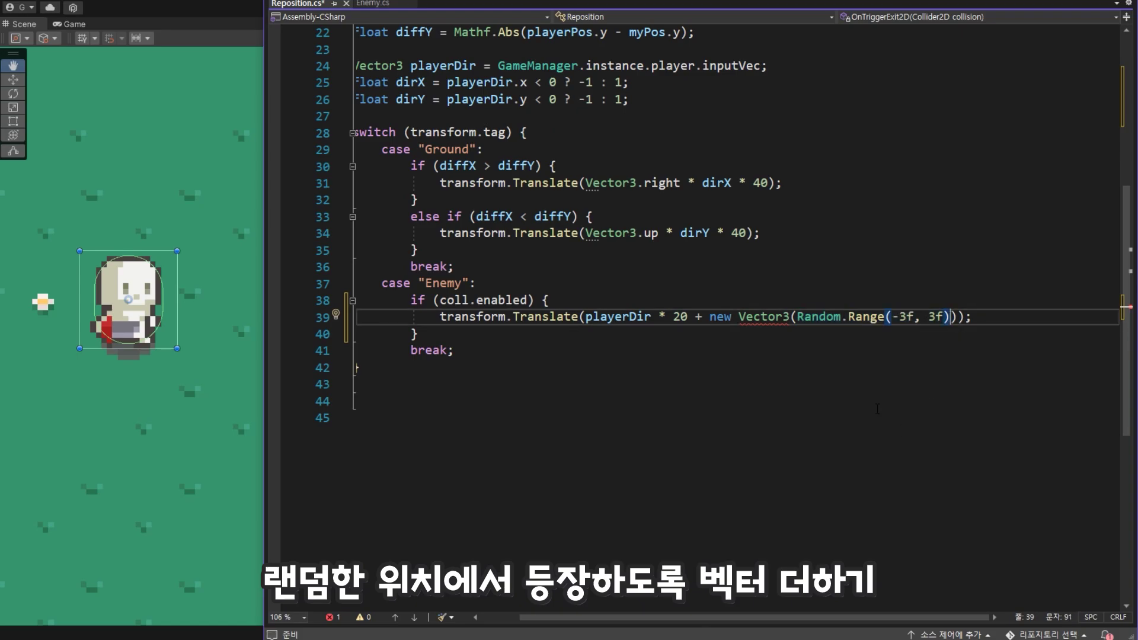
text(,)
key(ctrl+v)
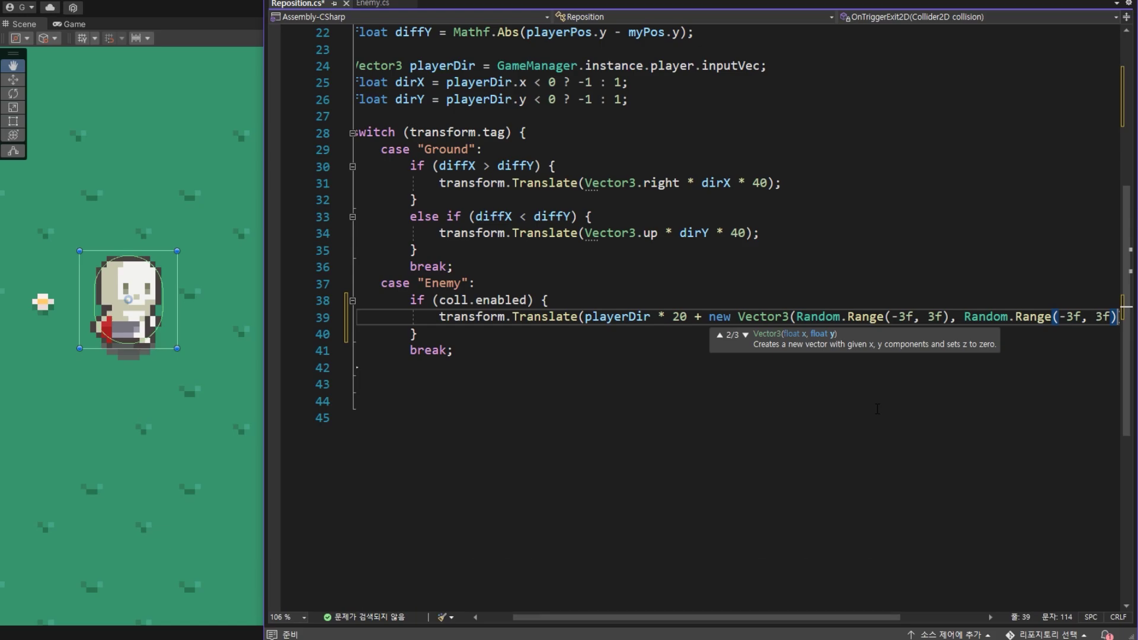
text(,)
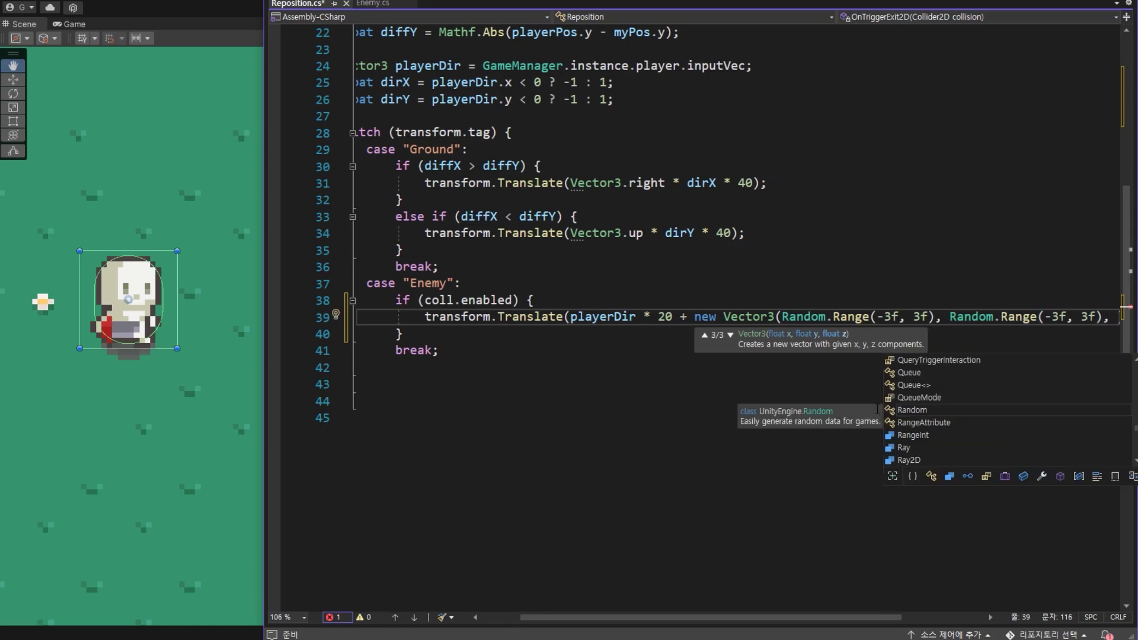
text(0)
text());)
key(Down)
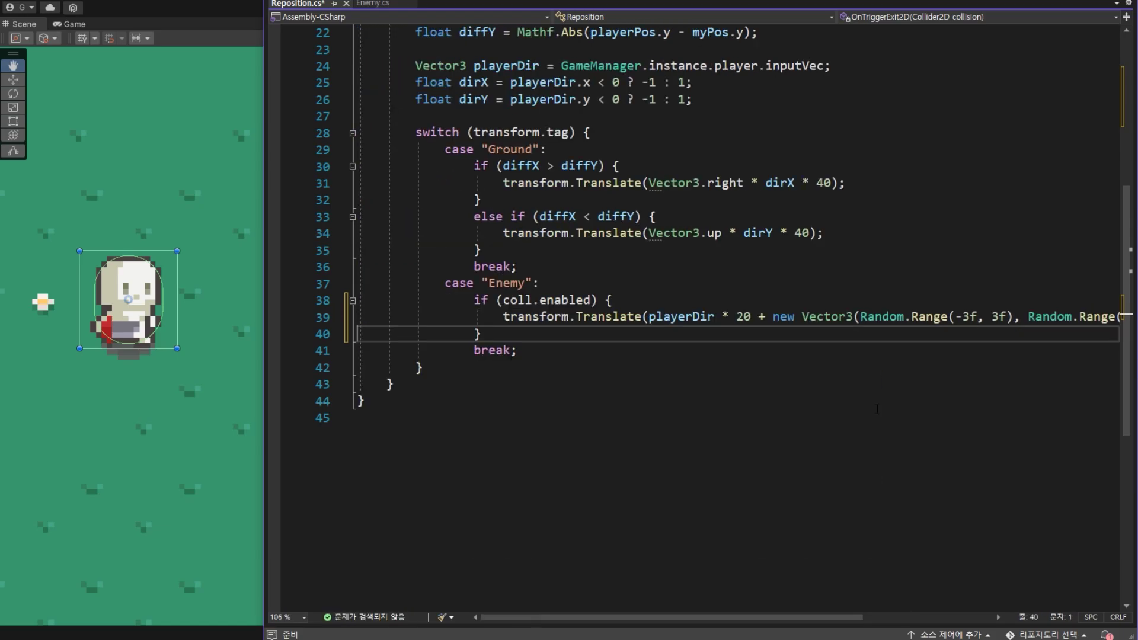
scroll(614, 295, right, 5)
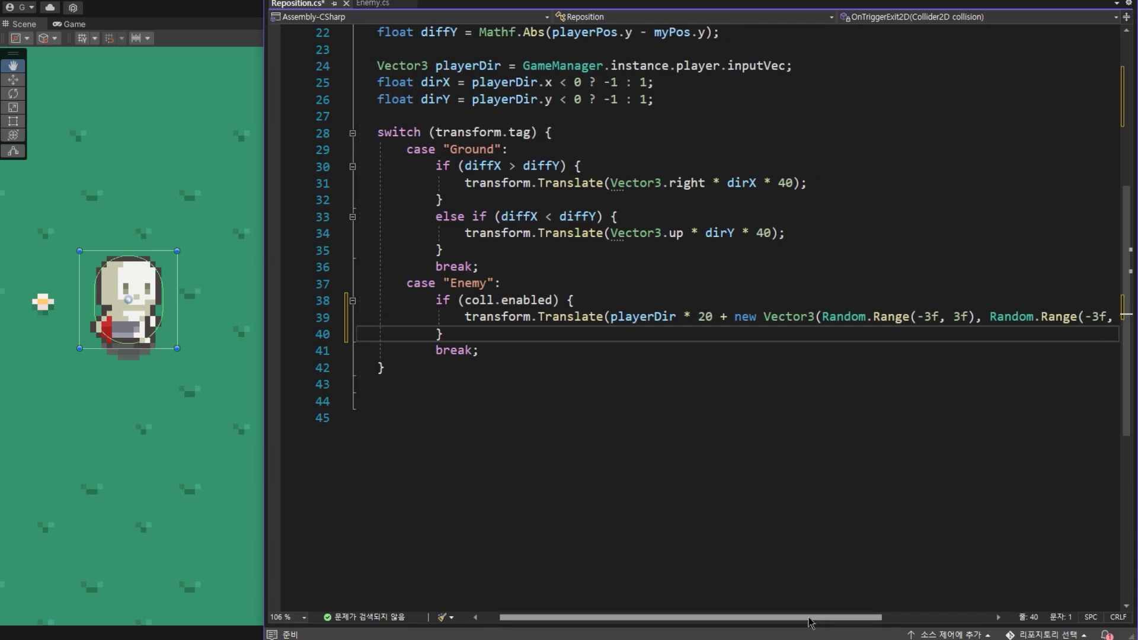
drag(555, 318, 977, 317)
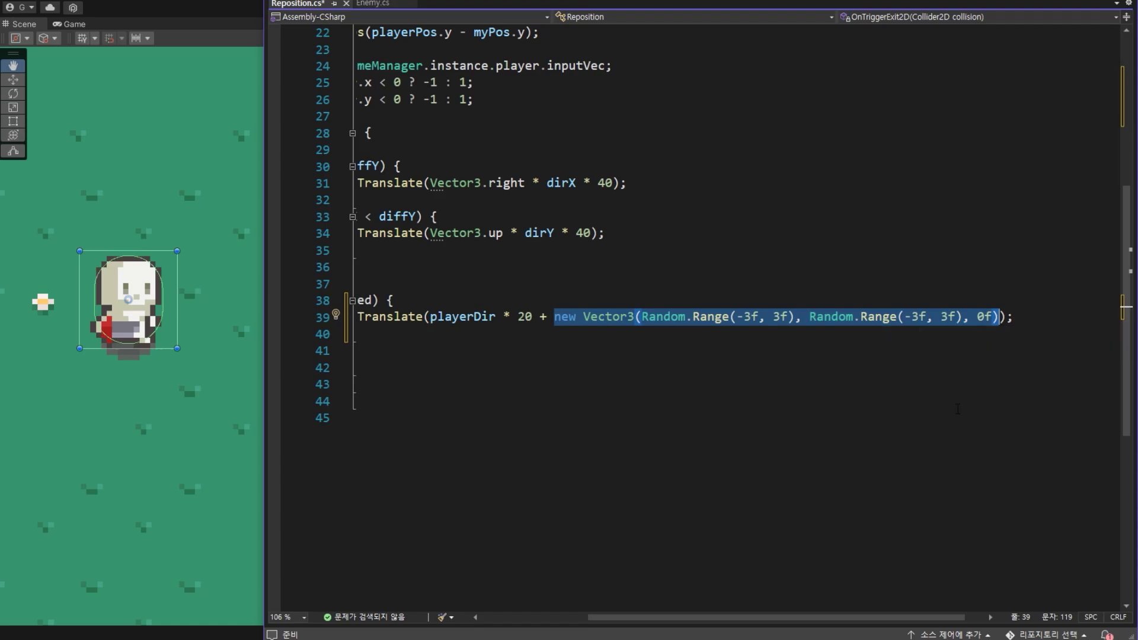
click(1028, 319)
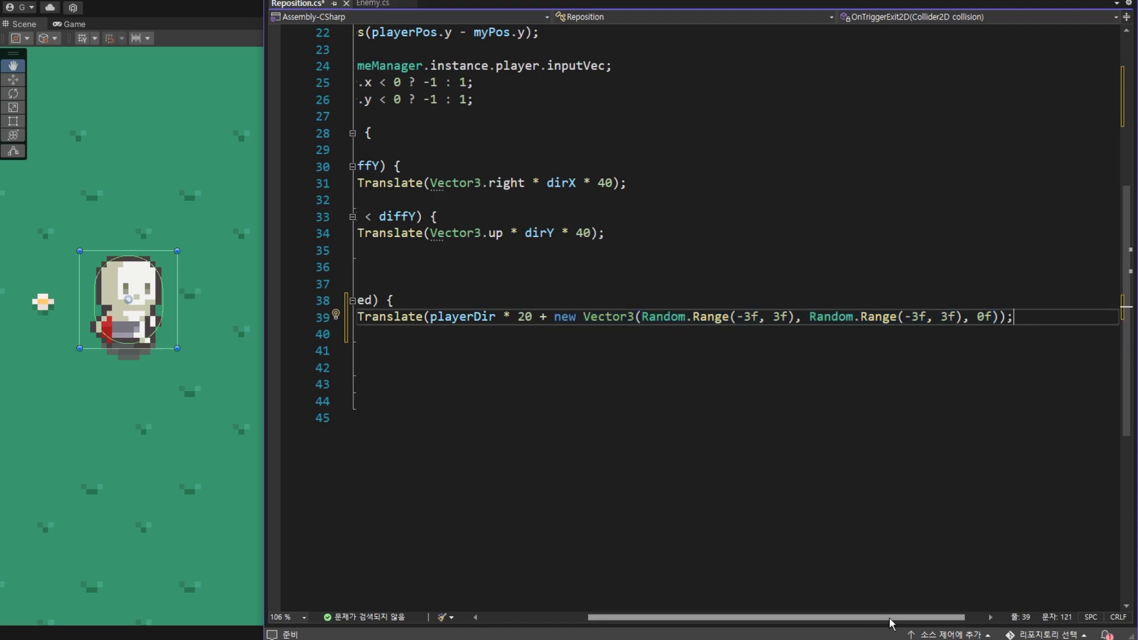
click(562, 285)
key(ctrl+s)
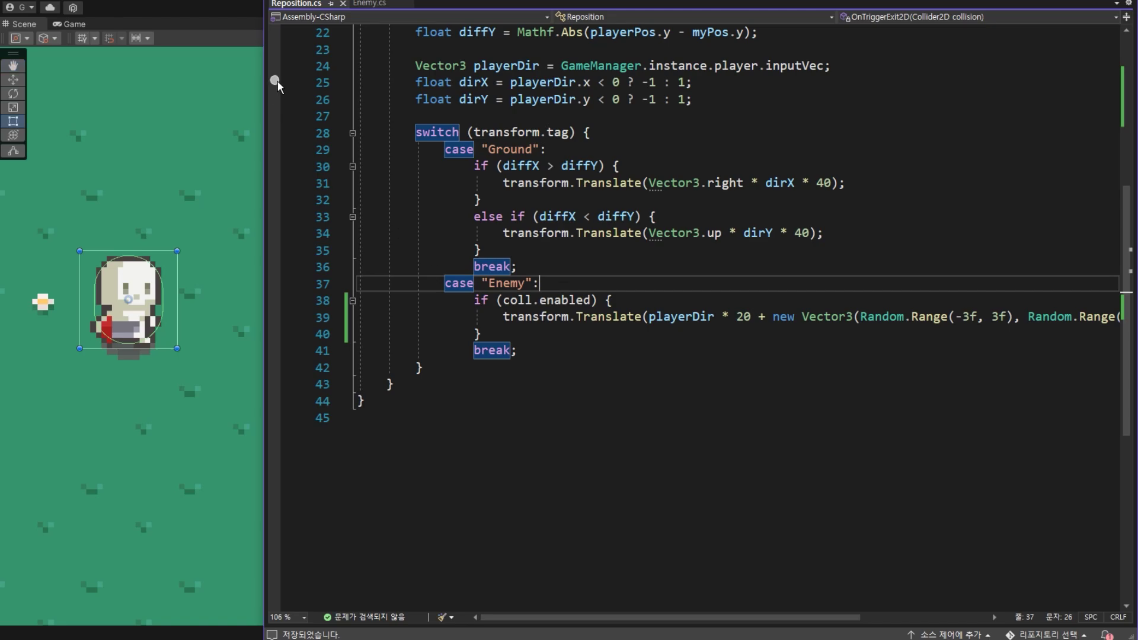
Attach the Reposition script to Enemy and Enemy (1), then save the scene.
click(226, 25)
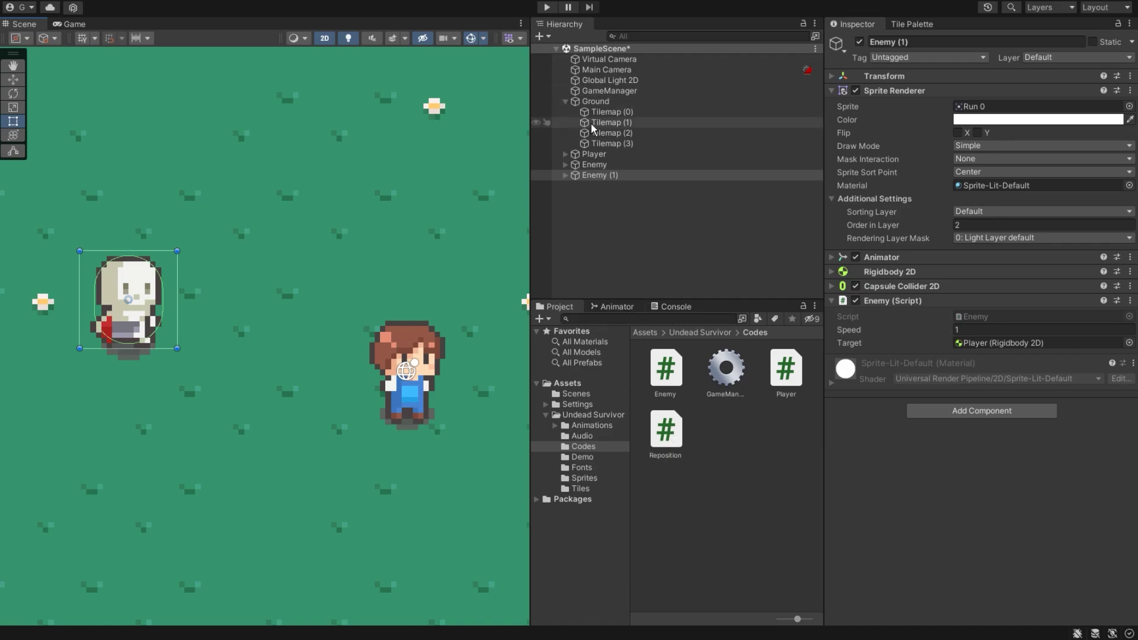
click(596, 166)
shift+click(602, 177)
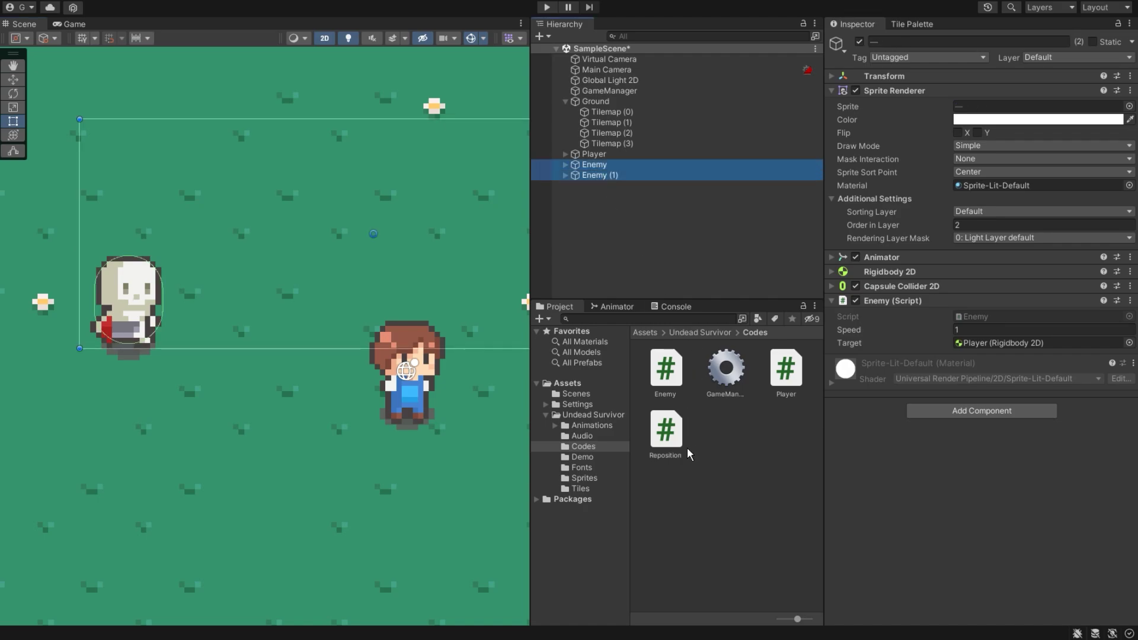
drag(670, 438, 916, 517)
drag(877, 419, 874, 411)
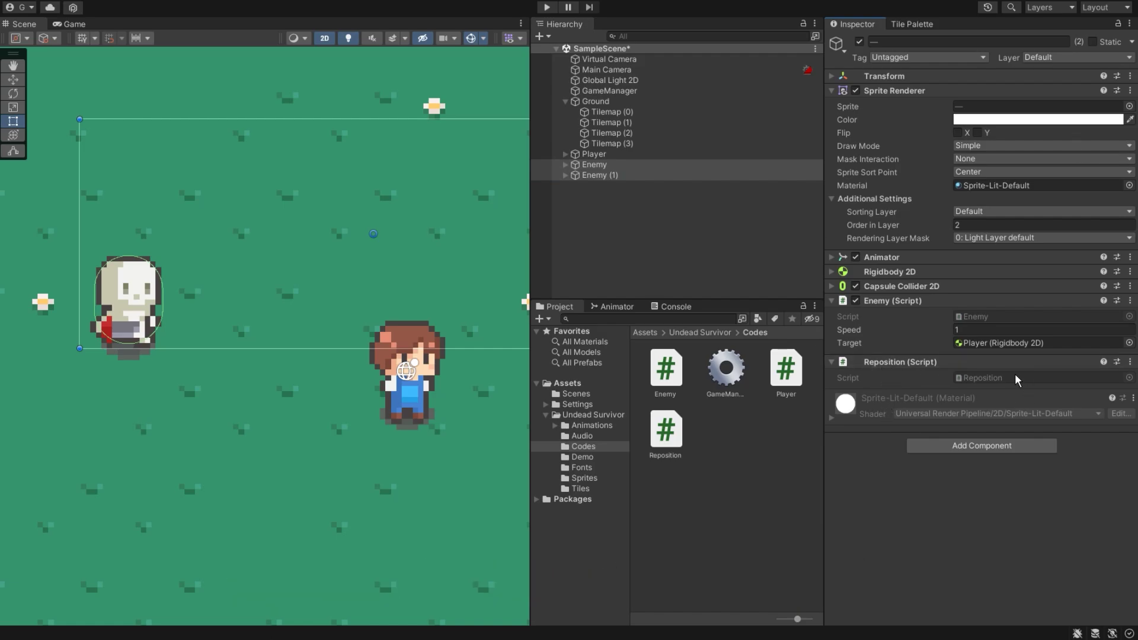
scroll(380, 371, down, 5)
click(600, 175)
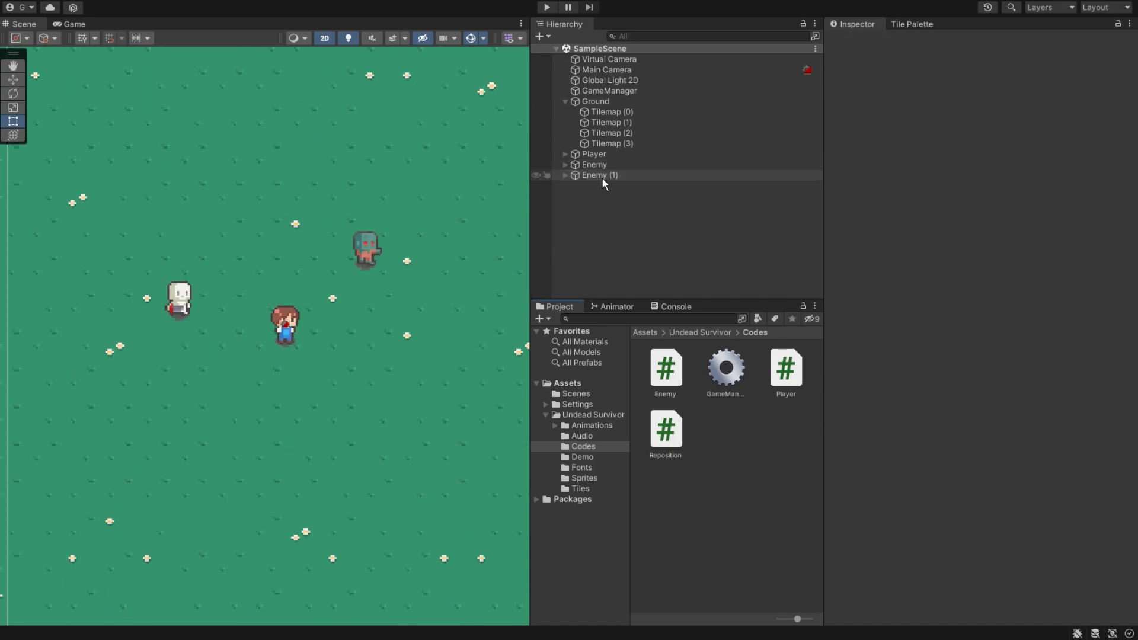
key(ctrl+s)
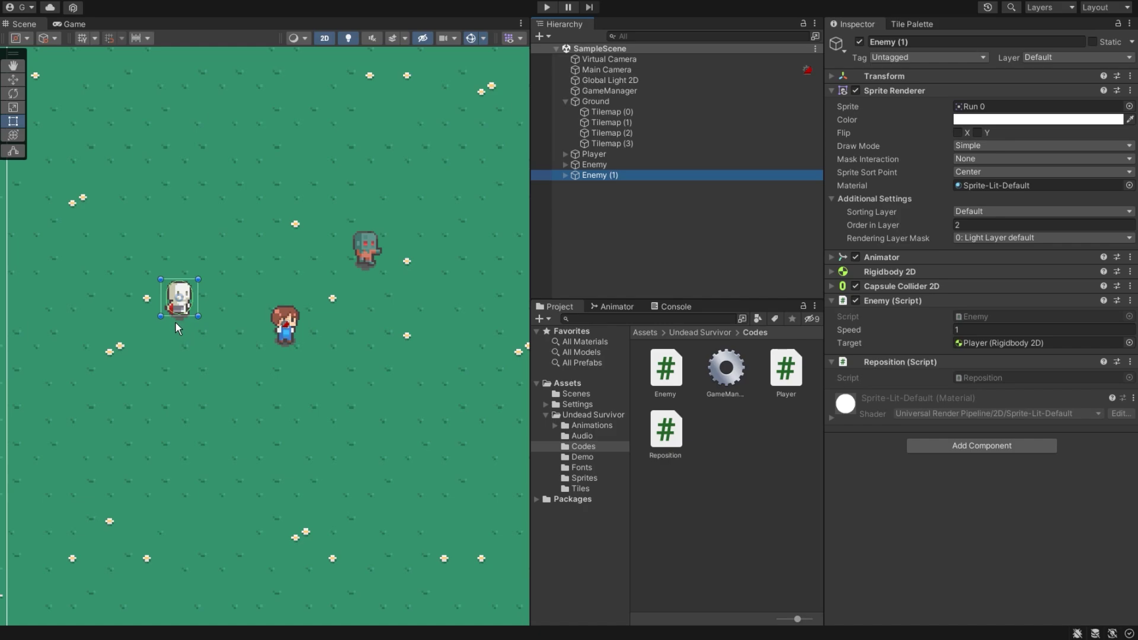
Duplicate the skeleton Enemy (1) twice, moving a copy down-left.
key(ctrl+d)
mouse_move(178, 308)
mouse_down()
mouse_move(131, 360)
mouse_move(116, 294)
mouse_up()
key(ctrl+d)
Duplicate the zombie enemy and place the copies to the right of the original.
click(600, 175)
shift+click(600, 196)
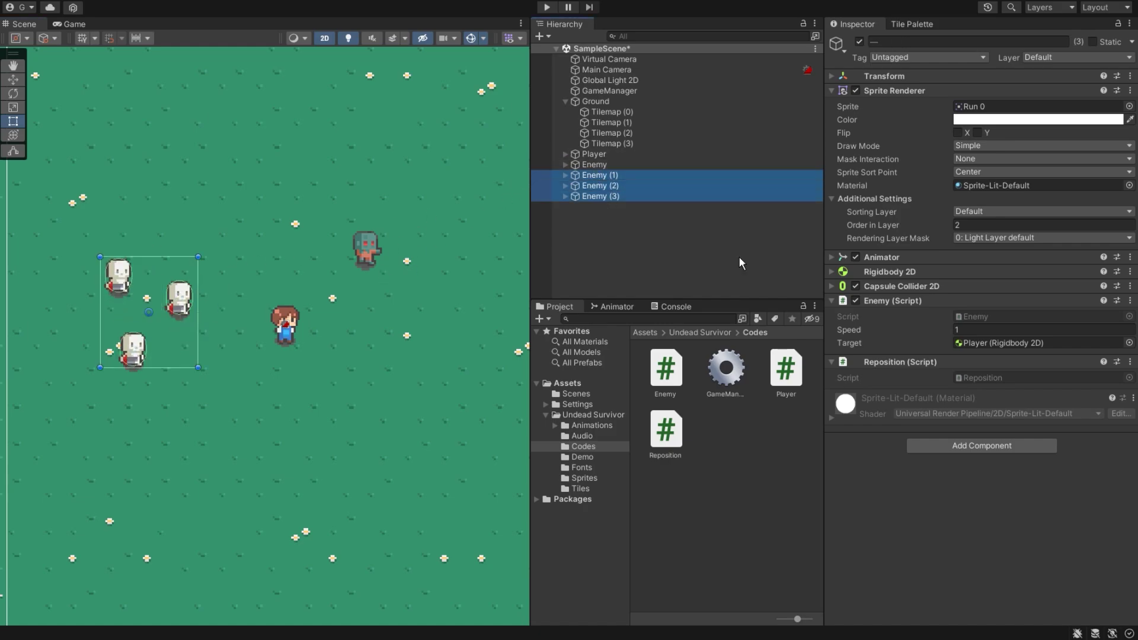
click(594, 165)
key(ctrl+d)
mouse_move(378, 268)
mouse_down()
mouse_move(462, 303)
mouse_move(449, 235)
mouse_move(353, 227)
mouse_up()
key(ctrl+d)
key(ctrl+d)
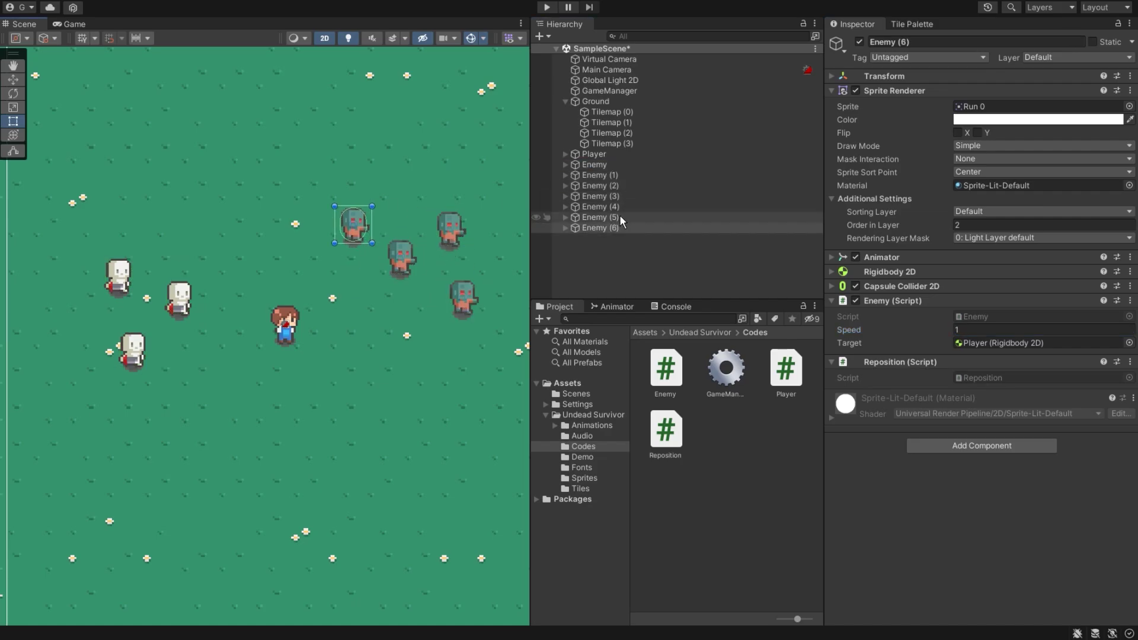
shift+click(620, 207)
ctrl+click(610, 166)
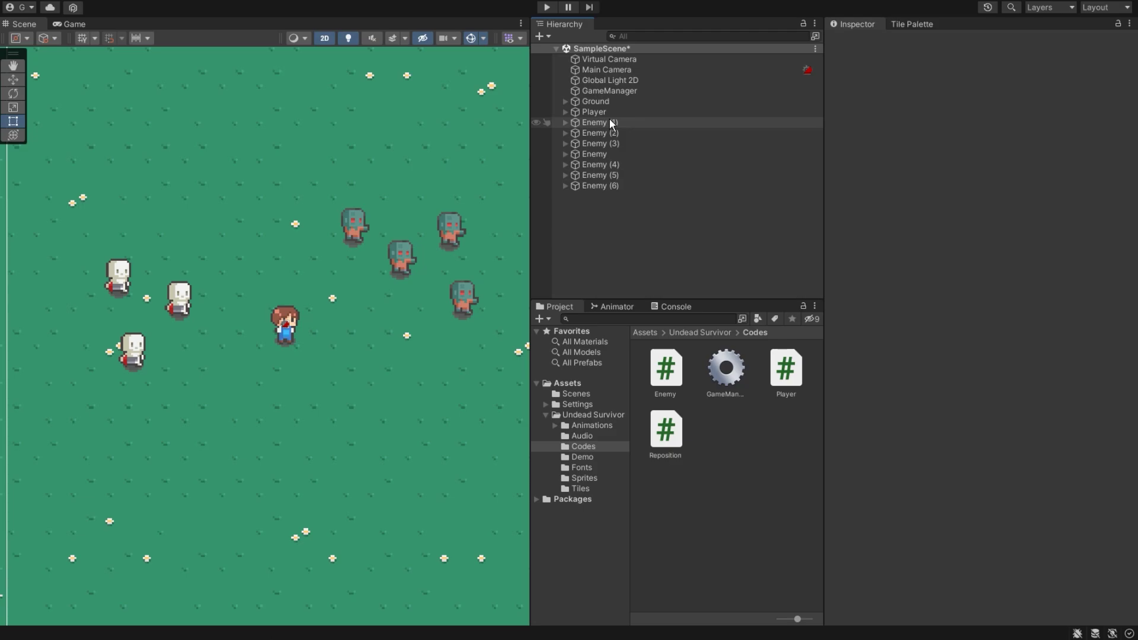
click(610, 122)
Create a new tag named Enemy through the Tag list's Add Tag settings.
shift+click(621, 185)
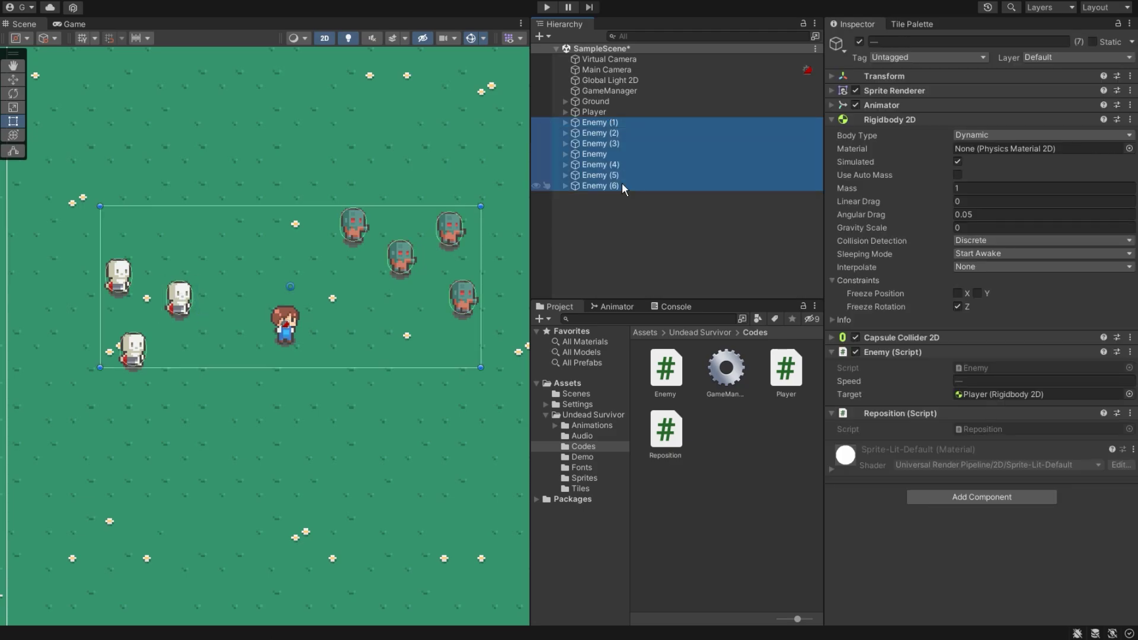
click(885, 58)
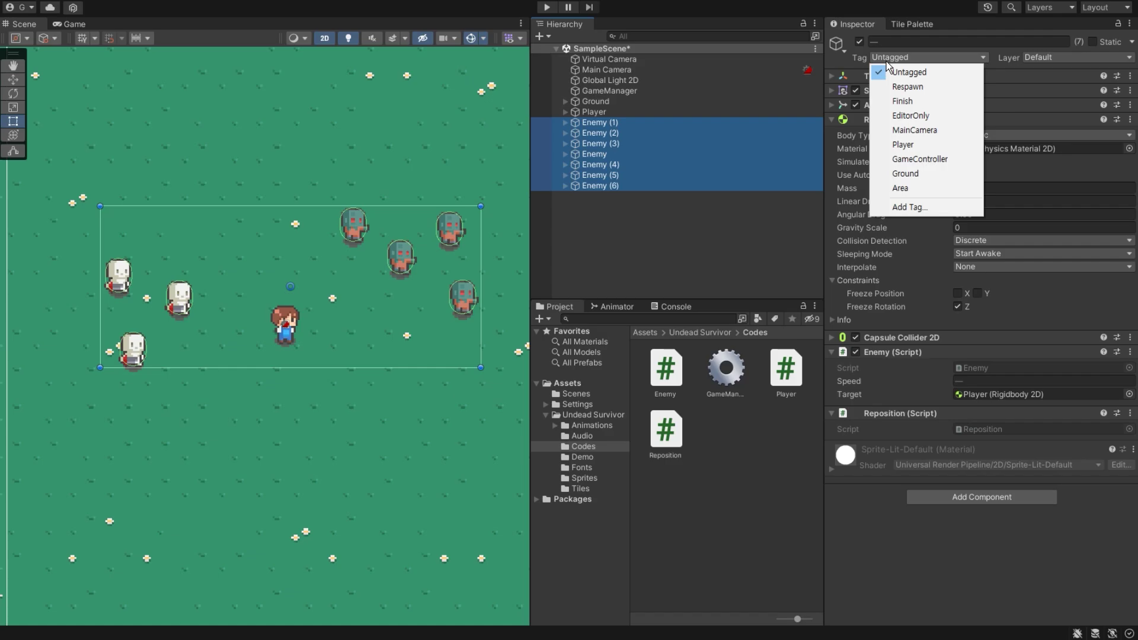
click(904, 208)
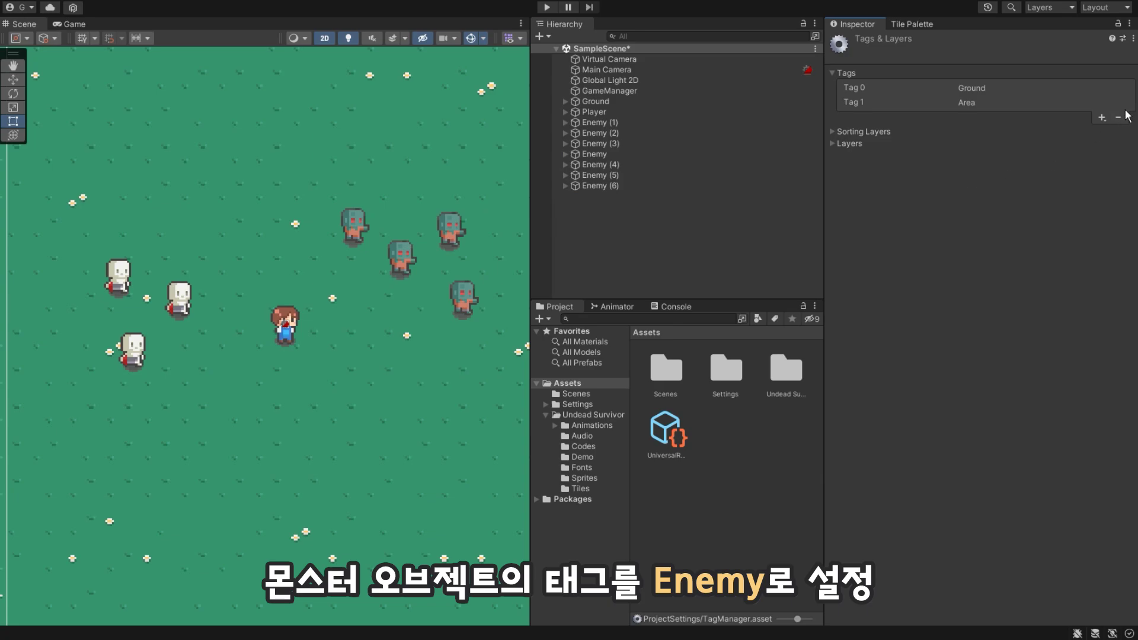
click(1104, 117)
text(Enem)
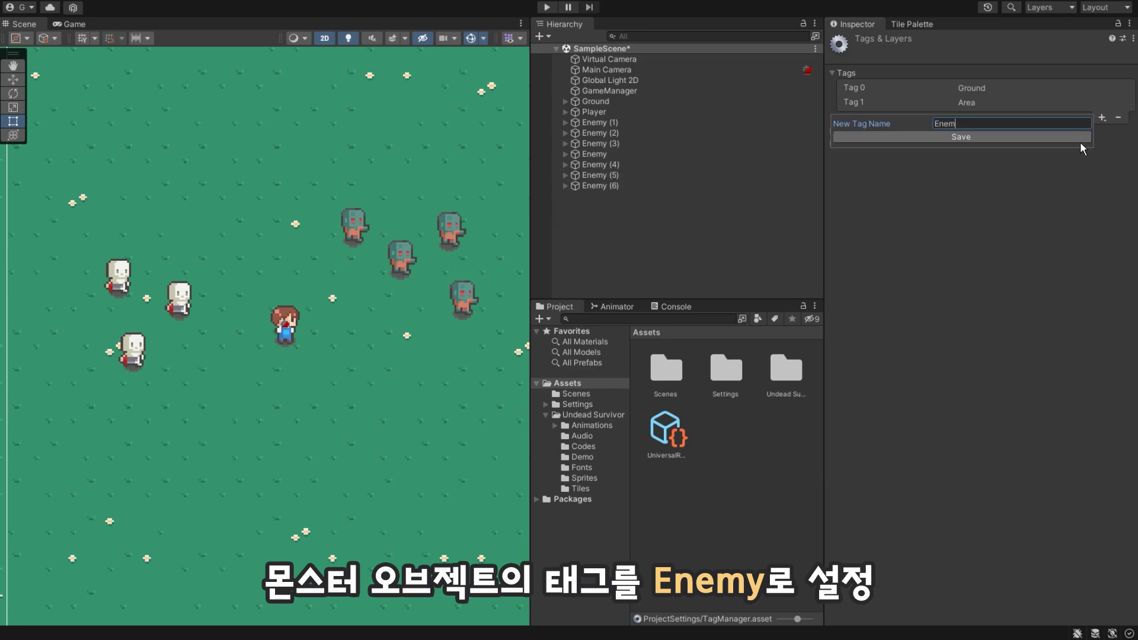
text(y)
click(1080, 141)
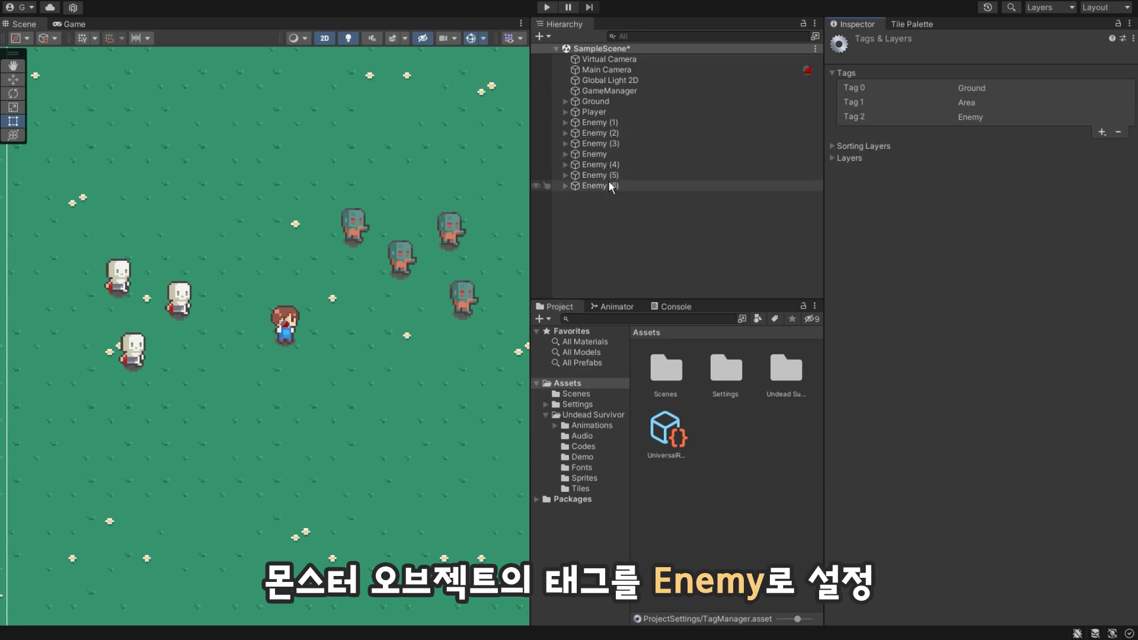
Assign the Enemy tag to all seven selected enemies.
click(609, 184)
shift+click(632, 121)
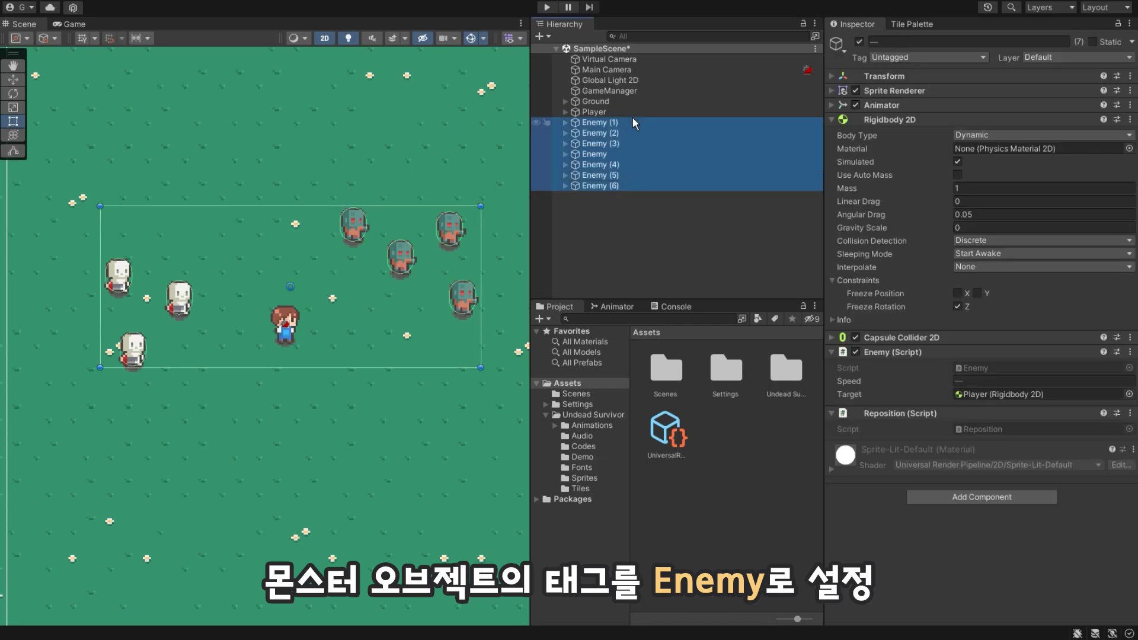
click(927, 57)
click(911, 200)
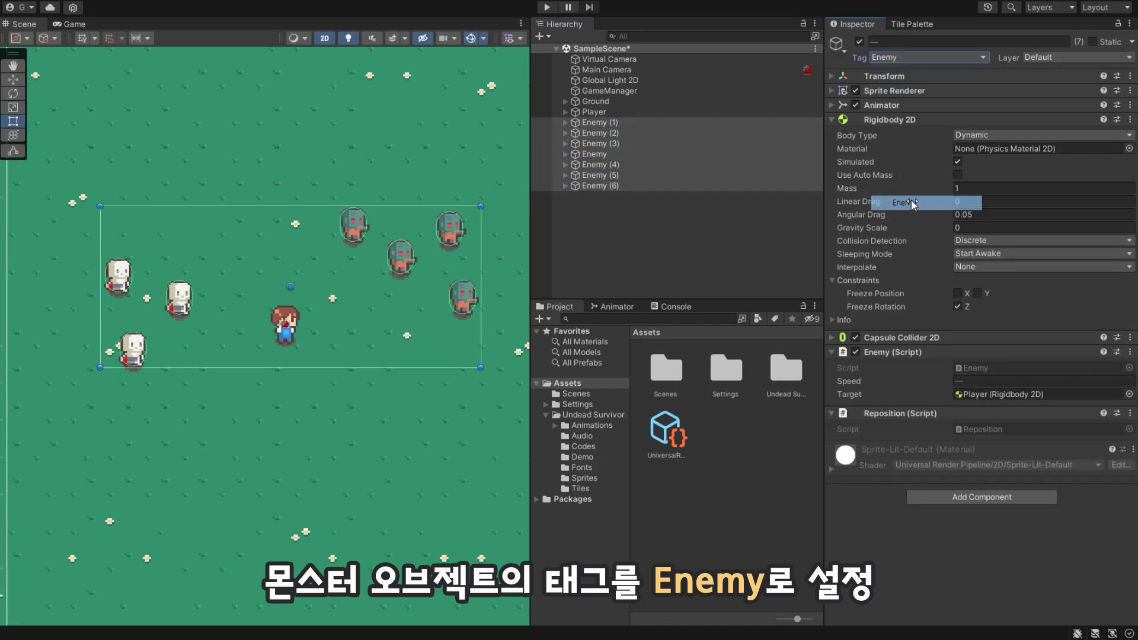
click(622, 230)
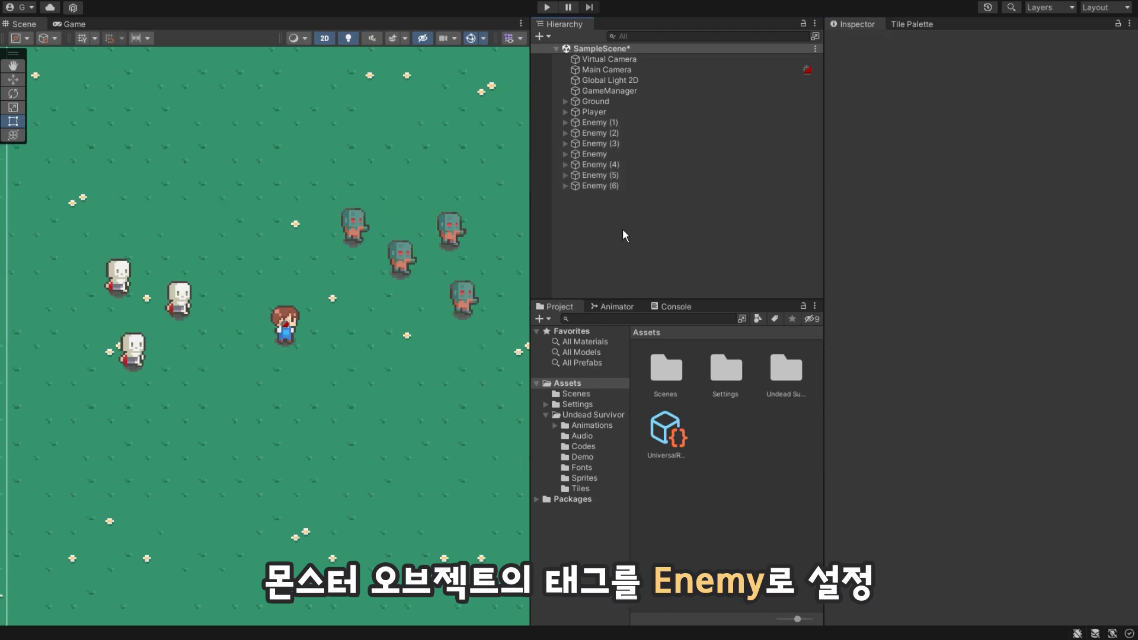
Save the scene and the project from the File menu.
click(12, 1)
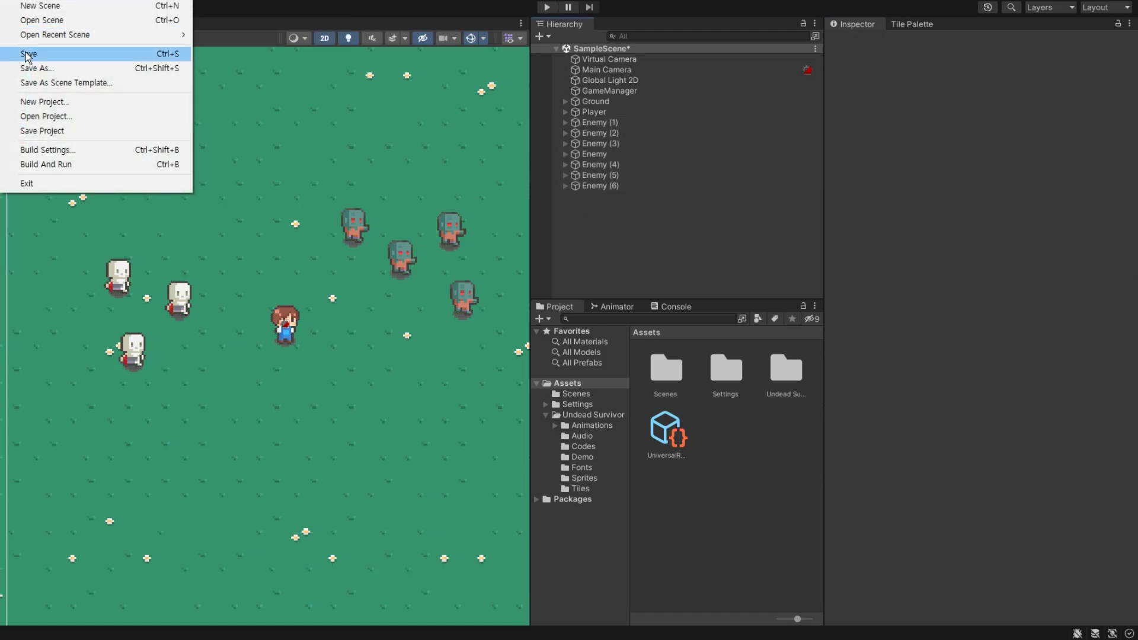
click(26, 54)
click(13, 4)
click(45, 130)
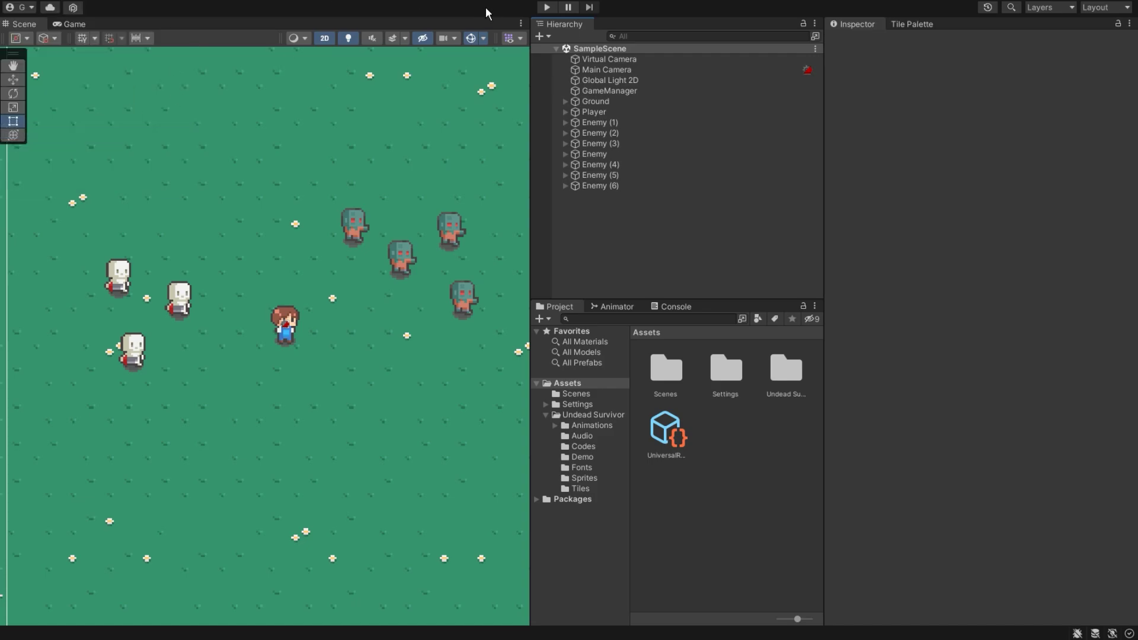
Enter Play mode, set the Player's Rigidbody 2D Mass to 15, and walk down-left.
click(546, 7)
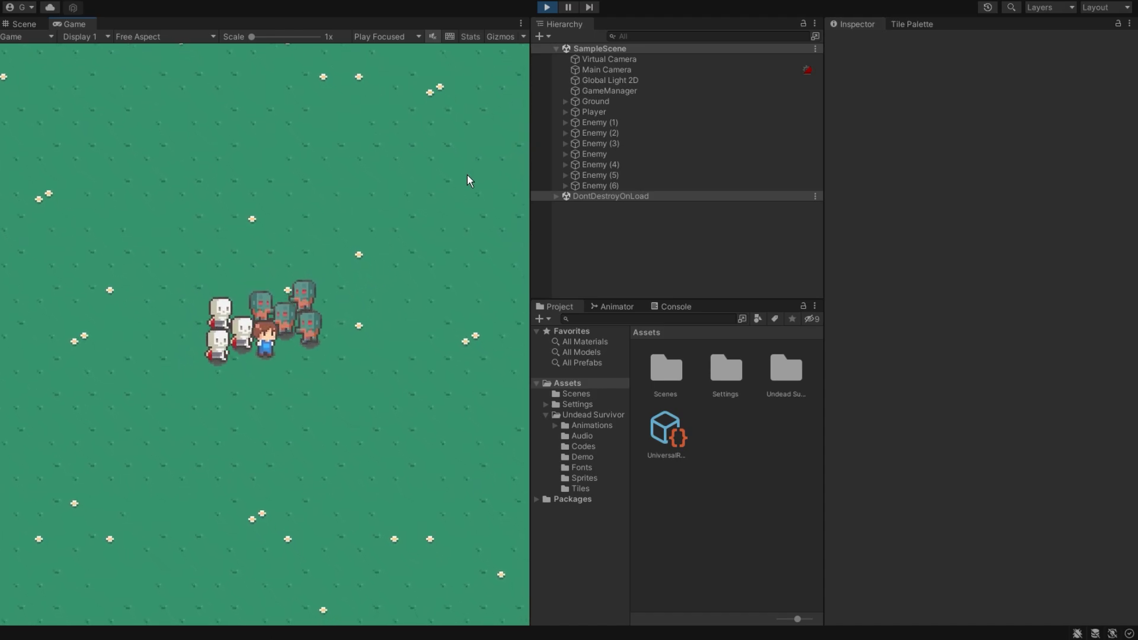
click(620, 112)
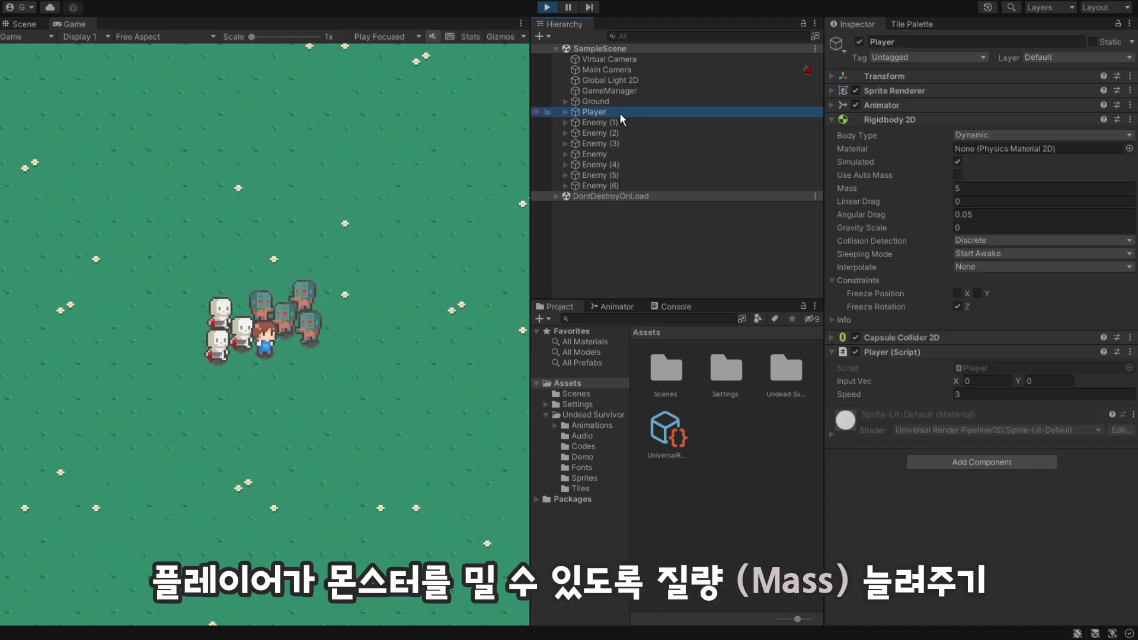
click(963, 187)
text(15)
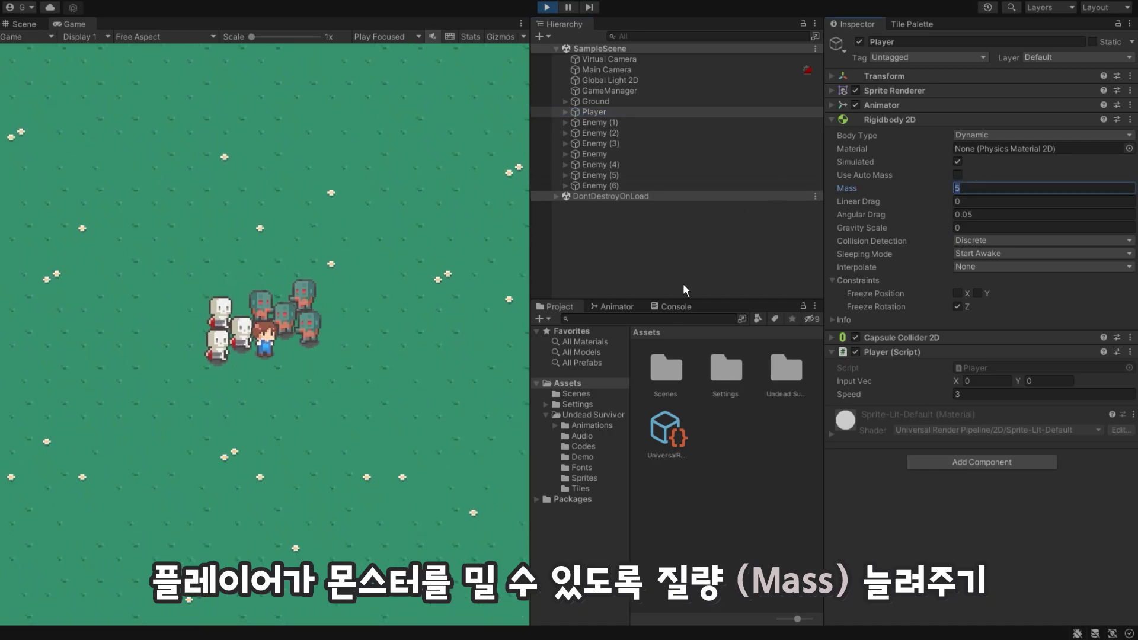
click(357, 329)
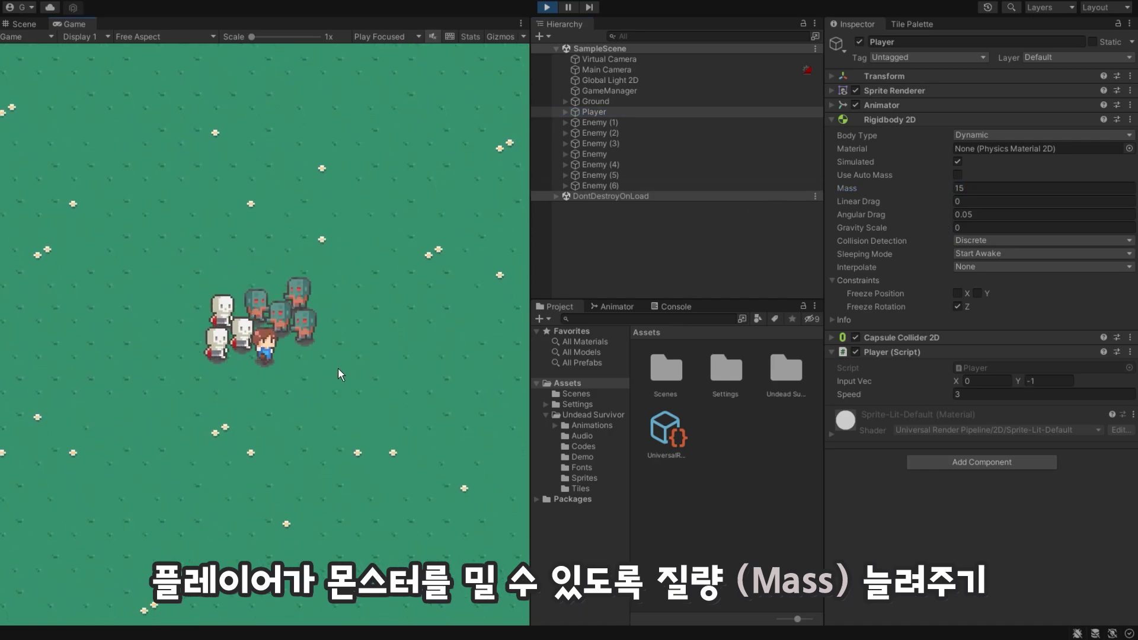
key(Left)
key(Down)
Walk the player up-right, left and down with the arrow keys while enemies reappear ahead.
key(Right)
key(Up)
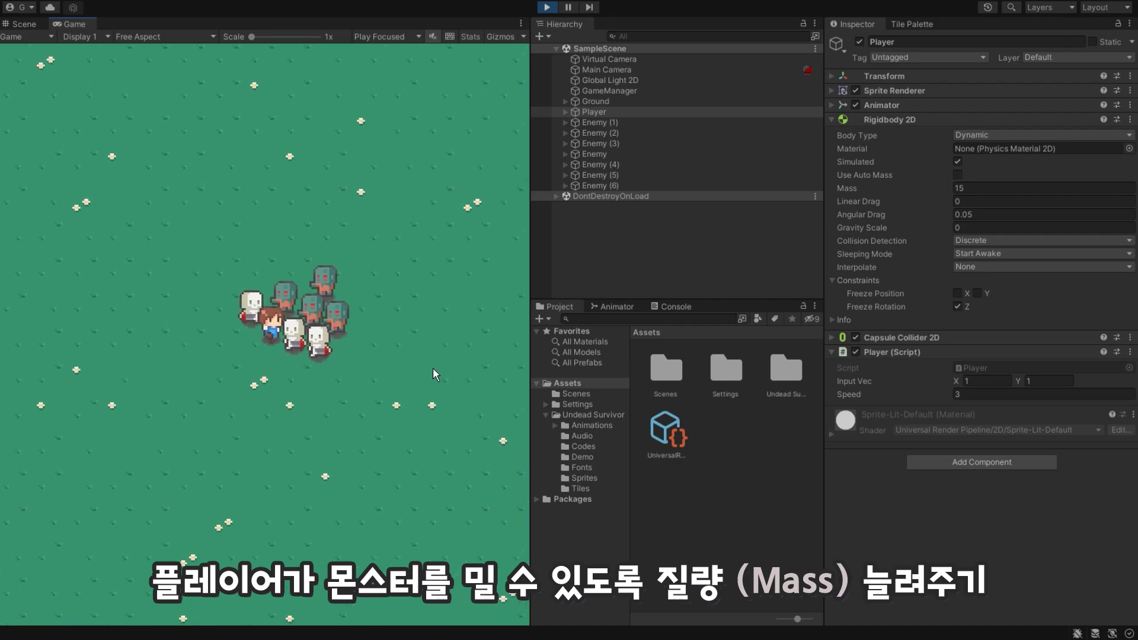
key(Left)
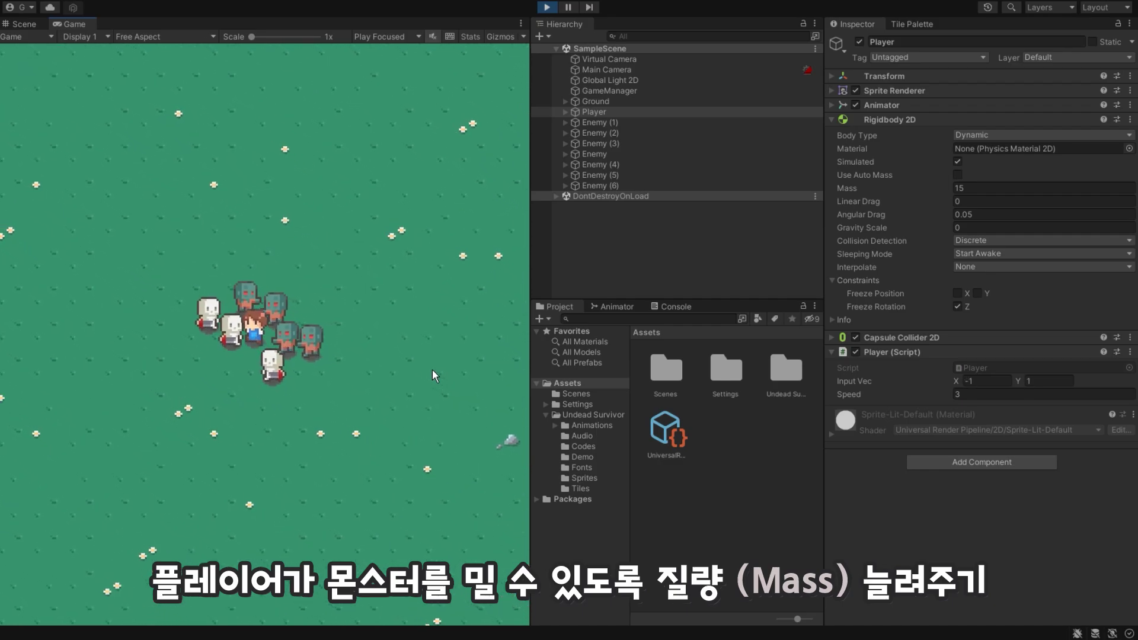
key(Up)
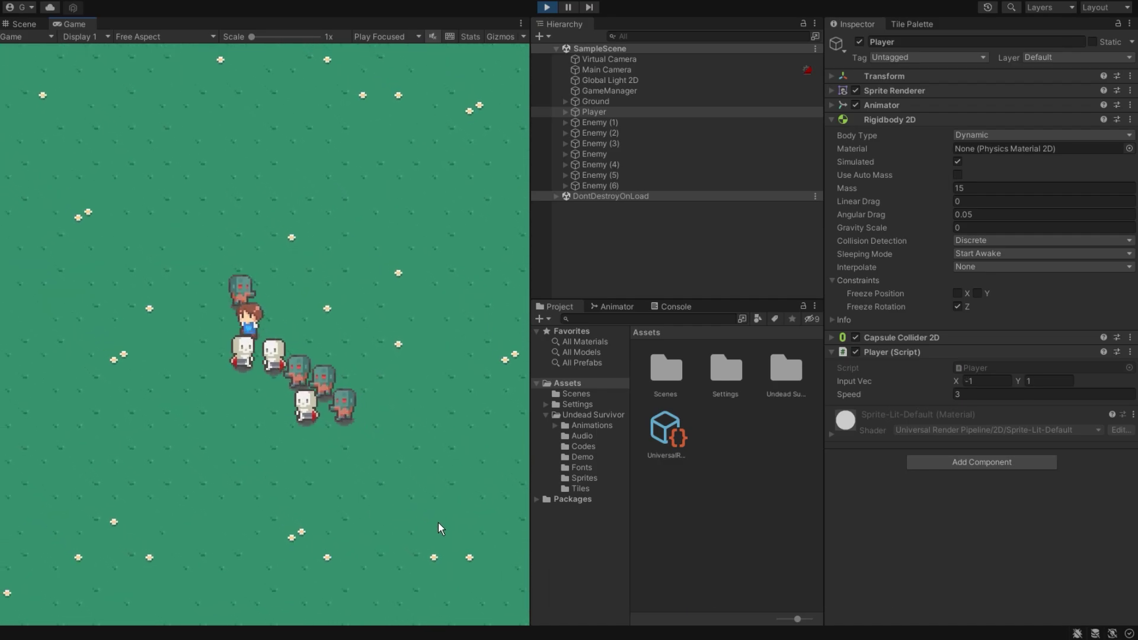
key(Down)
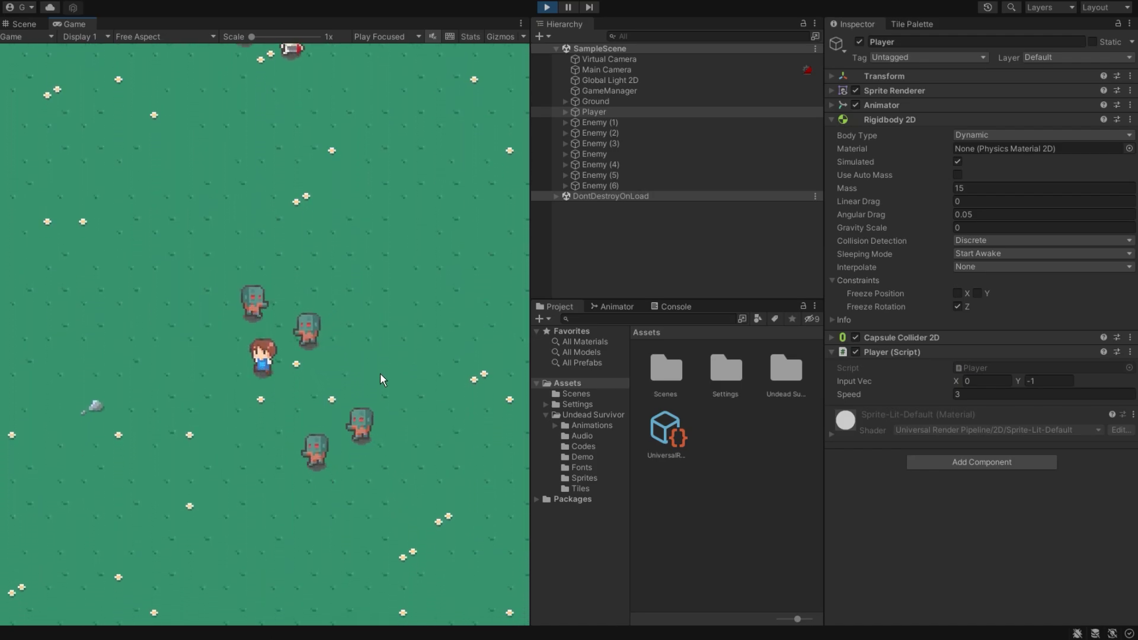
key(Left)
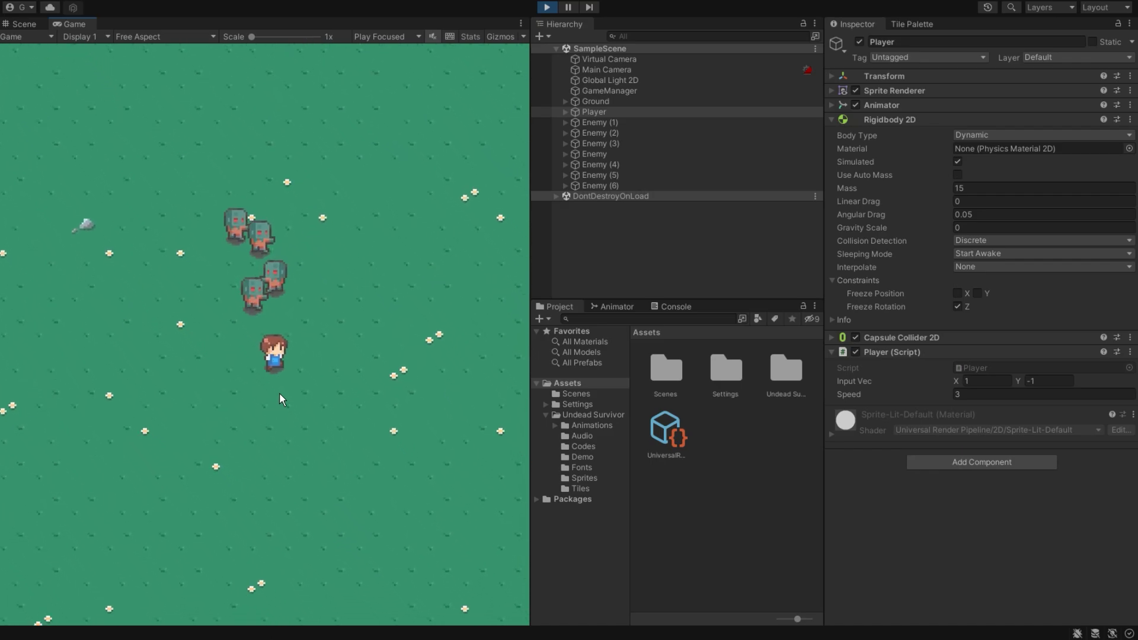
key(Right)
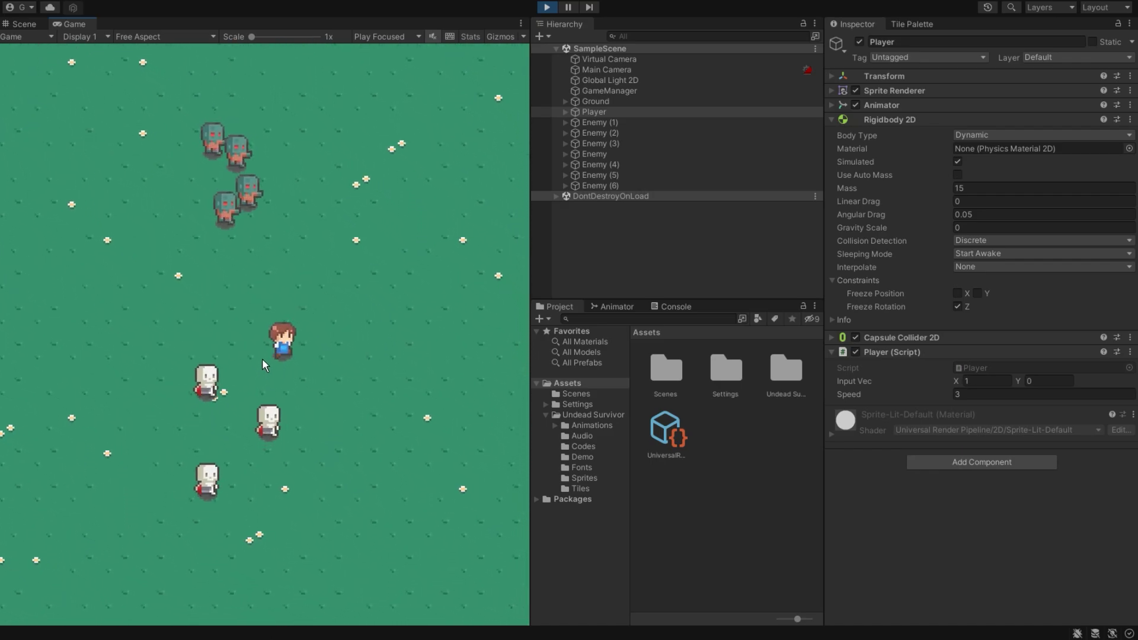
key(Left)
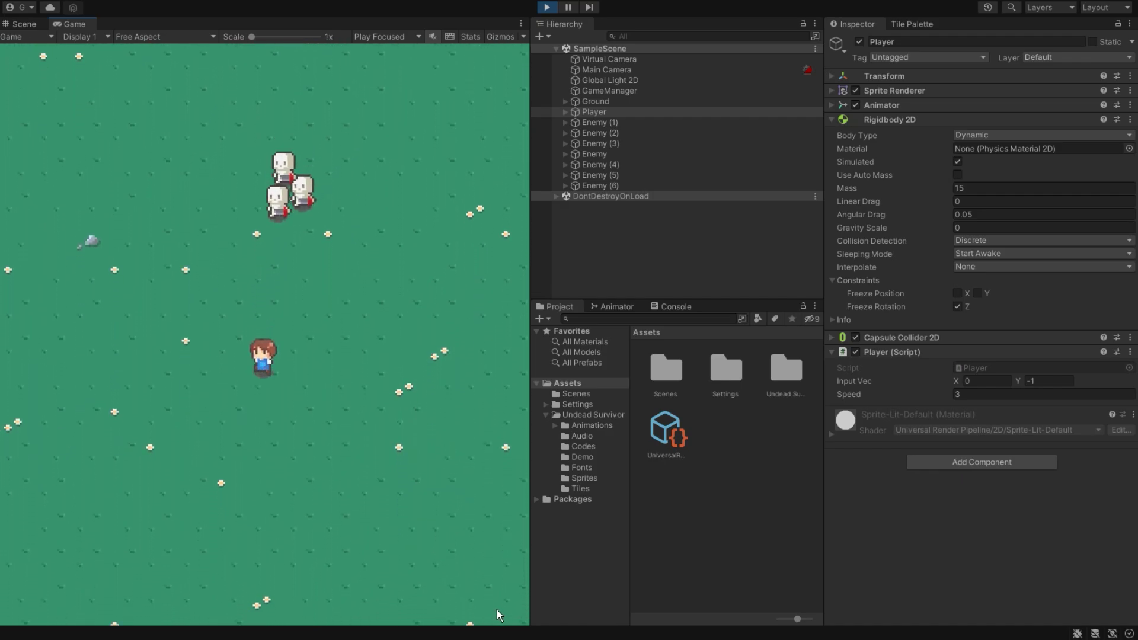
key(Left)
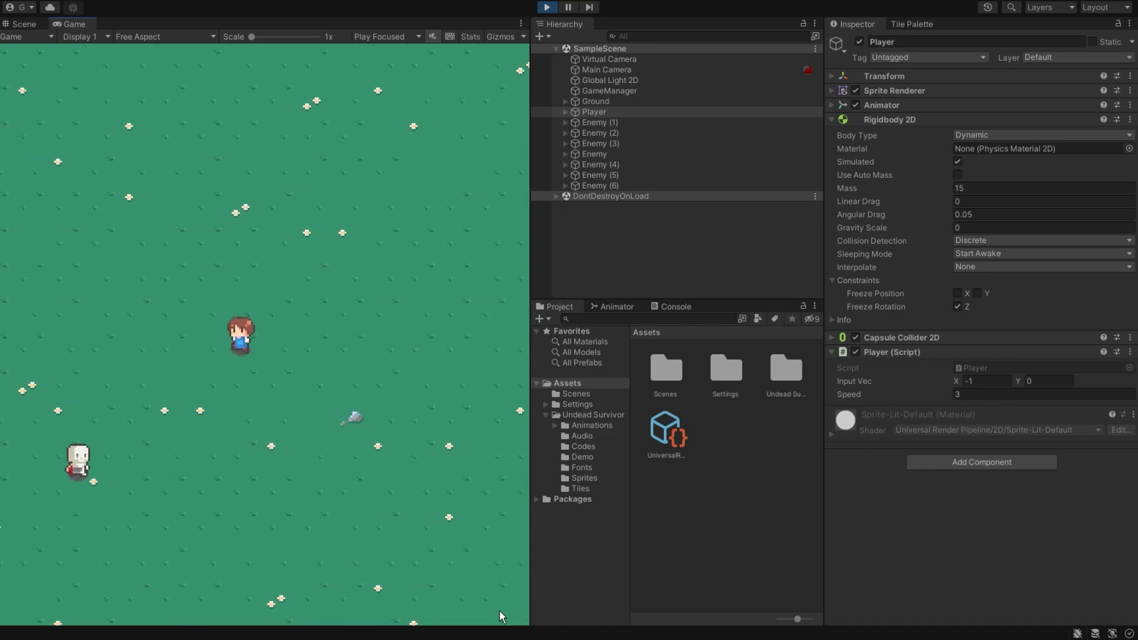
key(Down)
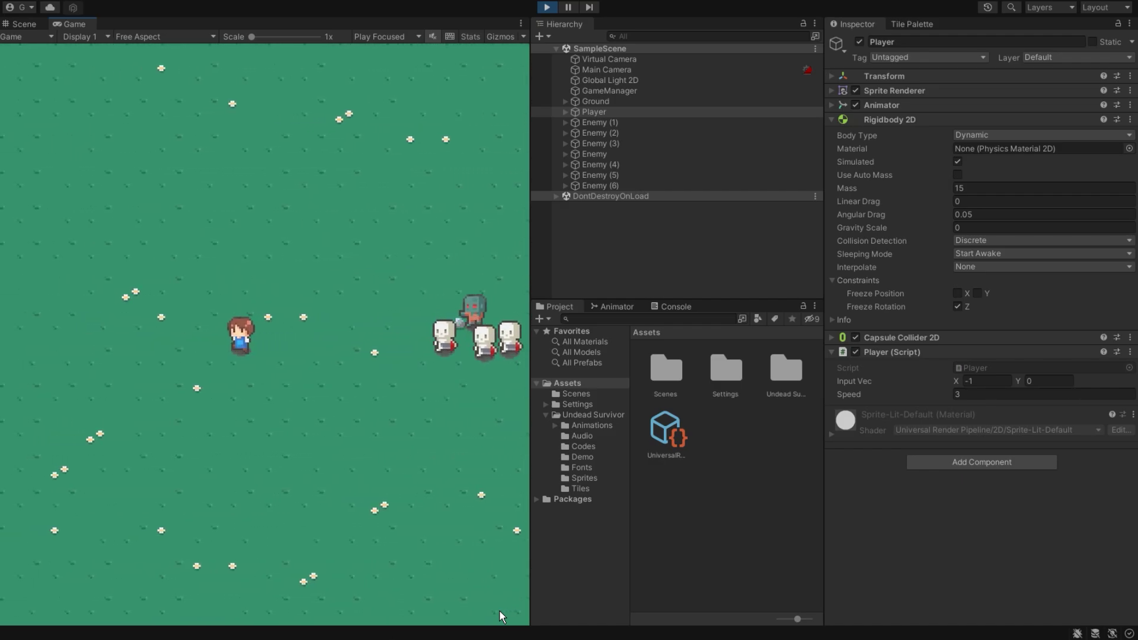
key(Up)
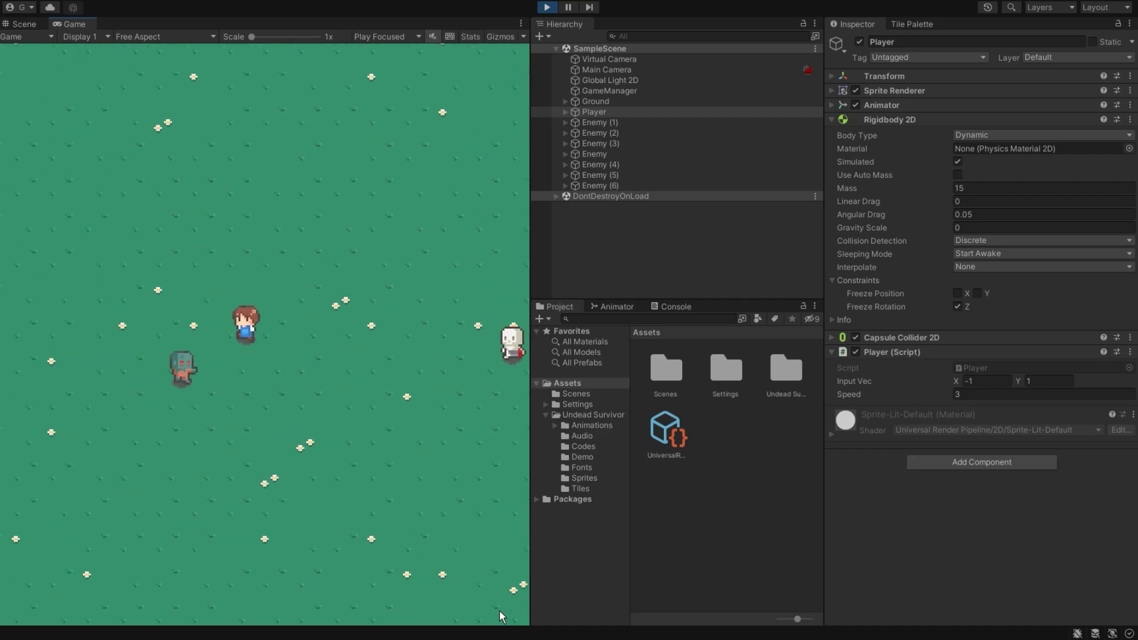
key(Down)
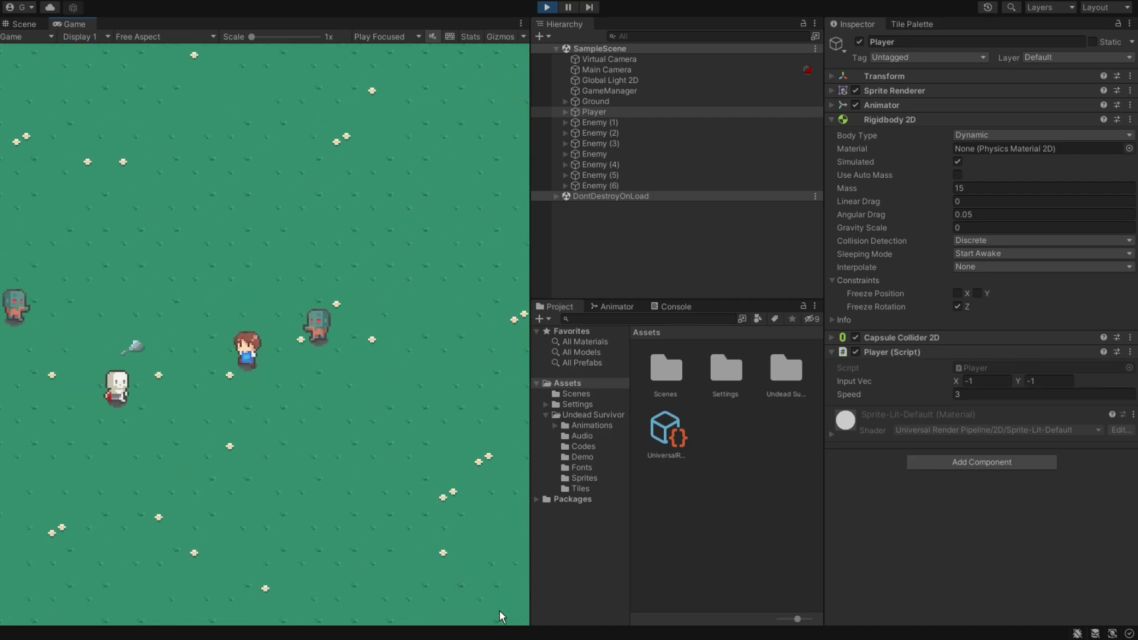